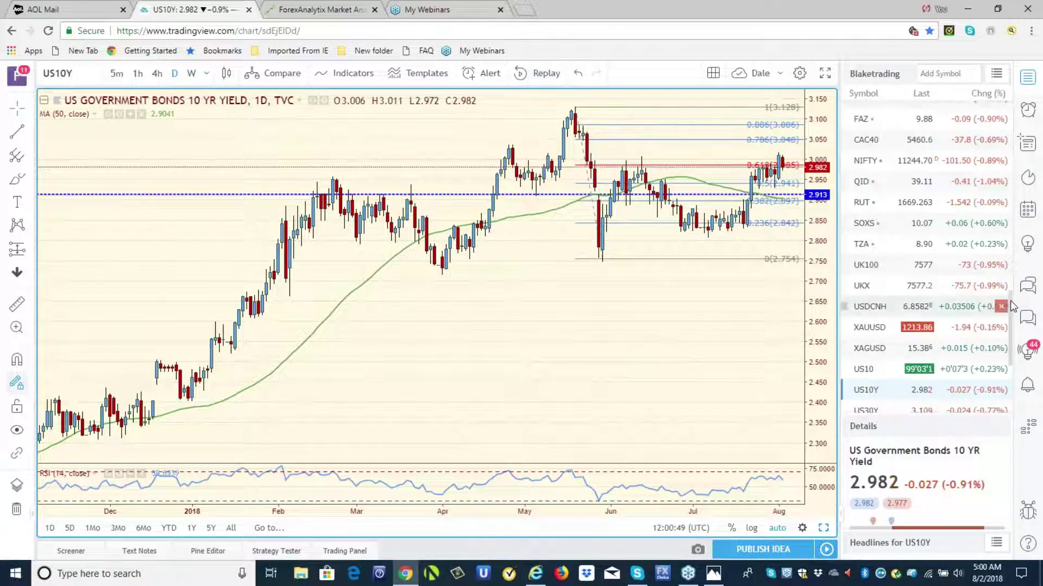
- Load the U.S. Dollar Currency Index (DXY) daily chart from the top of the watchlist
{"action": "left_click_drag", "start_coordinate": [1014, 307], "coordinate": [1017, 113]}
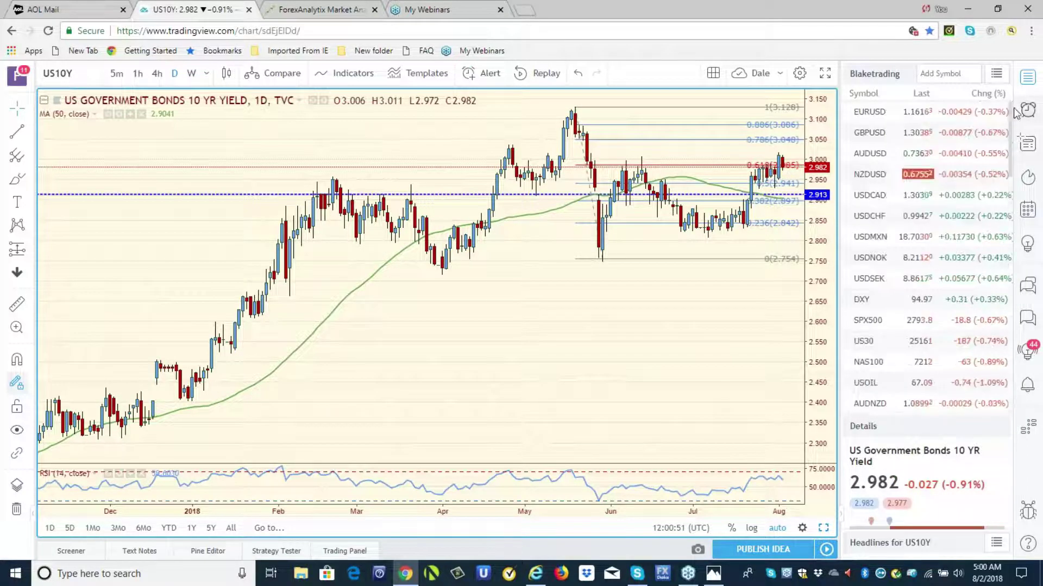
{"action": "left_click", "coordinate": [864, 302]}
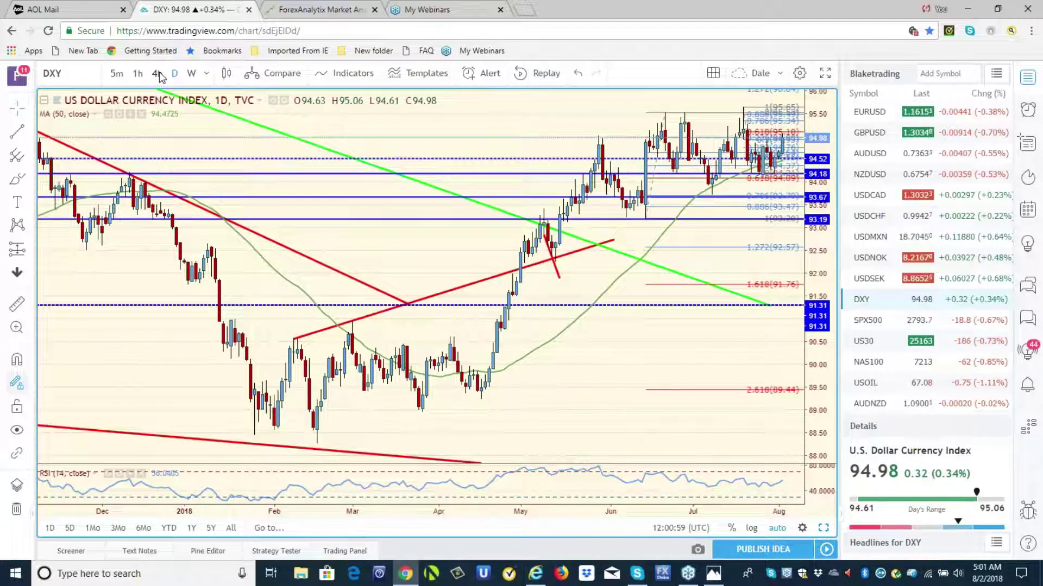
- View DXY on 4-hour candles, then load the GBPUSD 4-hour chart
{"action": "left_click", "coordinate": [157, 74]}
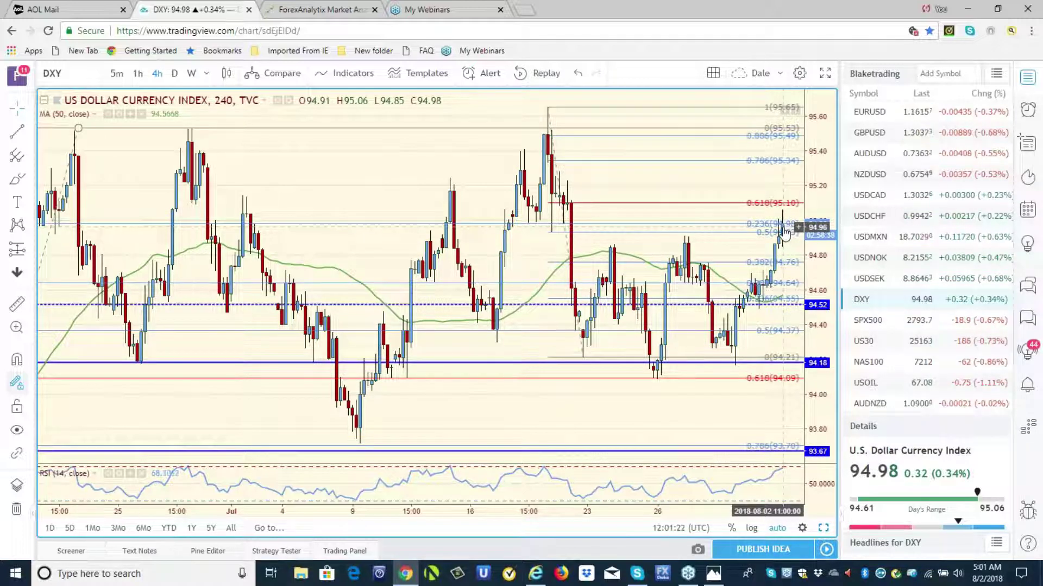
{"action": "left_click", "coordinate": [870, 134]}
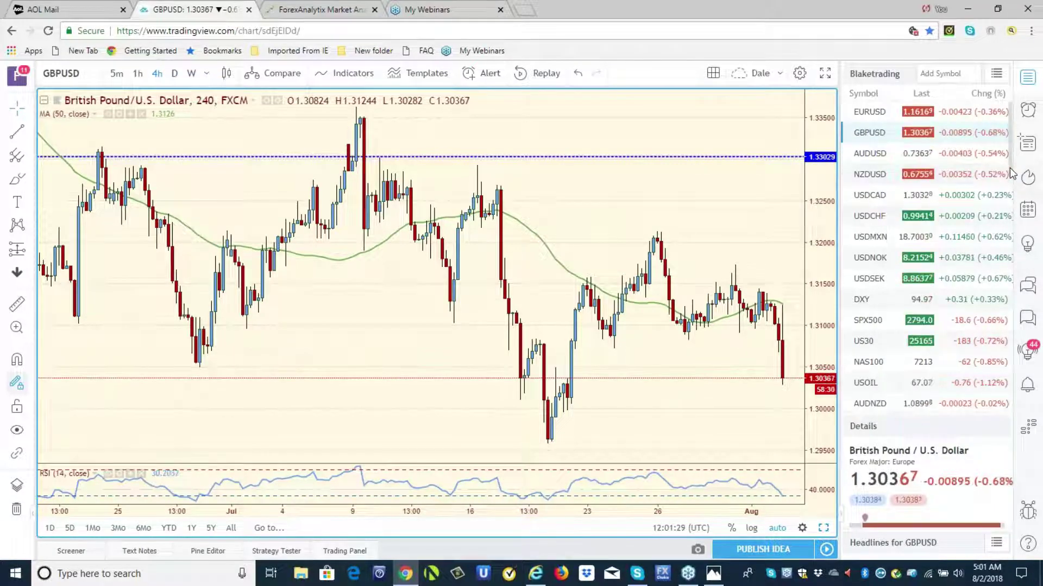
- Load the EURGBP 4-hour chart from further down the watchlist
{"action": "scroll", "coordinate": [1020, 201], "scroll_direction": "down", "scroll_amount": 2}
{"action": "scroll", "coordinate": [1020, 201], "scroll_direction": "down", "scroll_amount": 5}
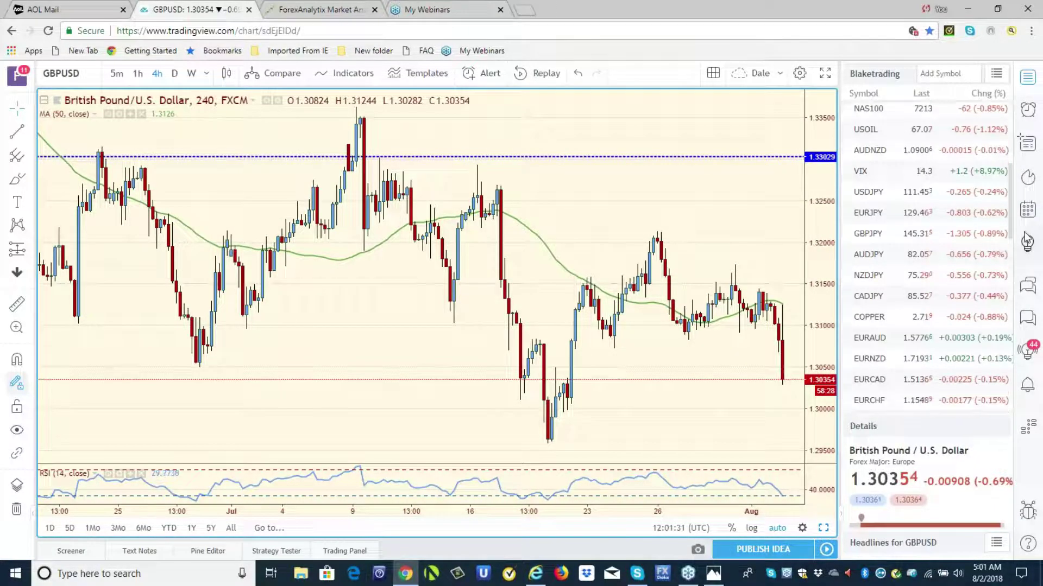
{"action": "scroll", "coordinate": [1026, 242], "scroll_direction": "down", "scroll_amount": 2}
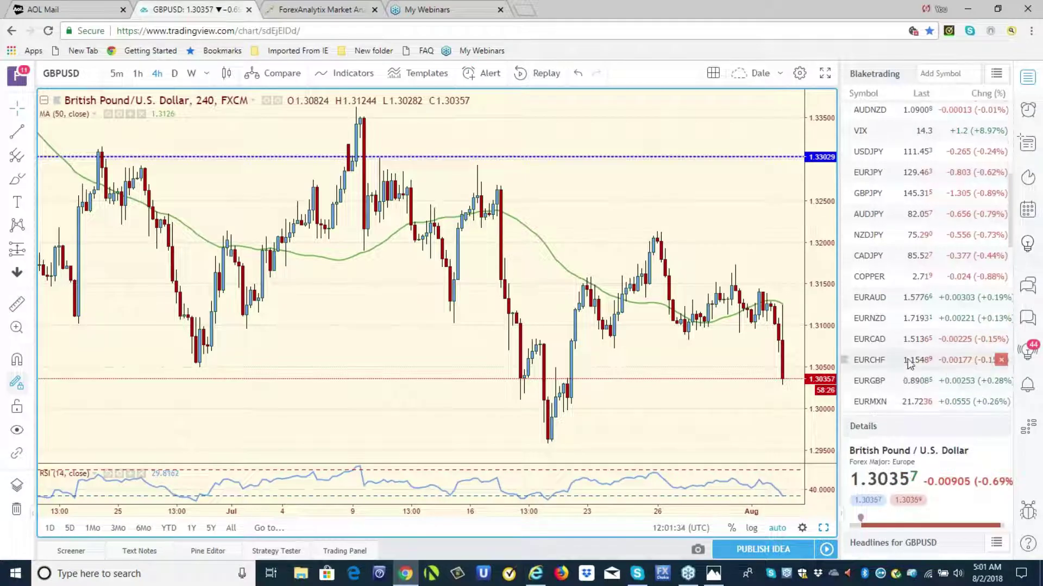
{"action": "left_click", "coordinate": [881, 385]}
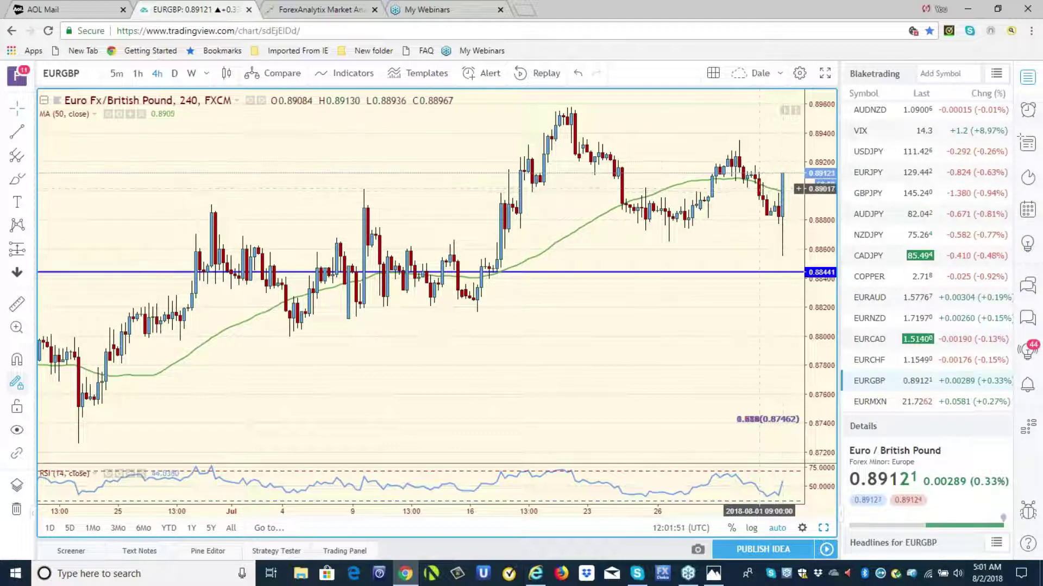
- Review EURGBP on daily then weekly candles, and load the SPX500 weekly chart
{"action": "left_click", "coordinate": [176, 74]}
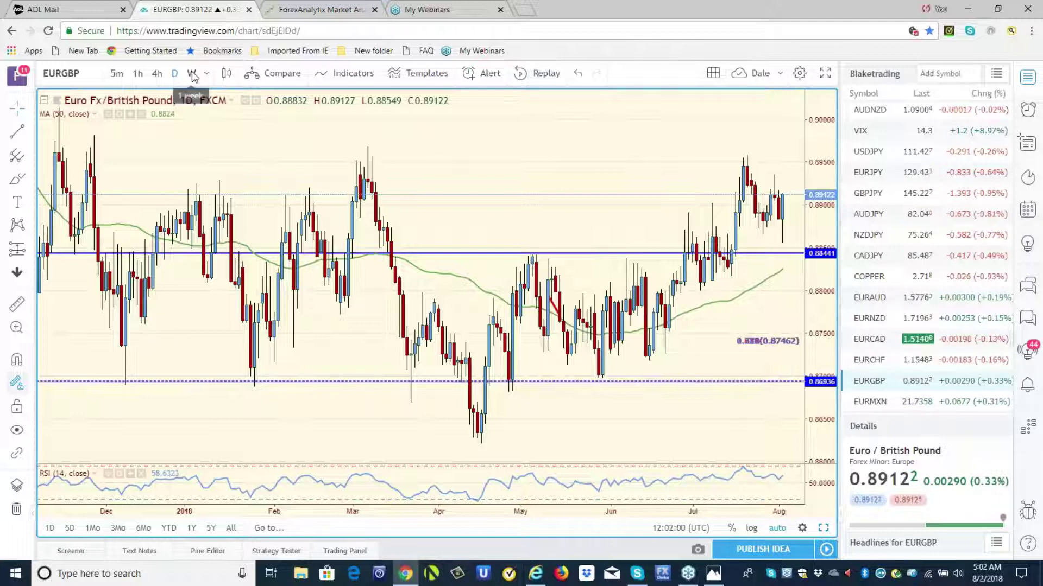
{"action": "left_click", "coordinate": [192, 74]}
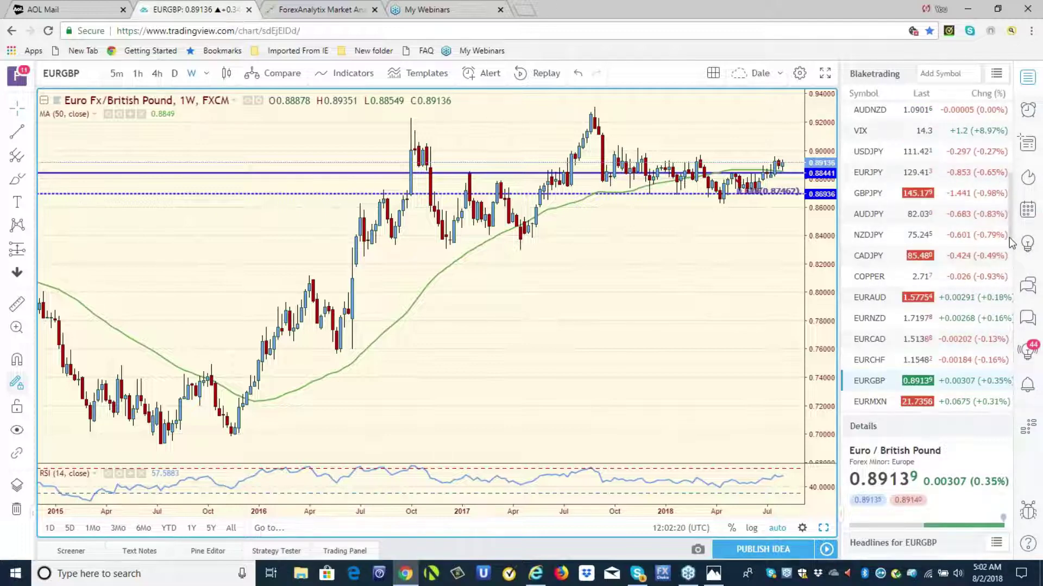
{"action": "scroll", "coordinate": [1004, 244], "scroll_direction": "up", "scroll_amount": 5}
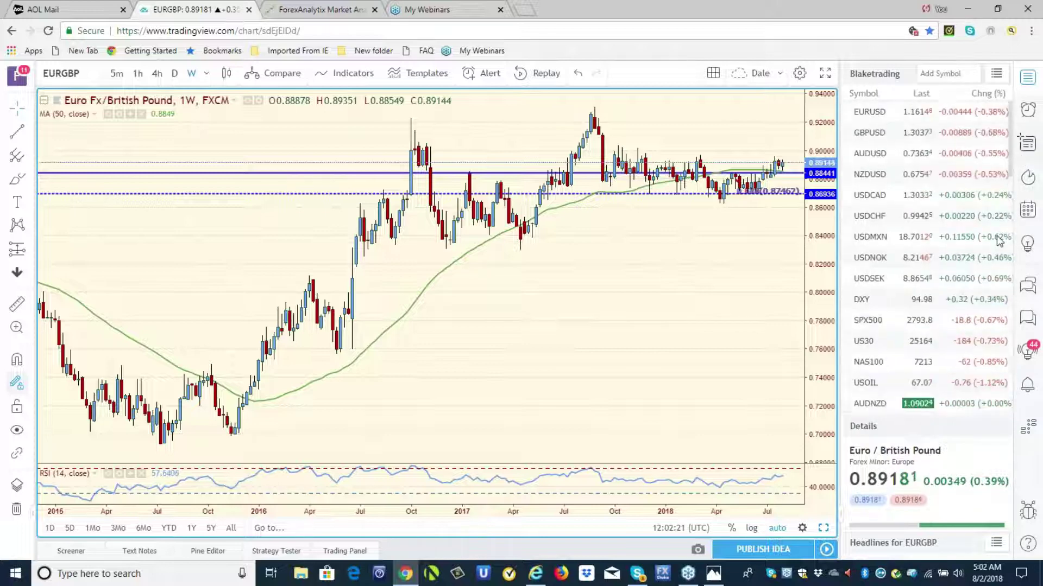
{"action": "left_click", "coordinate": [868, 320]}
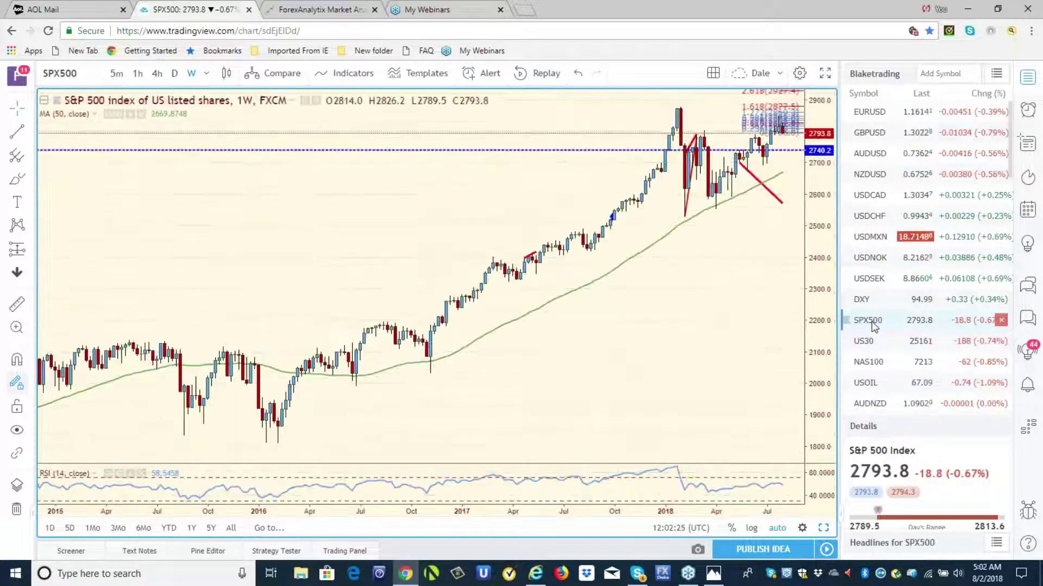
- Switch SPX500 to 4-hour candles, then load the EURUSD 4-hour chart
{"action": "left_click", "coordinate": [157, 73]}
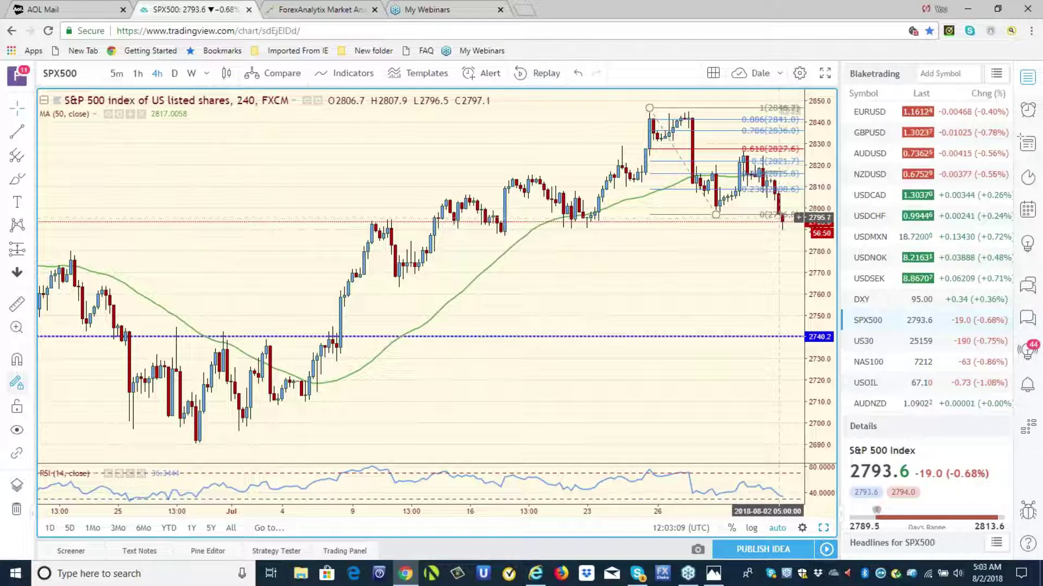
{"action": "left_click", "coordinate": [880, 113]}
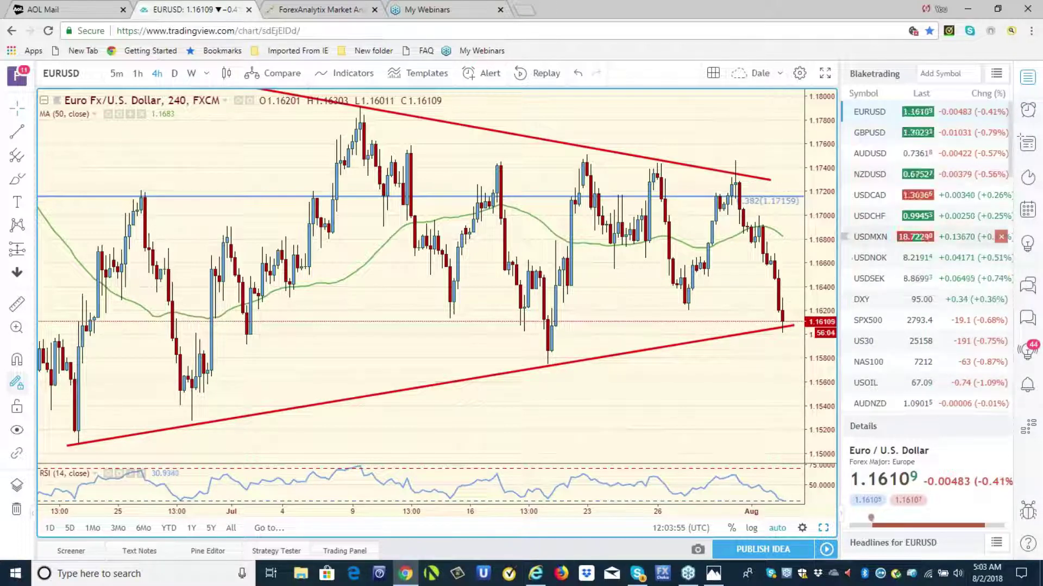
- Load the USDCAD 4-hour chart from the watchlist
{"action": "left_click", "coordinate": [863, 199]}
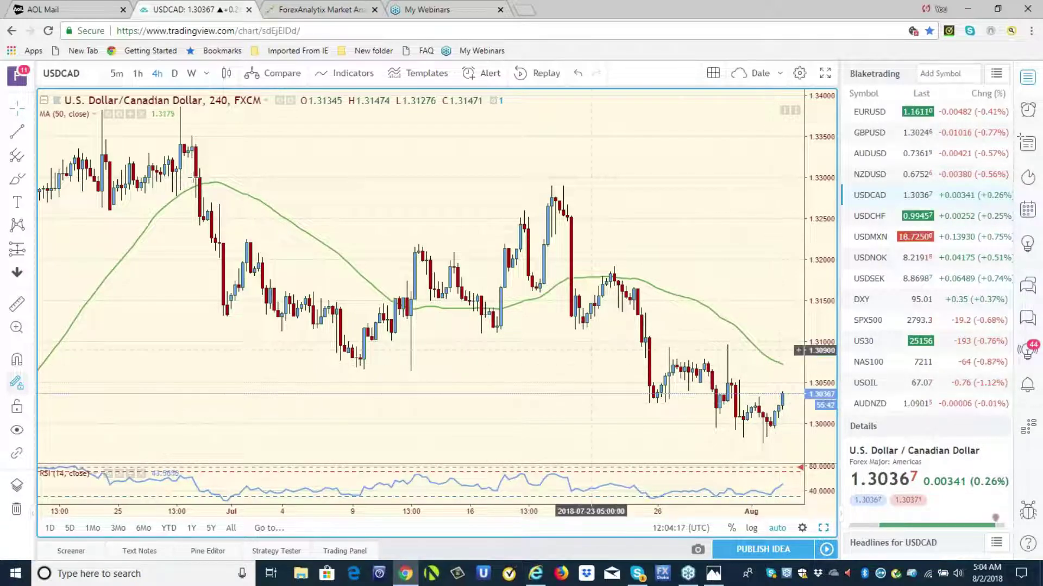
- View USDCAD on daily candles, then switch to the ForexAnalytix browser tab
{"action": "left_click", "coordinate": [175, 74]}
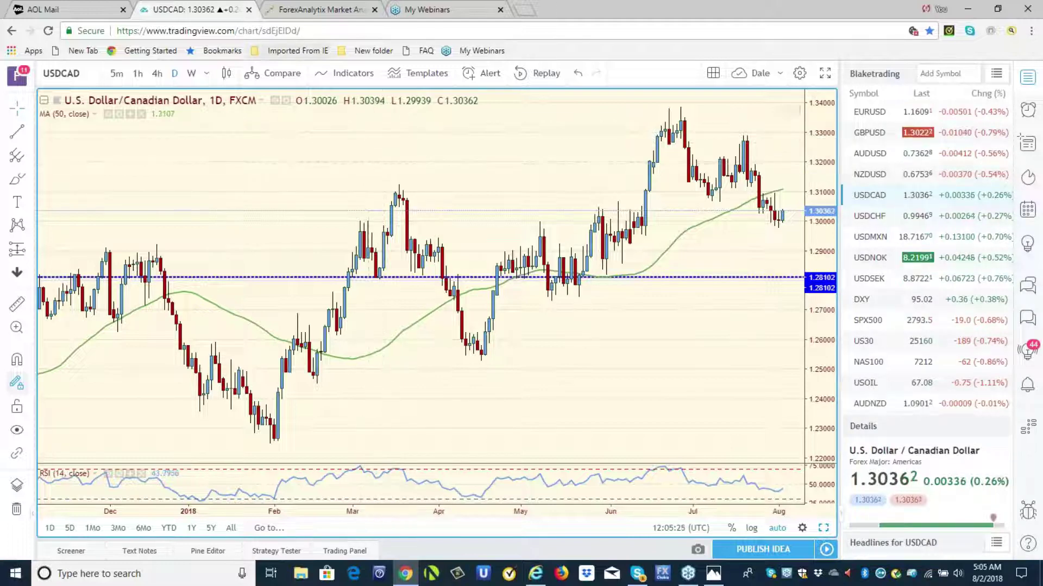
{"action": "left_click", "coordinate": [328, 12]}
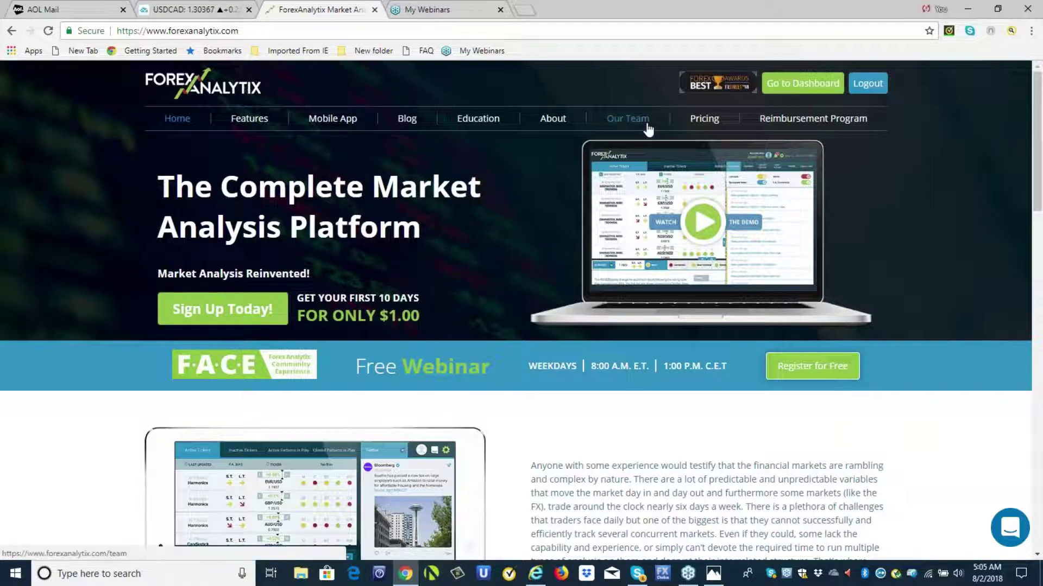
- Open the Our Team page and scroll down through the team bios
{"action": "left_click", "coordinate": [627, 118]}
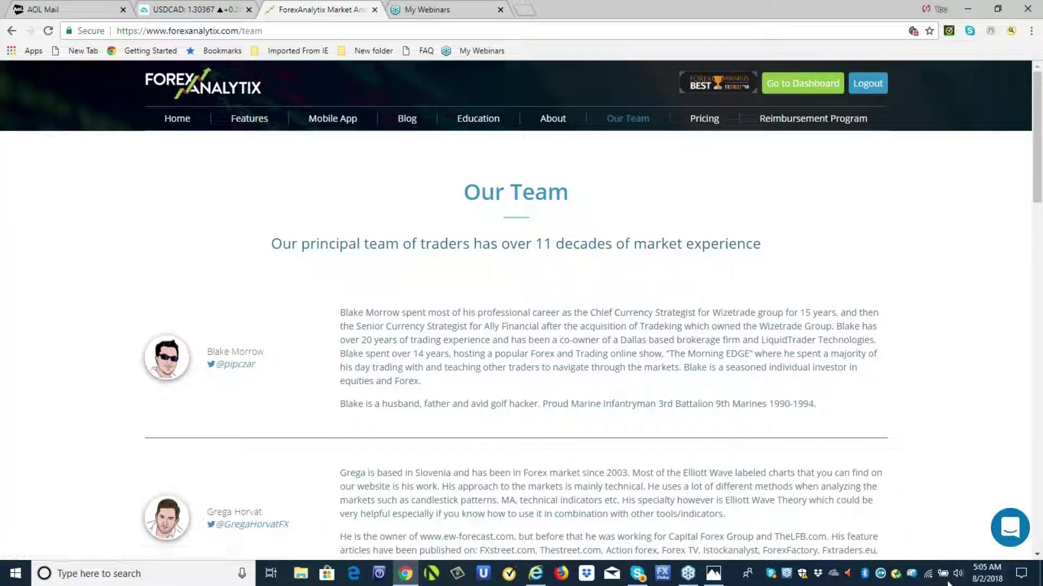
{"action": "left_click", "coordinate": [1037, 555]}
{"action": "left_click", "coordinate": [1038, 555]}
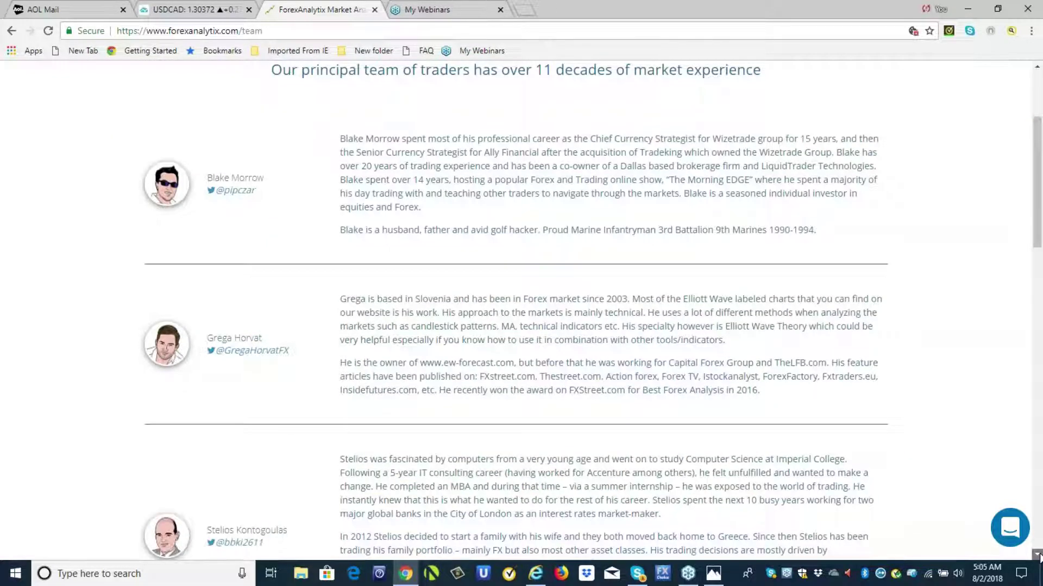
{"action": "left_click", "coordinate": [1037, 555]}
{"action": "left_click", "coordinate": [1037, 555]}
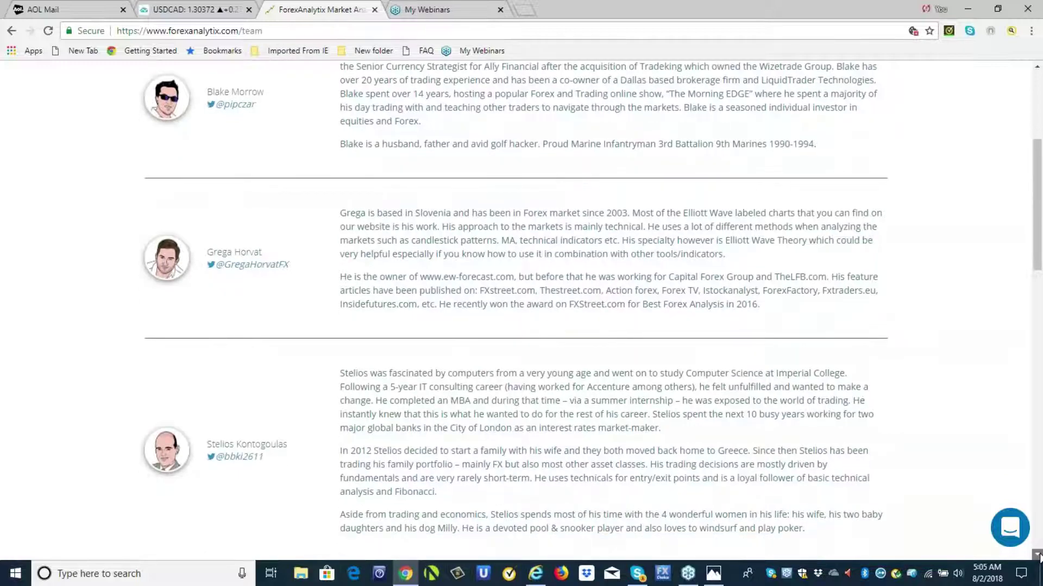
{"action": "left_click", "coordinate": [1037, 555]}
{"action": "left_click", "coordinate": [1037, 555]}
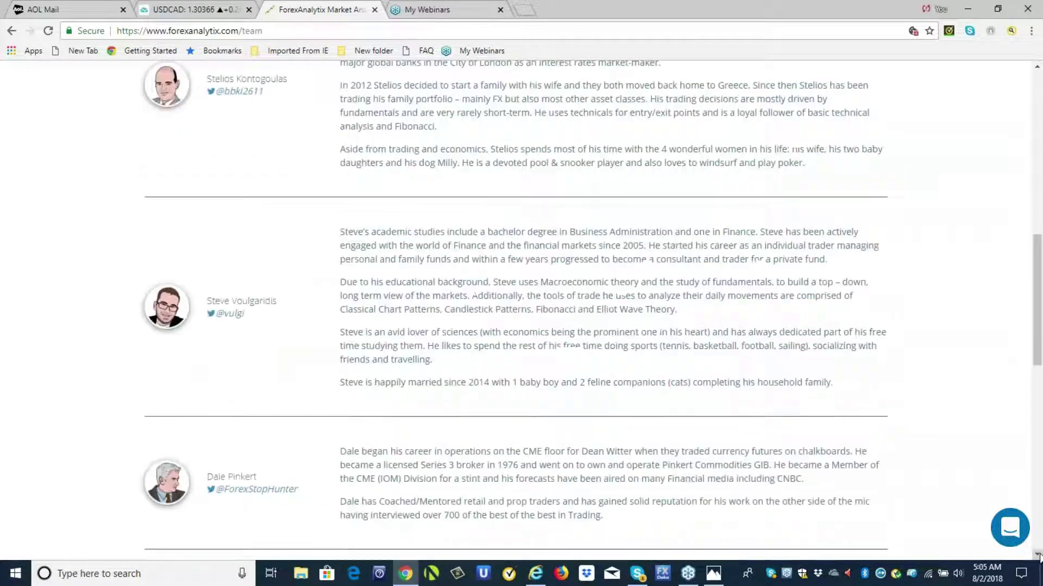
{"action": "left_click", "coordinate": [1037, 555]}
{"action": "left_click", "coordinate": [1037, 555]}
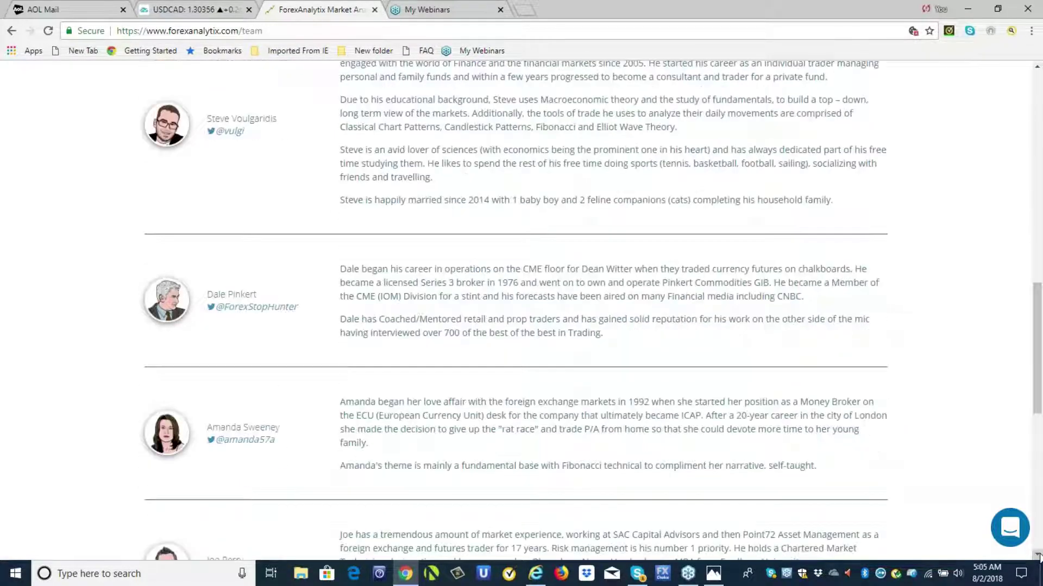
{"action": "left_click", "coordinate": [1038, 555]}
{"action": "left_click", "coordinate": [1037, 555]}
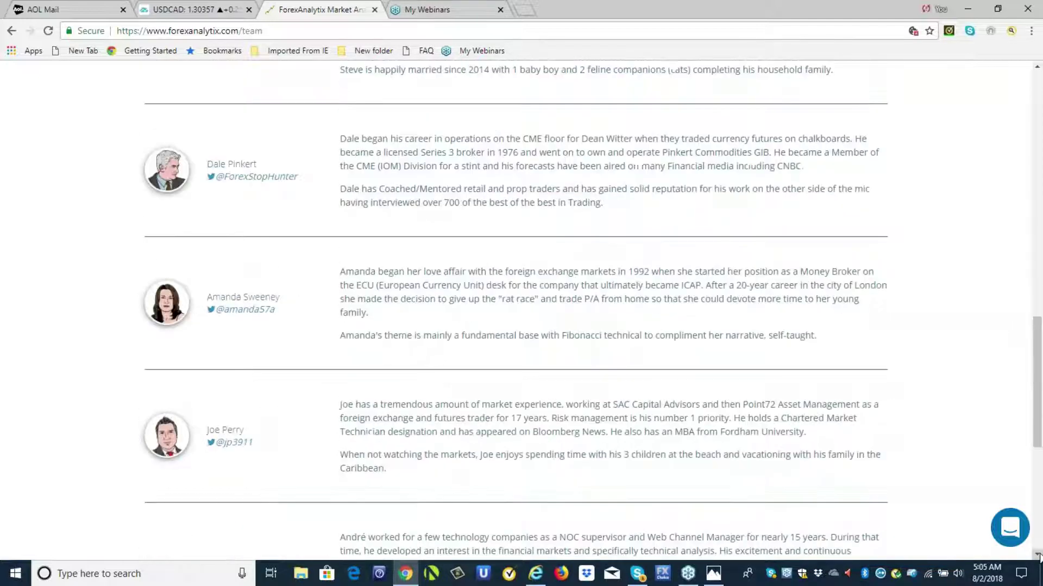
{"action": "left_click", "coordinate": [1037, 555]}
{"action": "left_click", "coordinate": [1037, 555]}
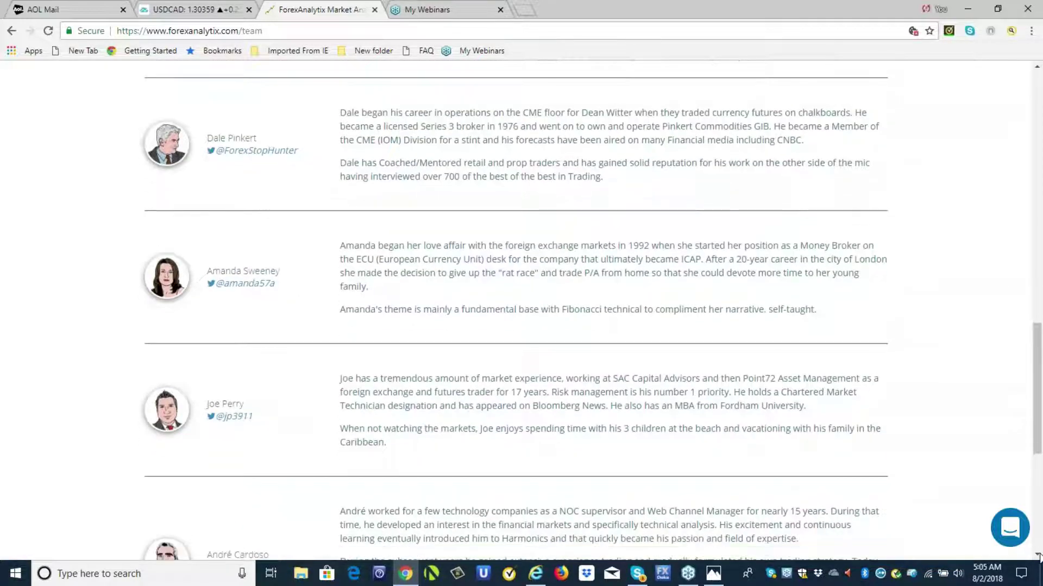
{"action": "left_click", "coordinate": [1037, 555]}
- Scroll back to the top of the page and open the member dashboard
{"action": "scroll", "coordinate": [1038, 555], "scroll_direction": "down", "scroll_amount": 3}
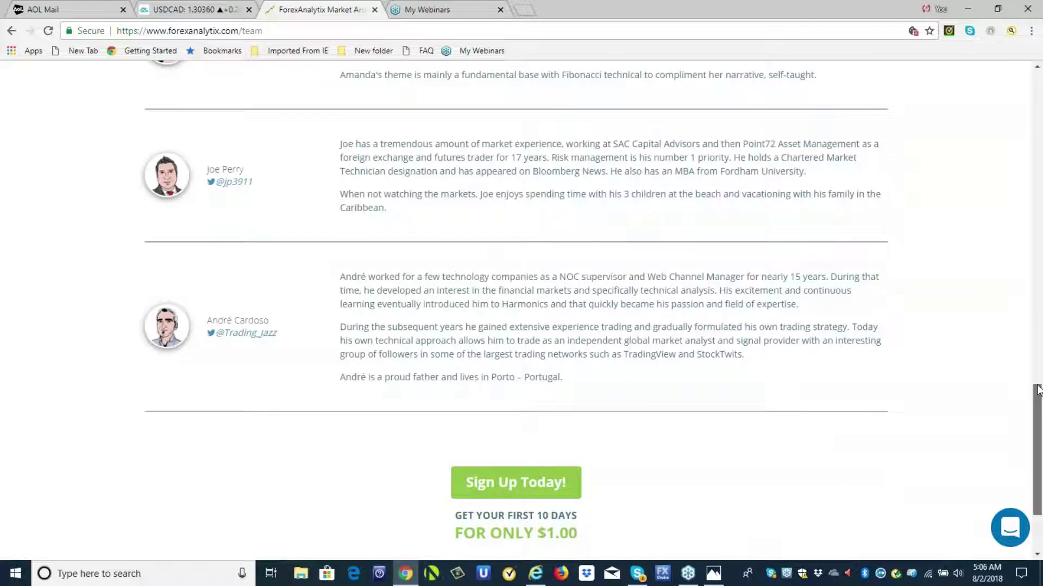
{"action": "left_click_drag", "start_coordinate": [1037, 390], "coordinate": [1037, 76]}
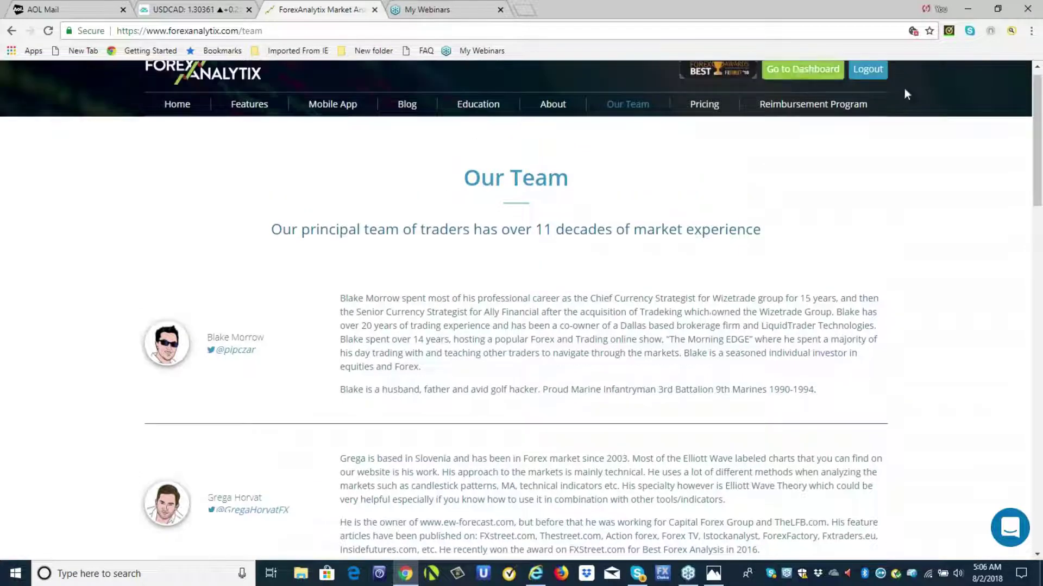
{"action": "left_click", "coordinate": [803, 69]}
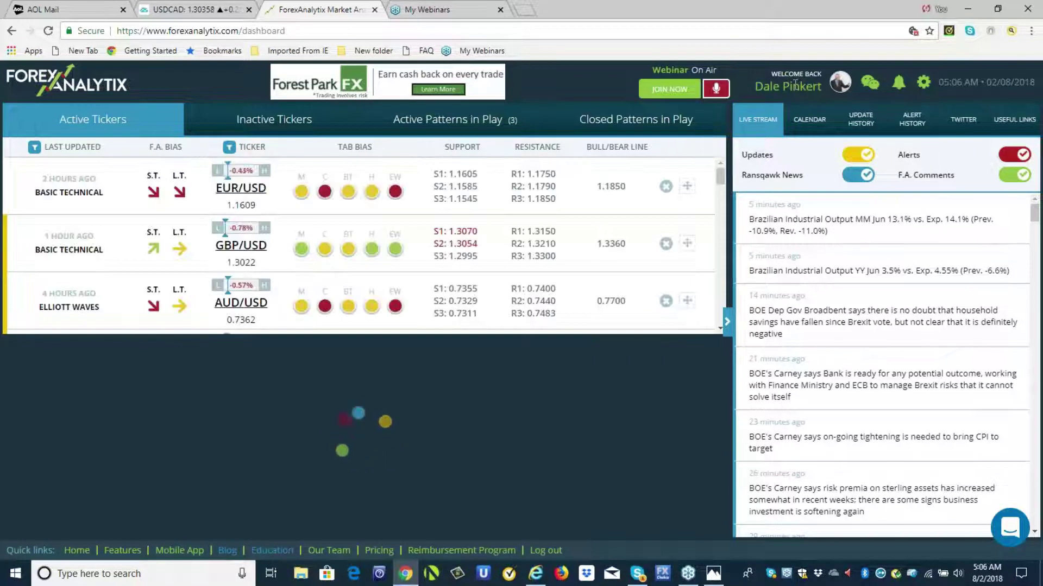
- Show the Twitter feed, open EUR/USD Basic Tech analysis, and close its enlarged 4-hour chart
{"action": "left_click", "coordinate": [923, 82]}
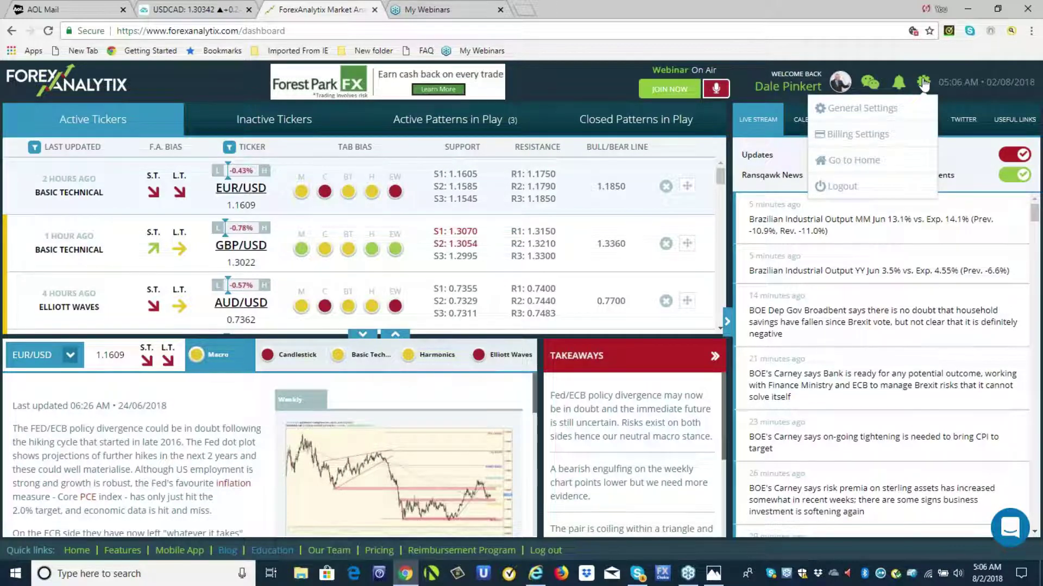
{"action": "left_click", "coordinate": [959, 124]}
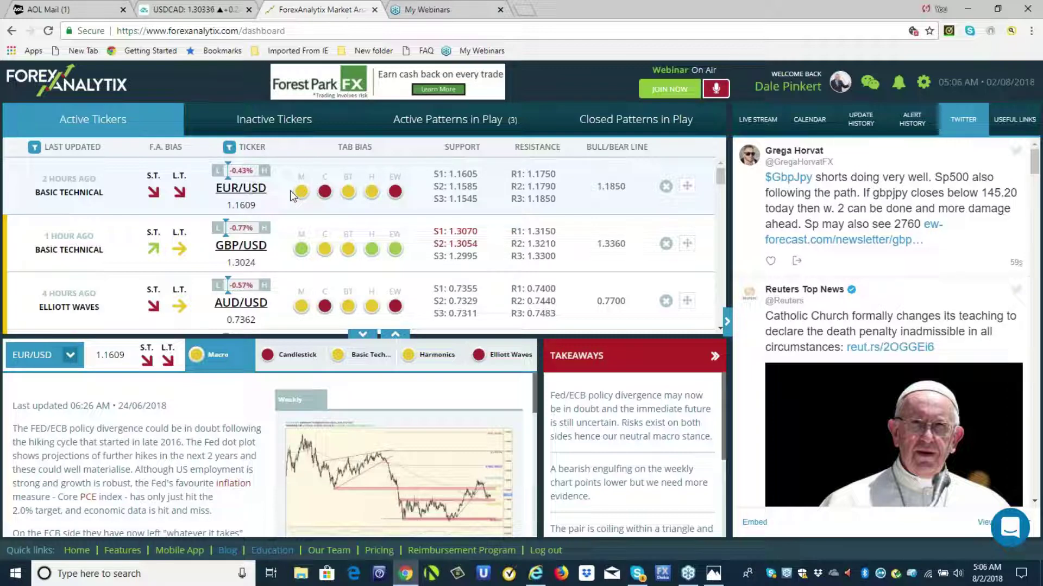
{"action": "left_click", "coordinate": [70, 195]}
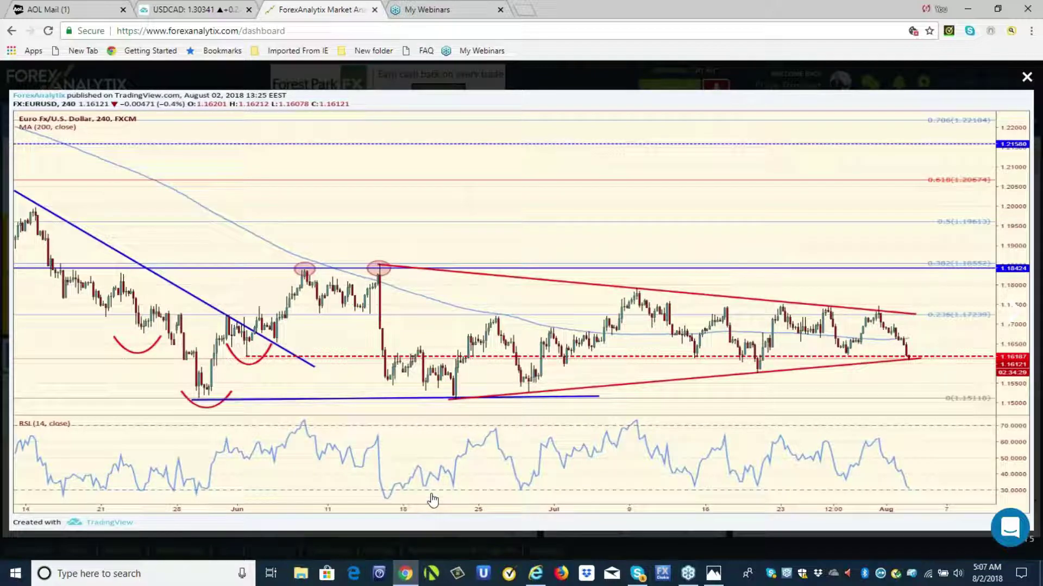
{"action": "left_click", "coordinate": [1026, 77]}
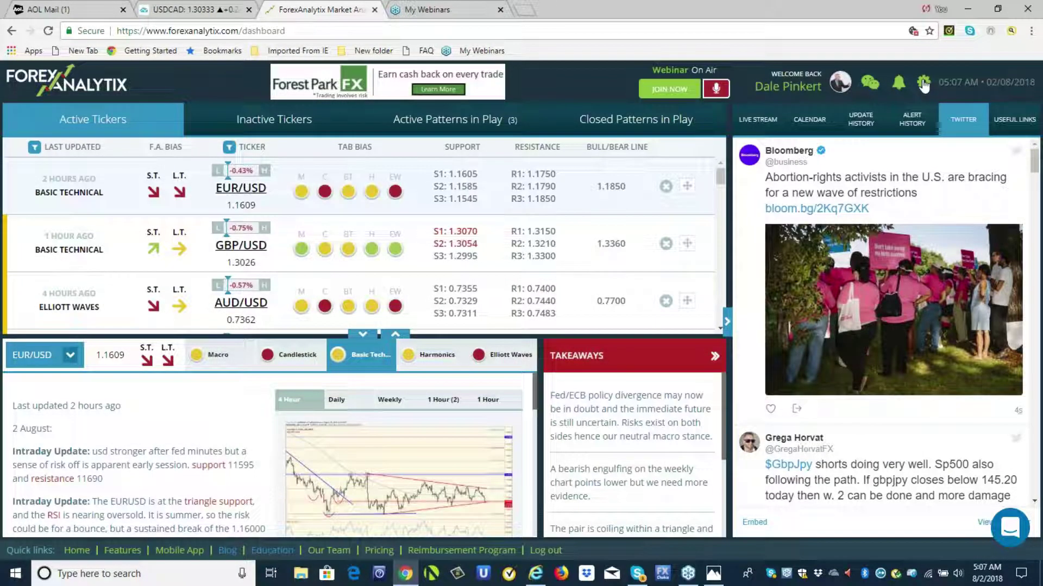
- Return to the ForexAnalytix home page via the gear menu and open Reimbursement Program
{"action": "left_click", "coordinate": [923, 83]}
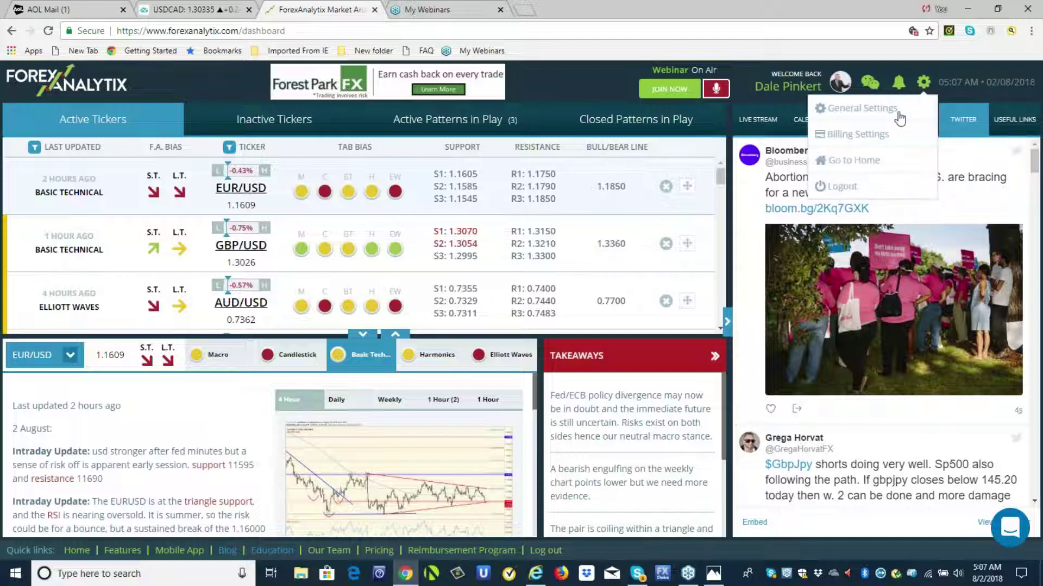
{"action": "left_click", "coordinate": [859, 161]}
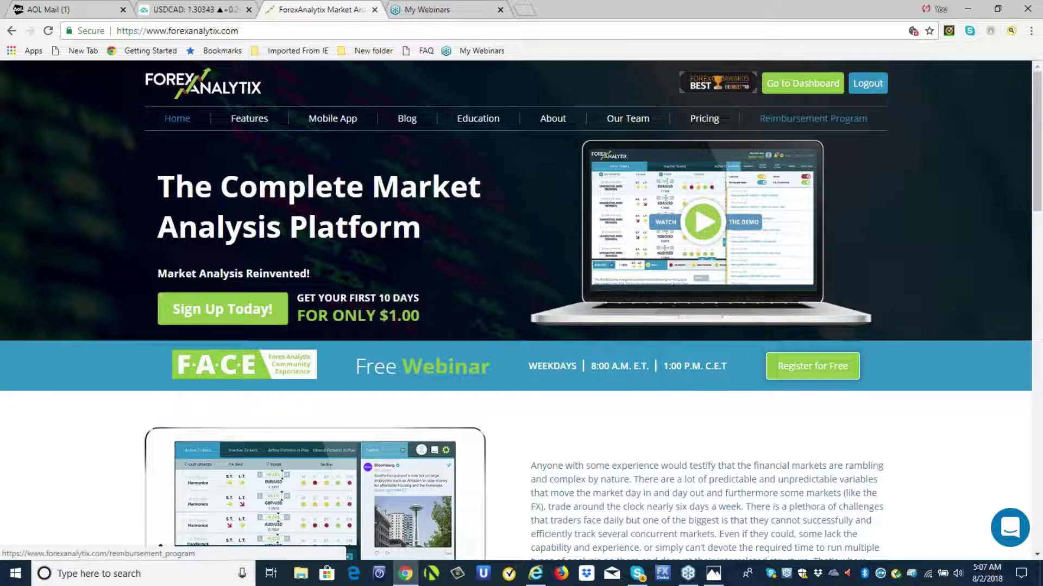
{"action": "left_click", "coordinate": [793, 119]}
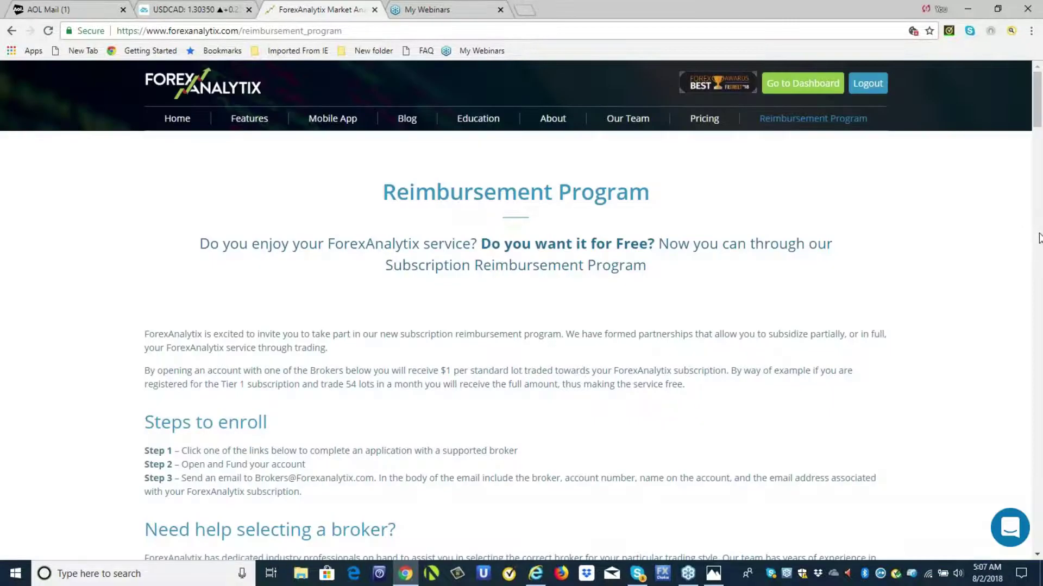
- Scroll the ForexAnalytix broker listings, return up the page, and highlight the broker-selection contact e-mail address
{"action": "left_click", "coordinate": [1039, 239]}
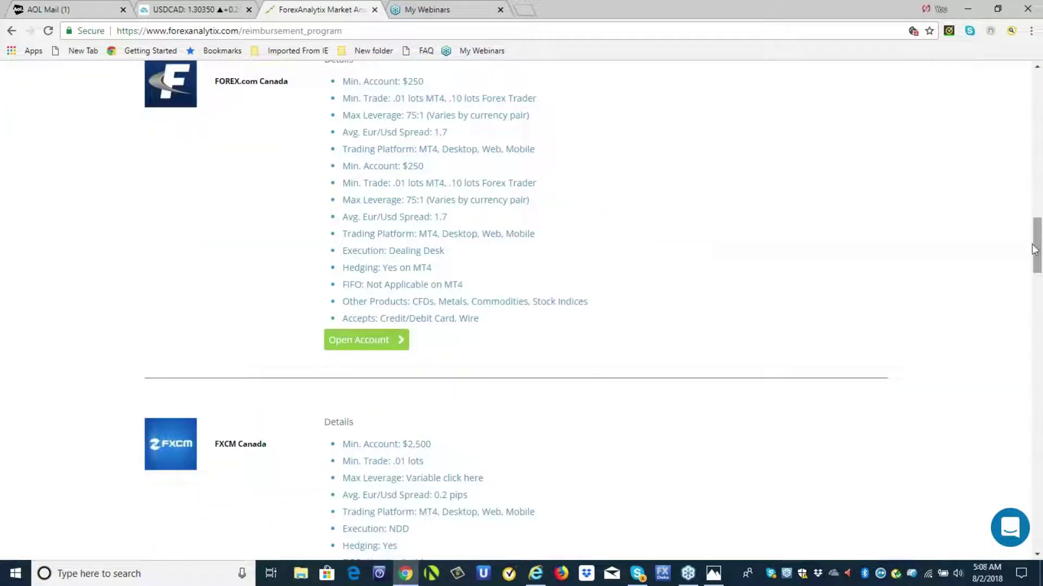
{"action": "left_click_drag", "start_coordinate": [1039, 245], "coordinate": [1034, 135]}
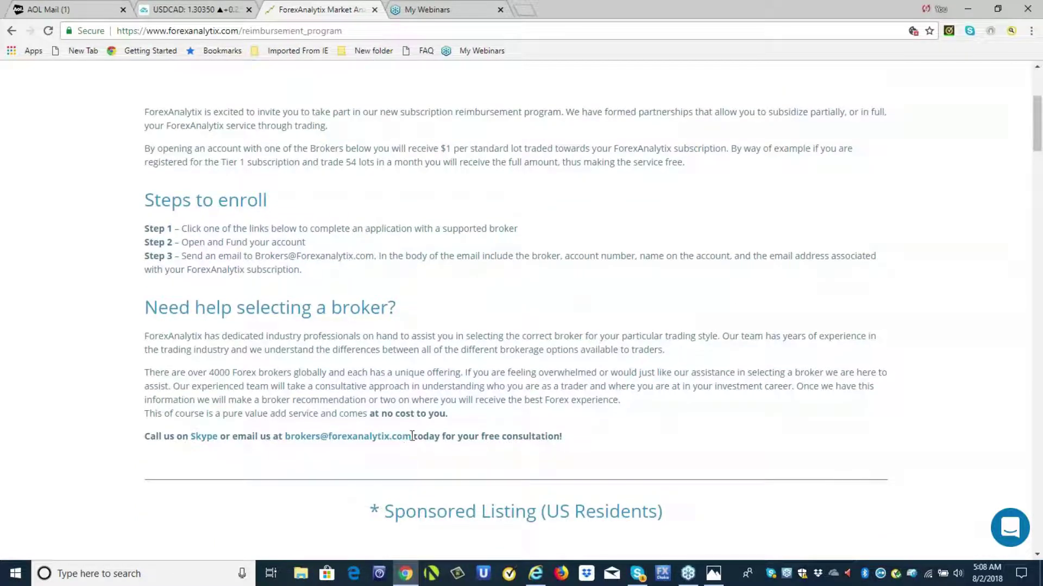
{"action": "left_click_drag", "start_coordinate": [411, 436], "coordinate": [286, 436]}
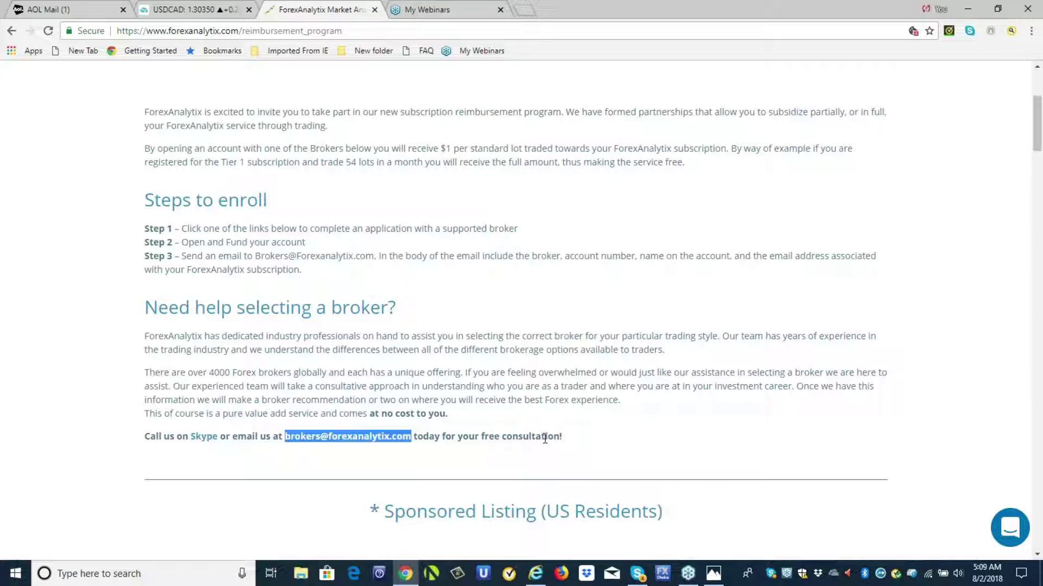
- Return to the TradingView tab and load the SPX500 daily chart from the watchlist
{"action": "left_click", "coordinate": [176, 14]}
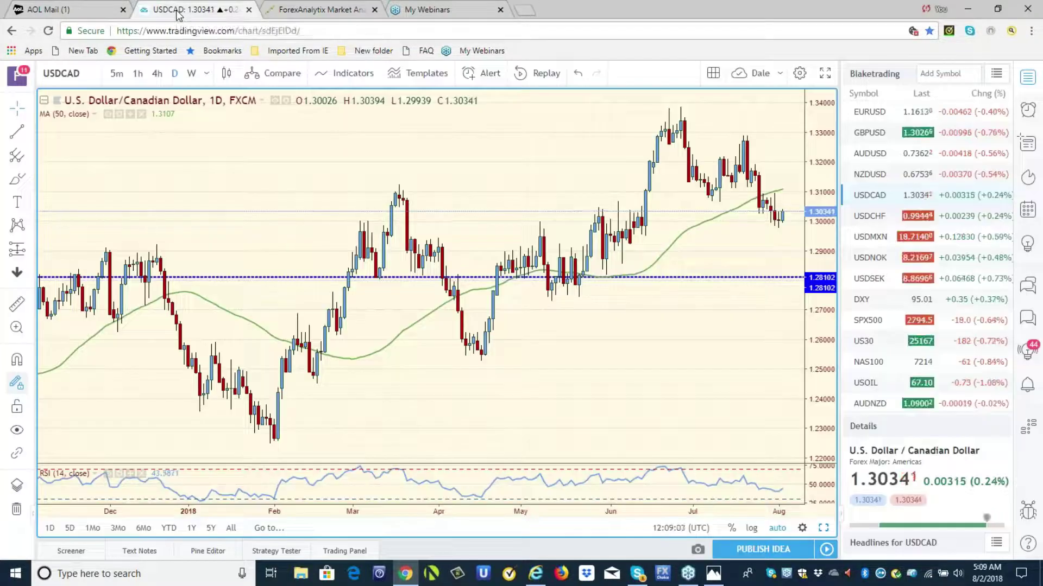
{"action": "left_click", "coordinate": [868, 320]}
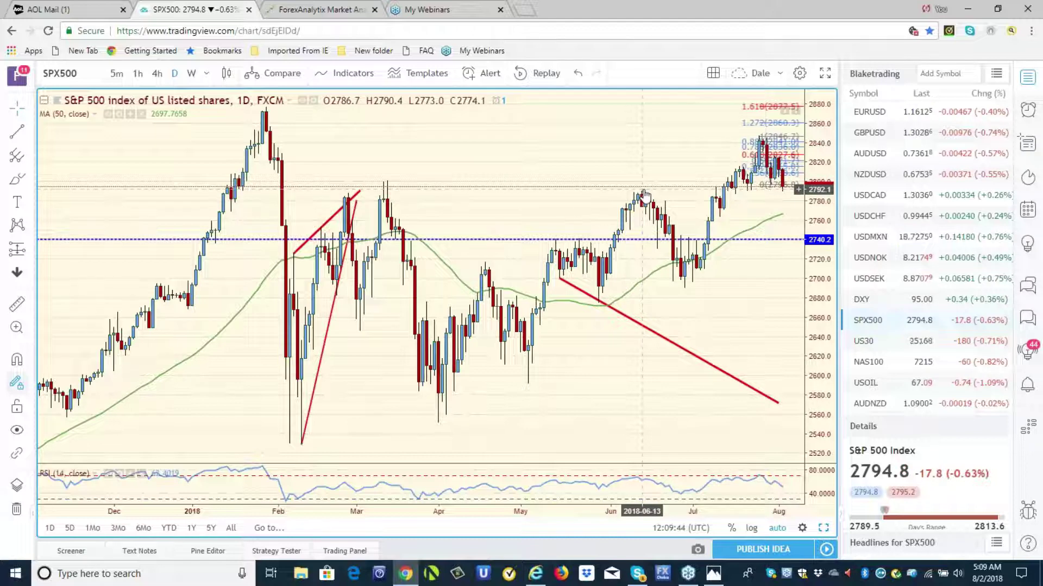
- Step SPX500 through weekly, 4h and 1h candles and select the Fibonacci retracement (2846.7–2796.8)
{"action": "left_click", "coordinate": [193, 75]}
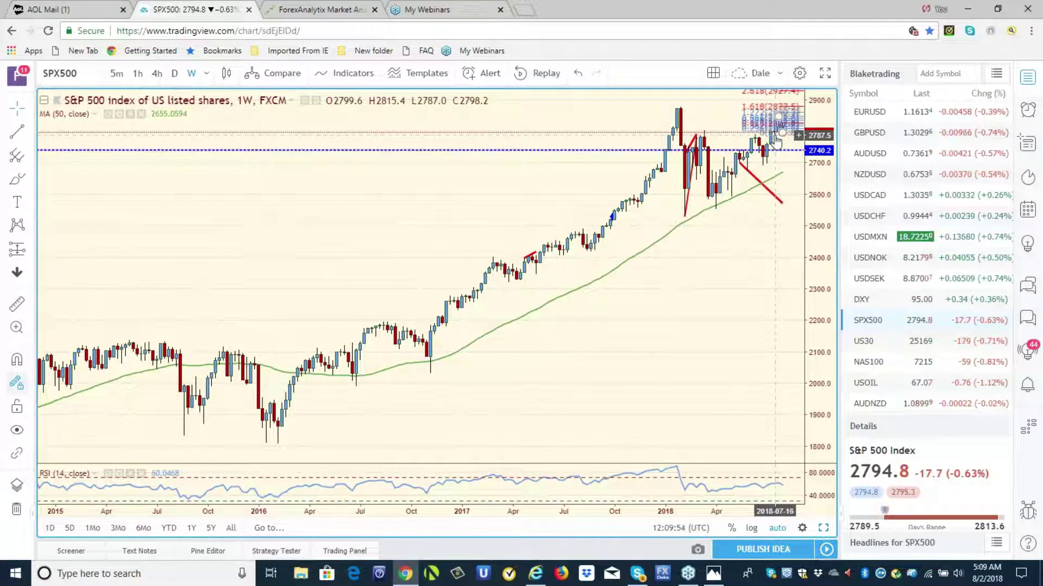
{"action": "left_click", "coordinate": [156, 74]}
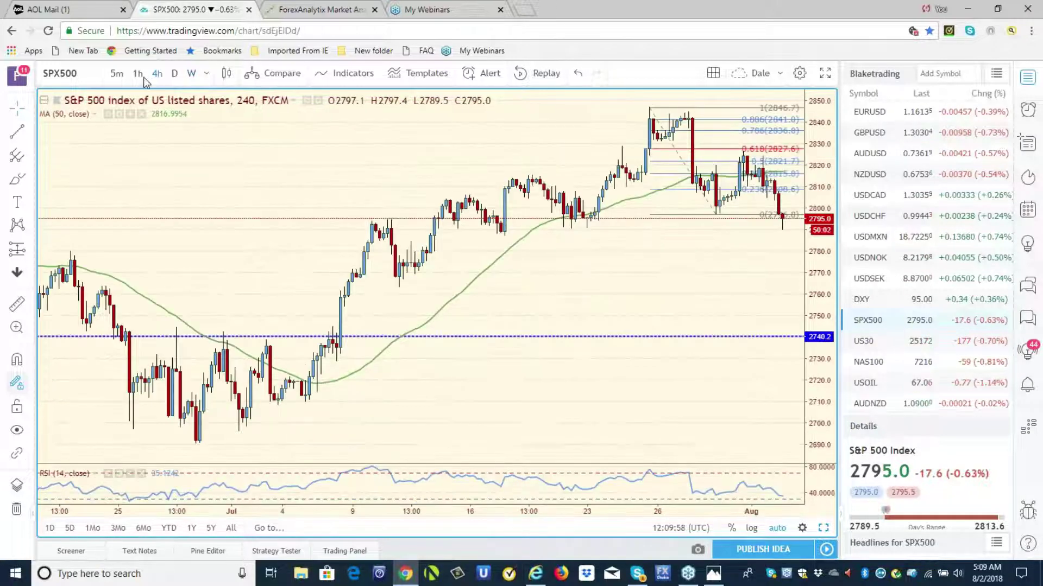
{"action": "left_click", "coordinate": [140, 79]}
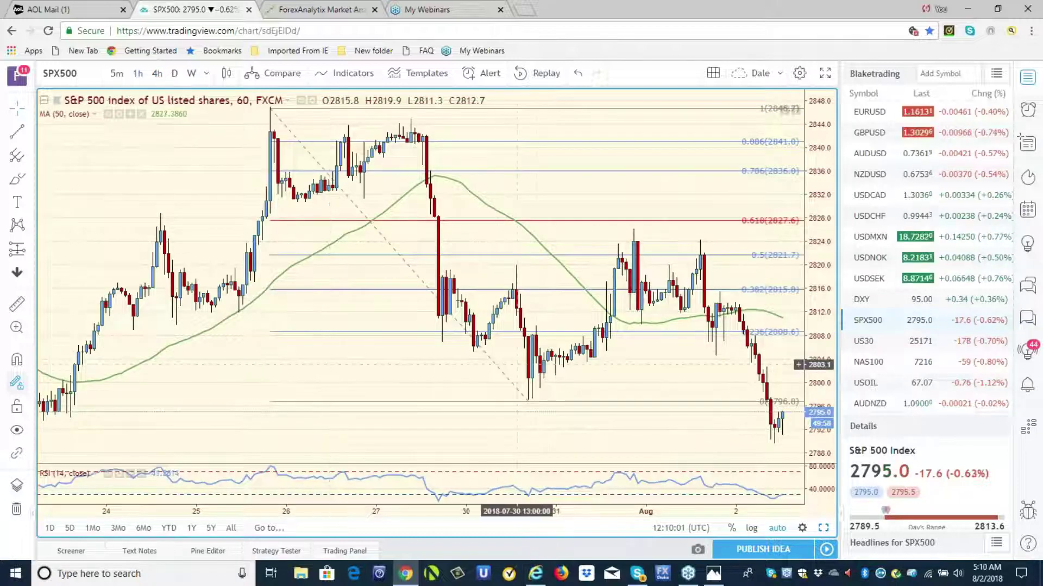
{"action": "left_click", "coordinate": [529, 403]}
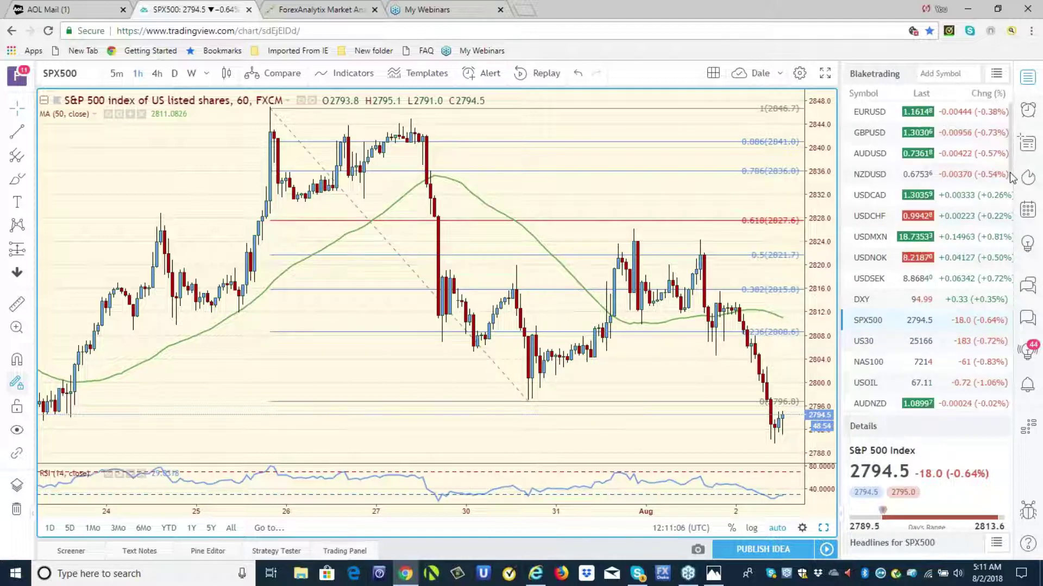
{"action": "scroll", "coordinate": [1011, 185], "scroll_direction": "down", "scroll_amount": 2}
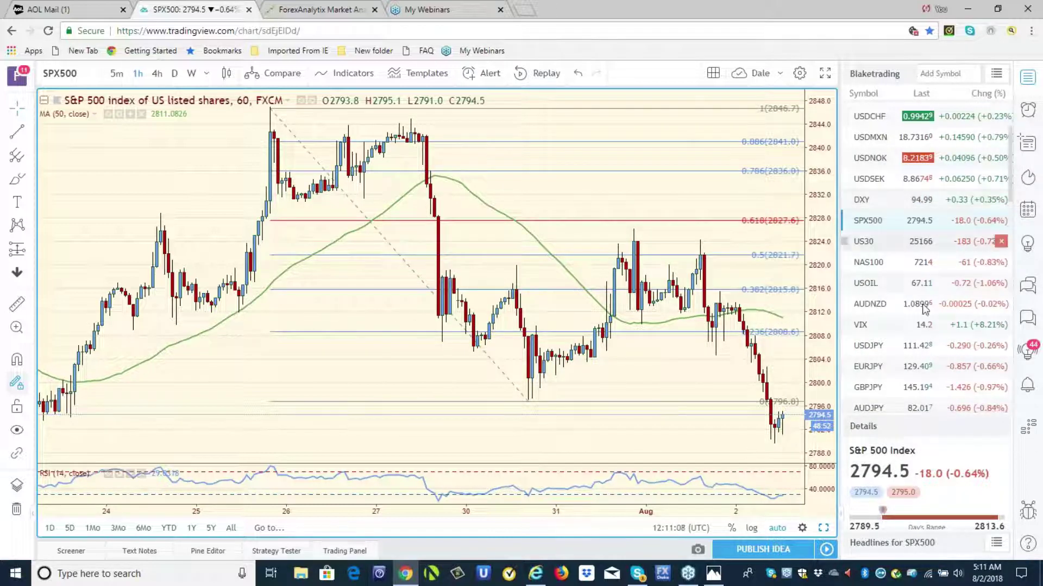
- Load USDJPY from the watchlist on 4-hour candles and scroll down the watchlist
{"action": "left_click", "coordinate": [866, 349]}
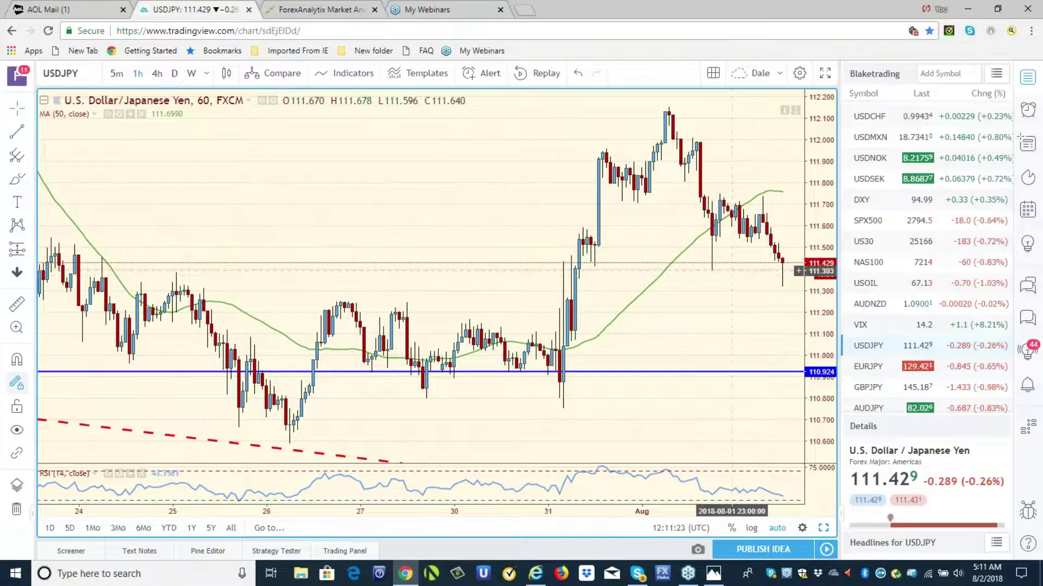
{"action": "left_click", "coordinate": [157, 75]}
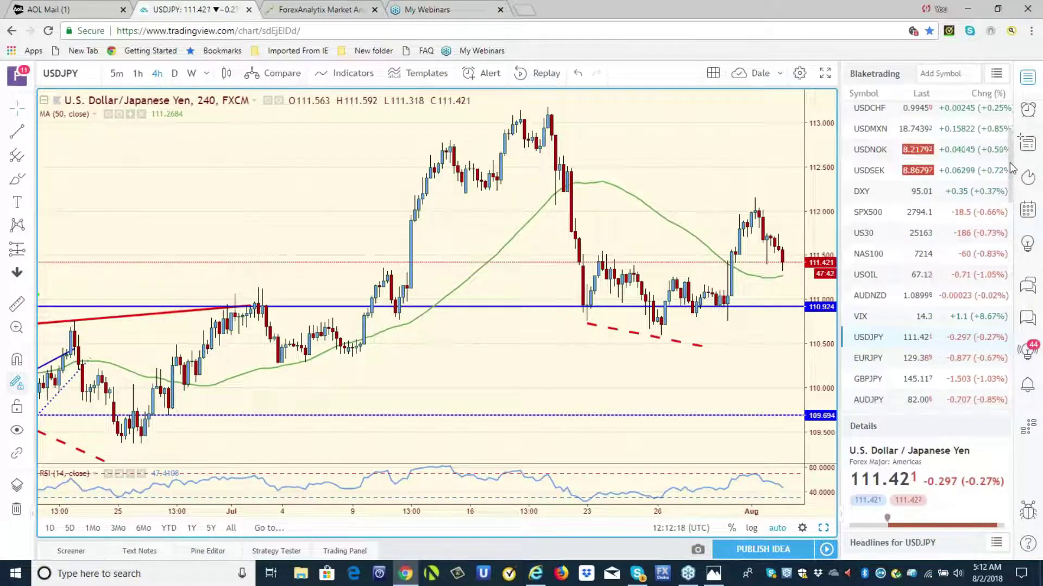
{"action": "left_click_drag", "start_coordinate": [1010, 166], "coordinate": [1020, 324]}
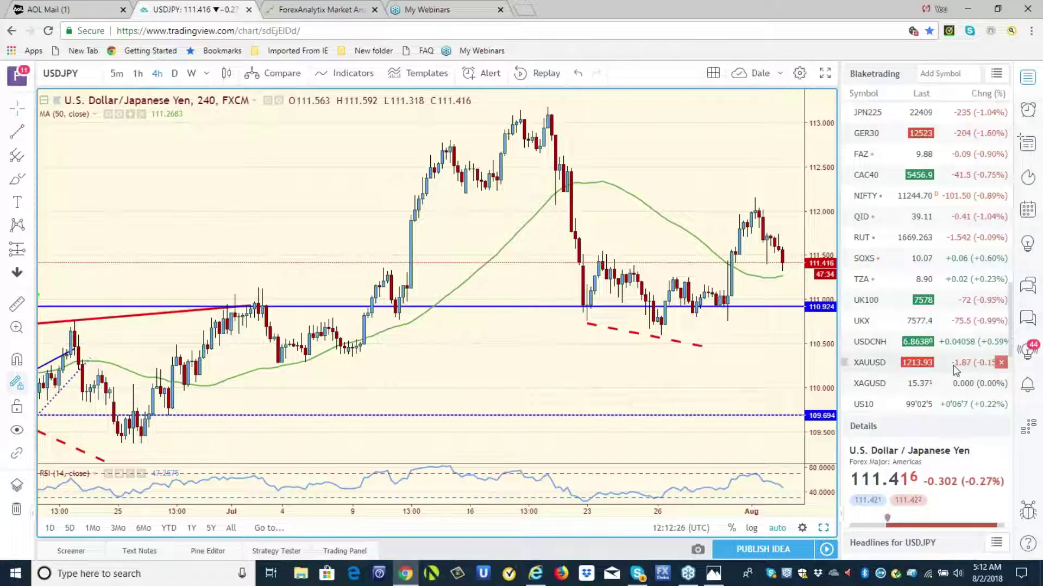
{"action": "left_click", "coordinate": [870, 366]}
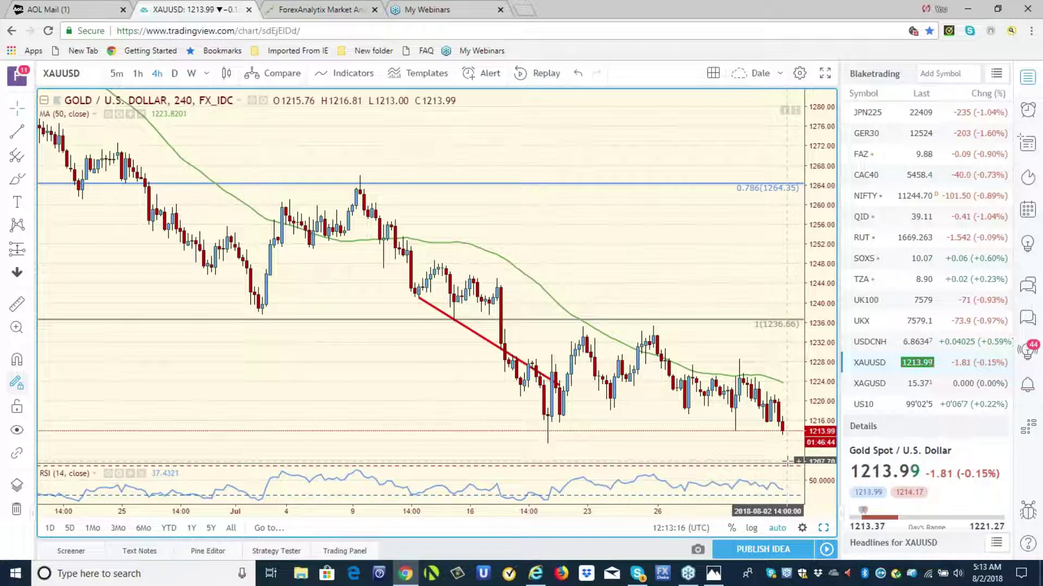
- Switch to the Dale watchlist and chart GDX, then JNUG, then NUGT
{"action": "left_click", "coordinate": [997, 74]}
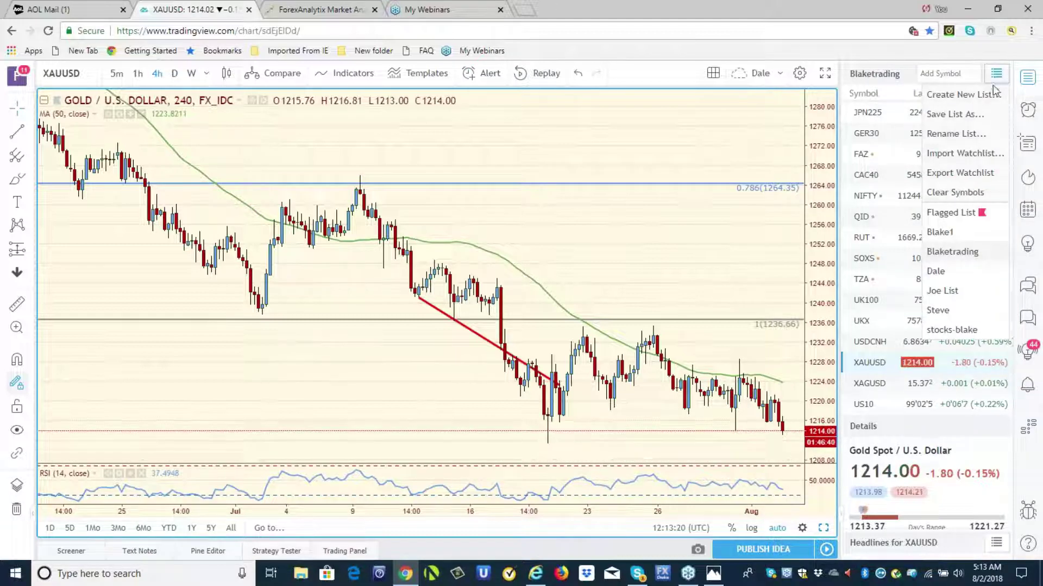
{"action": "left_click", "coordinate": [949, 276]}
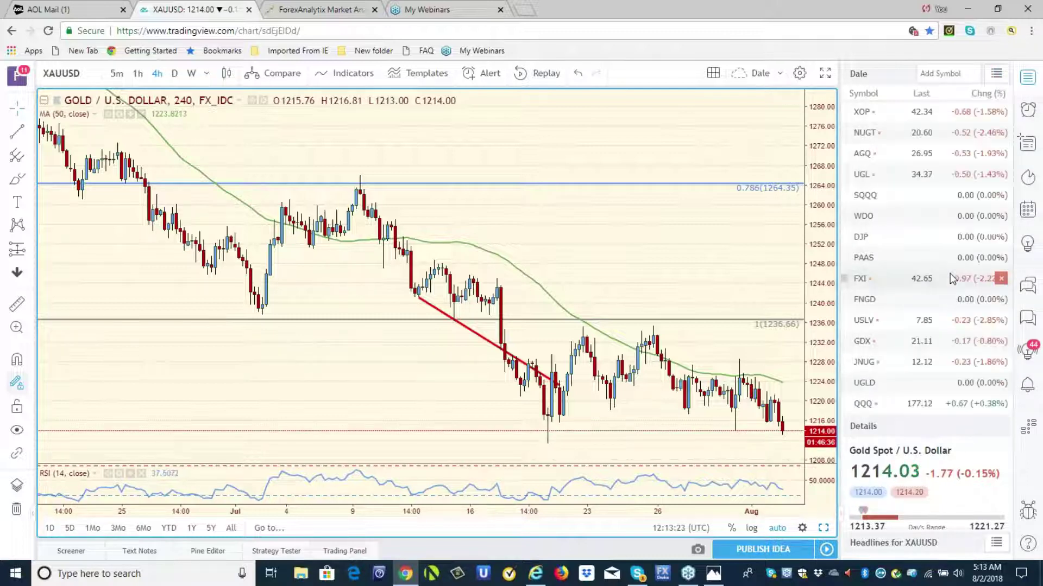
{"action": "left_click", "coordinate": [864, 343]}
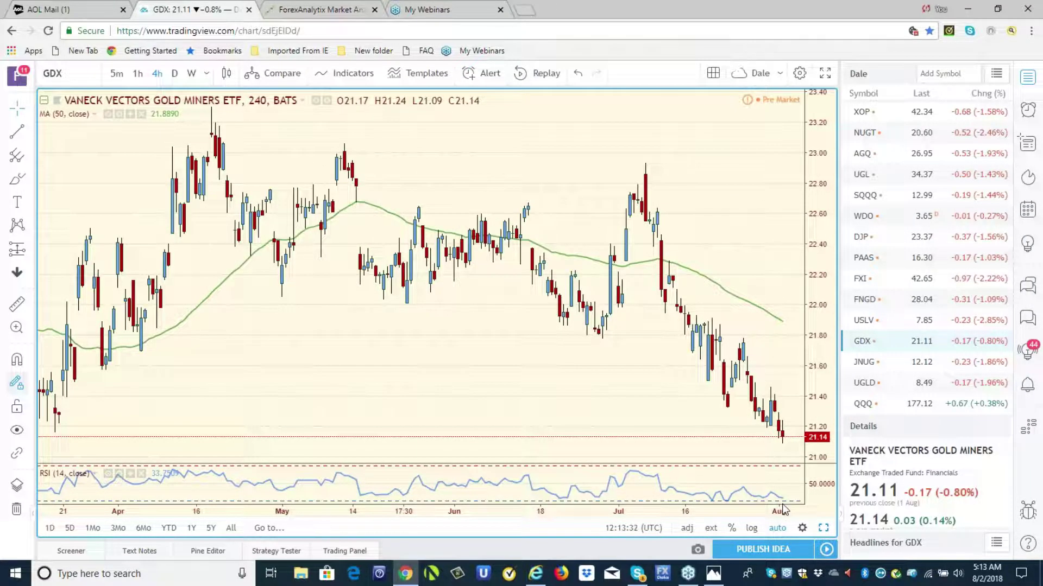
{"action": "left_click", "coordinate": [864, 366]}
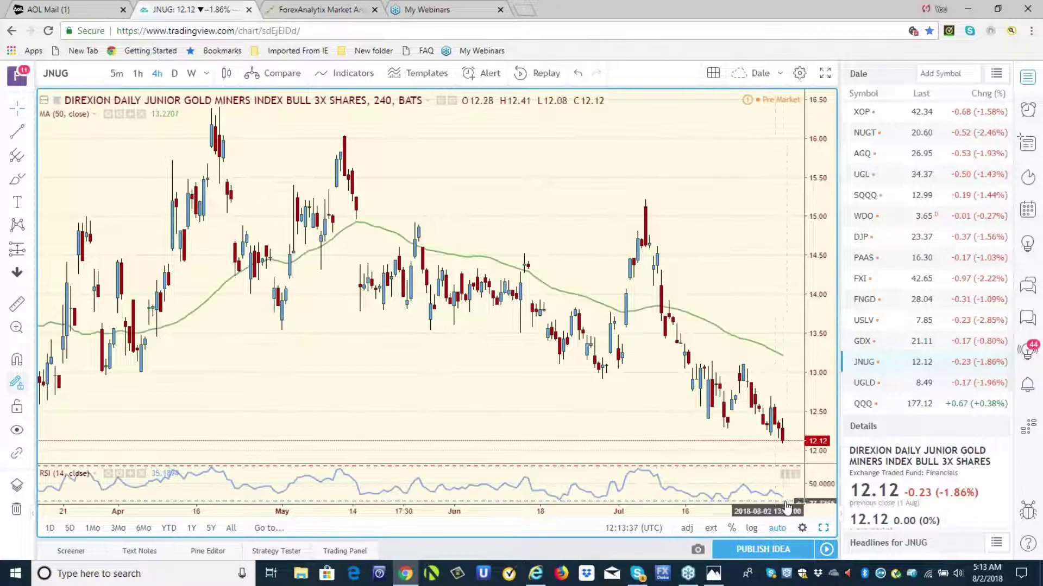
{"action": "left_click", "coordinate": [865, 135]}
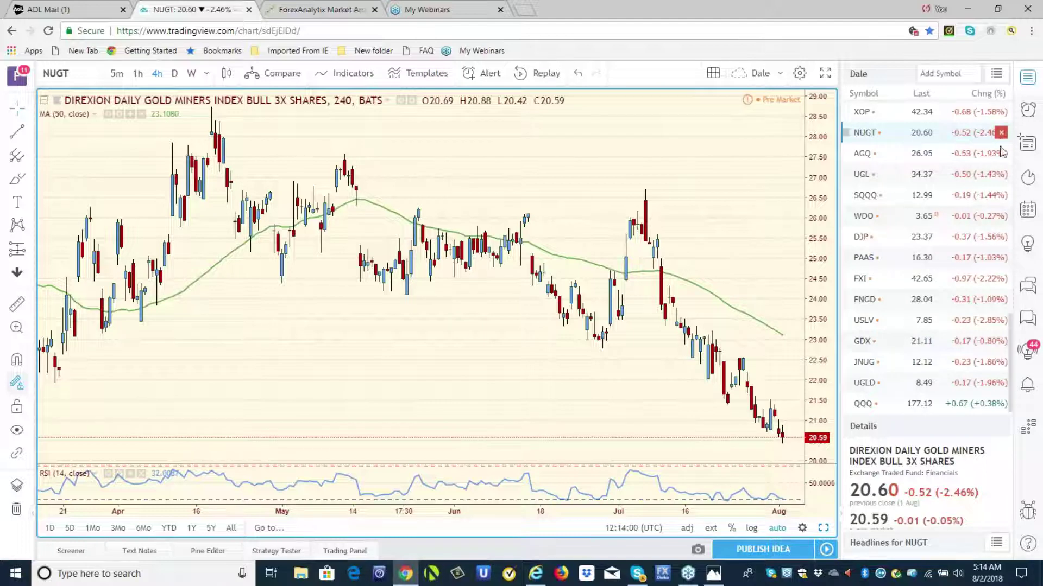
- Chart Hecla Mining (HL) from the watchlist, moving from daily to weekly bars
{"action": "left_click_drag", "start_coordinate": [1011, 338], "coordinate": [1020, 112]}
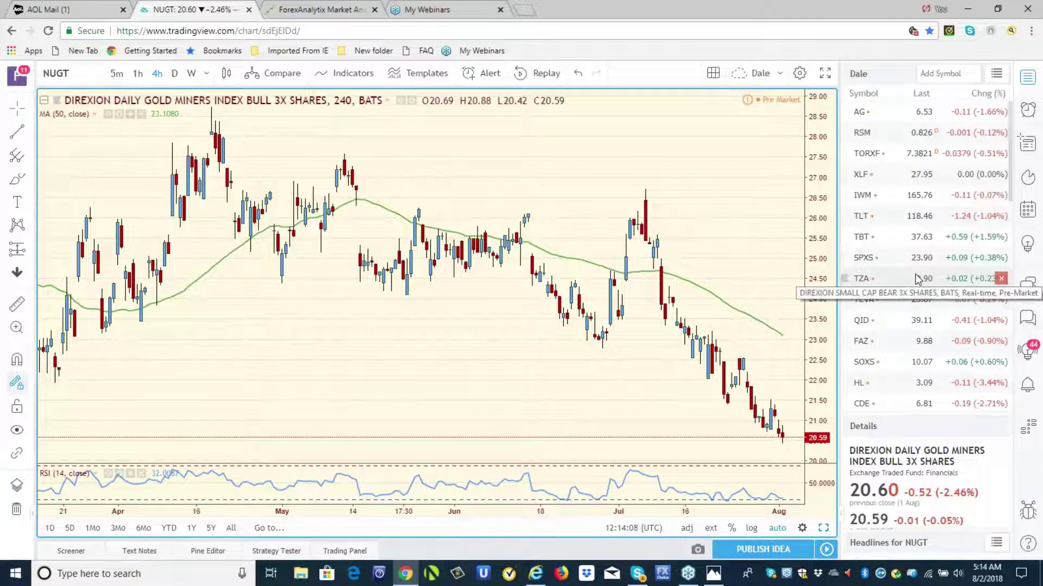
{"action": "left_click", "coordinate": [860, 383]}
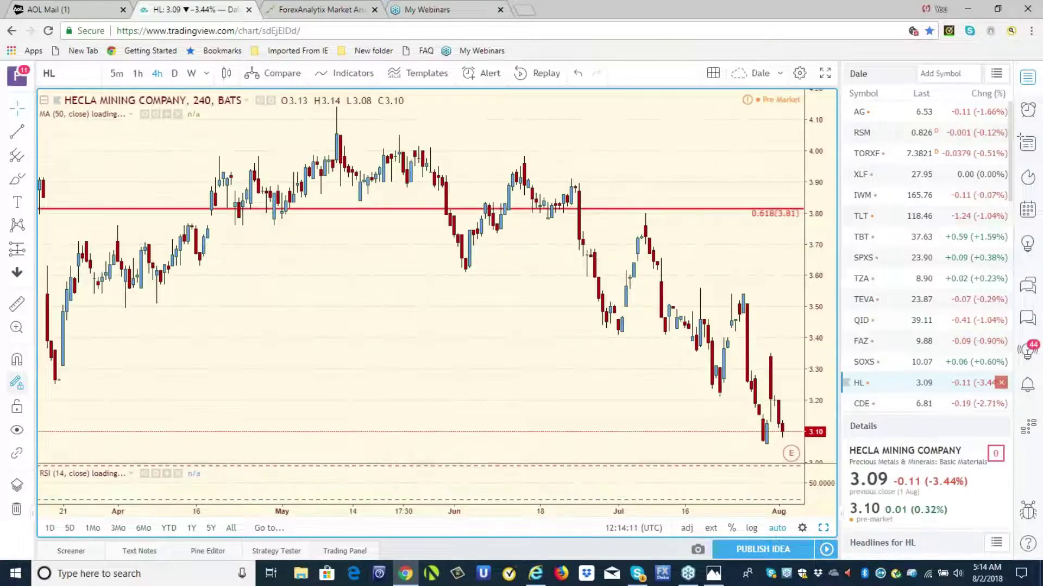
{"action": "left_click", "coordinate": [174, 74]}
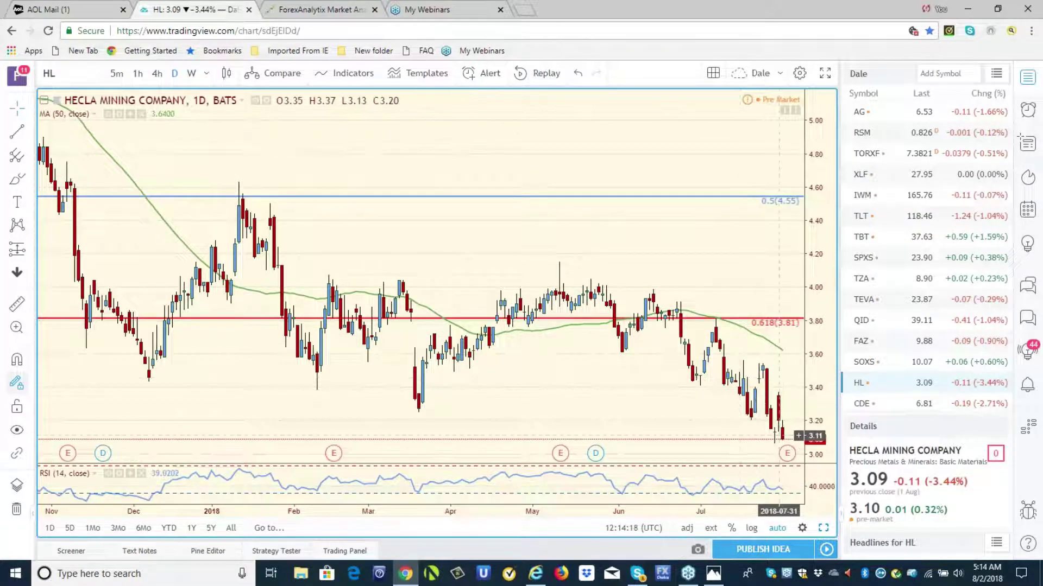
{"action": "left_click", "coordinate": [197, 78]}
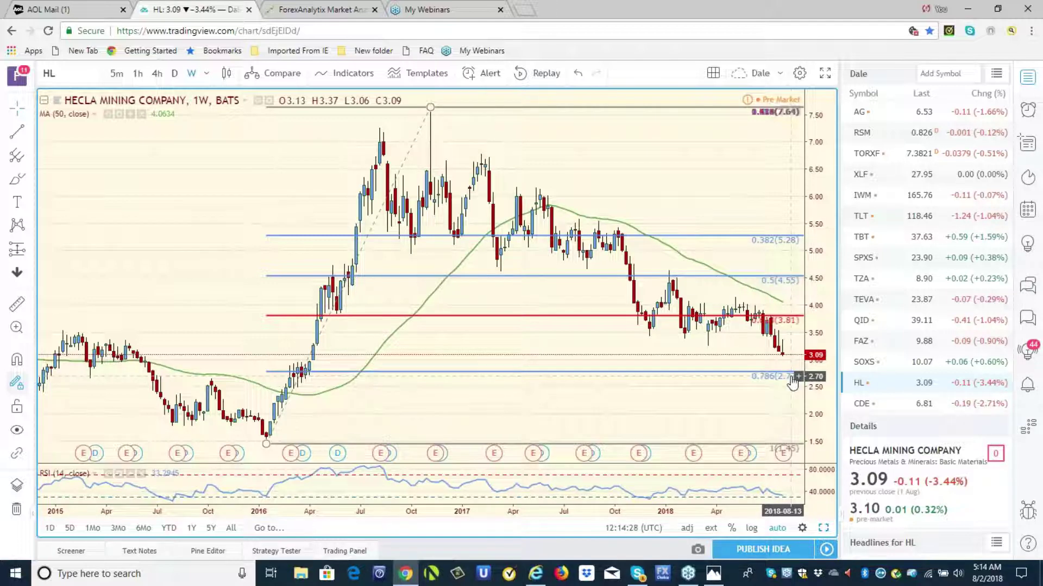
- Review the Coeur Mining (CDE) weekly chart, then switch to SPX500
{"action": "left_click", "coordinate": [858, 406]}
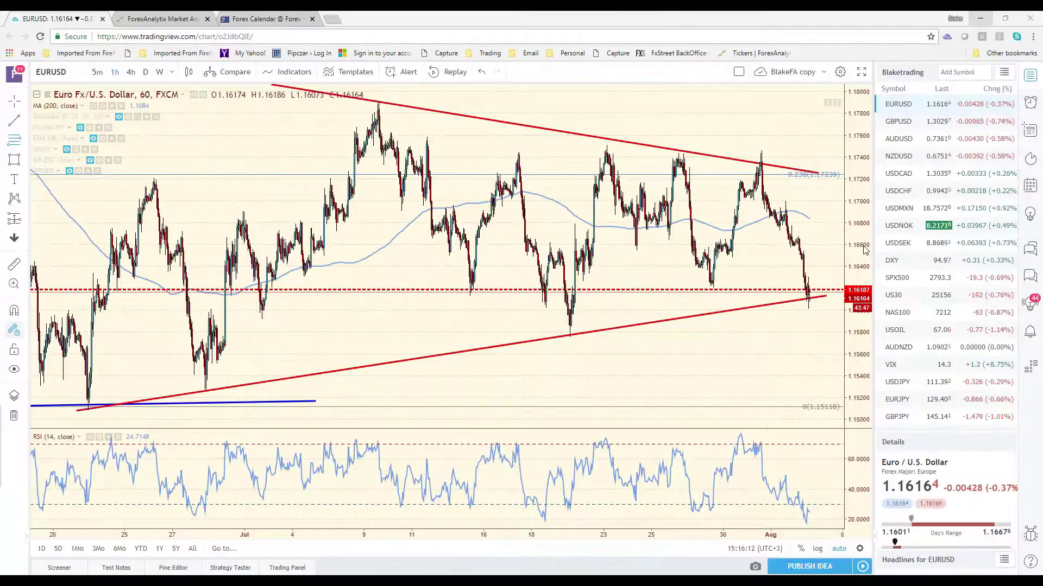
{"action": "left_click", "coordinate": [896, 278]}
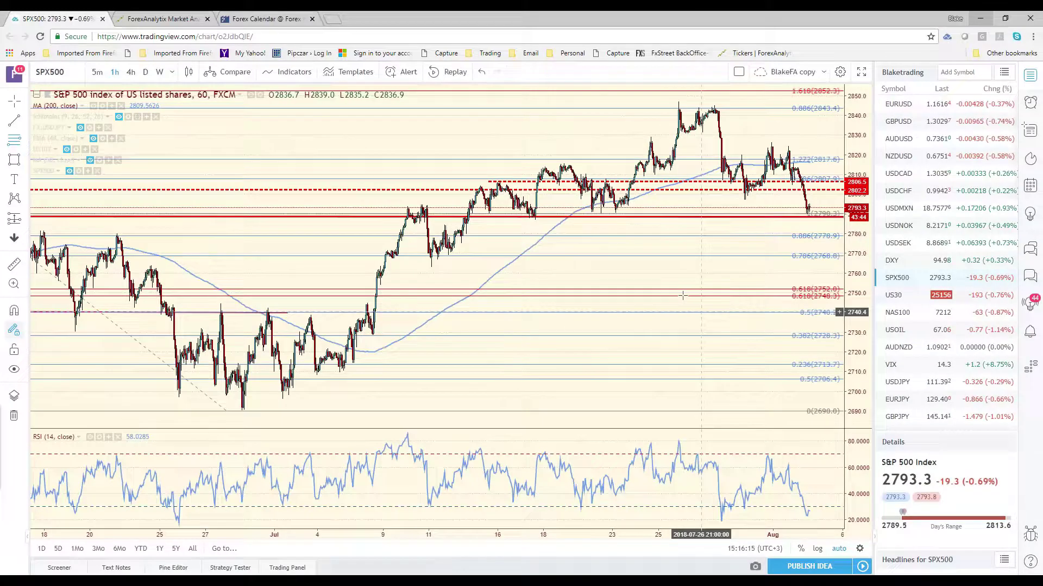
- Put SPX500 on 4-hour candles and zoom out to show history back to mid-March
{"action": "scroll", "coordinate": [650, 274], "scroll_direction": "down", "scroll_amount": 2}
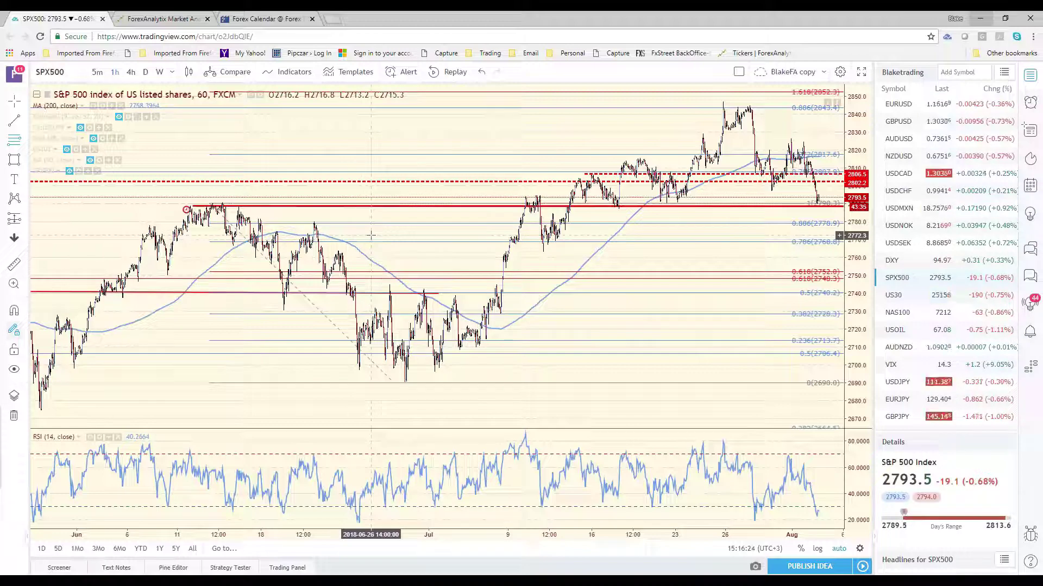
{"action": "left_click", "coordinate": [130, 72]}
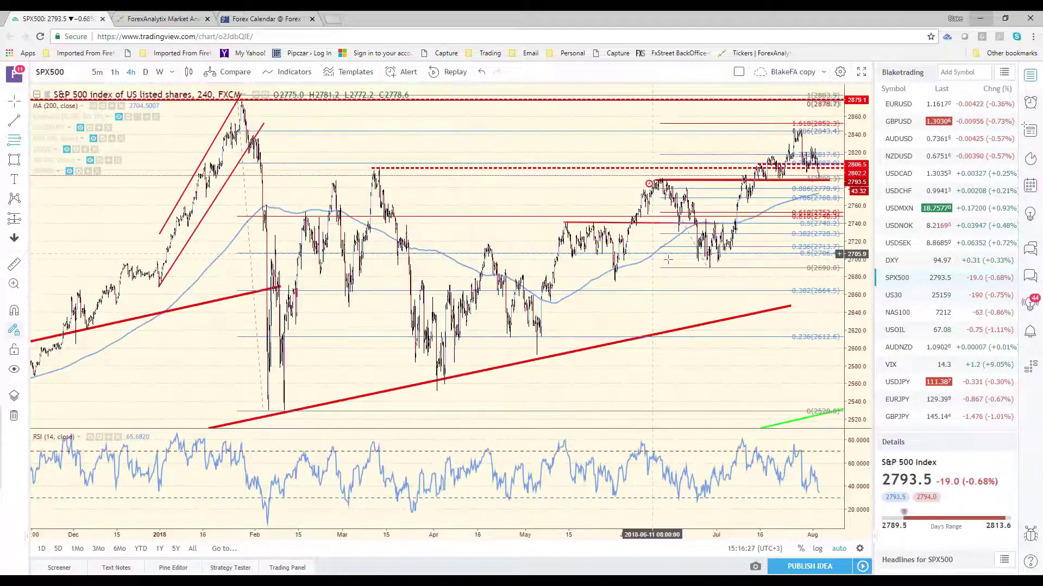
{"action": "scroll", "coordinate": [656, 271], "scroll_direction": "down", "scroll_amount": 3}
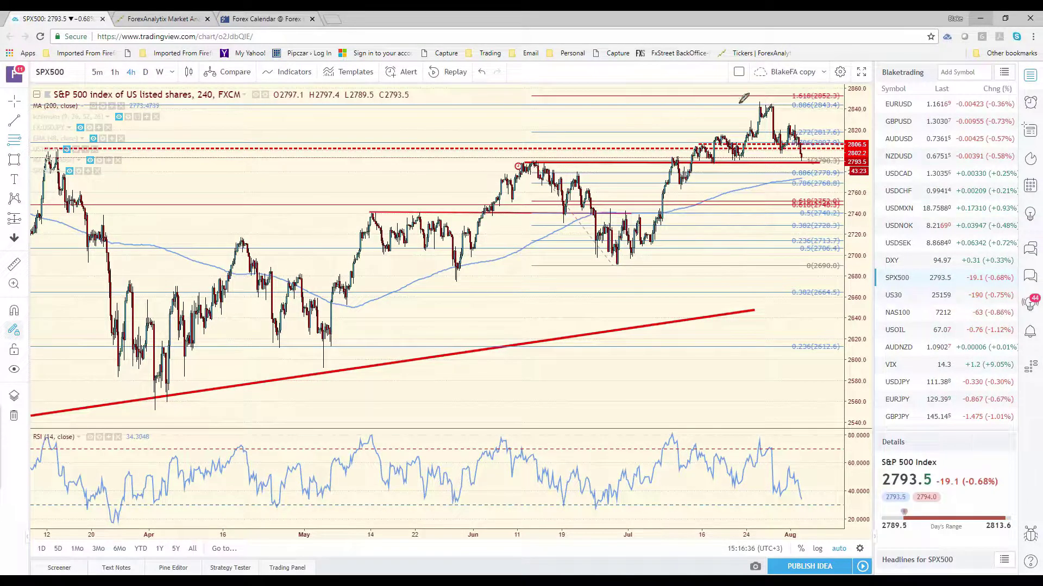
{"action": "mouse_move", "coordinate": [829, 108]}
{"action": "left_mouse_down"}
{"action": "mouse_move", "coordinate": [845, 105]}
{"action": "mouse_move", "coordinate": [839, 91]}
{"action": "left_mouse_up"}
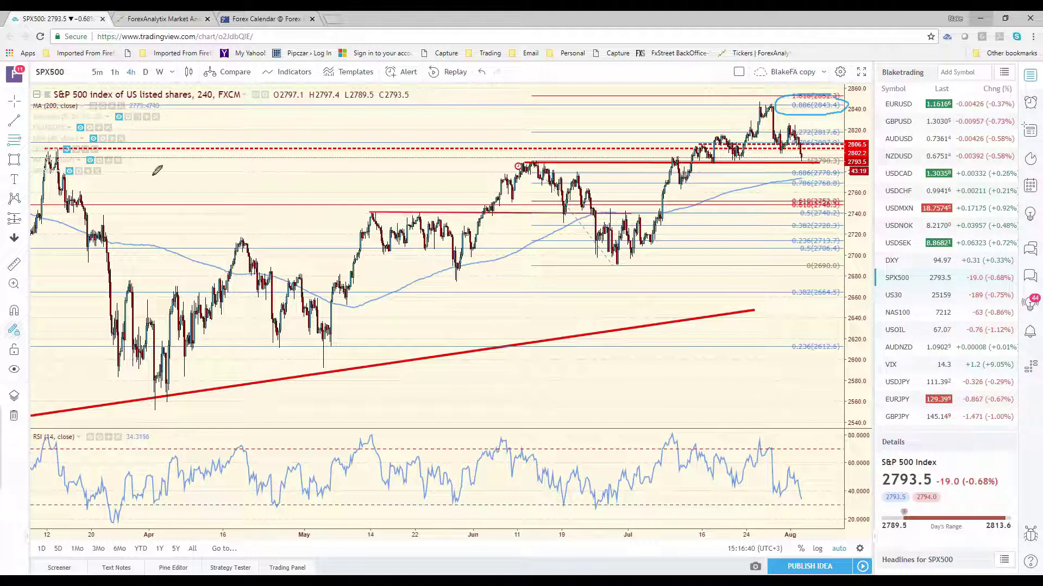
{"action": "left_click_drag", "start_coordinate": [2, 100], "coordinate": [63, 57]}
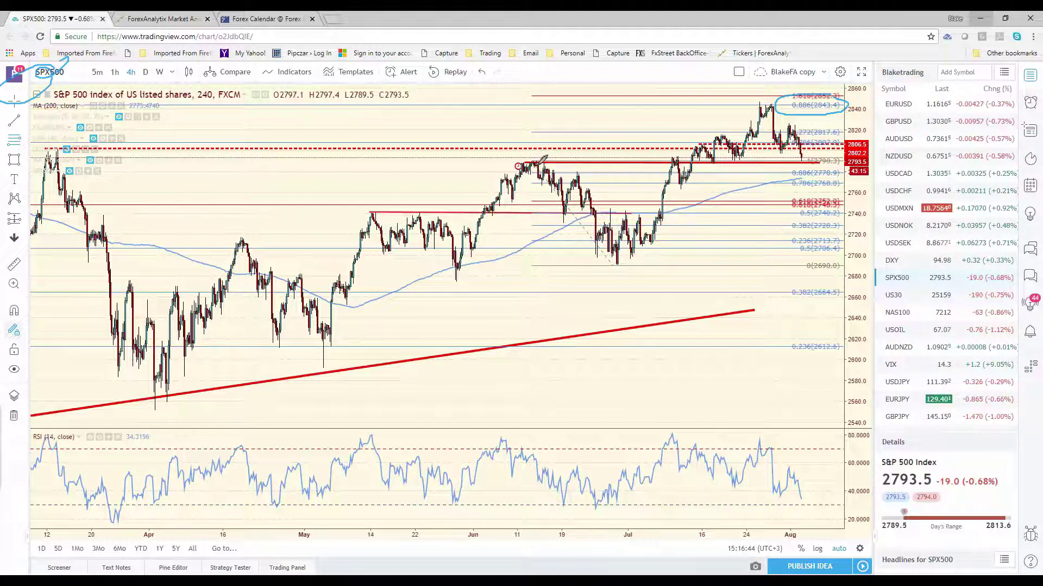
{"action": "left_click_drag", "start_coordinate": [533, 160], "coordinate": [518, 163]}
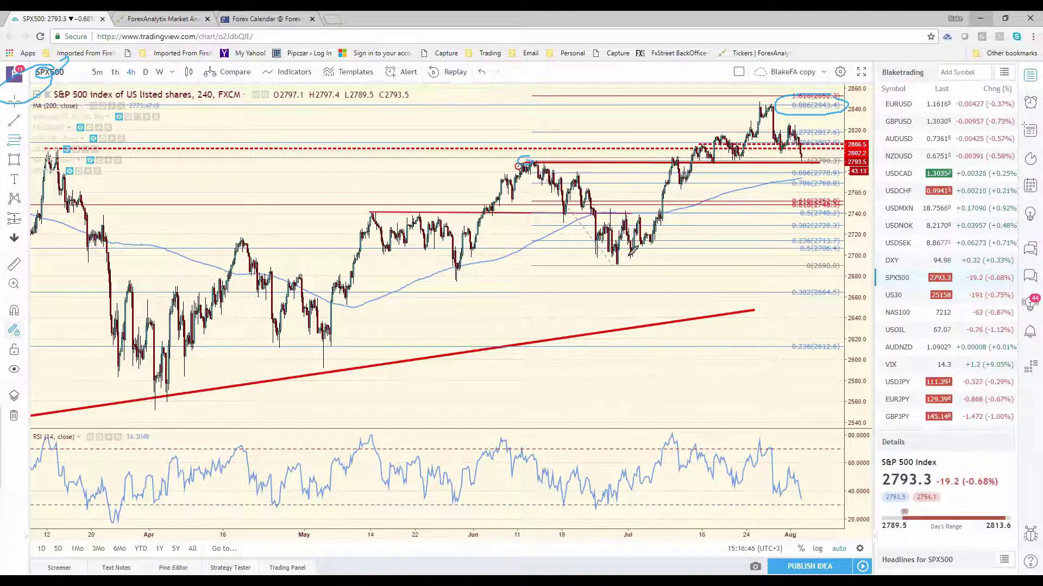
{"action": "left_click_drag", "start_coordinate": [612, 254], "coordinate": [625, 255]}
{"action": "mouse_move", "coordinate": [839, 87]}
{"action": "left_mouse_down"}
{"action": "mouse_move", "coordinate": [782, 88]}
{"action": "mouse_move", "coordinate": [812, 109]}
{"action": "mouse_move", "coordinate": [764, 97]}
{"action": "mouse_move", "coordinate": [776, 119]}
{"action": "mouse_move", "coordinate": [752, 101]}
{"action": "mouse_move", "coordinate": [799, 158]}
{"action": "left_mouse_up"}
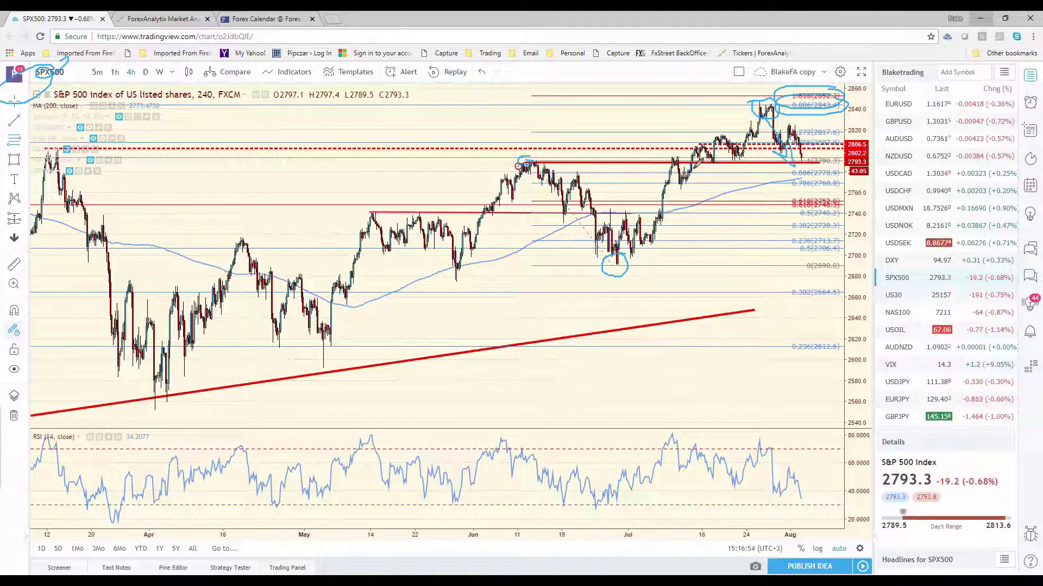
{"action": "key", "text": "Escape"}
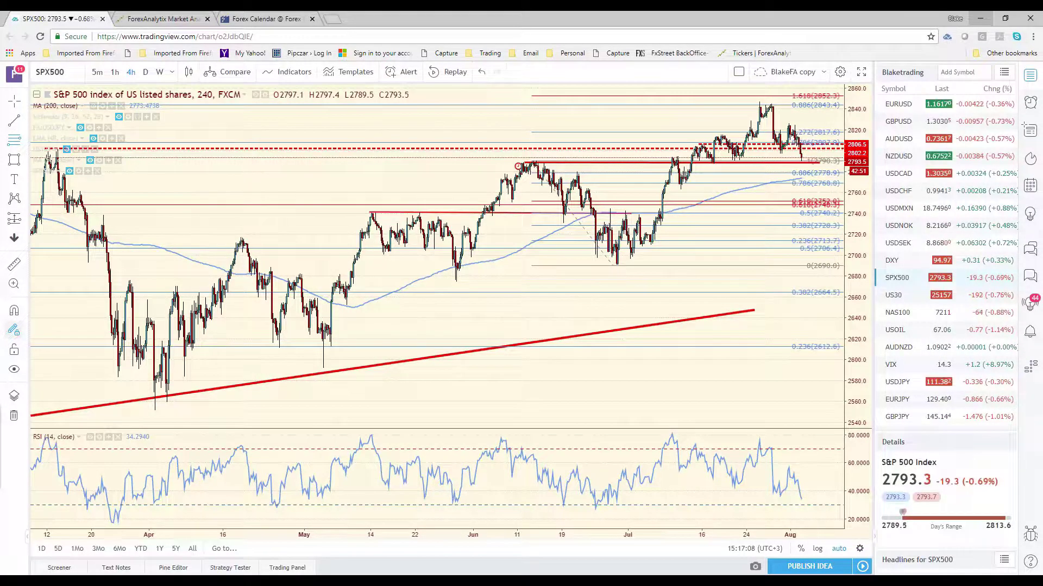
{"action": "mouse_move", "coordinate": [763, 97]}
{"action": "left_mouse_down"}
{"action": "mouse_move", "coordinate": [748, 103]}
{"action": "mouse_move", "coordinate": [765, 94]}
{"action": "left_mouse_up"}
{"action": "left_click_drag", "start_coordinate": [714, 140], "coordinate": [729, 138]}
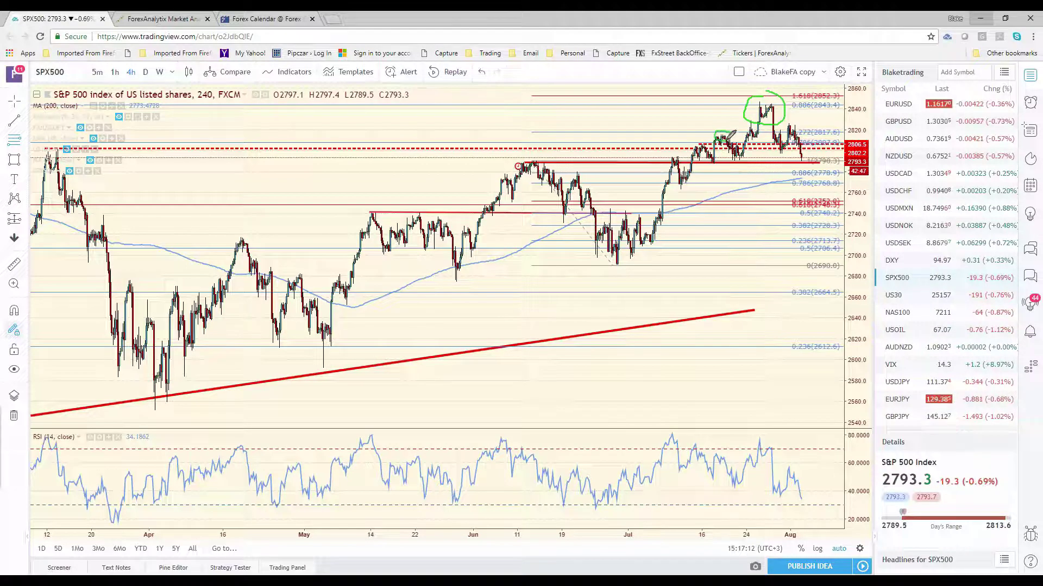
{"action": "left_click_drag", "start_coordinate": [800, 135], "coordinate": [796, 134]}
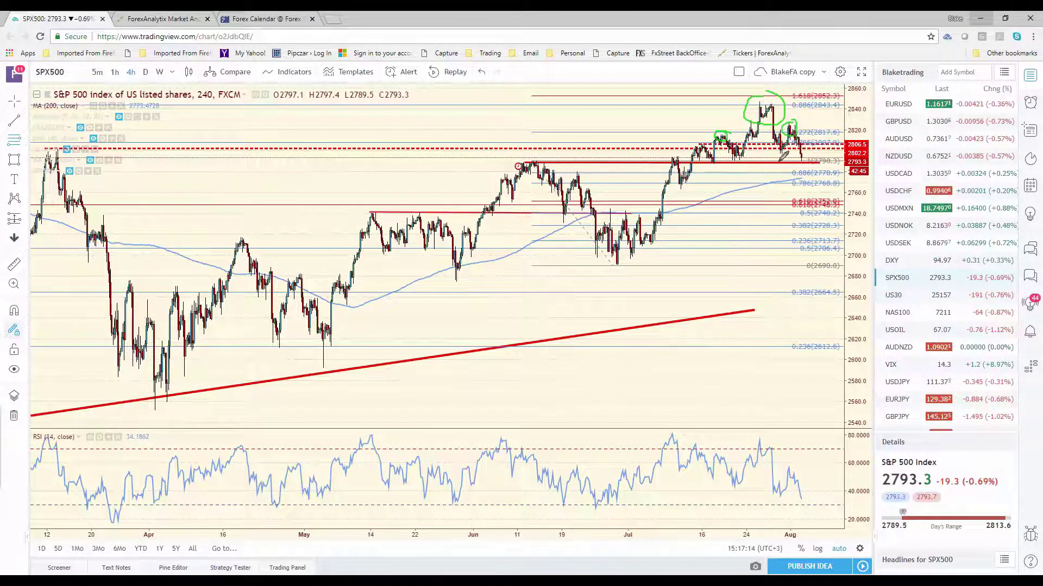
{"action": "left_click_drag", "start_coordinate": [694, 161], "coordinate": [798, 160]}
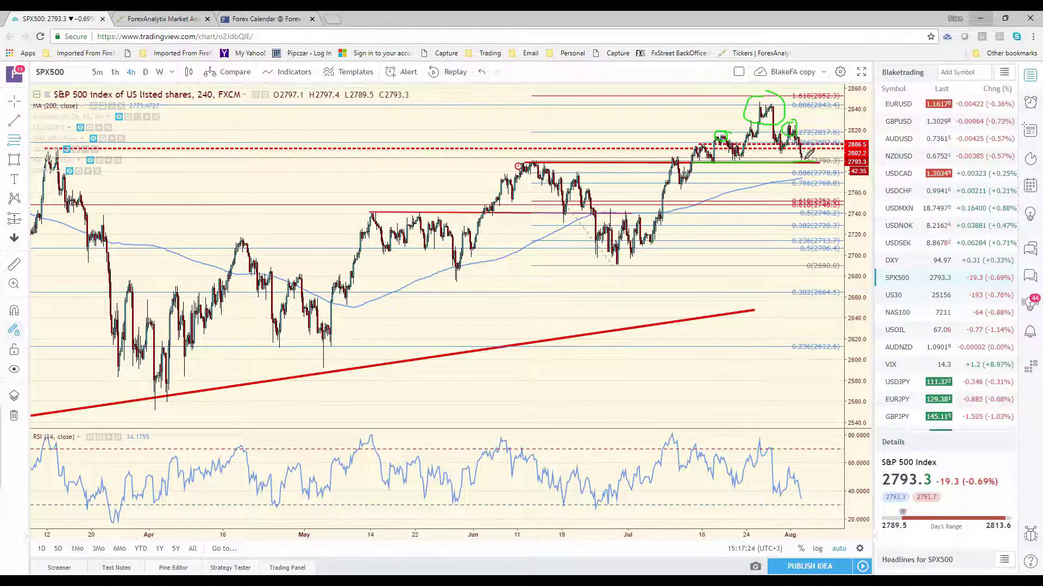
{"action": "mouse_move", "coordinate": [801, 158]}
{"action": "left_mouse_down"}
{"action": "mouse_move", "coordinate": [819, 144]}
{"action": "mouse_move", "coordinate": [812, 162]}
{"action": "left_mouse_up"}
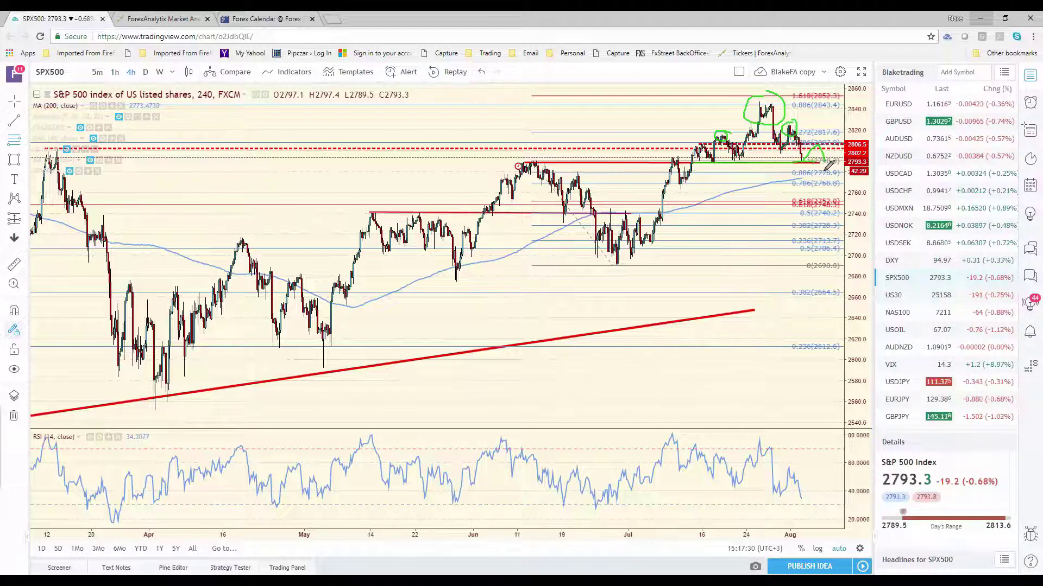
{"action": "mouse_move", "coordinate": [832, 164]}
{"action": "left_mouse_down"}
{"action": "mouse_move", "coordinate": [831, 194]}
{"action": "mouse_move", "coordinate": [844, 215]}
{"action": "mouse_move", "coordinate": [851, 190]}
{"action": "left_mouse_up"}
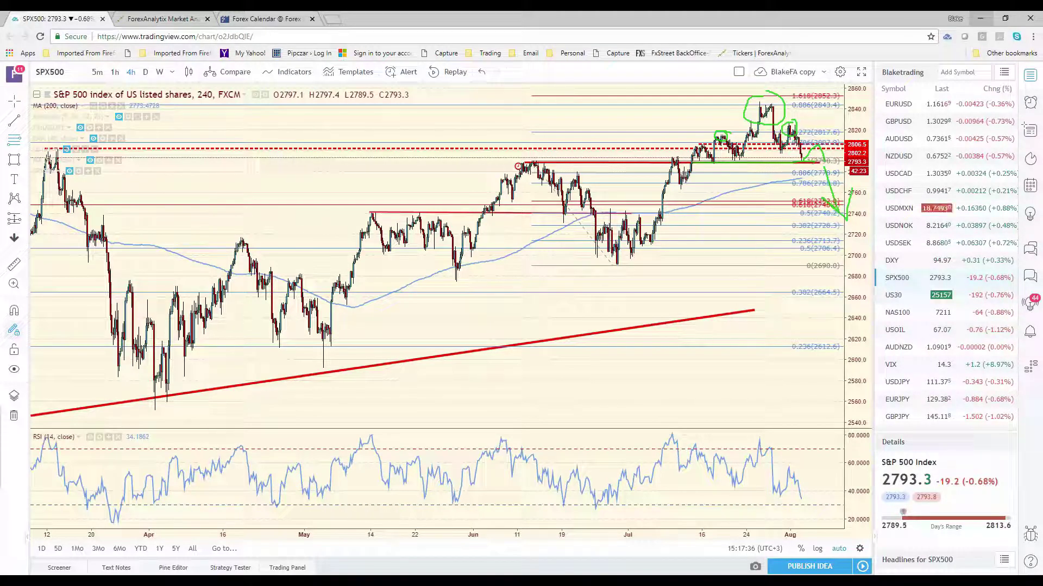
{"action": "key", "text": "ctrl+z"}
{"action": "key", "text": "ctrl+z"}
{"action": "key", "text": "ctrl+z"}
{"action": "key", "text": "ctrl+z"}
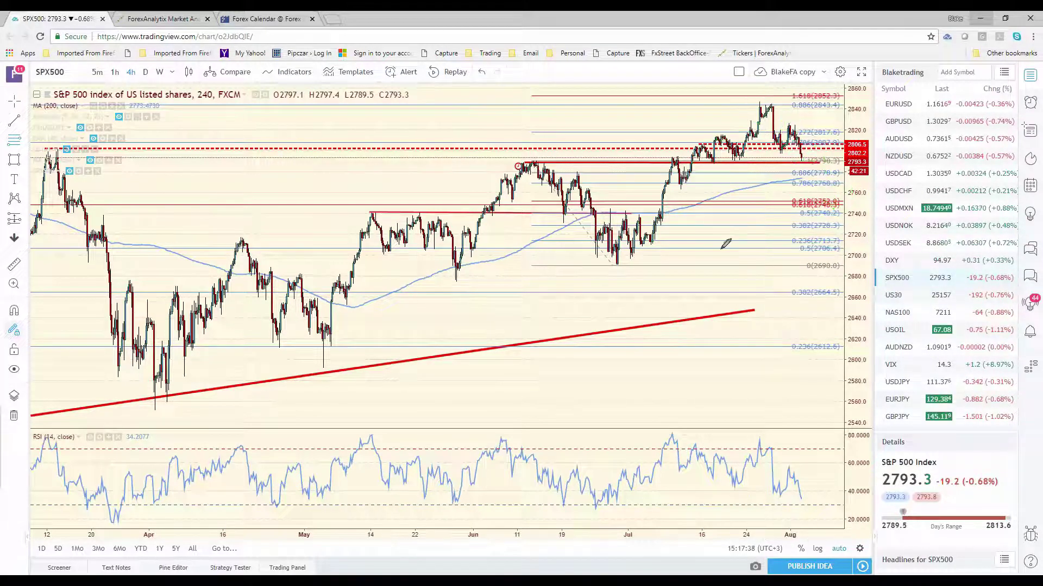
- Load the NAS100 4-hour chart, zoom in, and delete its dashed red horizontal ray
{"action": "left_click", "coordinate": [922, 312]}
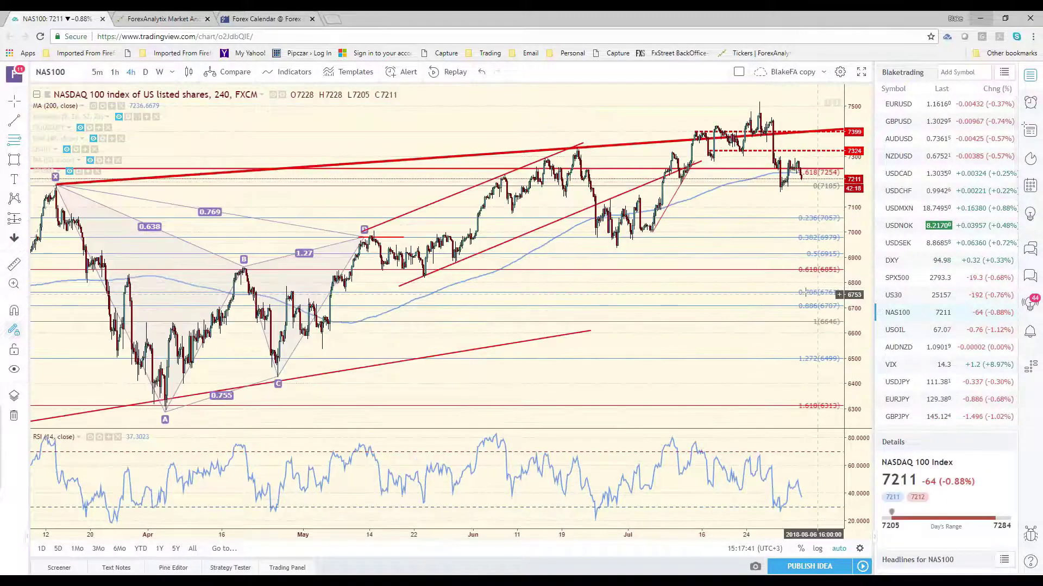
{"action": "scroll", "coordinate": [807, 294], "scroll_direction": "up", "scroll_amount": 3}
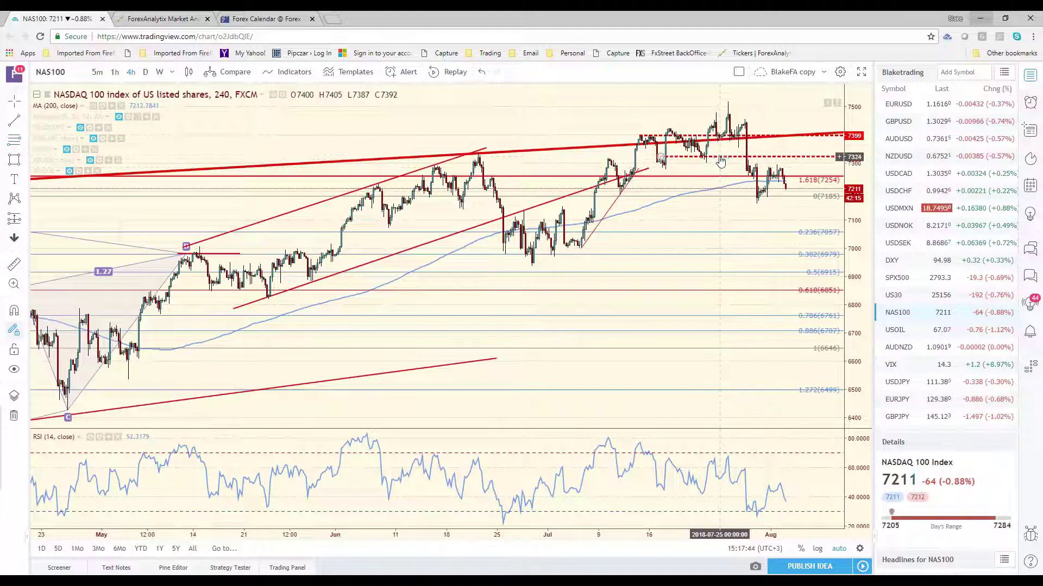
{"action": "left_click_drag", "start_coordinate": [721, 160], "coordinate": [682, 141]}
{"action": "key", "text": "Delete"}
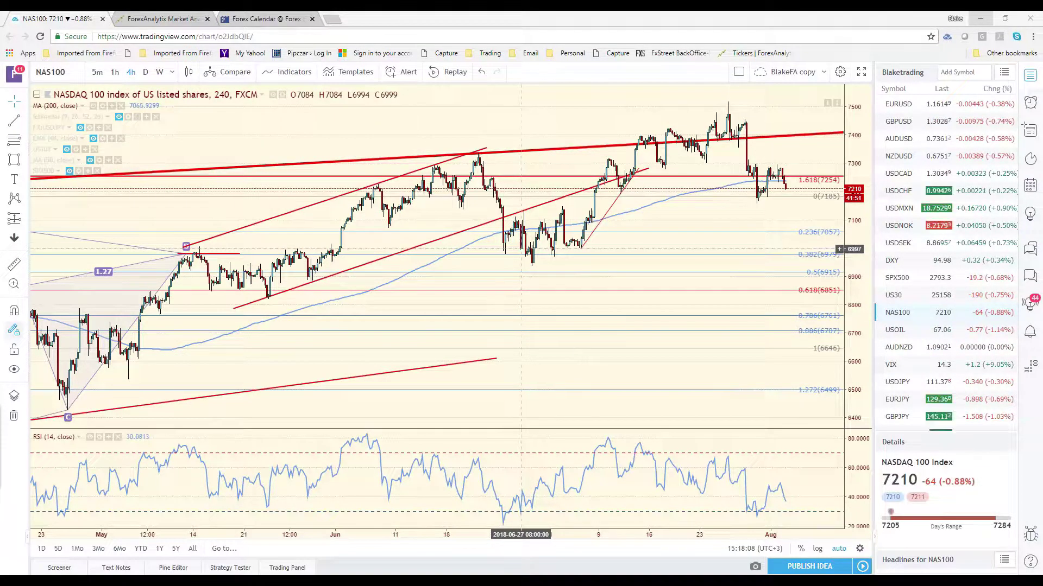
- Load USDCAD on the daily interval and zoom in to roughly March–September
{"action": "left_click", "coordinate": [906, 184]}
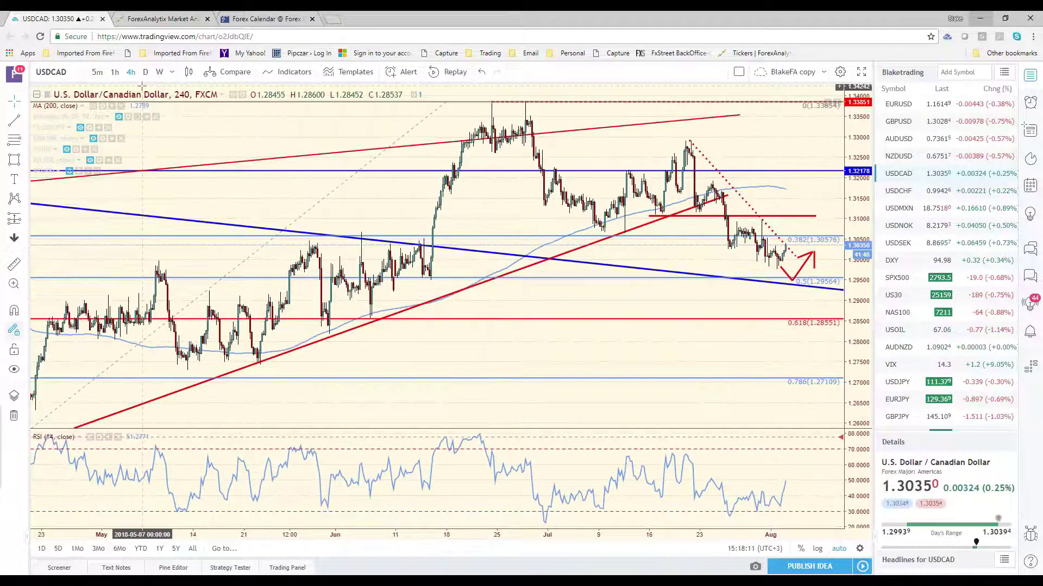
{"action": "left_click", "coordinate": [145, 72]}
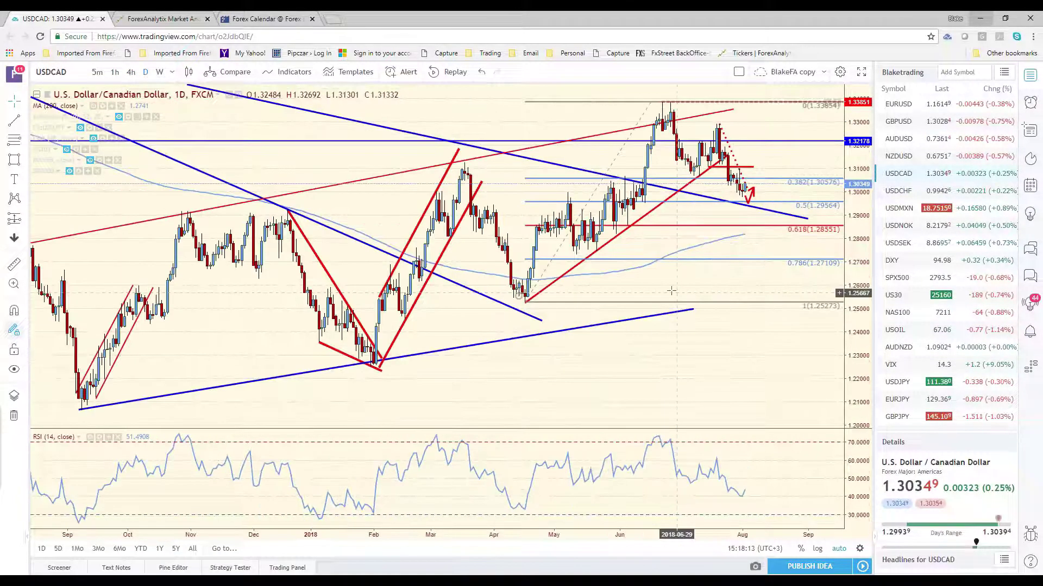
{"action": "scroll", "coordinate": [671, 291], "scroll_direction": "up", "scroll_amount": 3}
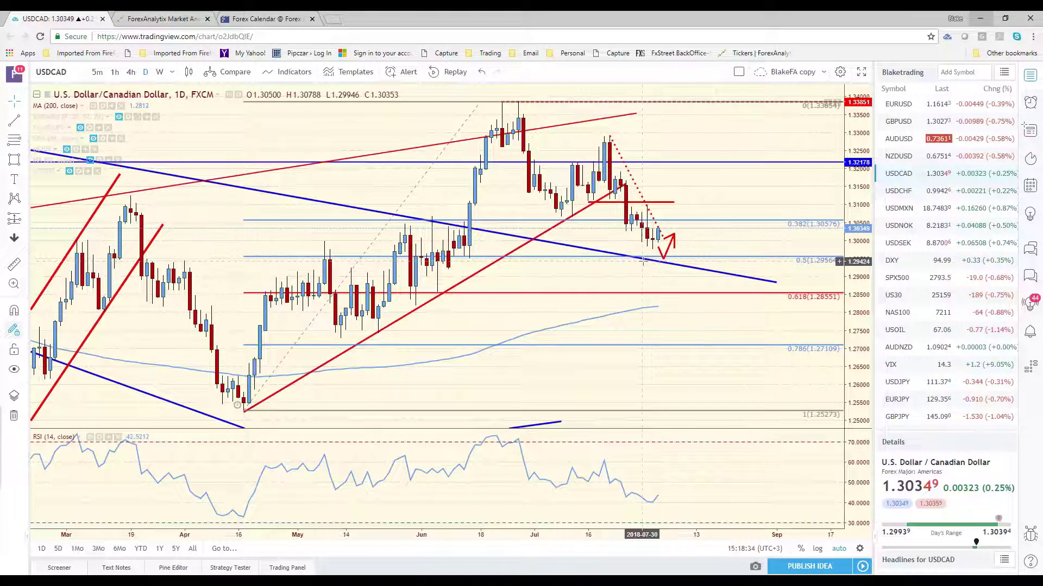
- Switch USD/CAD to the 4-hour timeframe and check the red arrow drawing
{"action": "left_click", "coordinate": [131, 72]}
{"action": "scroll", "coordinate": [664, 354], "scroll_direction": "down", "scroll_amount": 3}
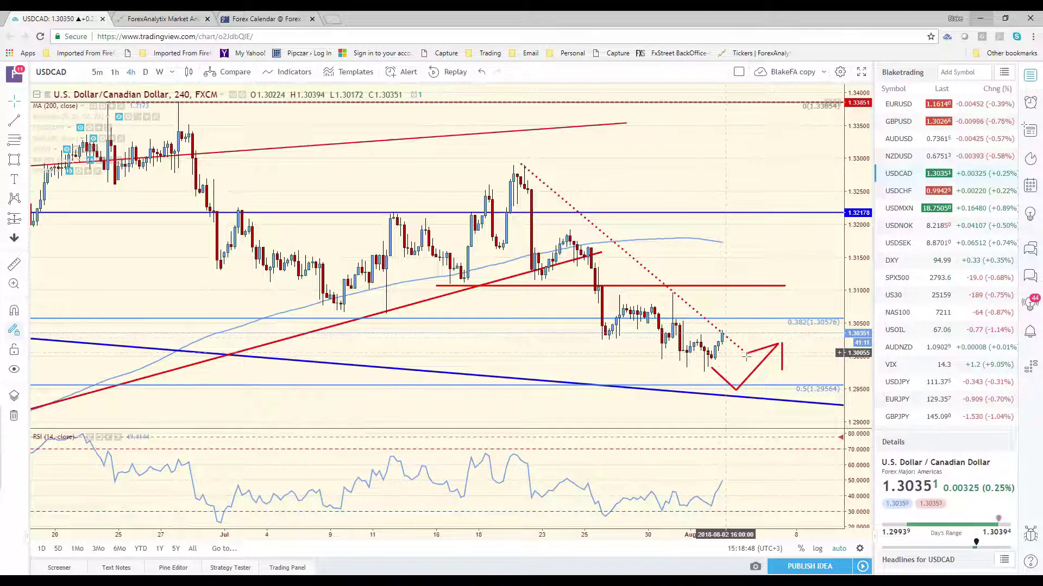
{"action": "scroll", "coordinate": [752, 359], "scroll_direction": "down", "scroll_amount": 1}
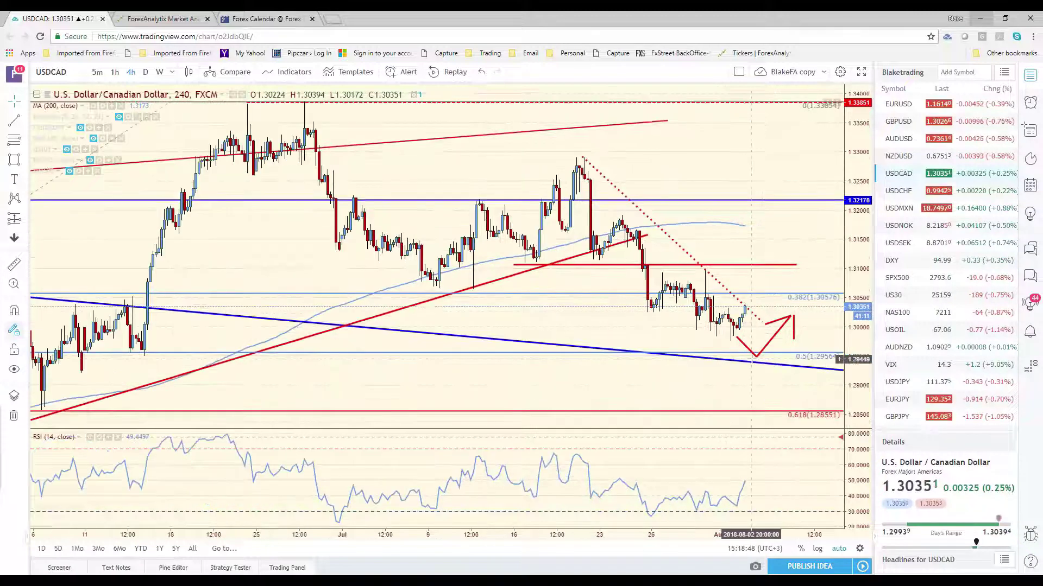
{"action": "left_click", "coordinate": [793, 324]}
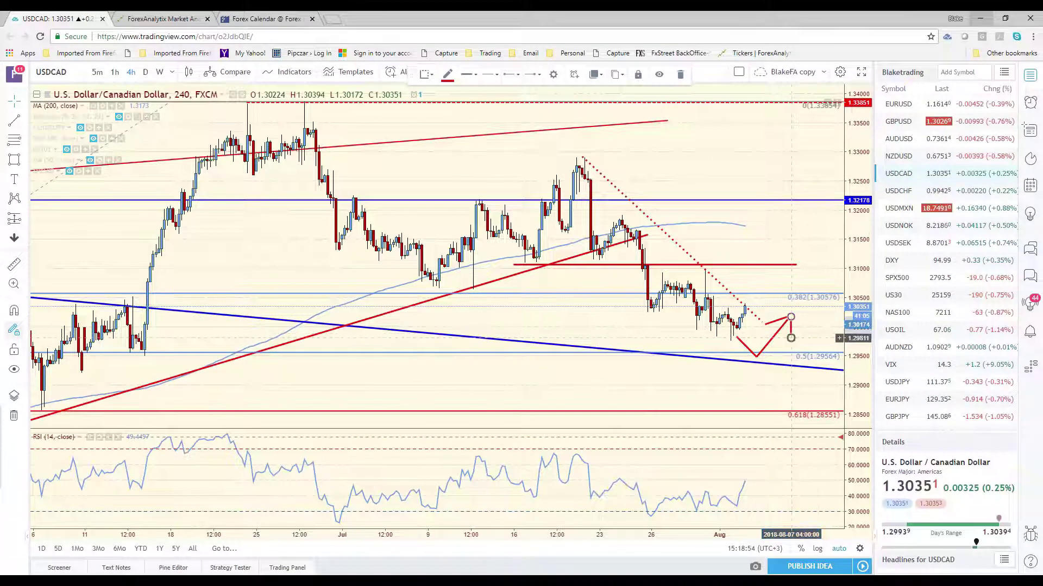
{"action": "left_click", "coordinate": [809, 335]}
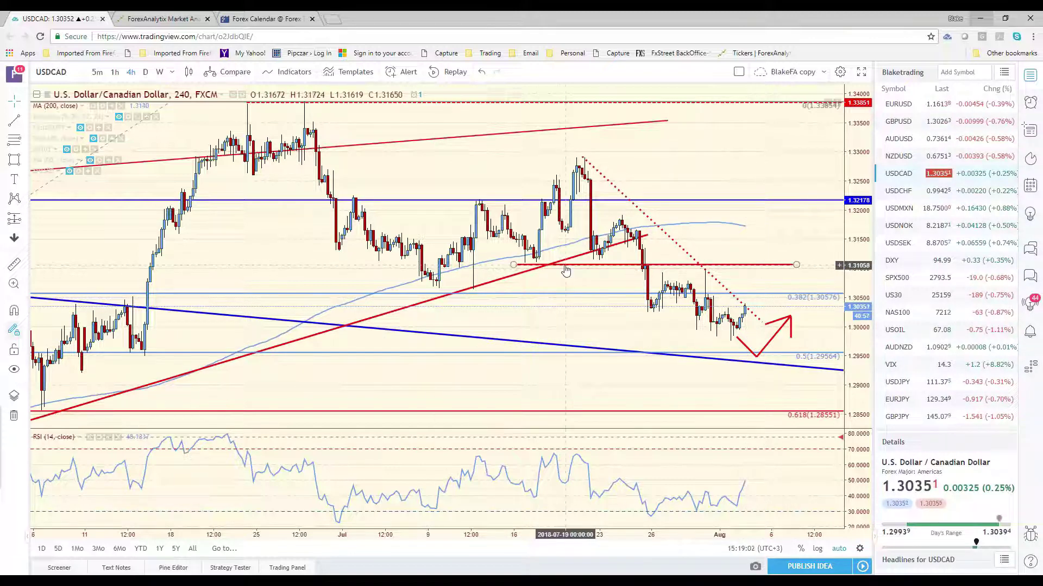
- Lower the red horizontal line, tilt its right end up, then load USD/MXN
{"action": "left_click_drag", "start_coordinate": [562, 265], "coordinate": [500, 290]}
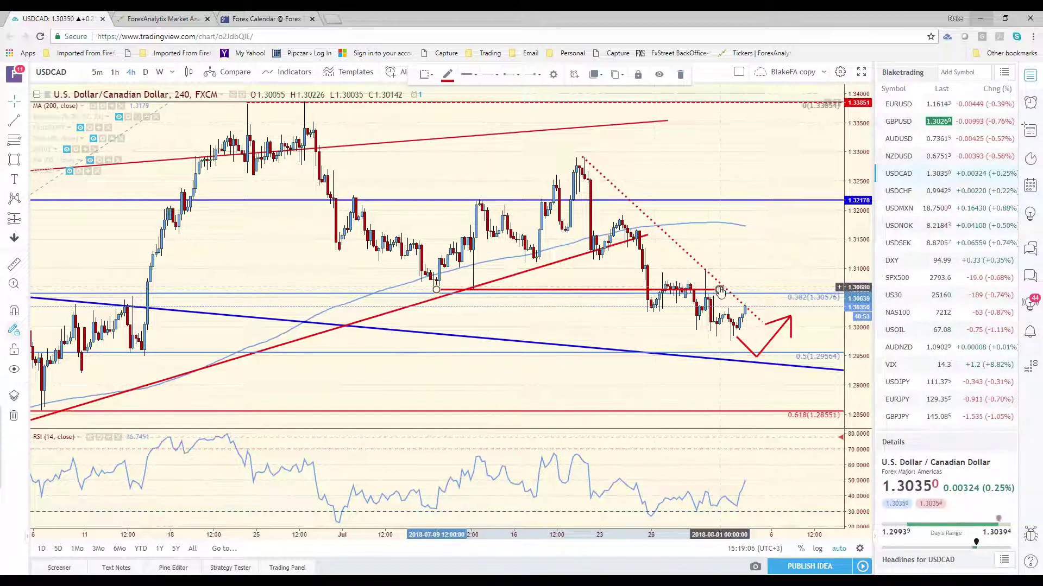
{"action": "left_click_drag", "start_coordinate": [719, 289], "coordinate": [767, 290]}
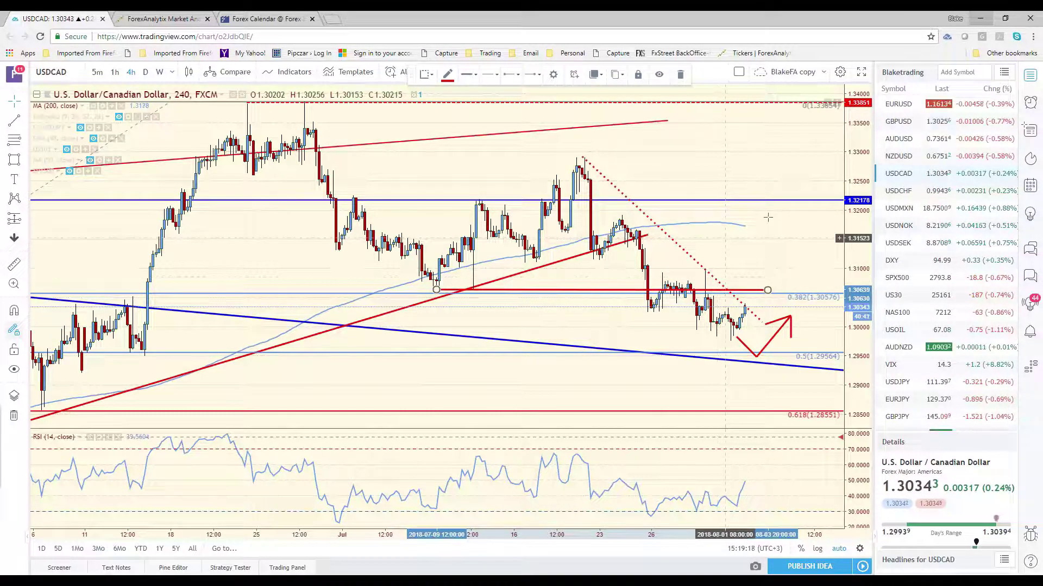
{"action": "left_click", "coordinate": [889, 217]}
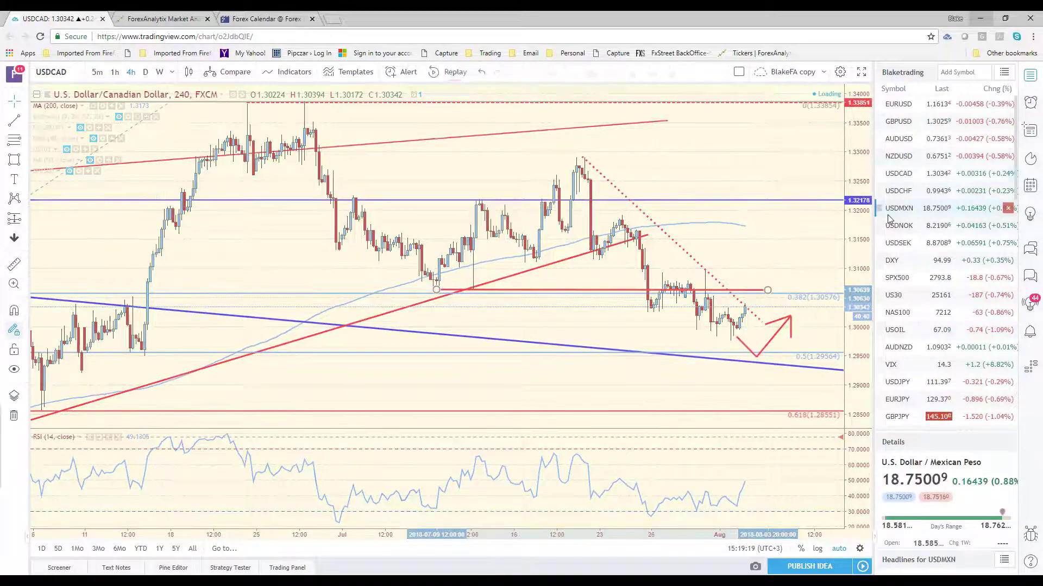
- Zoom out on the USD/MXN 4-hour chart to show more history
{"action": "scroll", "coordinate": [801, 416], "scroll_direction": "down", "scroll_amount": 2}
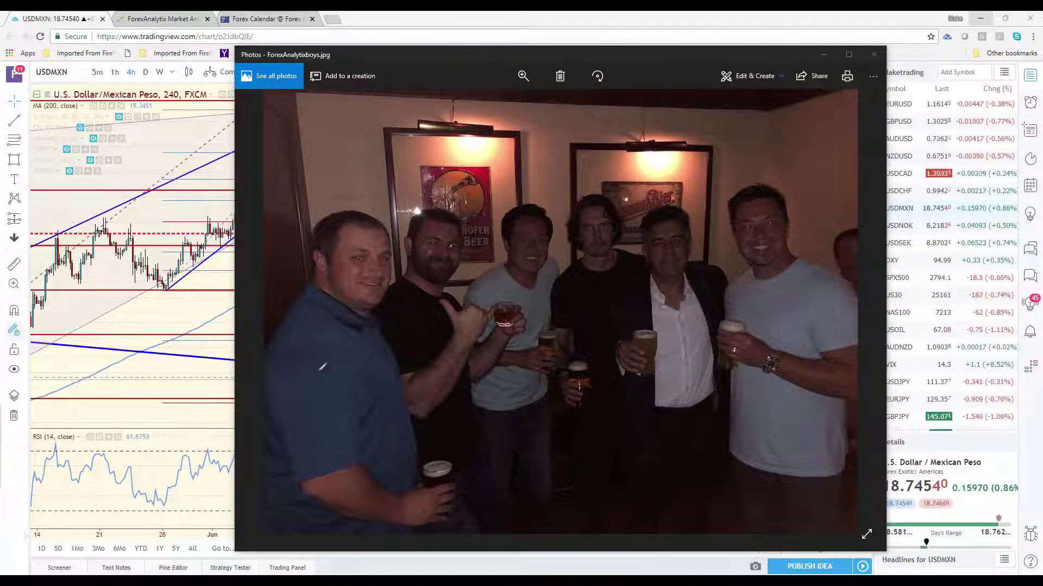
- Write green initials on each of the six men, then close the Photos window
{"action": "mouse_move", "coordinate": [278, 380]}
{"action": "left_mouse_down"}
{"action": "mouse_move", "coordinate": [298, 353]}
{"action": "mouse_move", "coordinate": [358, 351]}
{"action": "mouse_move", "coordinate": [348, 383]}
{"action": "left_mouse_up"}
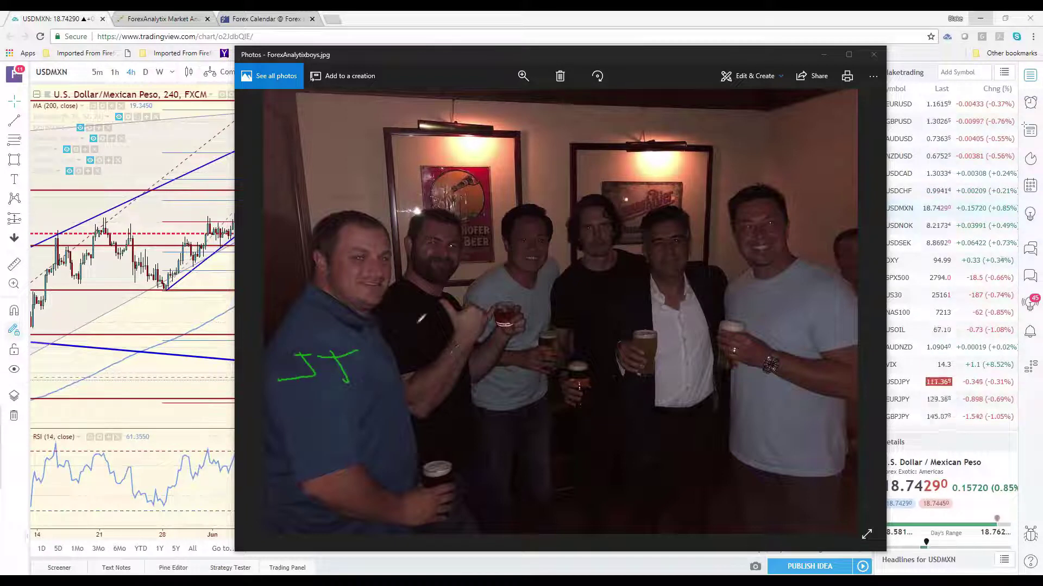
{"action": "mouse_move", "coordinate": [419, 346]}
{"action": "left_mouse_down"}
{"action": "mouse_move", "coordinate": [419, 336]}
{"action": "mouse_move", "coordinate": [442, 342]}
{"action": "left_mouse_up"}
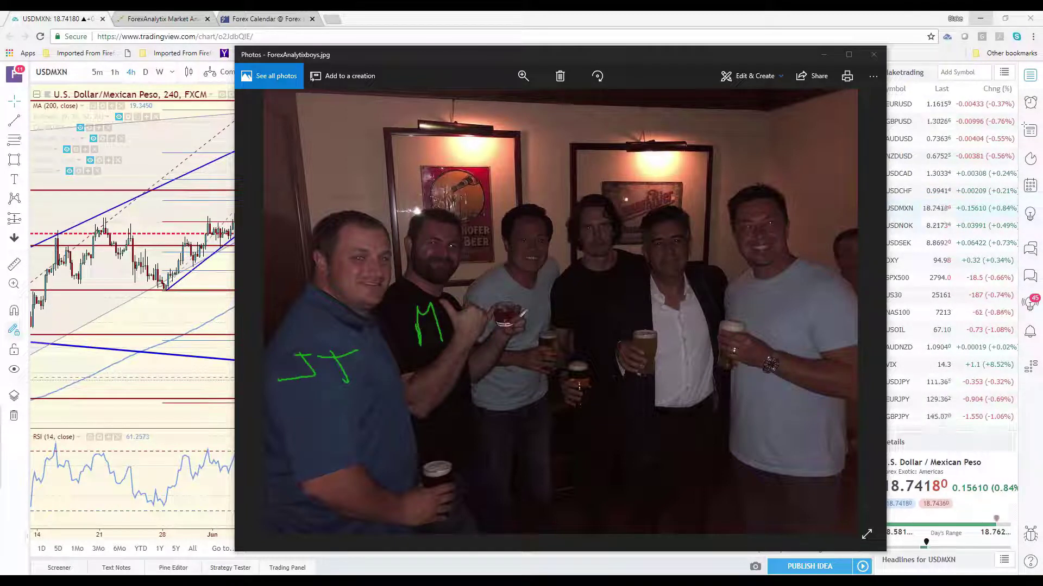
{"action": "left_click_drag", "start_coordinate": [516, 316], "coordinate": [527, 360]}
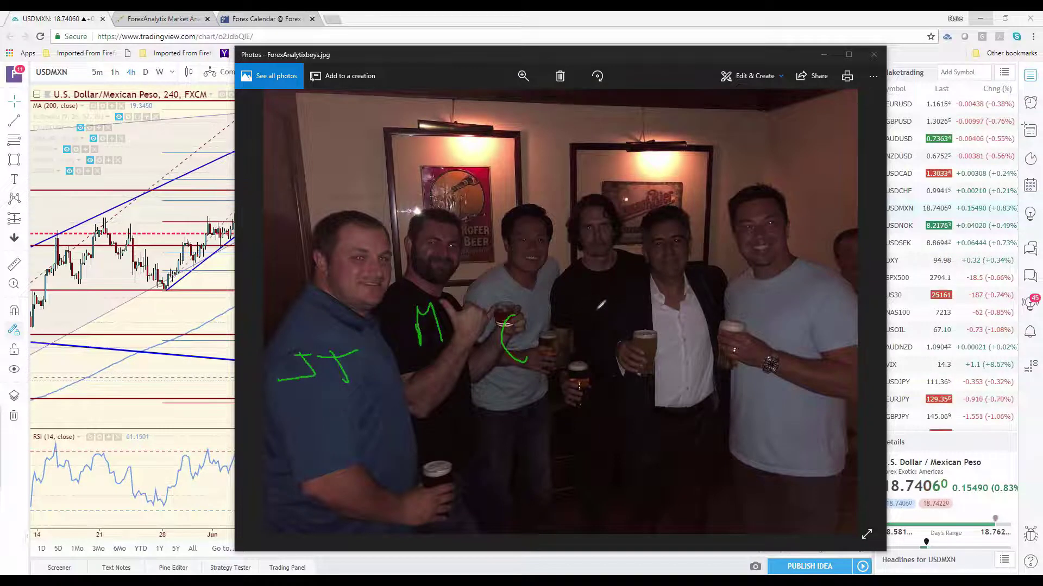
{"action": "left_click_drag", "start_coordinate": [589, 299], "coordinate": [624, 343]}
{"action": "mouse_move", "coordinate": [659, 307]}
{"action": "left_mouse_down"}
{"action": "mouse_move", "coordinate": [671, 341]}
{"action": "mouse_move", "coordinate": [680, 310]}
{"action": "mouse_move", "coordinate": [708, 324]}
{"action": "left_mouse_up"}
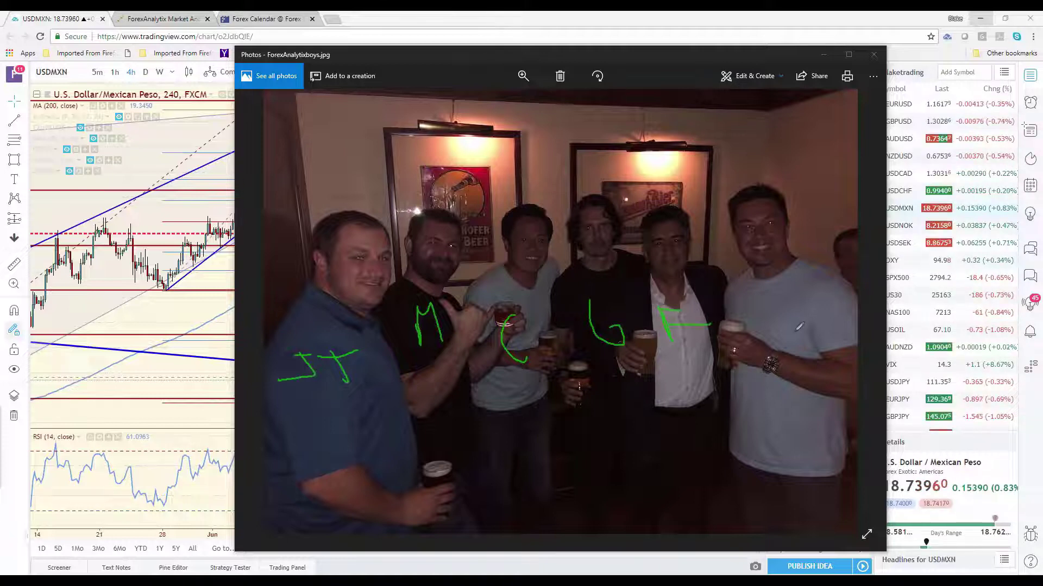
{"action": "mouse_move", "coordinate": [771, 332]}
{"action": "left_mouse_down"}
{"action": "mouse_move", "coordinate": [774, 305]}
{"action": "mouse_move", "coordinate": [809, 321]}
{"action": "left_mouse_up"}
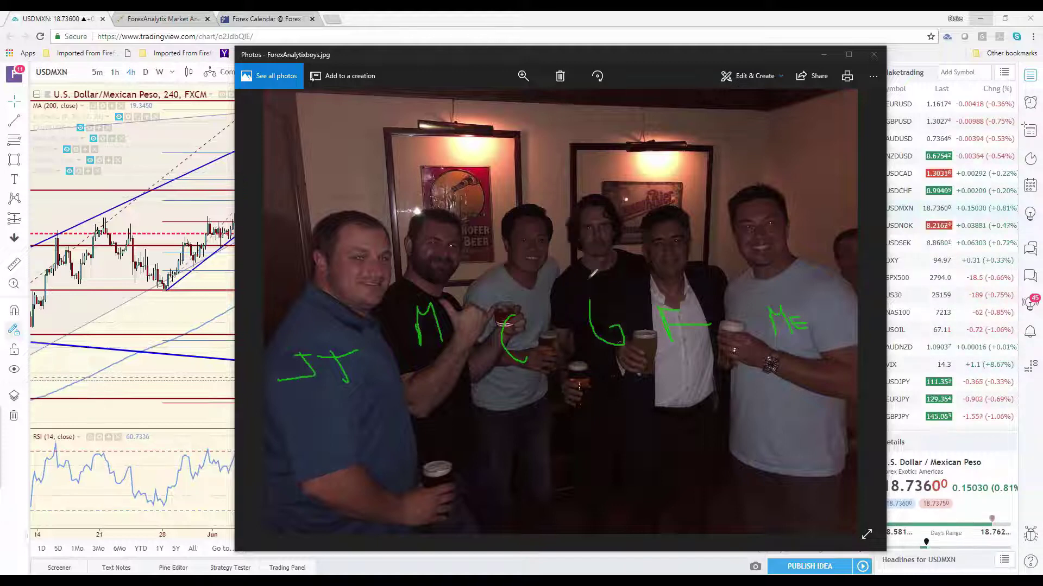
{"action": "left_click_drag", "start_coordinate": [619, 280], "coordinate": [587, 280]}
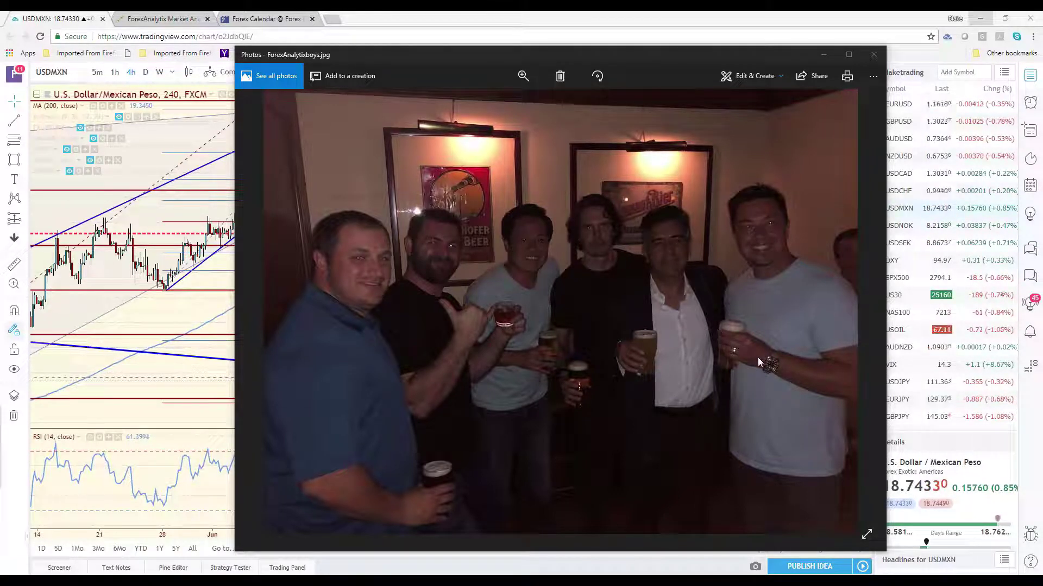
{"action": "left_click", "coordinate": [874, 54]}
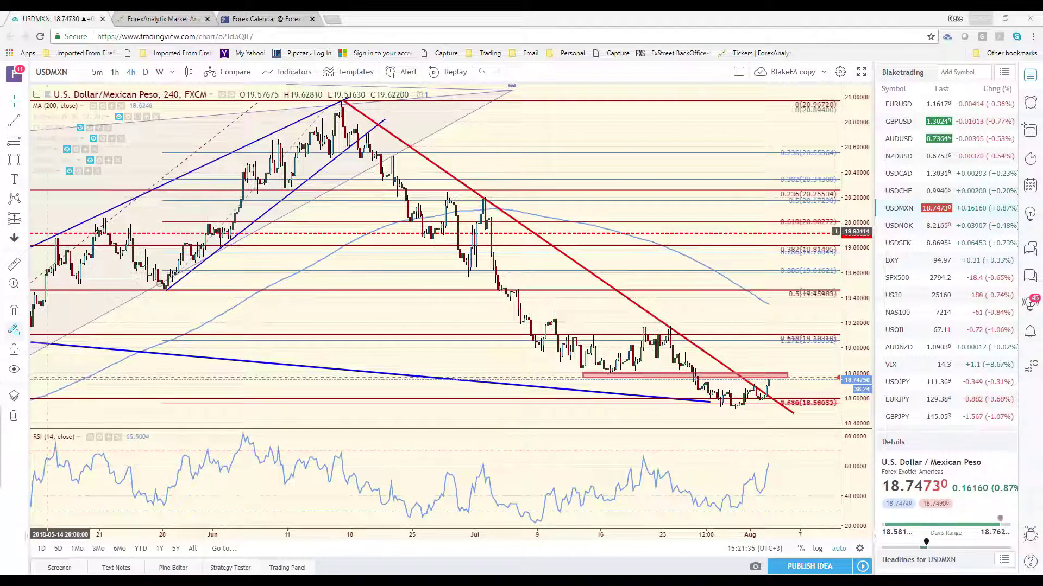
- Place an Arrow Mark above the latest candles, rotated upward and coloured green
{"action": "left_click", "coordinate": [781, 351]}
{"action": "left_click", "coordinate": [780, 350]}
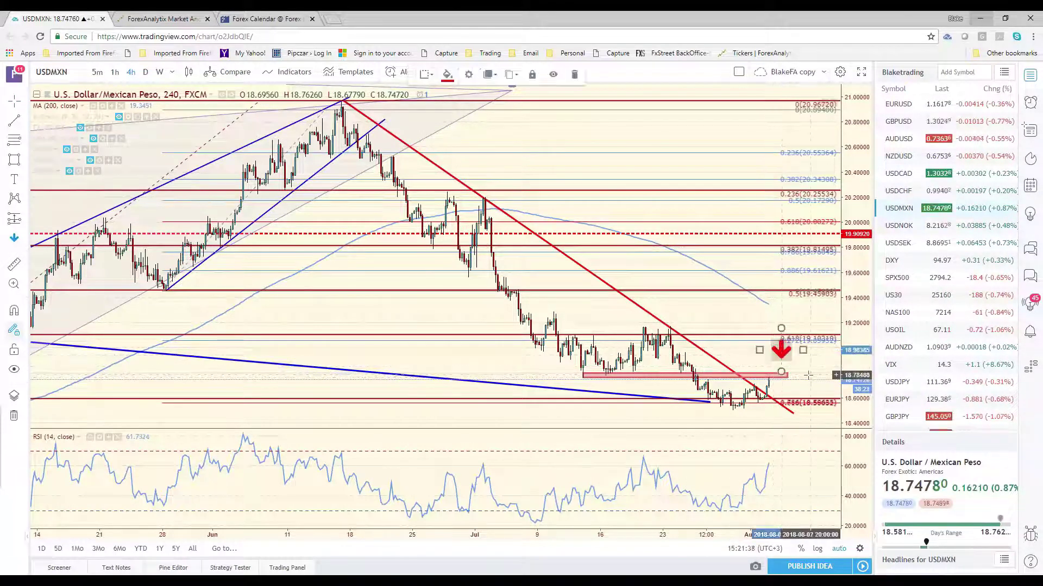
{"action": "mouse_move", "coordinate": [790, 346]}
{"action": "left_mouse_down"}
{"action": "mouse_move", "coordinate": [804, 350]}
{"action": "mouse_move", "coordinate": [782, 326]}
{"action": "mouse_move", "coordinate": [804, 335]}
{"action": "mouse_move", "coordinate": [768, 342]}
{"action": "left_mouse_up"}
{"action": "left_click", "coordinate": [447, 74]}
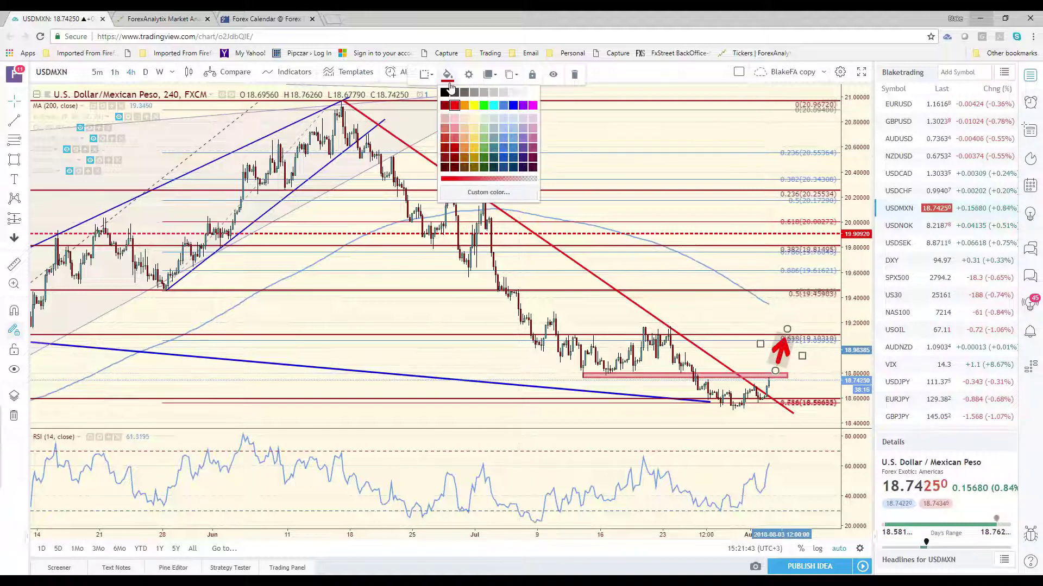
{"action": "left_click", "coordinate": [484, 108]}
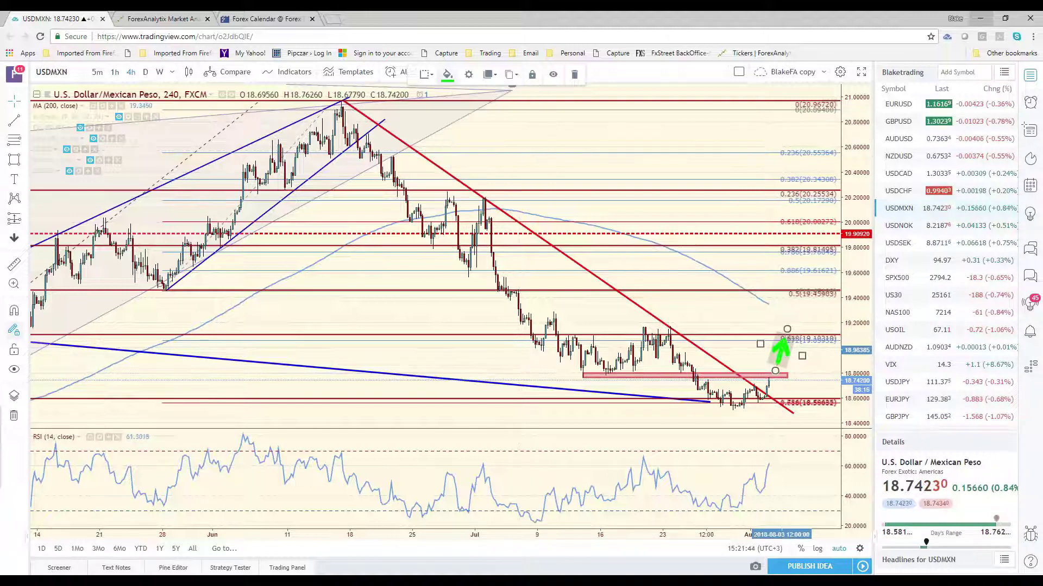
{"action": "left_click", "coordinate": [811, 384]}
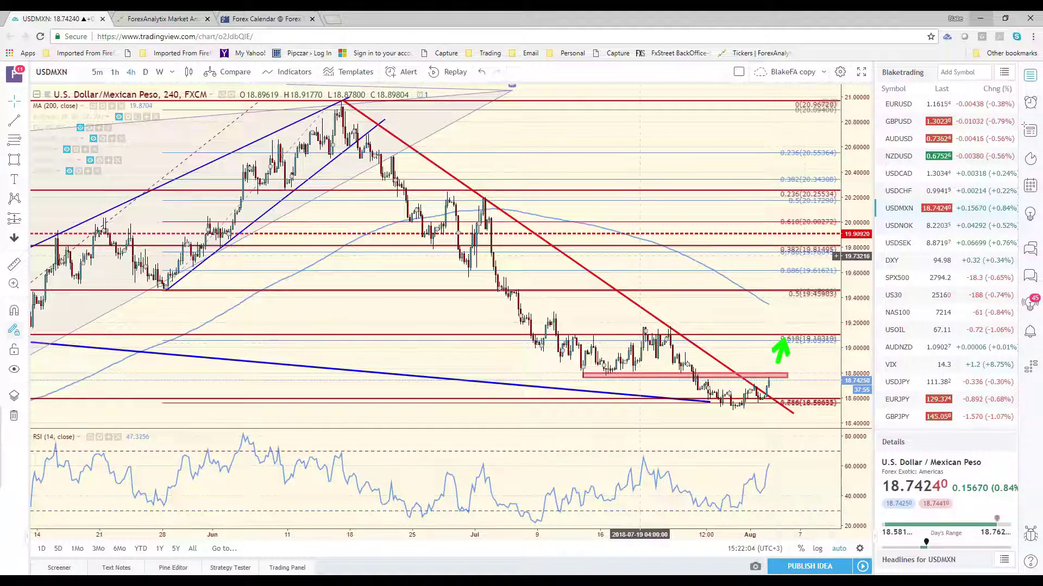
{"action": "scroll", "coordinate": [639, 255], "scroll_direction": "down", "scroll_amount": 3}
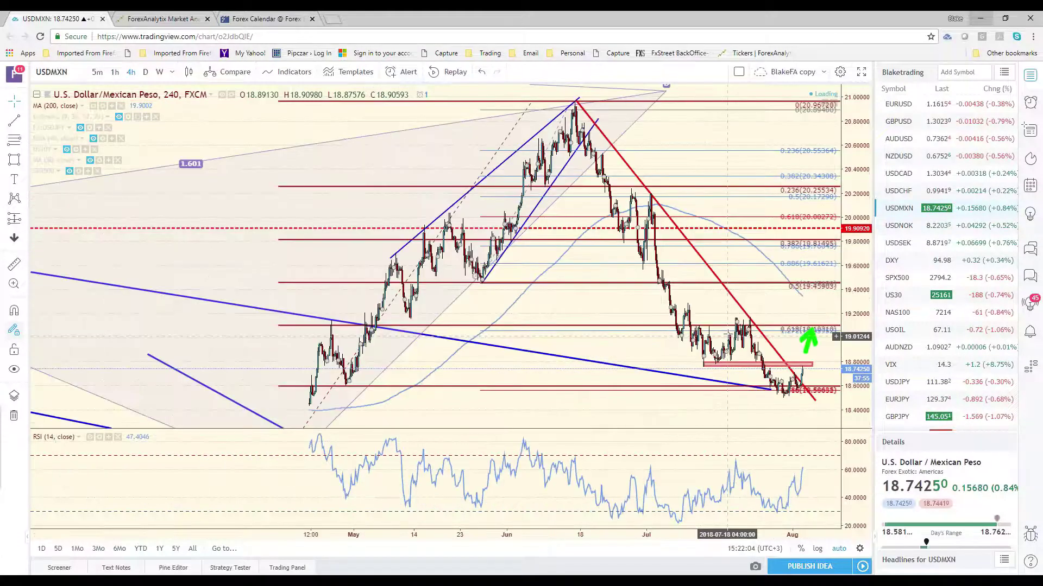
{"action": "scroll", "coordinate": [728, 337], "scroll_direction": "down", "scroll_amount": 3}
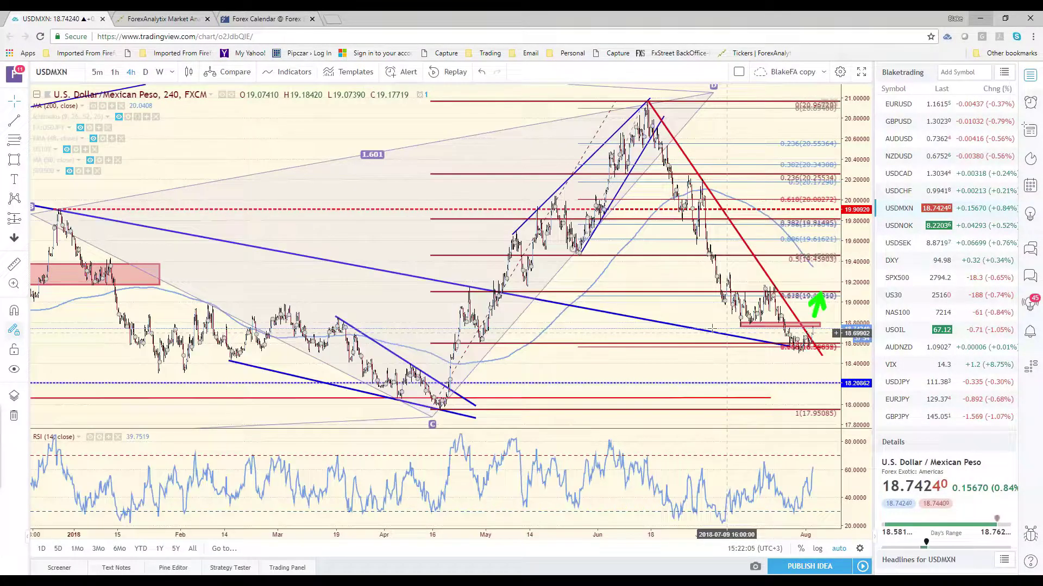
{"action": "left_click", "coordinate": [159, 73]}
{"action": "scroll", "coordinate": [638, 295], "scroll_direction": "up", "scroll_amount": 5}
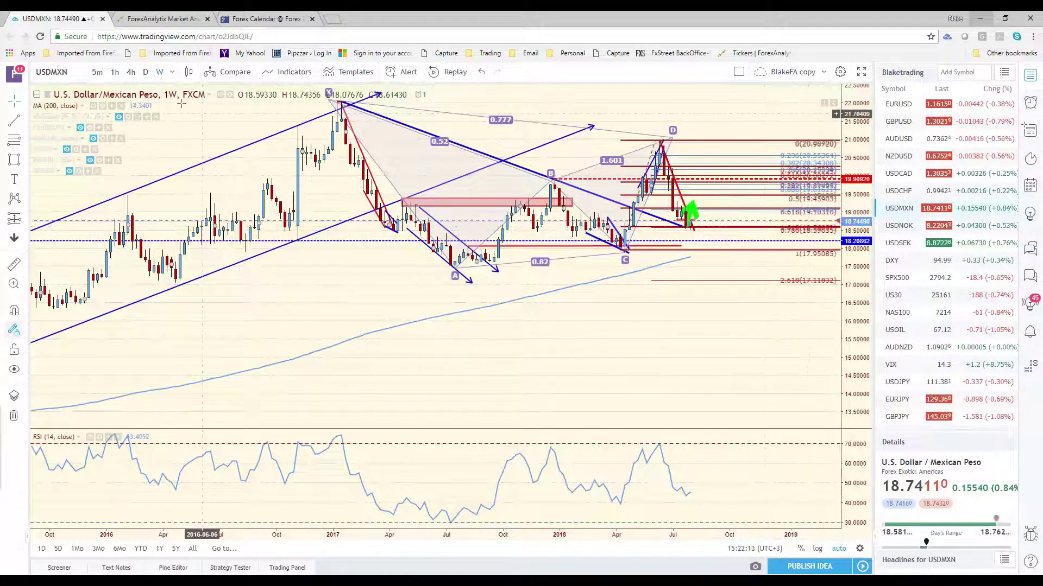
{"action": "left_click", "coordinate": [130, 72]}
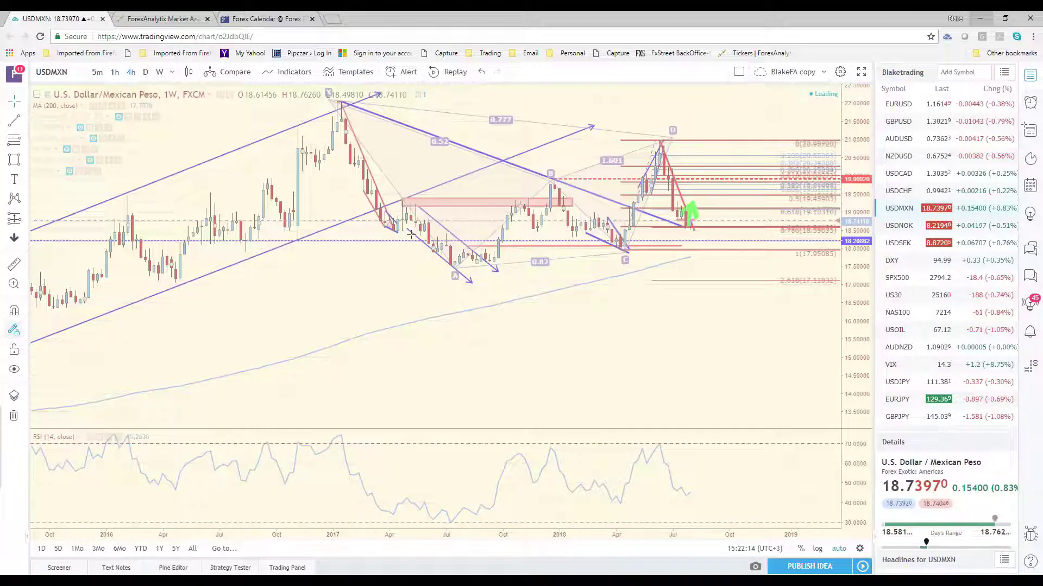
{"action": "scroll", "coordinate": [593, 413], "scroll_direction": "down", "scroll_amount": 3}
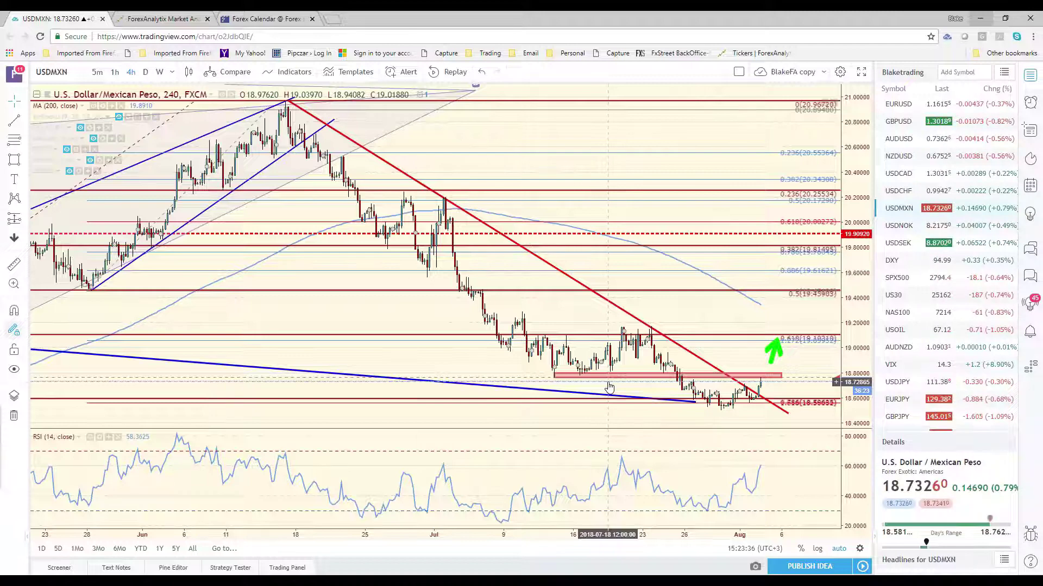
- Nudge the green arrow slightly up and right to reach just above 19.10
{"action": "scroll", "coordinate": [609, 387], "scroll_direction": "down", "scroll_amount": 2}
{"action": "scroll", "coordinate": [618, 225], "scroll_direction": "down", "scroll_amount": 2}
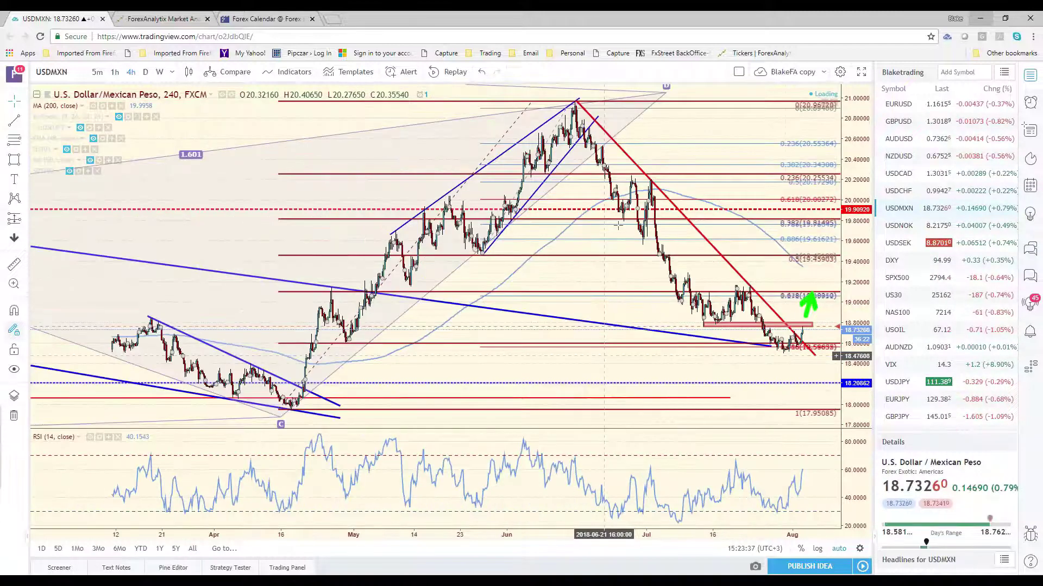
{"action": "scroll", "coordinate": [785, 358], "scroll_direction": "up", "scroll_amount": 2}
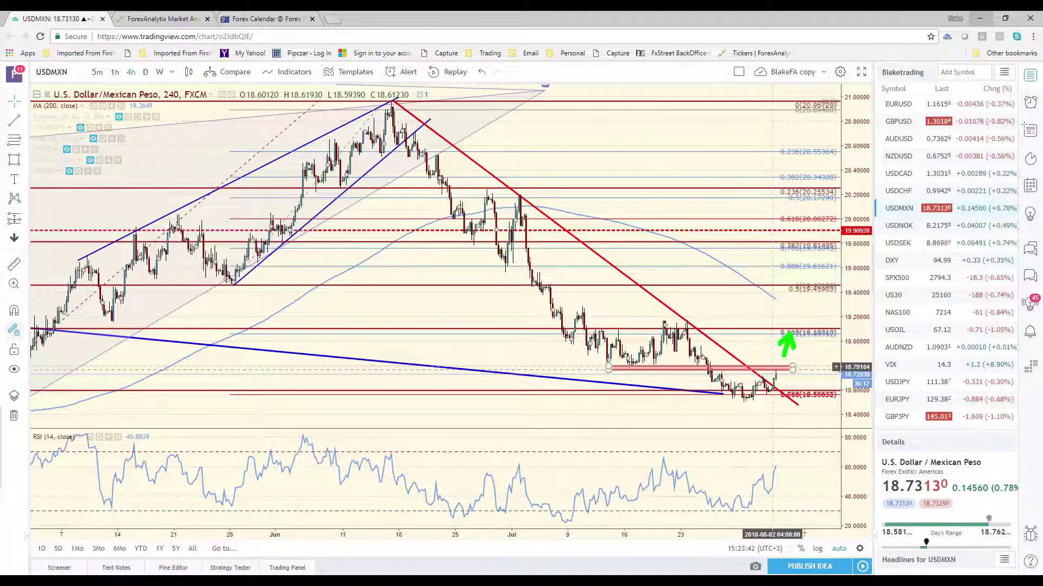
{"action": "left_click", "coordinate": [792, 344]}
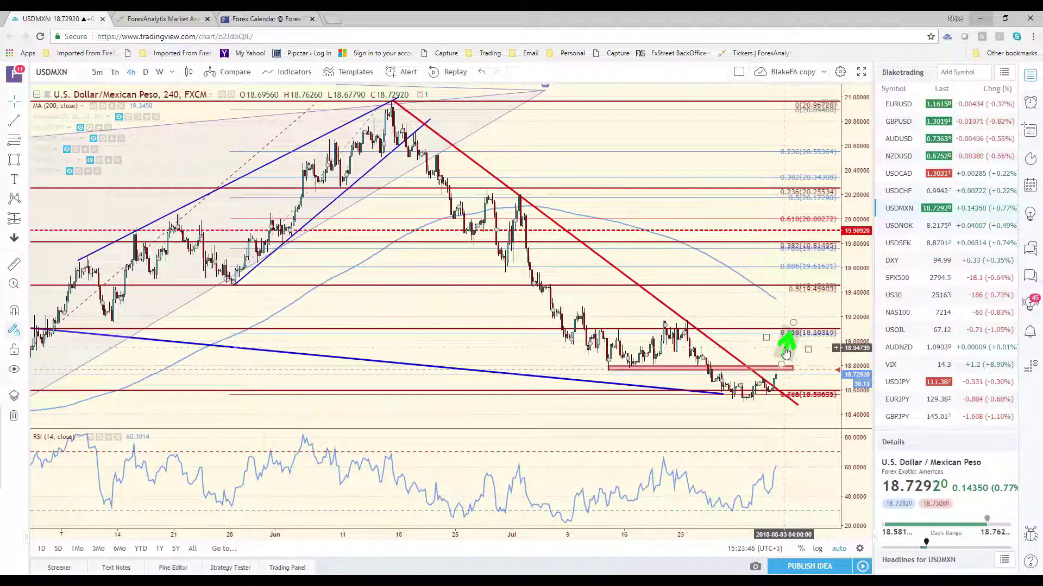
{"action": "left_click_drag", "start_coordinate": [793, 328], "coordinate": [797, 325]}
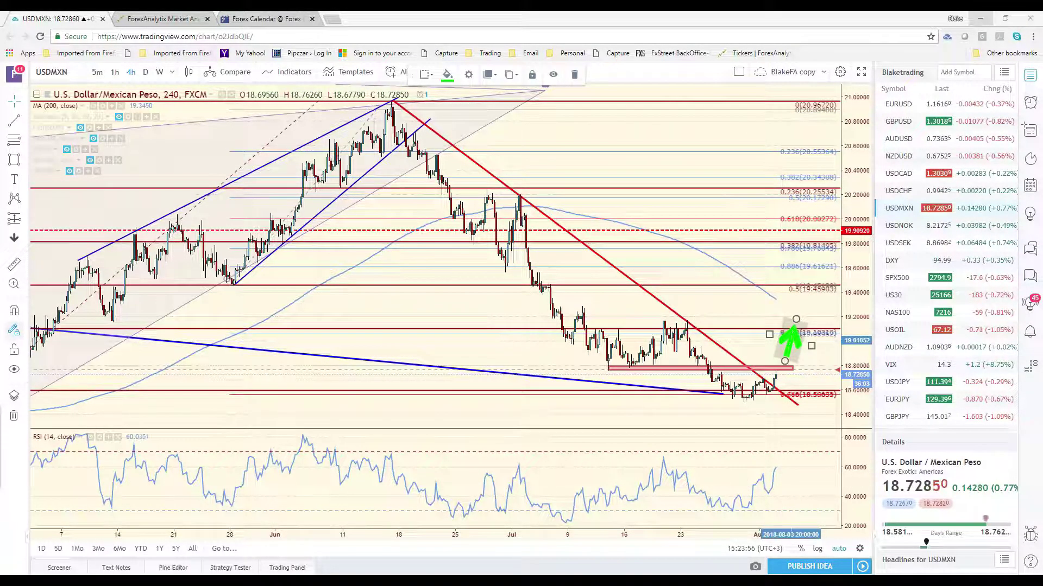
{"action": "mouse_move", "coordinate": [809, 320]}
{"action": "left_mouse_down"}
{"action": "mouse_move", "coordinate": [771, 328]}
{"action": "mouse_move", "coordinate": [814, 363]}
{"action": "mouse_move", "coordinate": [826, 322]}
{"action": "left_mouse_up"}
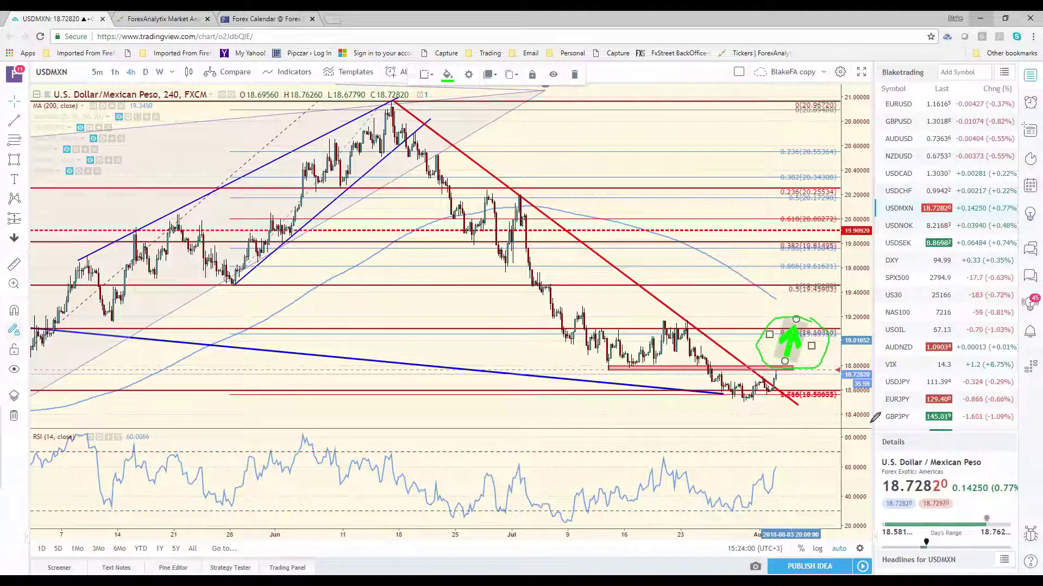
{"action": "left_click_drag", "start_coordinate": [754, 367], "coordinate": [858, 367]}
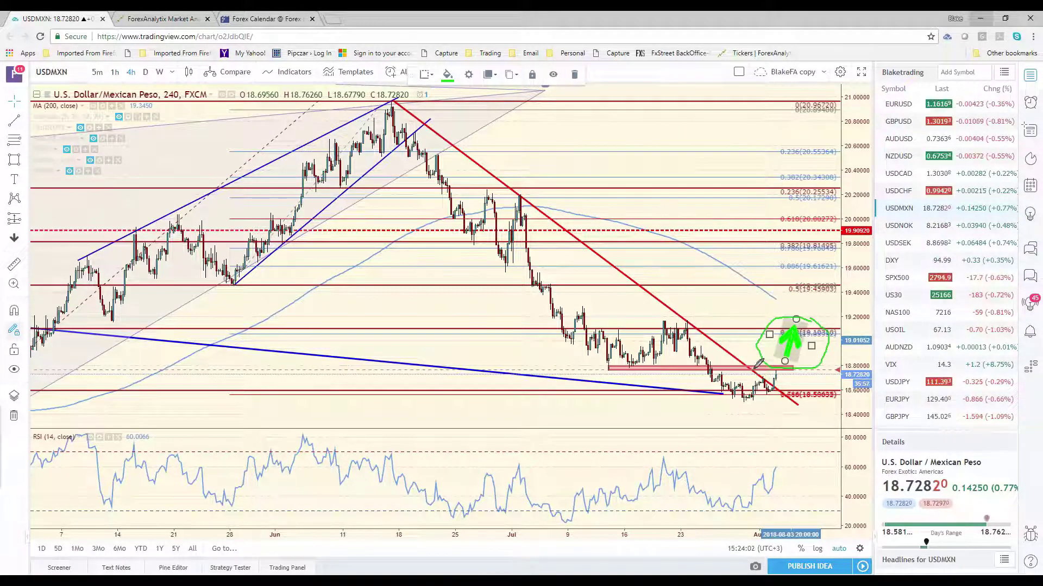
{"action": "left_click_drag", "start_coordinate": [760, 322], "coordinate": [844, 322]}
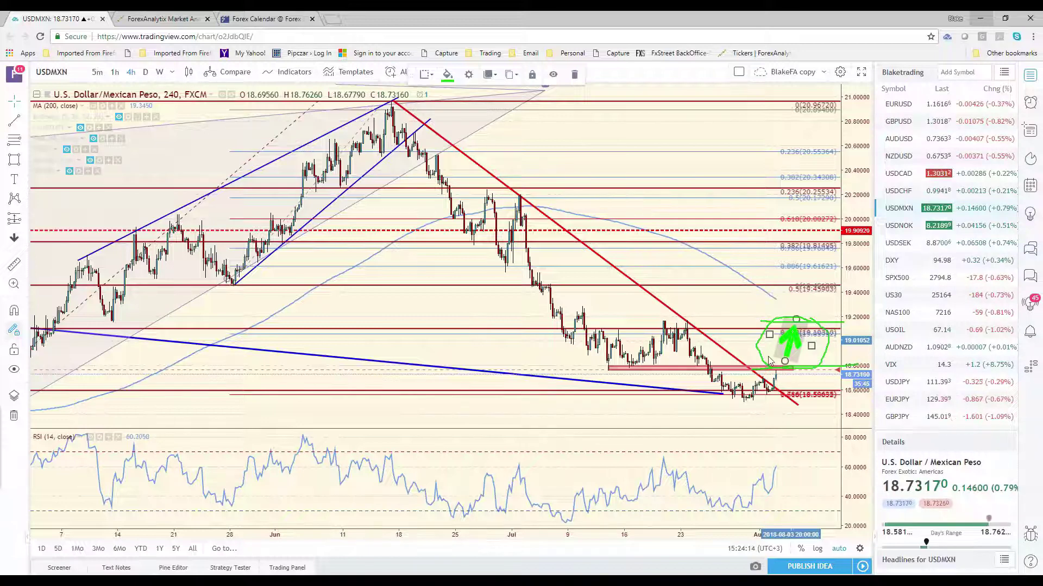
{"action": "key", "text": "e"}
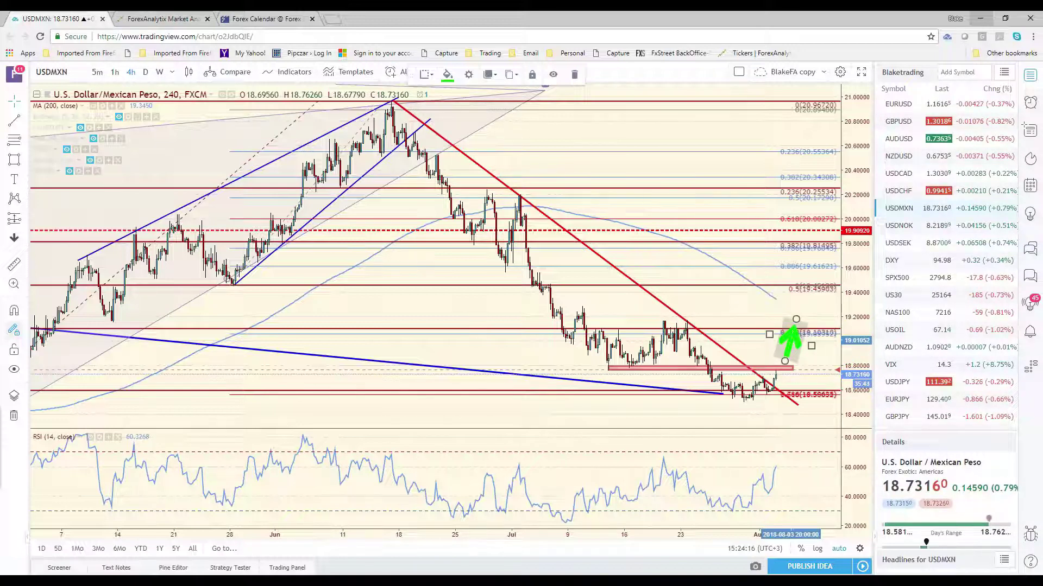
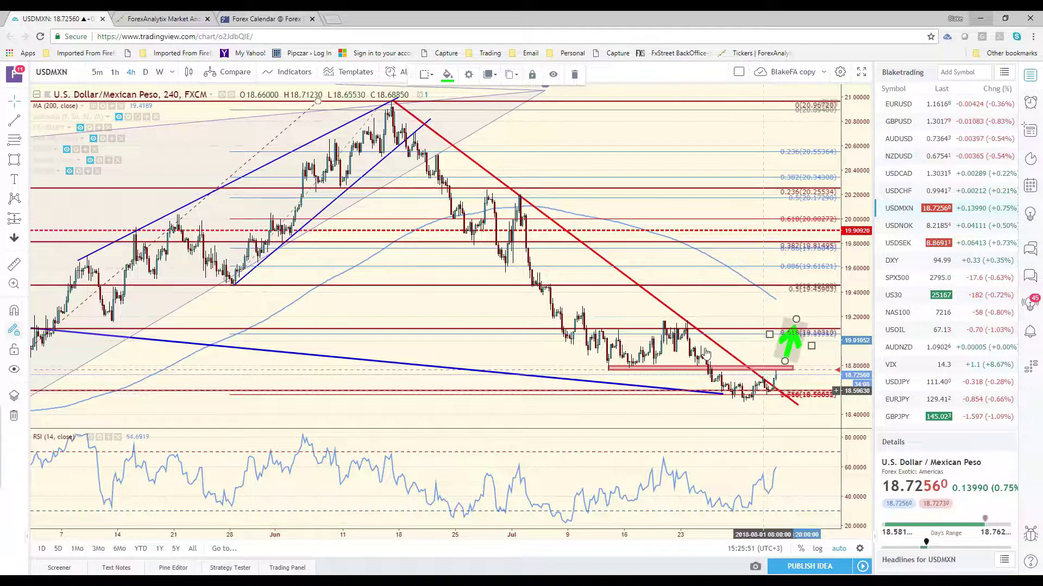
- Review ForexAnalytix's closed patterns, then list the active USD/MXN, AUD/USD and USD/NOK patterns
{"action": "key", "text": "ctrl+Tab"}
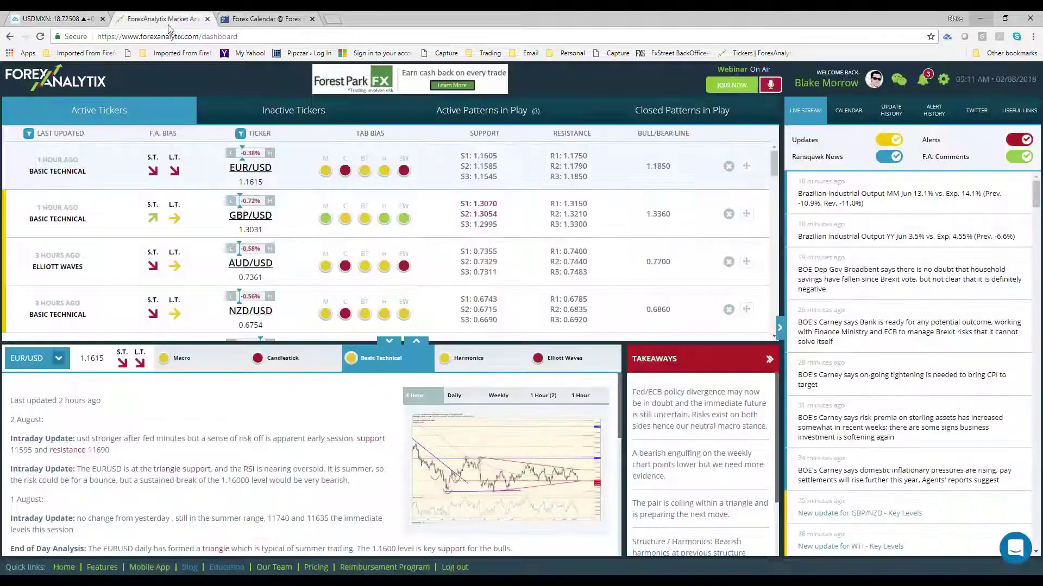
{"action": "left_click", "coordinate": [484, 112]}
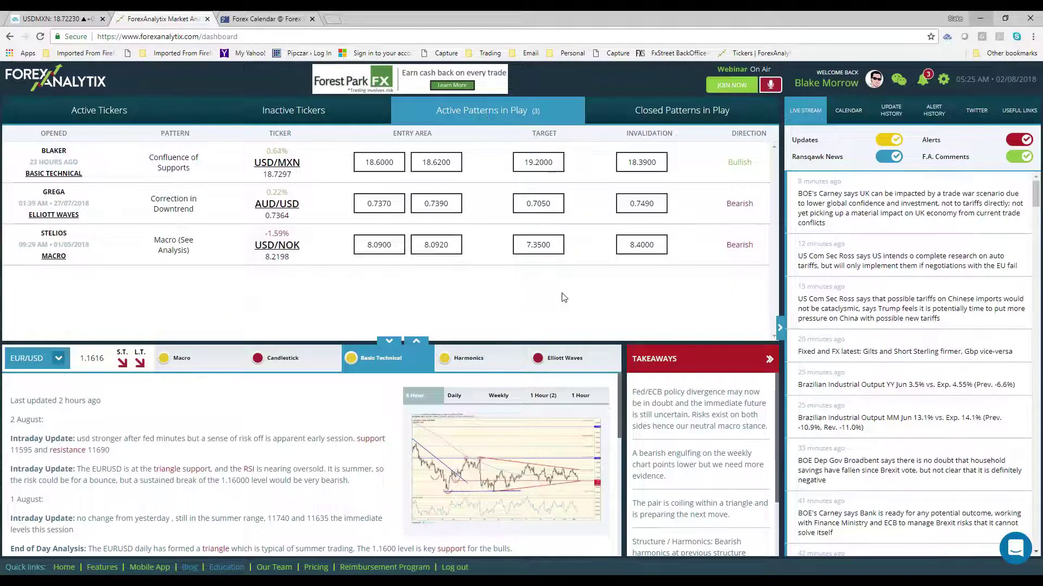
{"action": "left_click", "coordinate": [687, 115]}
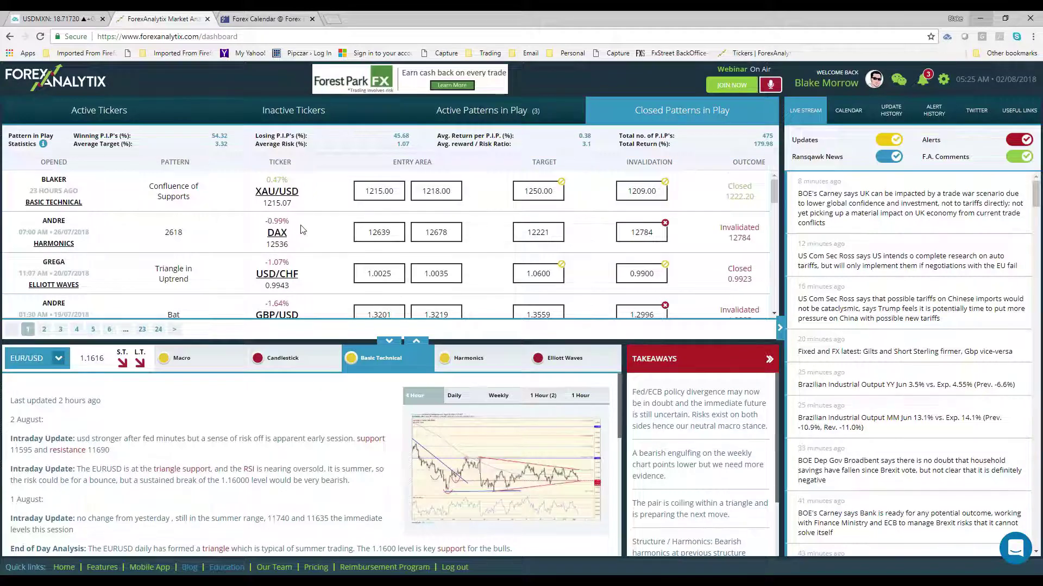
{"action": "scroll", "coordinate": [310, 234], "scroll_direction": "down", "scroll_amount": 8}
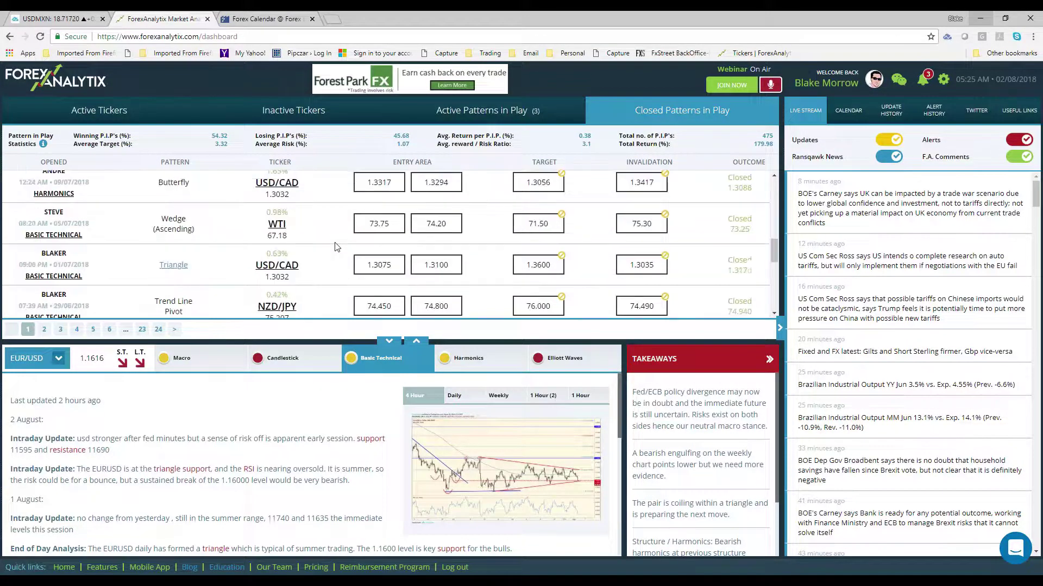
{"action": "scroll", "coordinate": [335, 247], "scroll_direction": "down", "scroll_amount": 3}
{"action": "scroll", "coordinate": [336, 248], "scroll_direction": "up", "scroll_amount": 3}
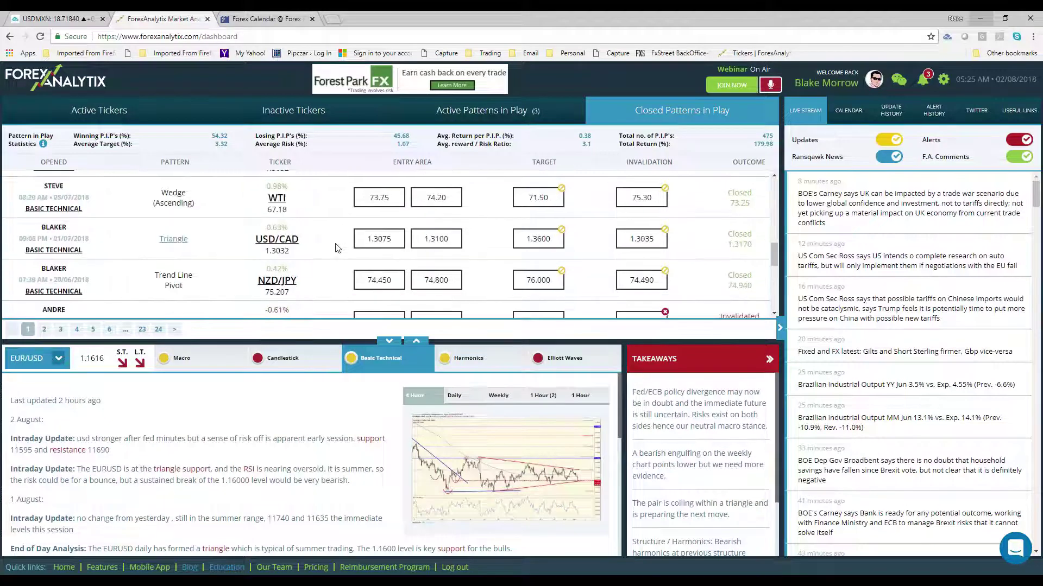
{"action": "scroll", "coordinate": [336, 248], "scroll_direction": "up", "scroll_amount": 5}
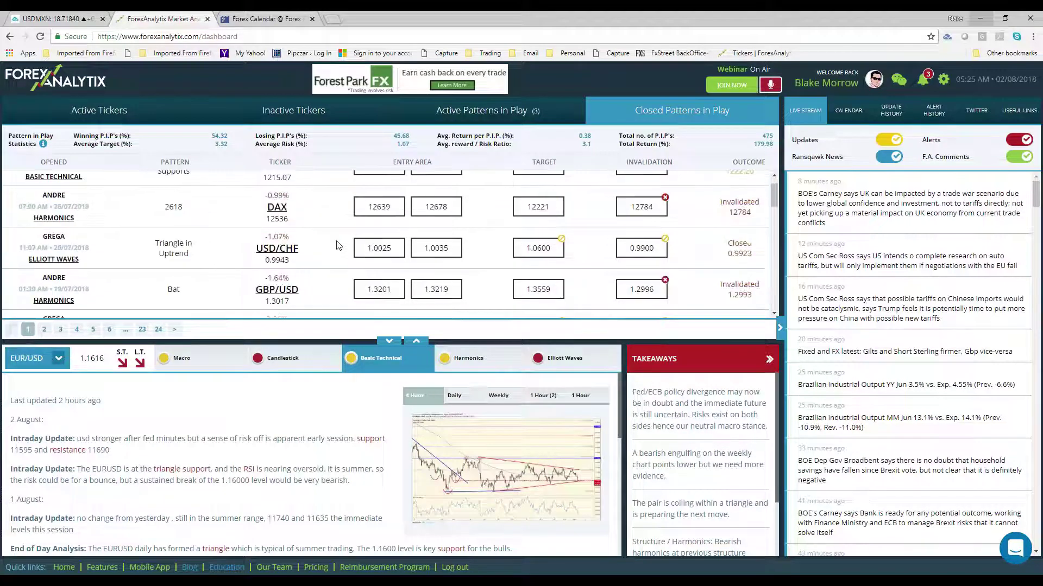
{"action": "left_click", "coordinate": [498, 112]}
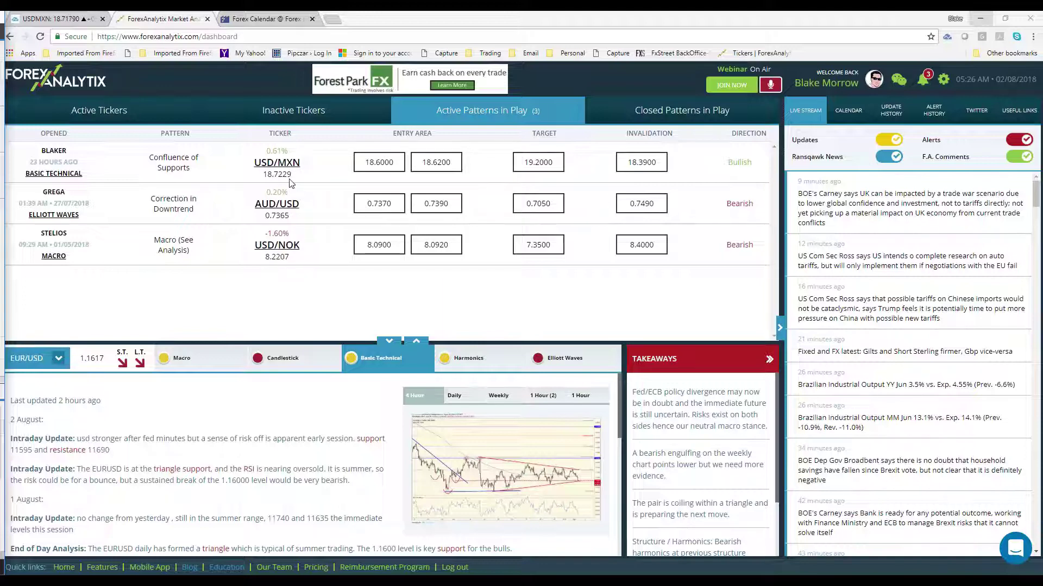
- Check the active tickers list and glance at the USDMXN chart before returning to ForexAnalytix
{"action": "left_click", "coordinate": [106, 112]}
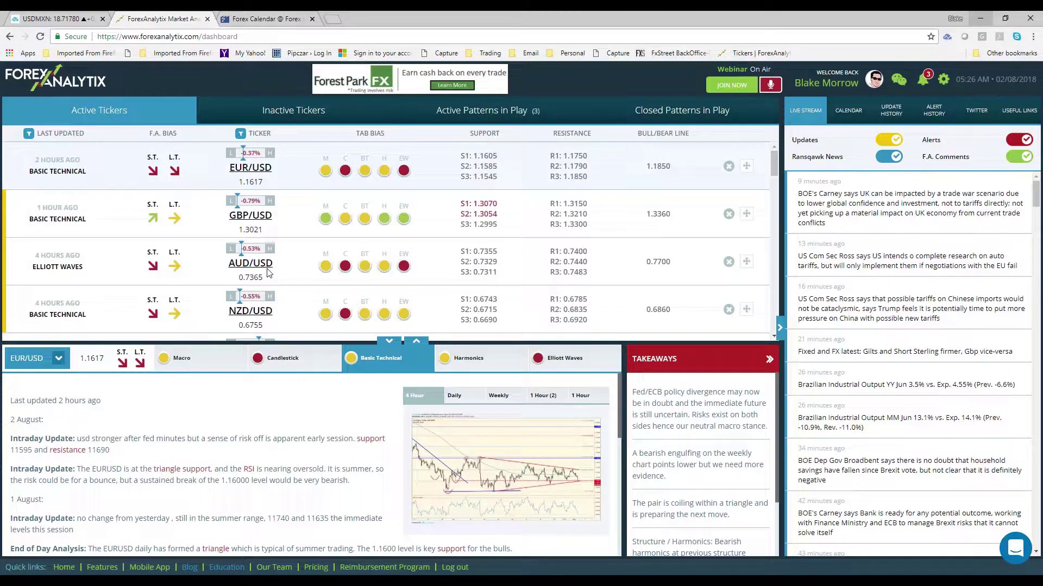
{"action": "left_click", "coordinate": [47, 21]}
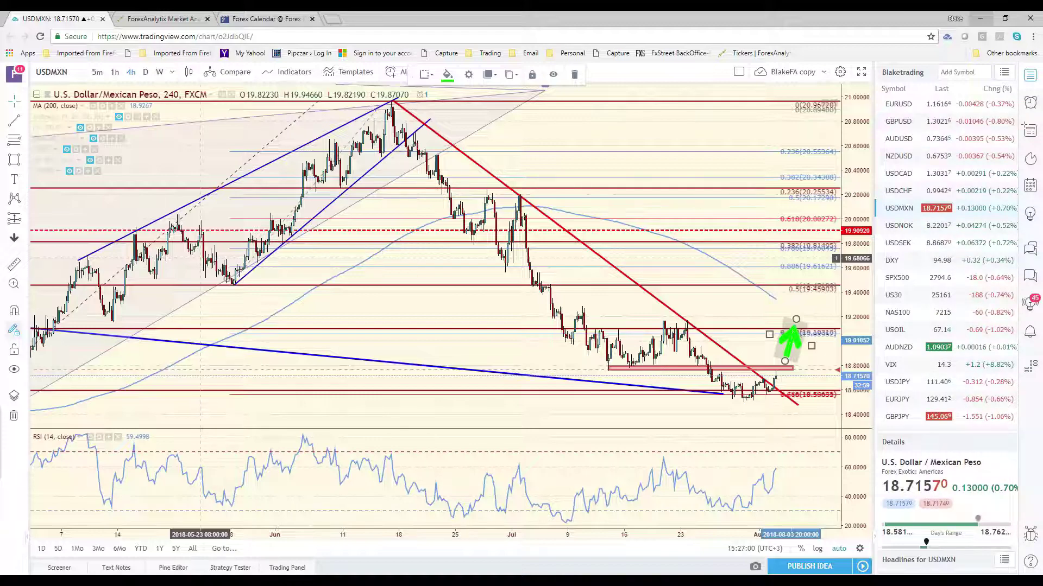
{"action": "key", "text": "ctrl+Tab"}
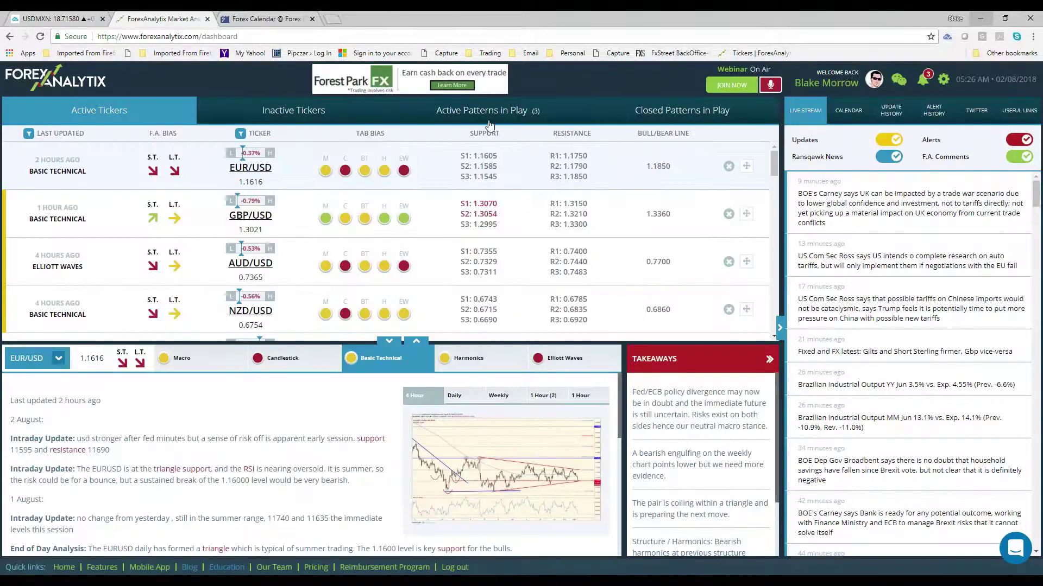
- Load the USD/MXN analysis and takeaways, then return to the USDMXN chart
{"action": "left_click", "coordinate": [456, 122]}
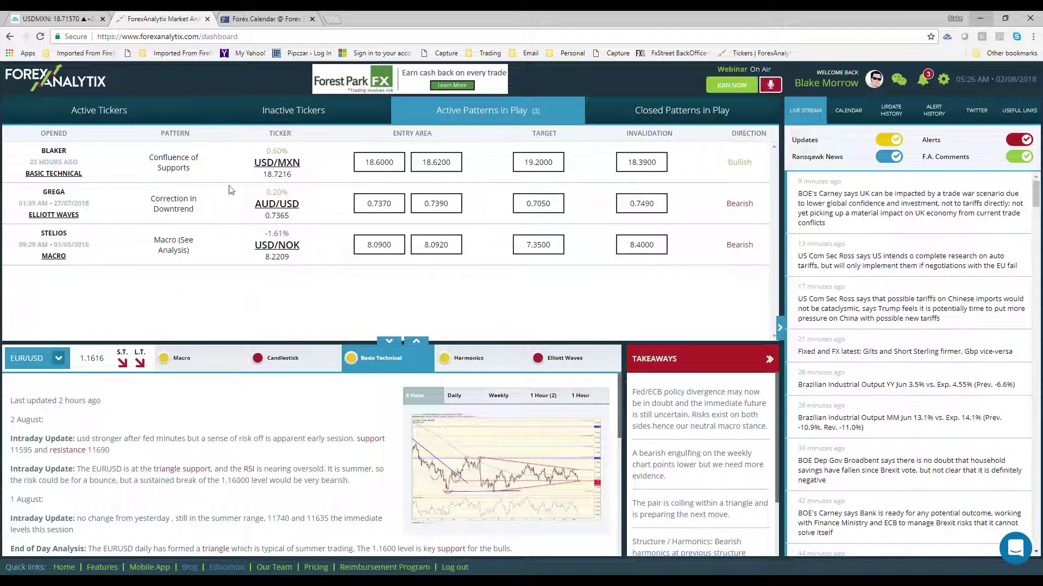
{"action": "left_click", "coordinate": [52, 358]}
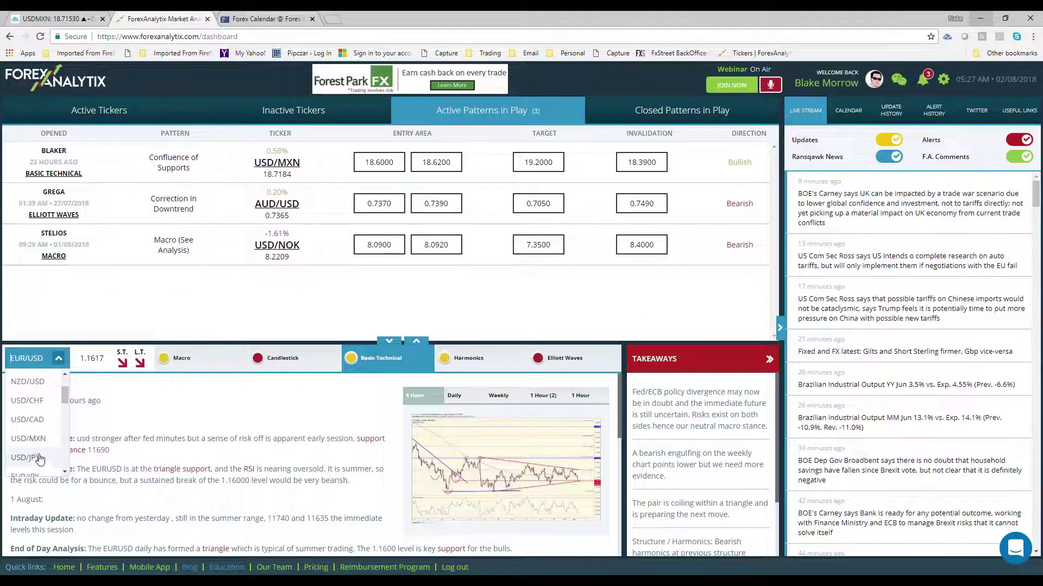
{"action": "left_click", "coordinate": [28, 439]}
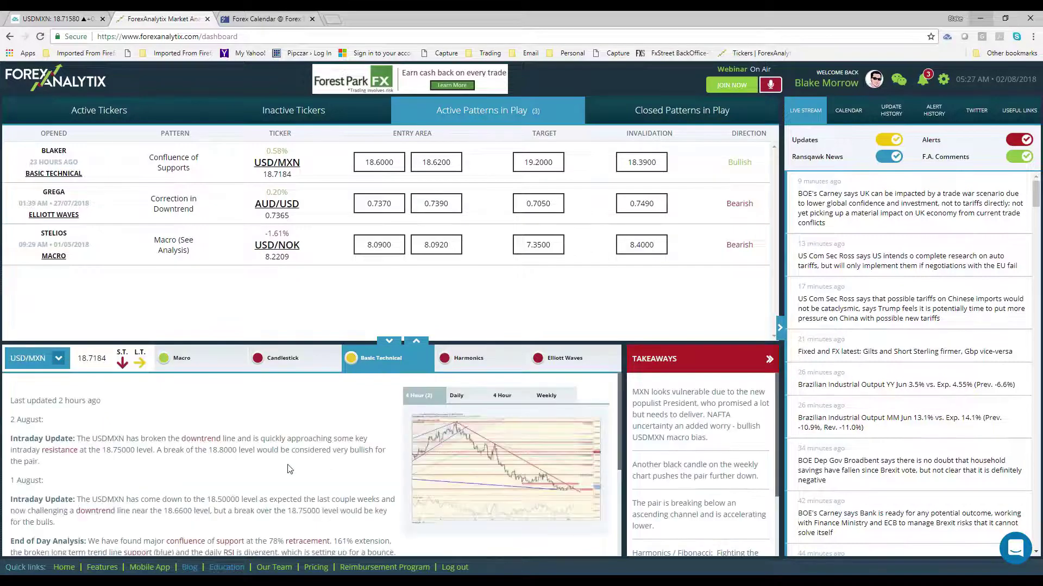
{"action": "scroll", "coordinate": [290, 469], "scroll_direction": "down", "scroll_amount": 1}
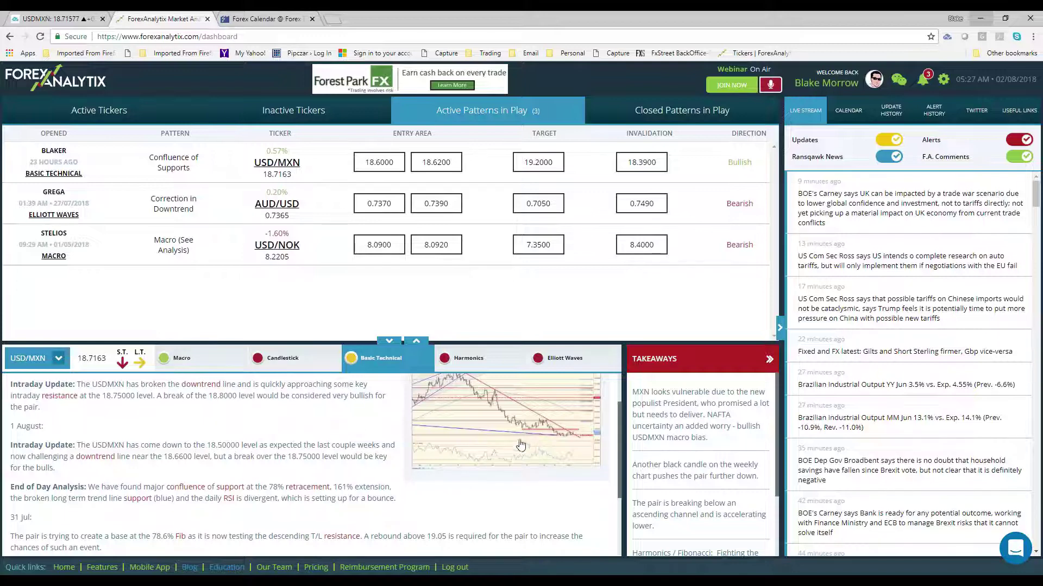
{"action": "left_click", "coordinate": [46, 20]}
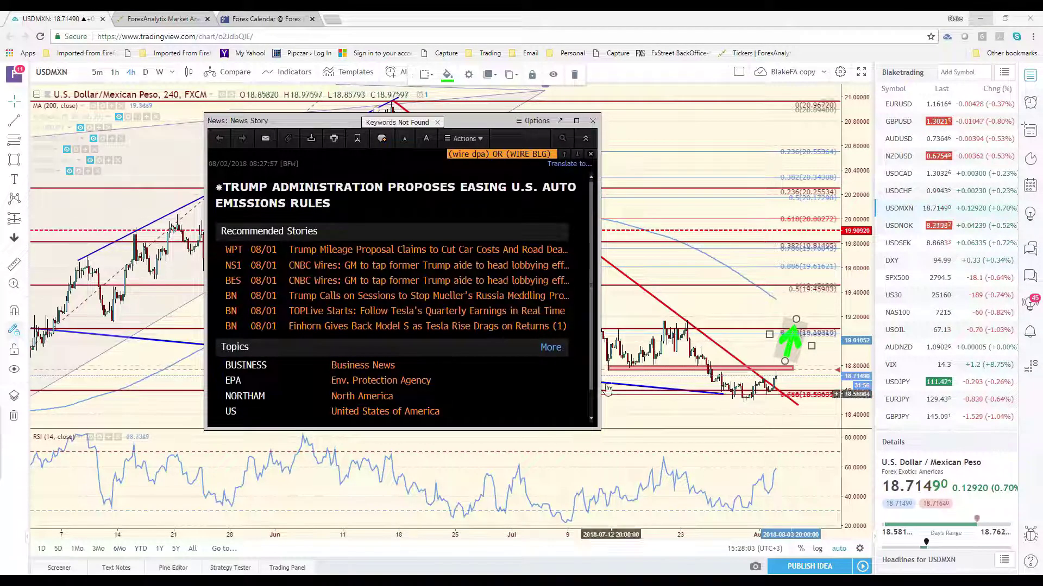
- Close the News Story window on the USDMXN chart
{"action": "left_click", "coordinate": [593, 121]}
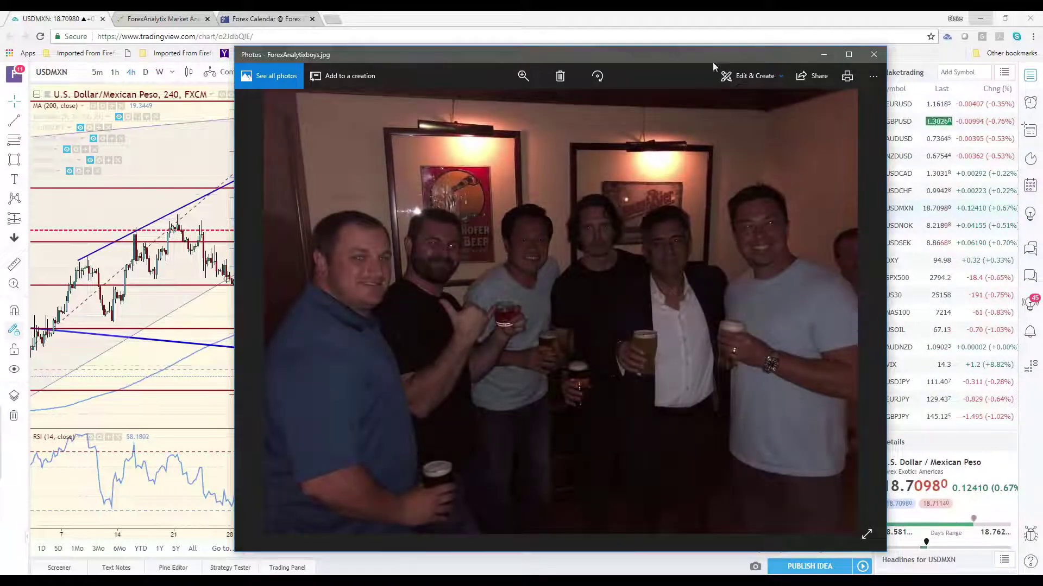
- Minimize the Photos viewer showing ForexAnalytixboys.jpg
{"action": "left_click", "coordinate": [824, 54]}
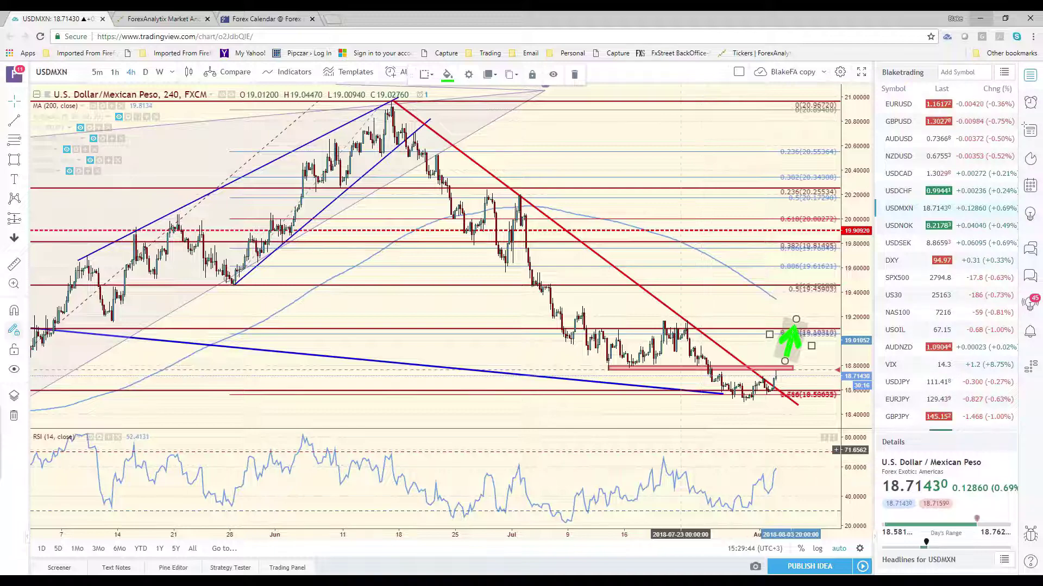
- Check the Forex Factory calendar, then bring up the ECO economic calendar over USDMXN
{"action": "left_click", "coordinate": [256, 18]}
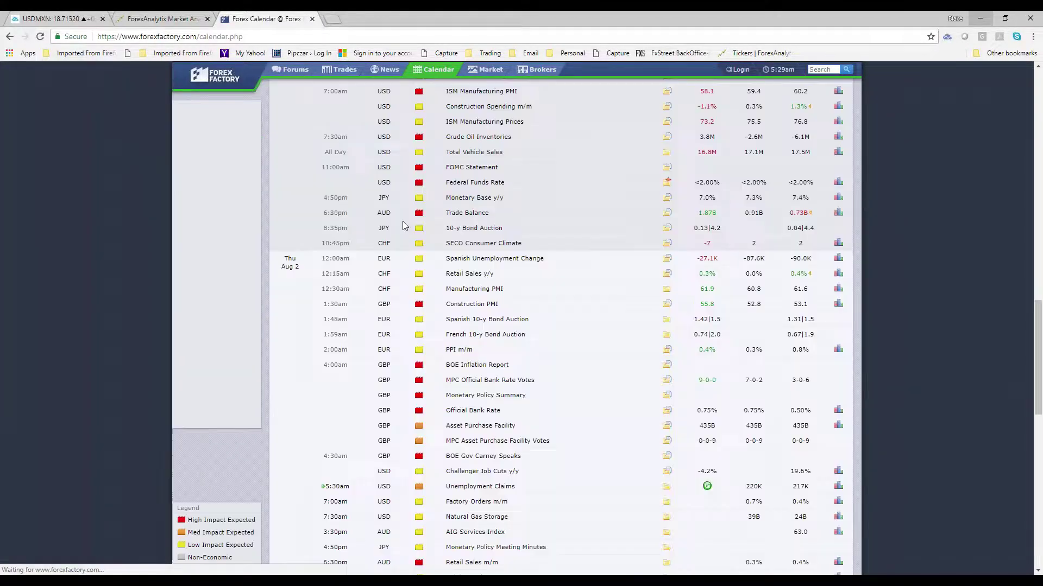
{"action": "key", "text": "ctrl+Tab"}
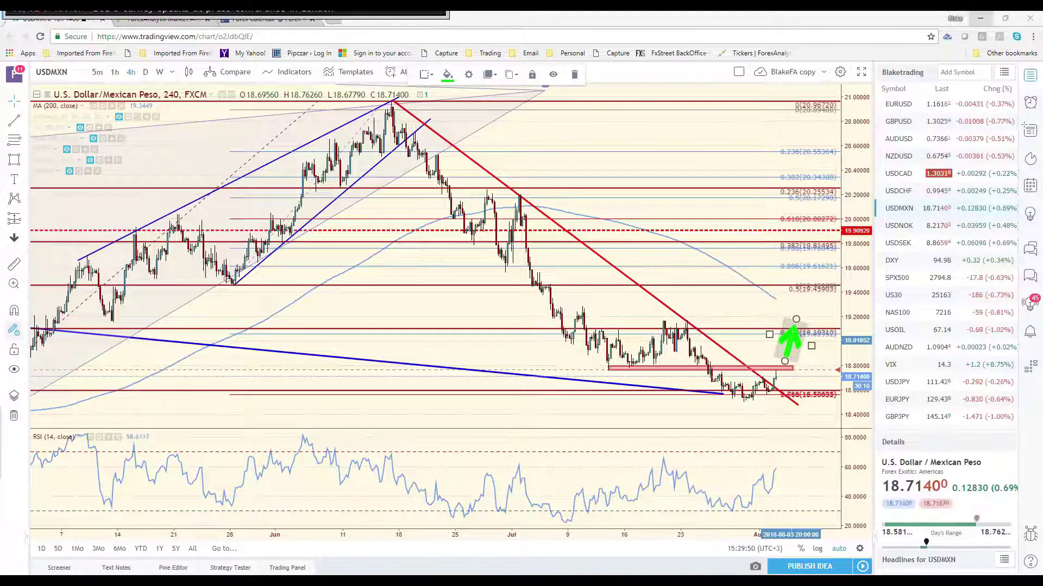
{"action": "key", "text": "alt+Tab"}
{"action": "scroll", "coordinate": [281, 334], "scroll_direction": "down", "scroll_amount": 1}
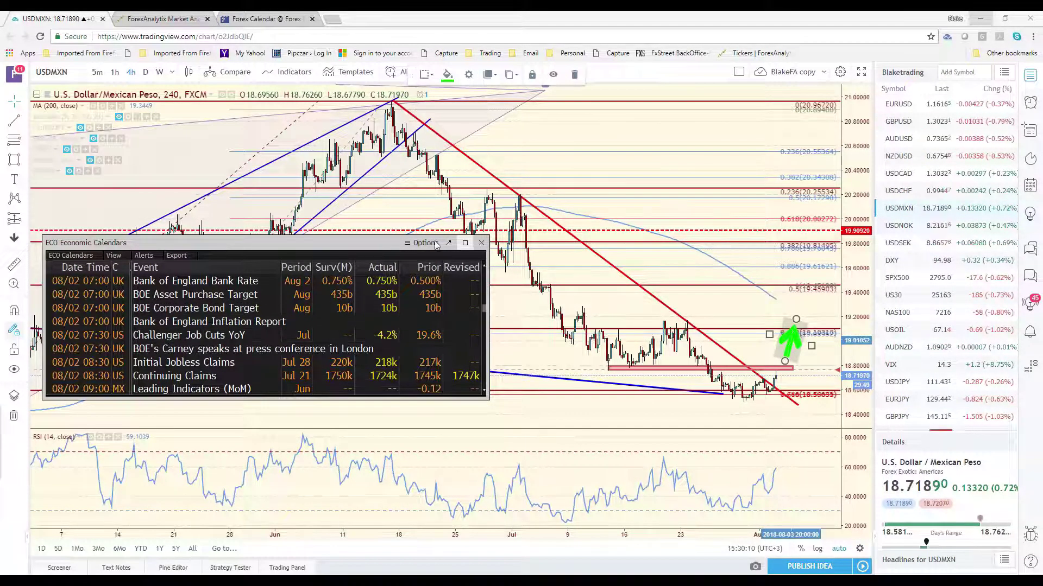
- Close the ECO Economic Calendars window
{"action": "left_click", "coordinate": [356, 170]}
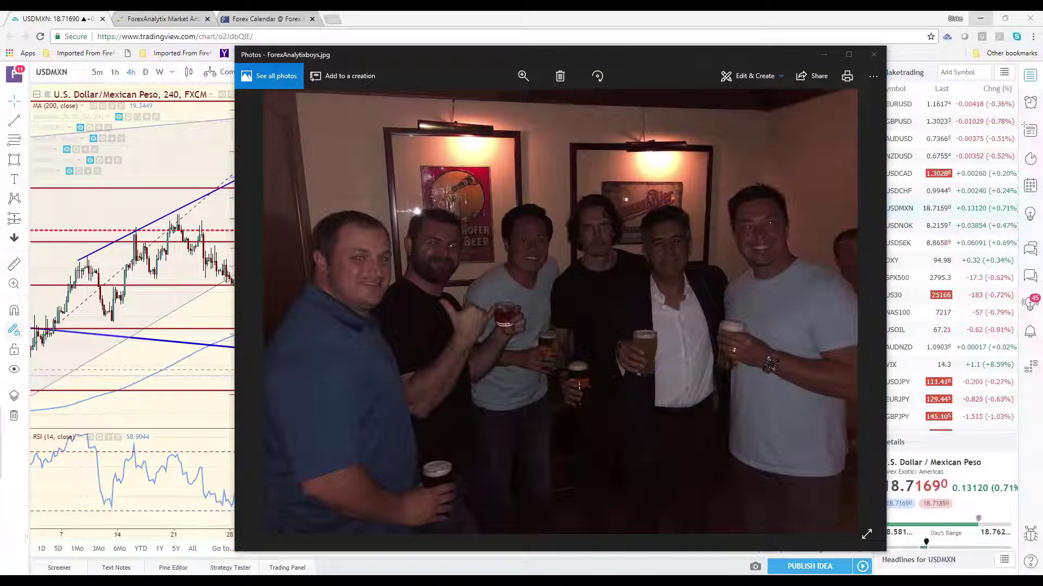
{"action": "mouse_move", "coordinate": [808, 187]}
{"action": "left_mouse_down"}
{"action": "mouse_move", "coordinate": [725, 188]}
{"action": "mouse_move", "coordinate": [747, 282]}
{"action": "mouse_move", "coordinate": [776, 290]}
{"action": "mouse_move", "coordinate": [812, 186]}
{"action": "left_mouse_up"}
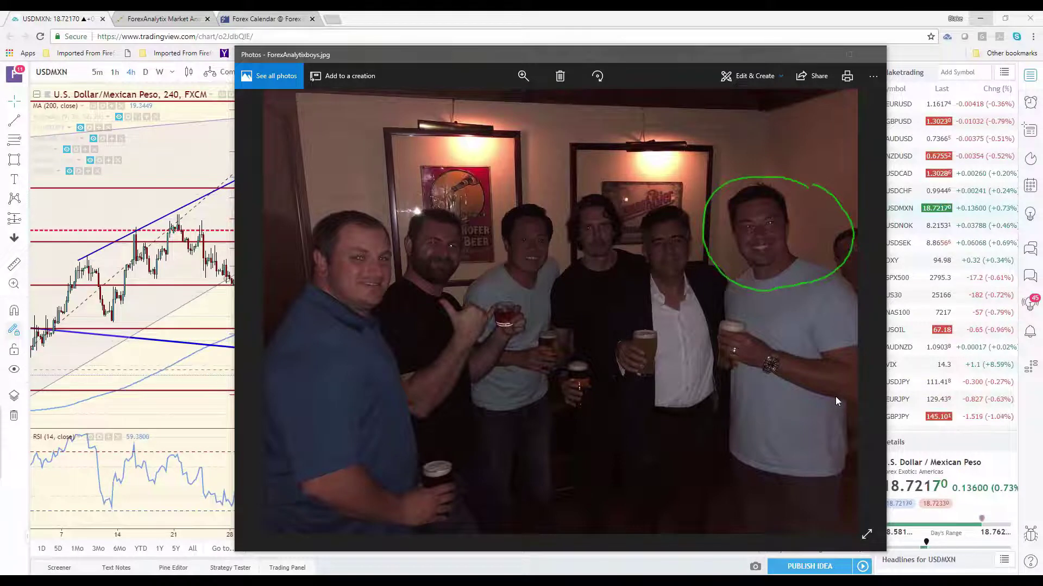
{"action": "key", "text": "e"}
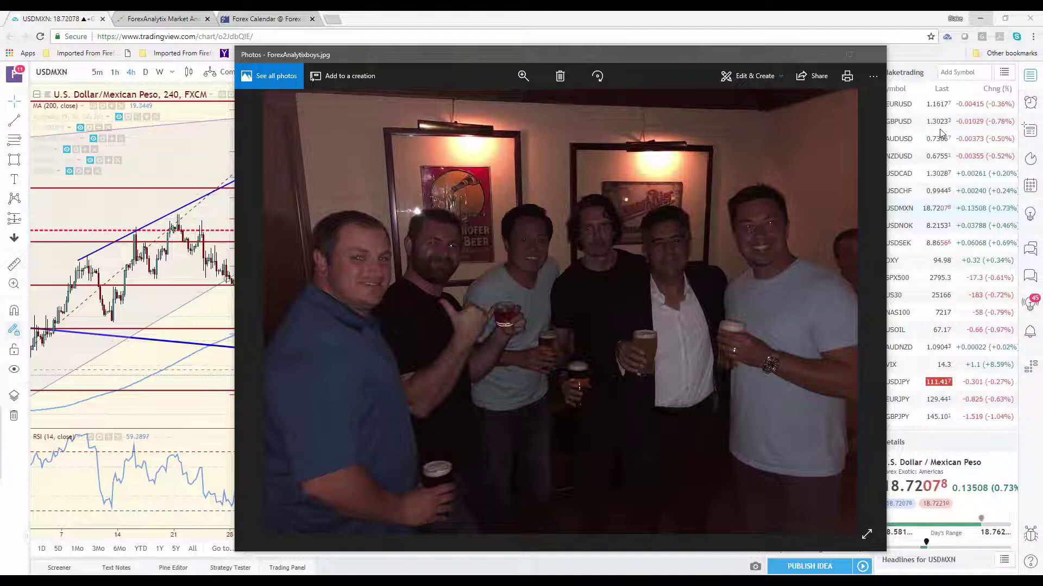
- Bring TradingView in front of the photo and switch the chart to EURUSD
{"action": "left_click", "coordinate": [859, 21]}
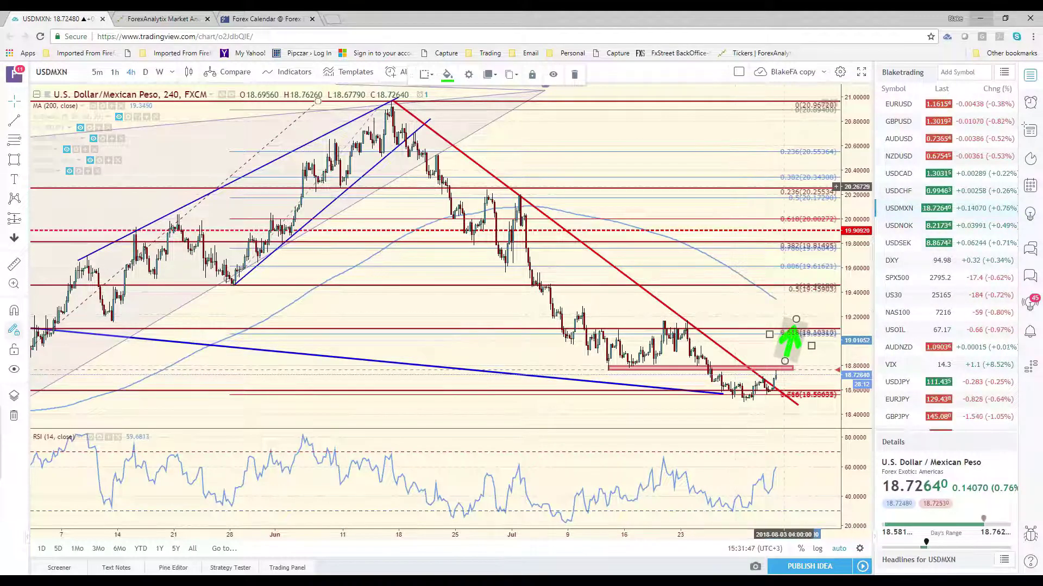
{"action": "left_click", "coordinate": [899, 104]}
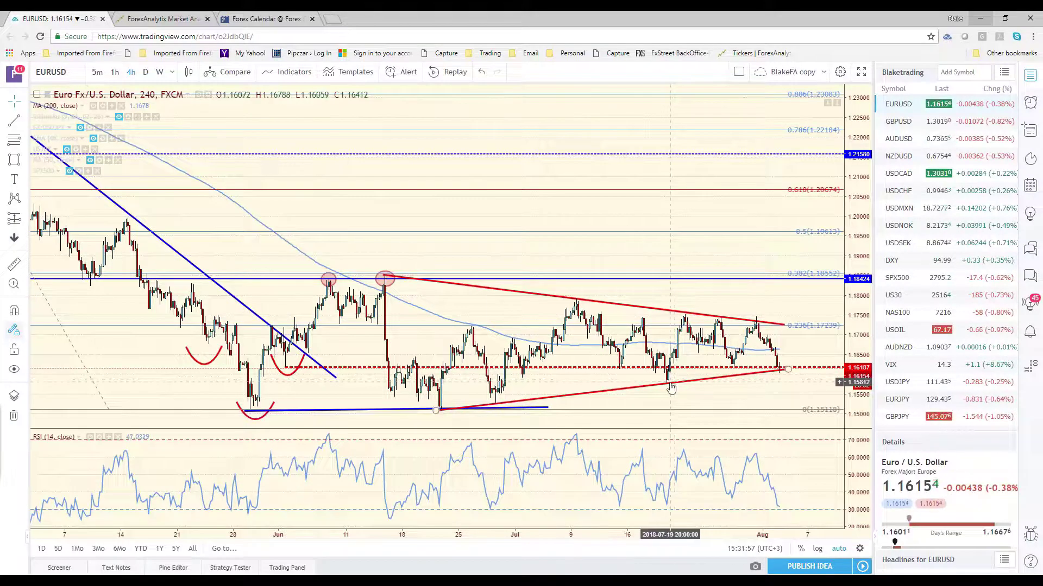
- Zoom into recent EURUSD bars, briefly view DXY, then return to EURUSD
{"action": "scroll", "coordinate": [671, 387], "scroll_direction": "up", "scroll_amount": 2}
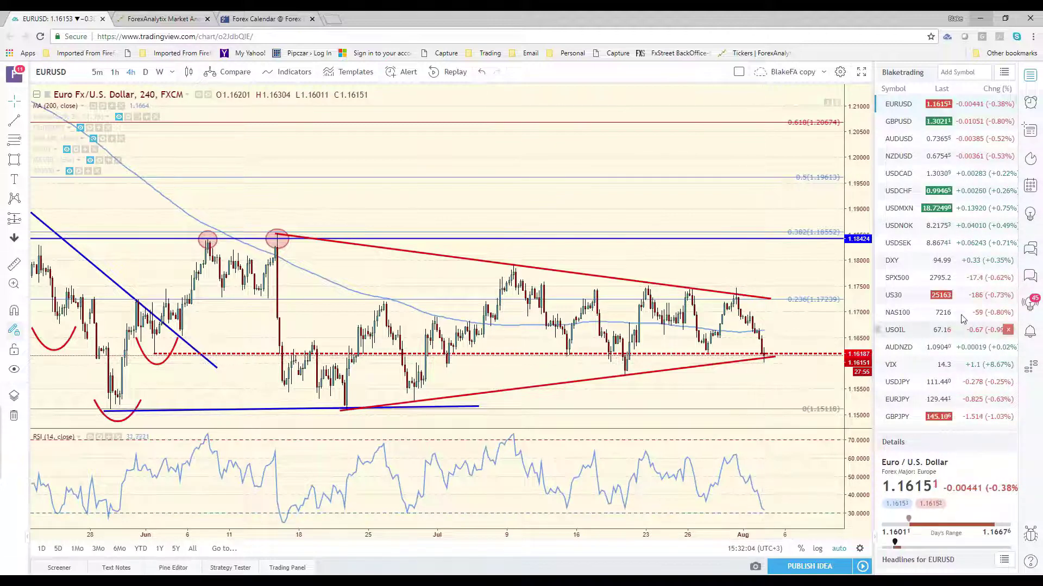
{"action": "left_click", "coordinate": [915, 268]}
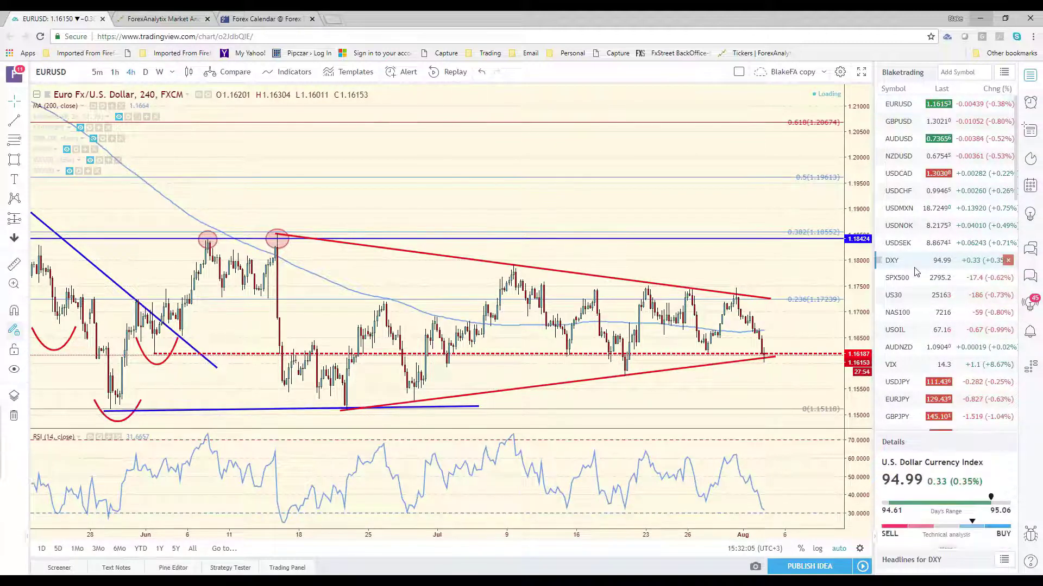
{"action": "left_click", "coordinate": [899, 106]}
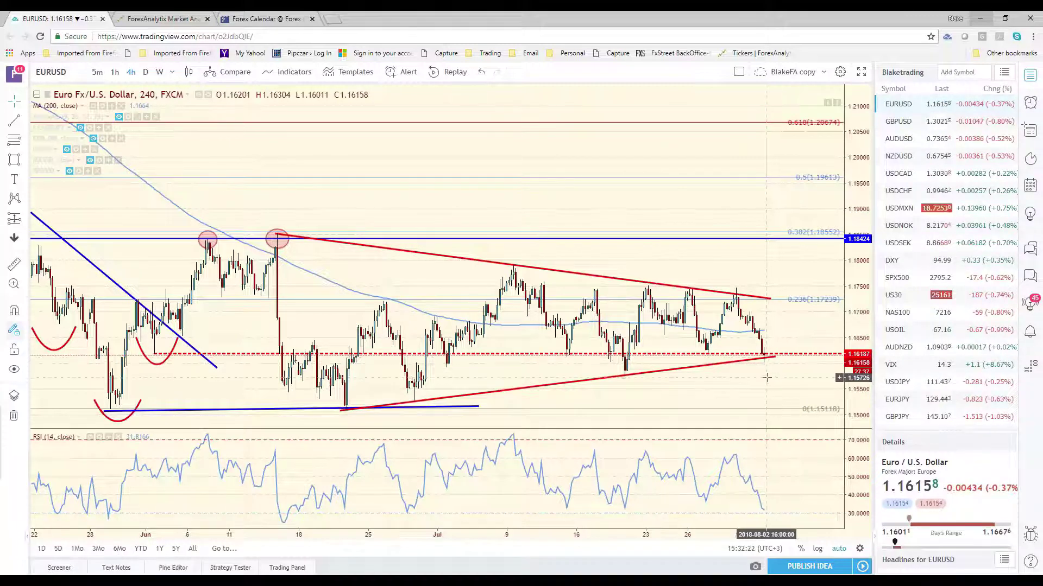
- Make room right of the latest candles and start a red projection line there
{"action": "scroll", "coordinate": [766, 378], "scroll_direction": "down", "scroll_amount": 1}
{"action": "scroll", "coordinate": [766, 378], "scroll_direction": "down", "scroll_amount": 1}
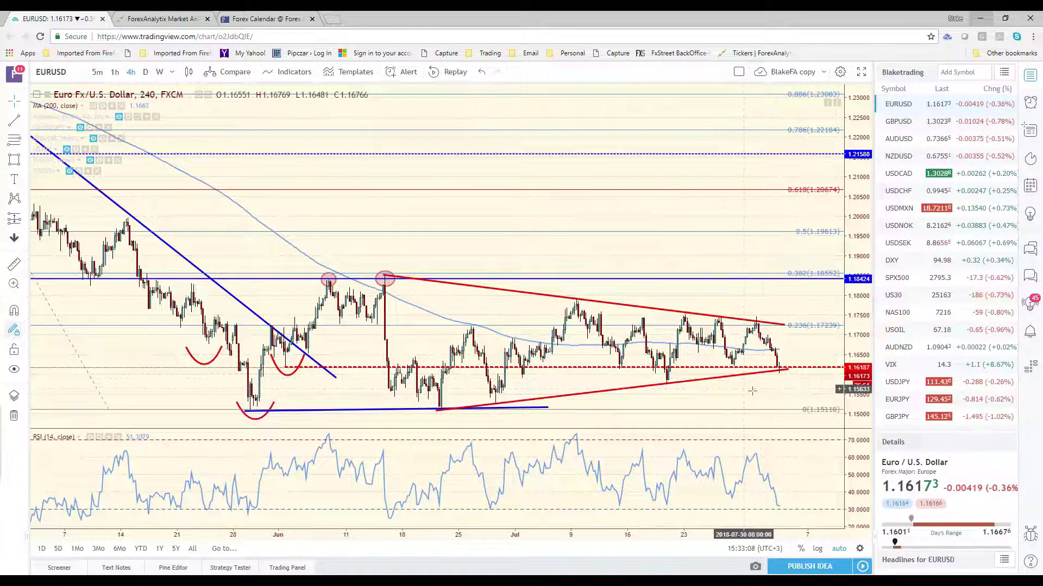
{"action": "left_click_drag", "start_coordinate": [751, 391], "coordinate": [728, 402]}
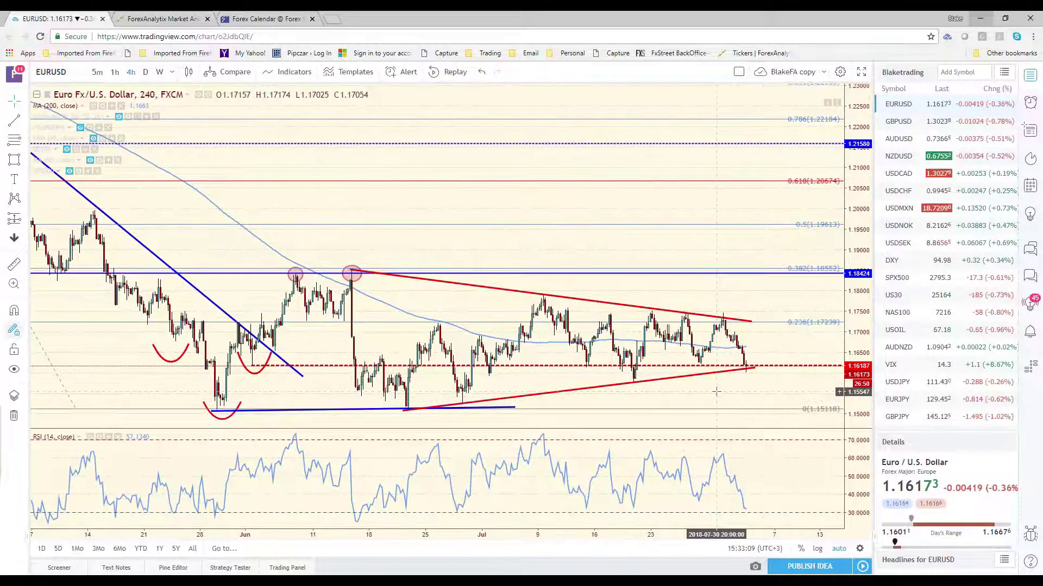
{"action": "left_click", "coordinate": [14, 124]}
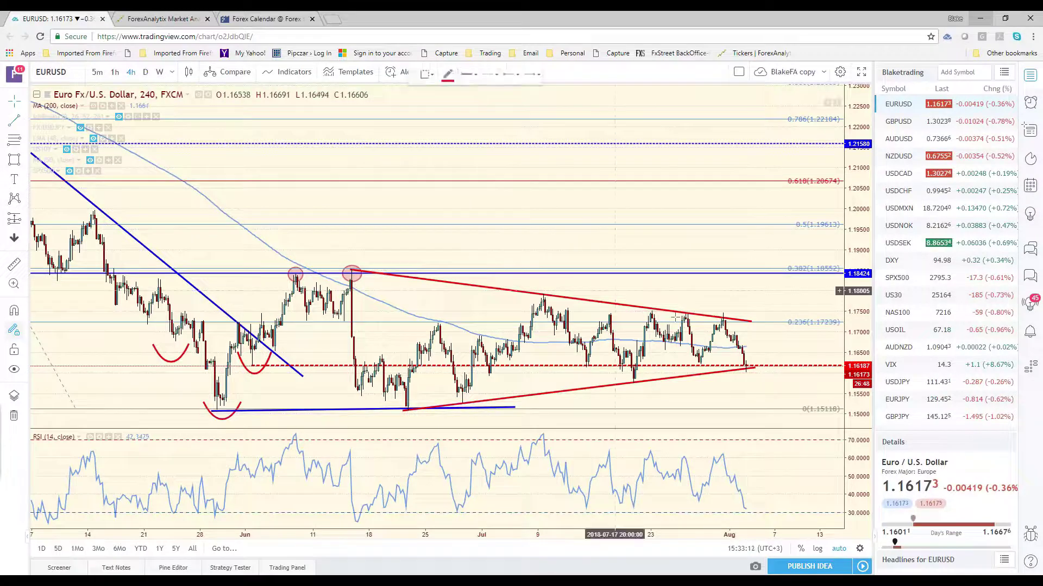
{"action": "left_click", "coordinate": [749, 367]}
{"action": "left_click", "coordinate": [763, 329]}
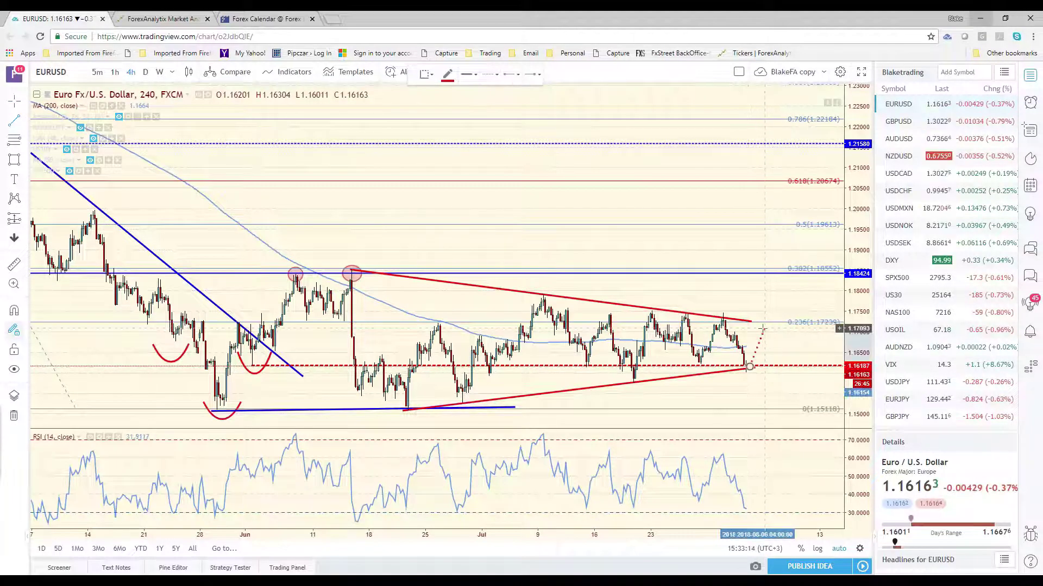
{"action": "left_click", "coordinate": [425, 75]}
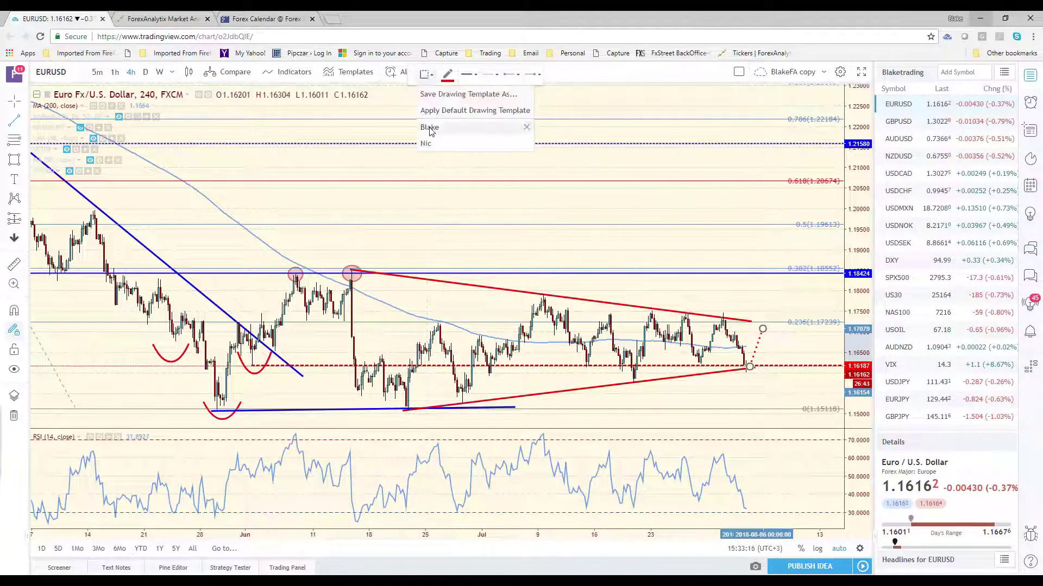
{"action": "left_click", "coordinate": [445, 136]}
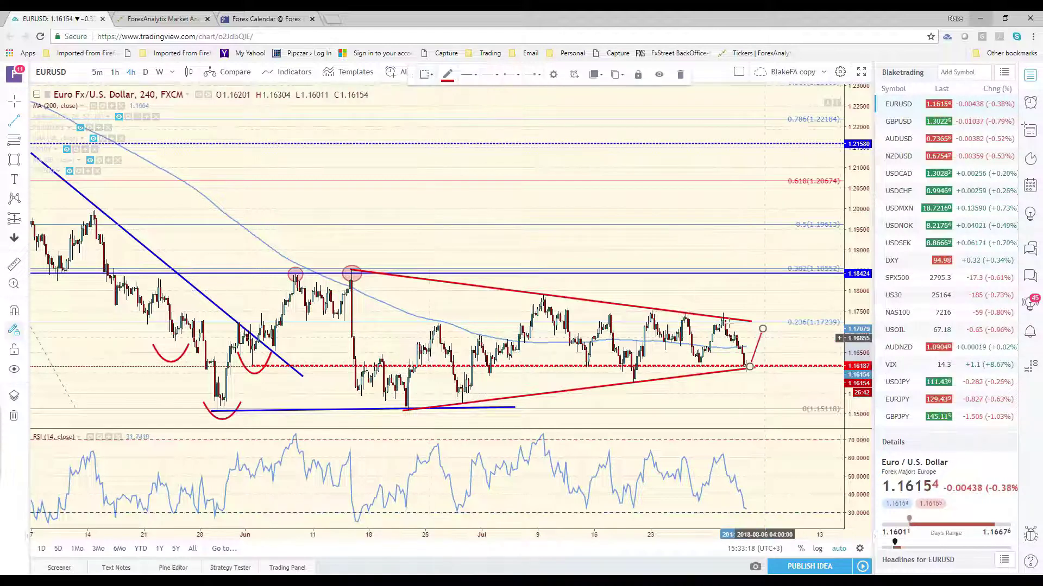
- Draw the projection path up to about 1.1730, then down to about 1.1560
{"action": "left_click", "coordinate": [15, 120]}
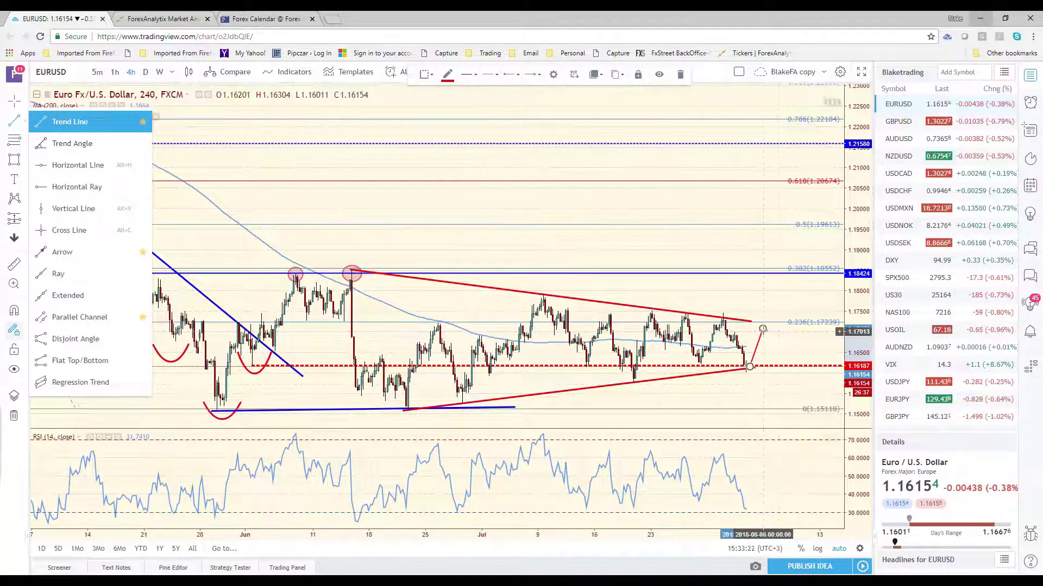
{"action": "left_click", "coordinate": [776, 370]}
{"action": "left_click", "coordinate": [762, 330]}
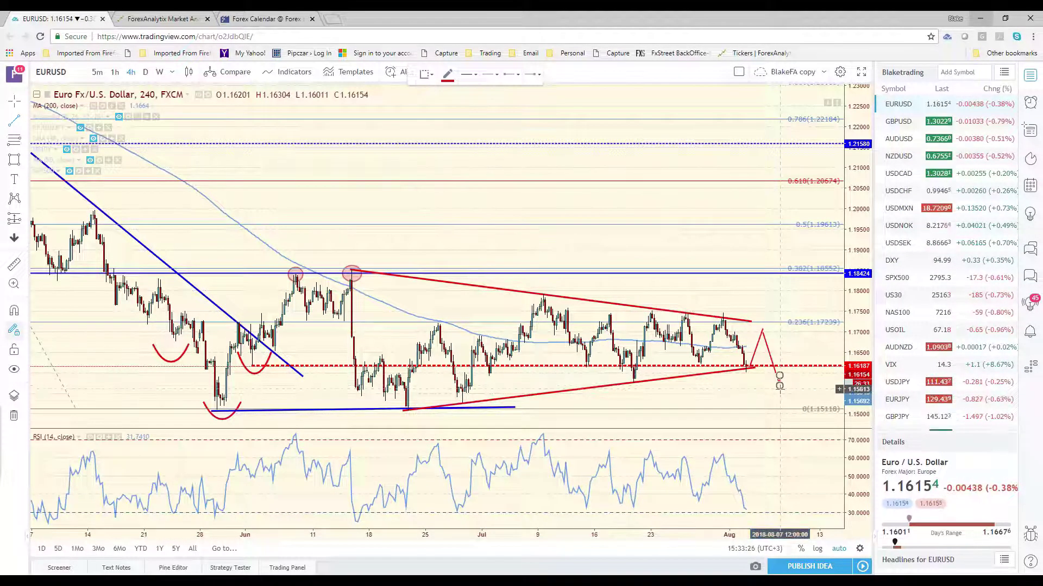
{"action": "left_click", "coordinate": [779, 380]}
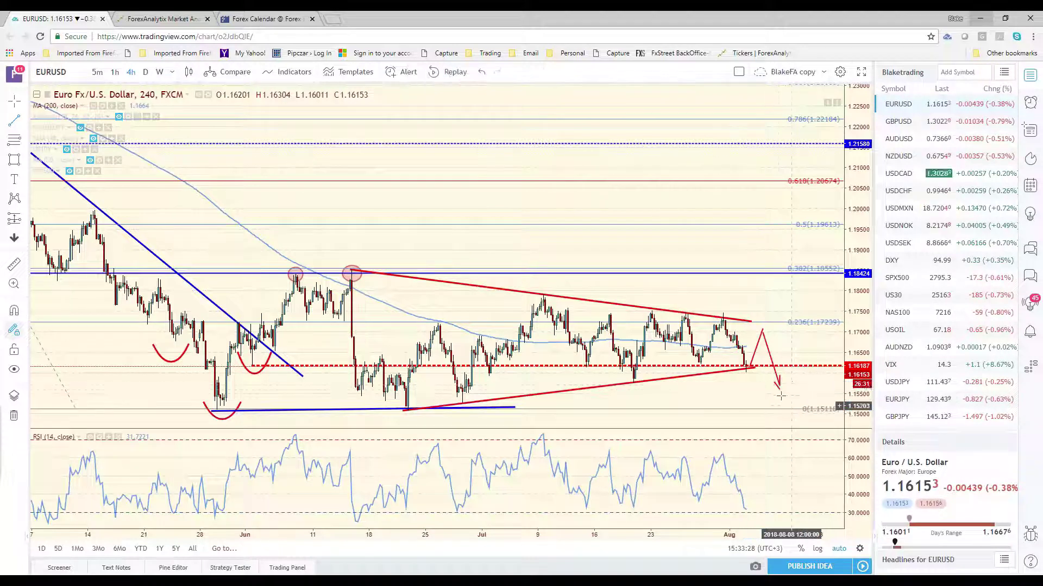
{"action": "left_click", "coordinate": [778, 382]}
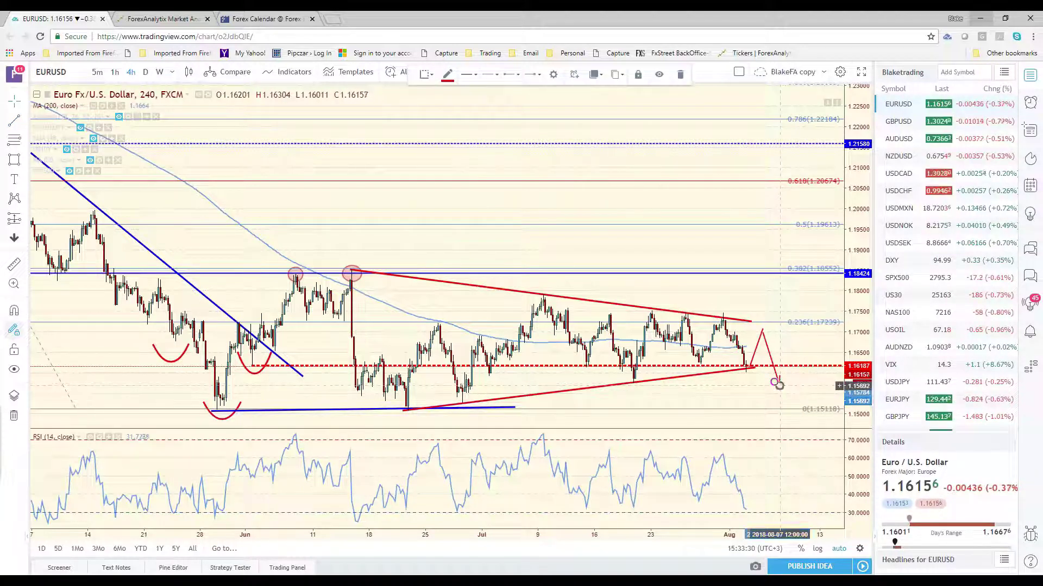
{"action": "left_click", "coordinate": [794, 388]}
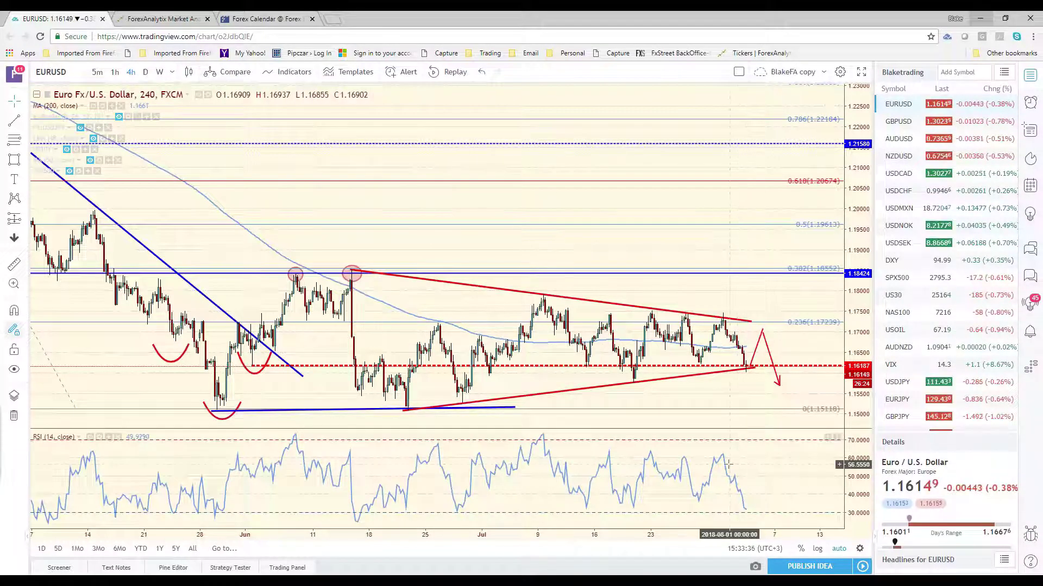
- Load the GBPUSD 4-hour chart and zoom out to mid-April
{"action": "left_click", "coordinate": [924, 130]}
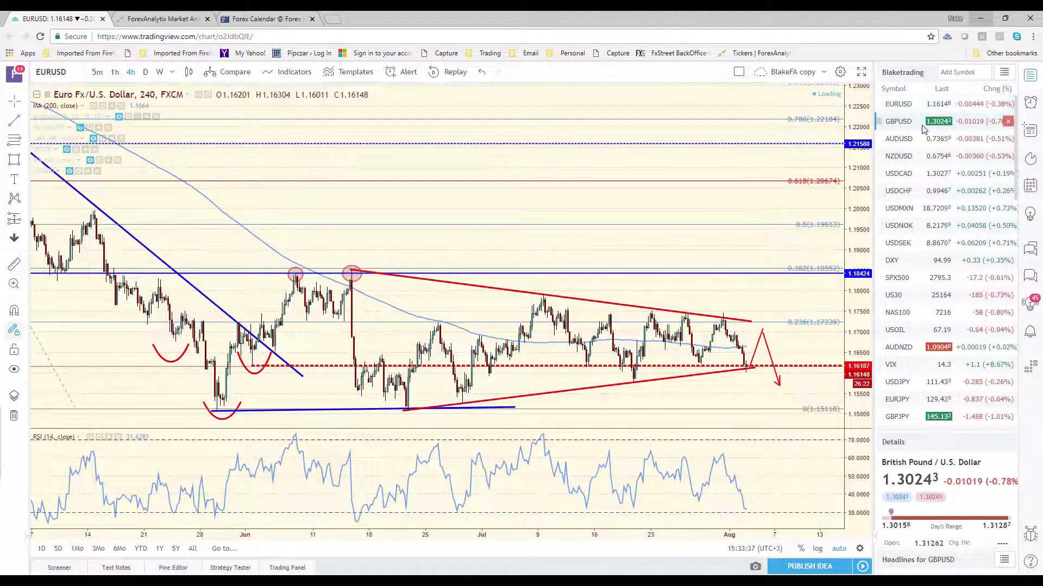
{"action": "scroll", "coordinate": [833, 379], "scroll_direction": "down", "scroll_amount": 1}
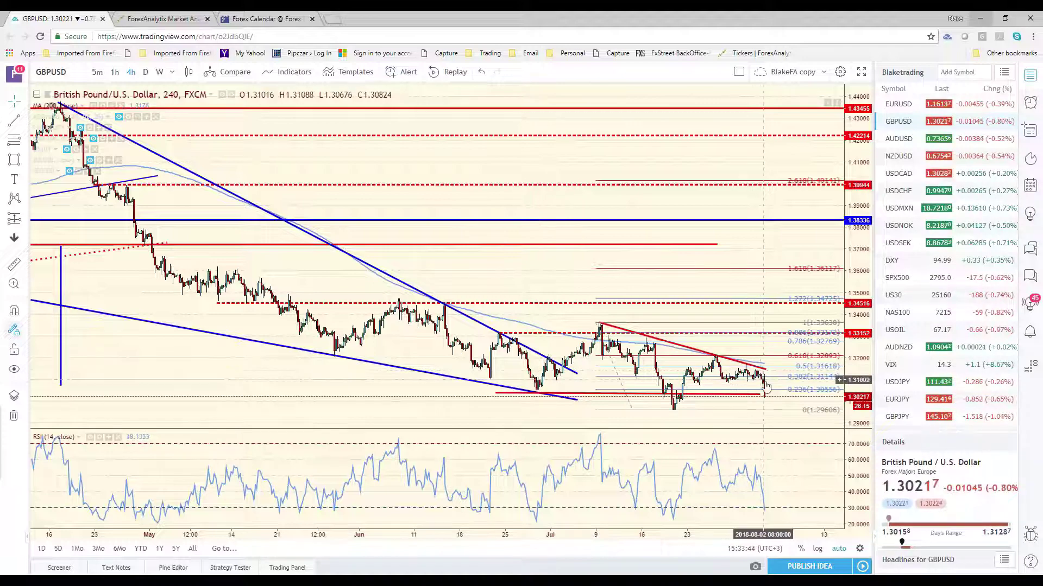
- Read the GBP/USD Basic Technical commentary in ForexAnalytix, then go back to the TradingView GBPUSD chart
{"action": "left_click", "coordinate": [163, 19]}
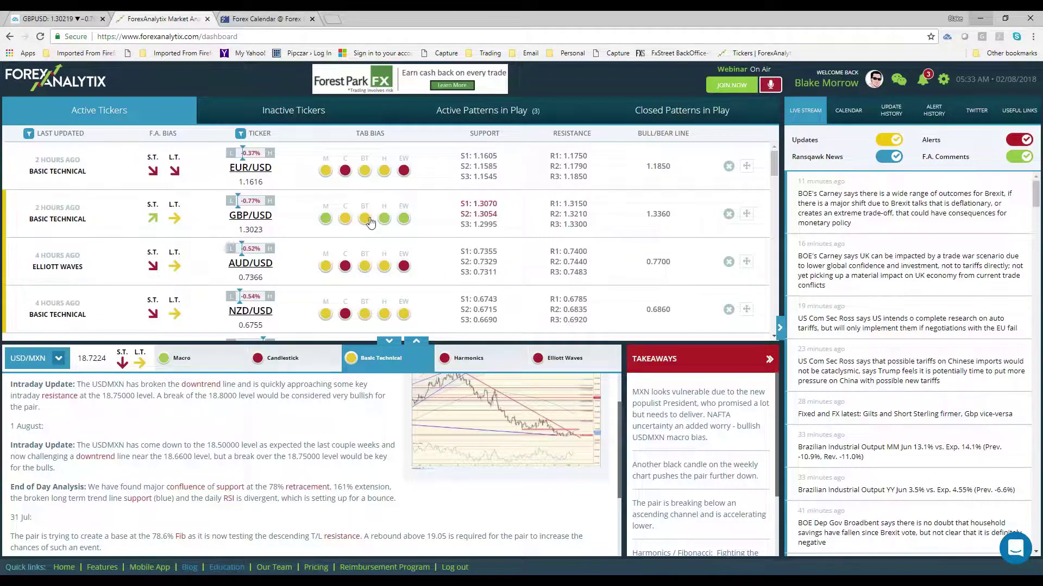
{"action": "left_click", "coordinate": [362, 223]}
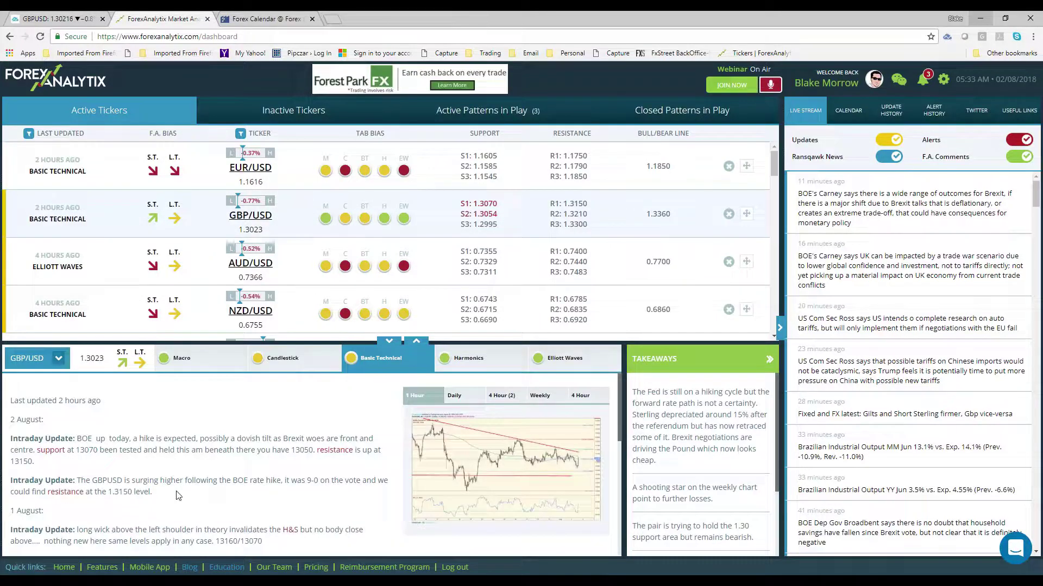
{"action": "scroll", "coordinate": [215, 468], "scroll_direction": "down", "scroll_amount": 2}
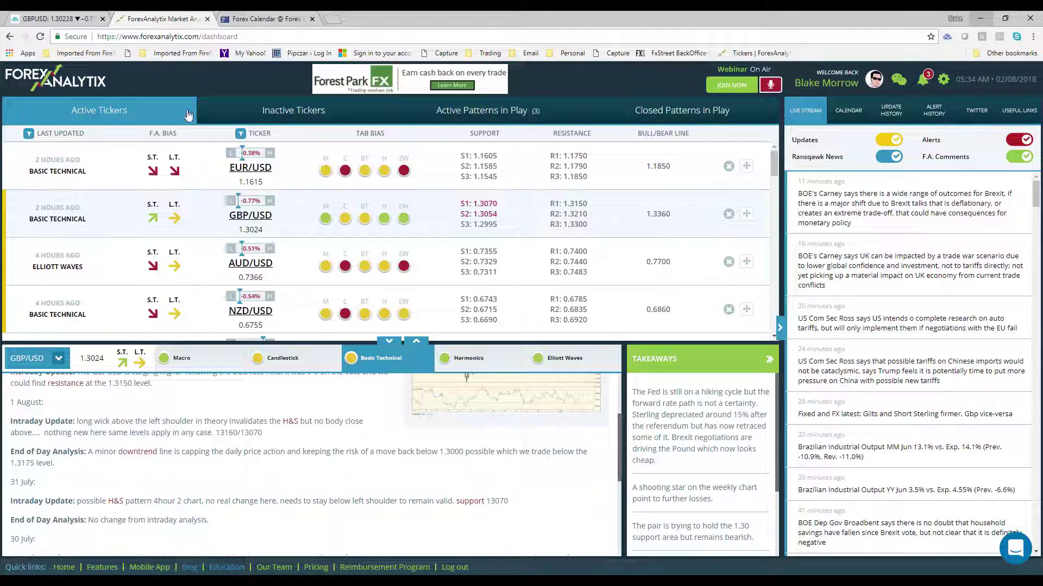
{"action": "left_click", "coordinate": [59, 16]}
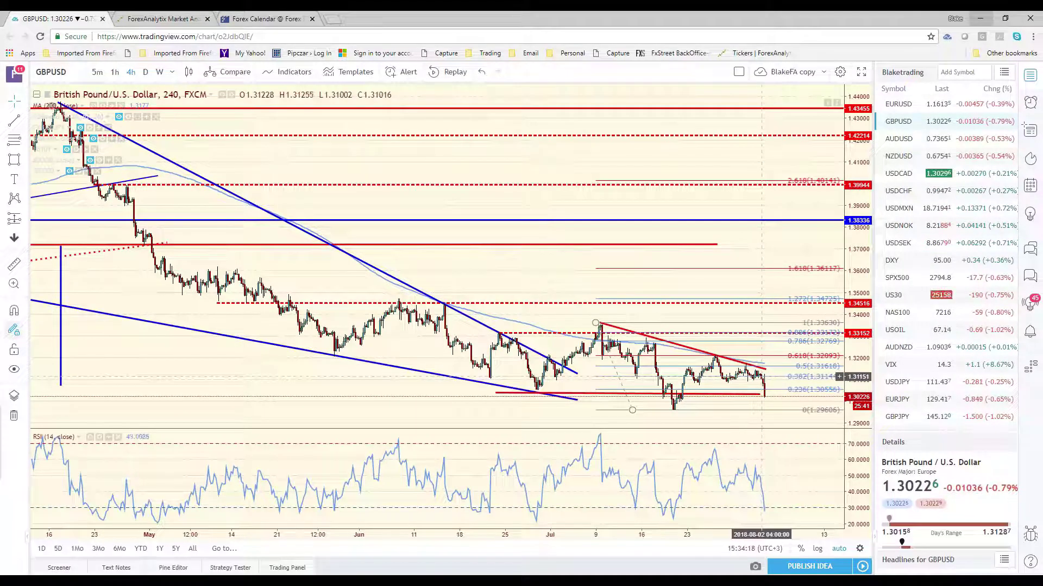
- Load the AUDUSD 4-hour chart zoomed in, then show ForexAnalytix's AUD/USD Basic Technical commentary
{"action": "left_click", "coordinate": [903, 142]}
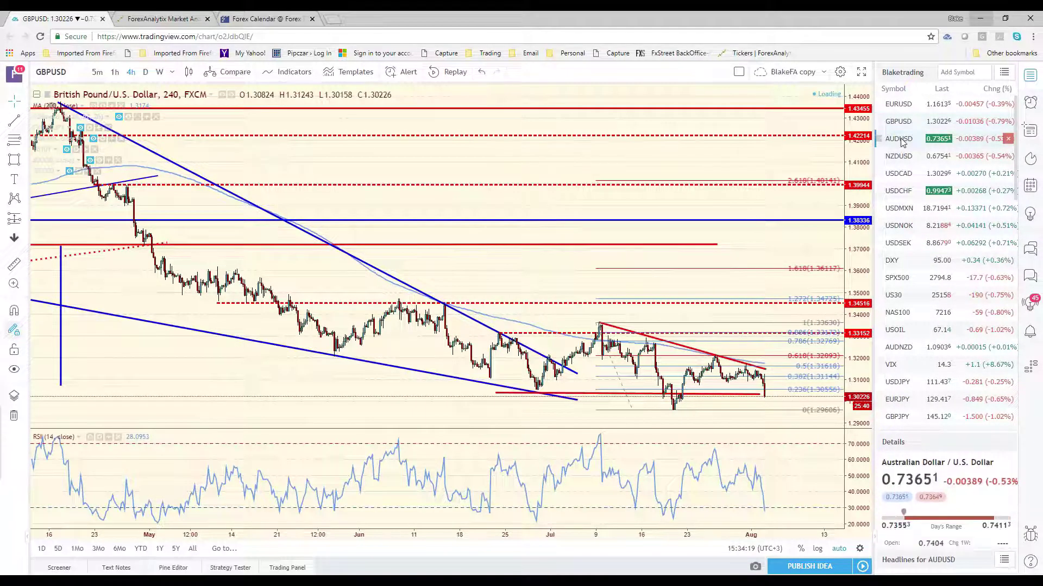
{"action": "scroll", "coordinate": [738, 347], "scroll_direction": "up", "scroll_amount": 2}
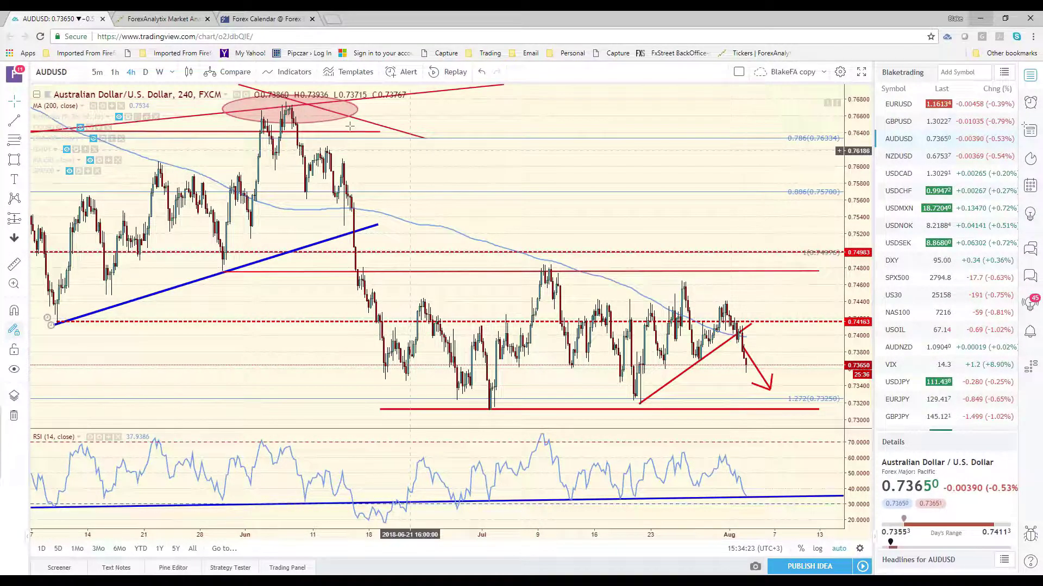
{"action": "key", "text": "ctrl+Tab"}
{"action": "left_click", "coordinate": [363, 267]}
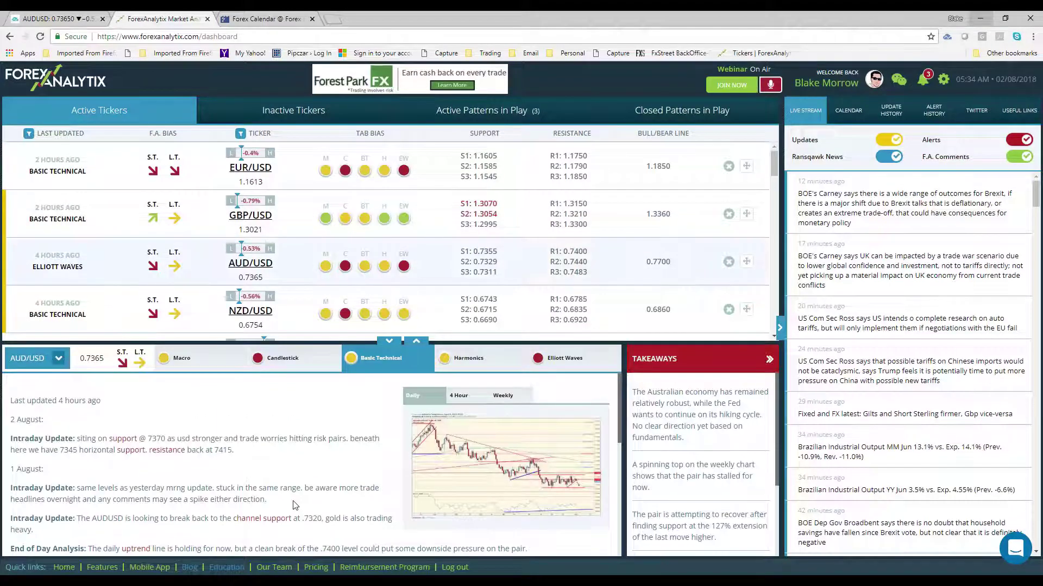
- Read the earlier AUD/USD analysis entries, then go back to TradingView's AUDUSD 4-hour chart
{"action": "scroll", "coordinate": [293, 505], "scroll_direction": "down", "scroll_amount": 1}
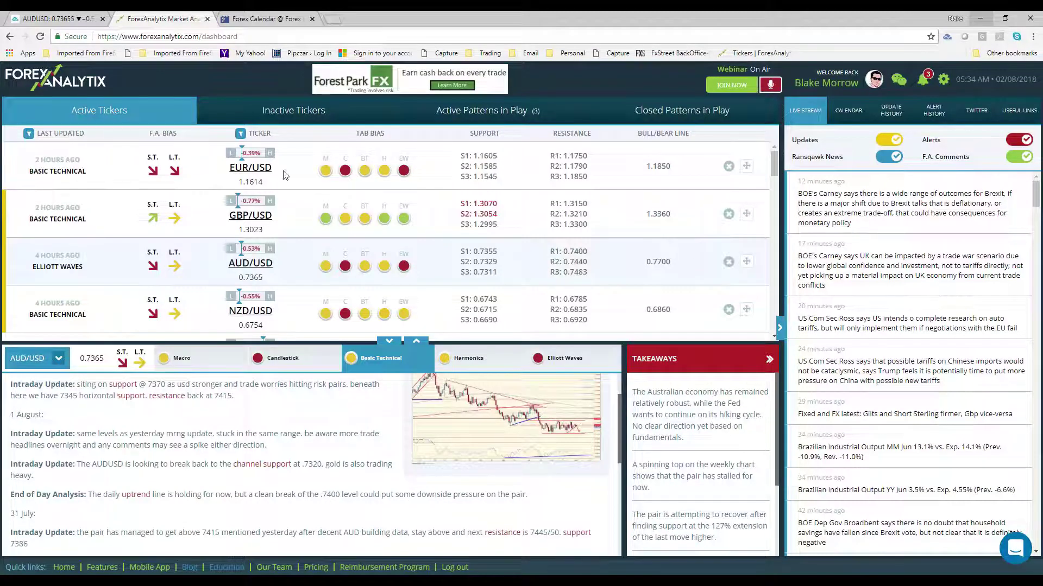
{"action": "left_click", "coordinate": [53, 18]}
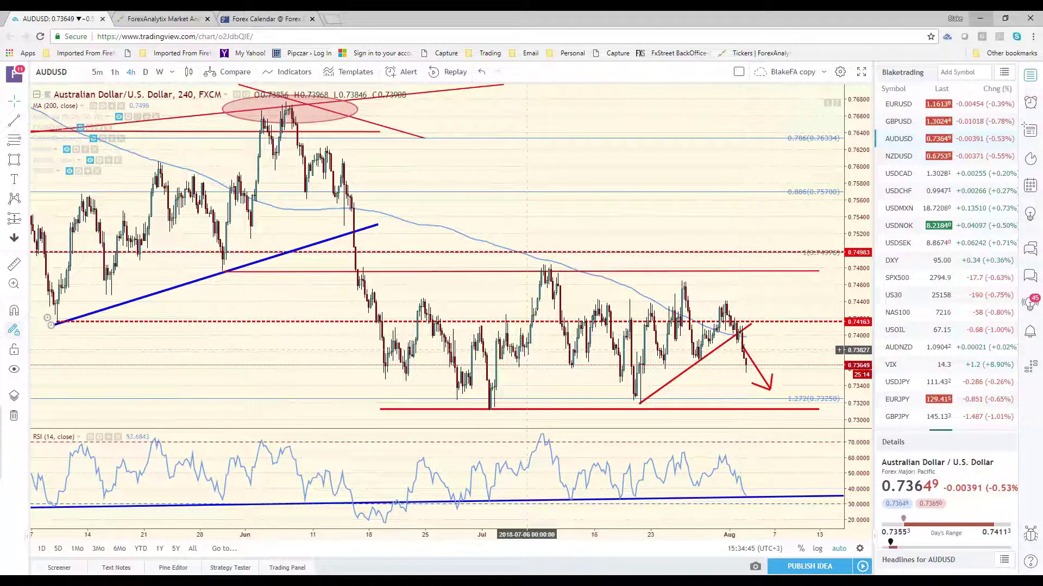
- Zoom the AUDUSD chart out to show the April–August span
{"action": "scroll", "coordinate": [723, 383], "scroll_direction": "down", "scroll_amount": 2}
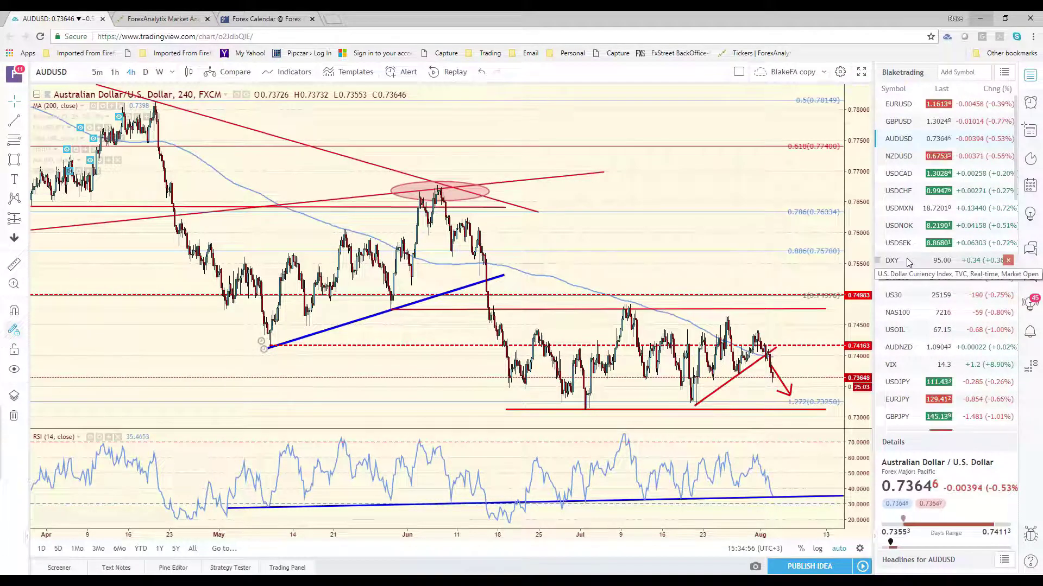
{"action": "left_click", "coordinate": [917, 159]}
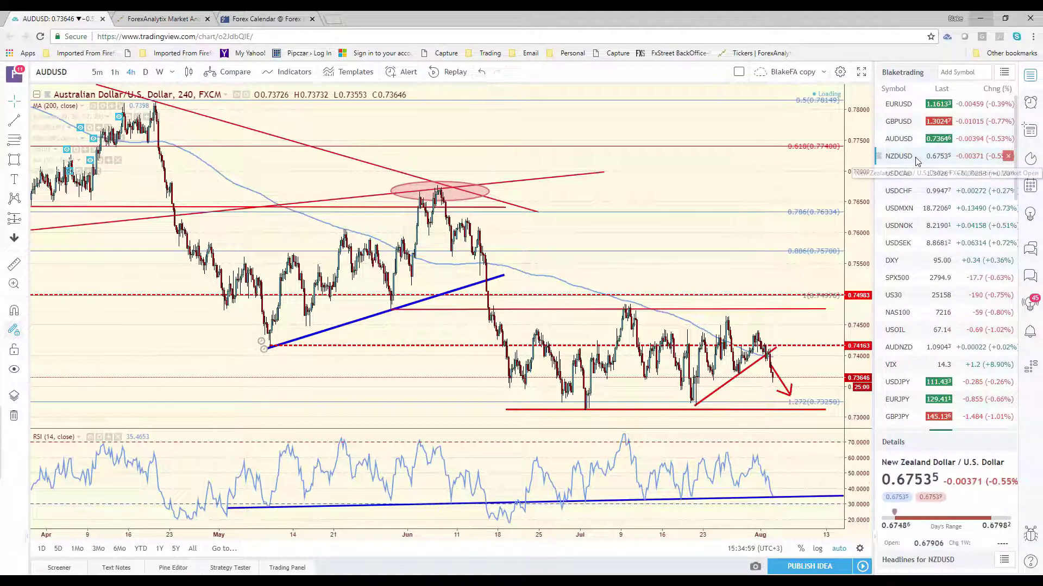
{"action": "scroll", "coordinate": [850, 359], "scroll_direction": "up", "scroll_amount": 5}
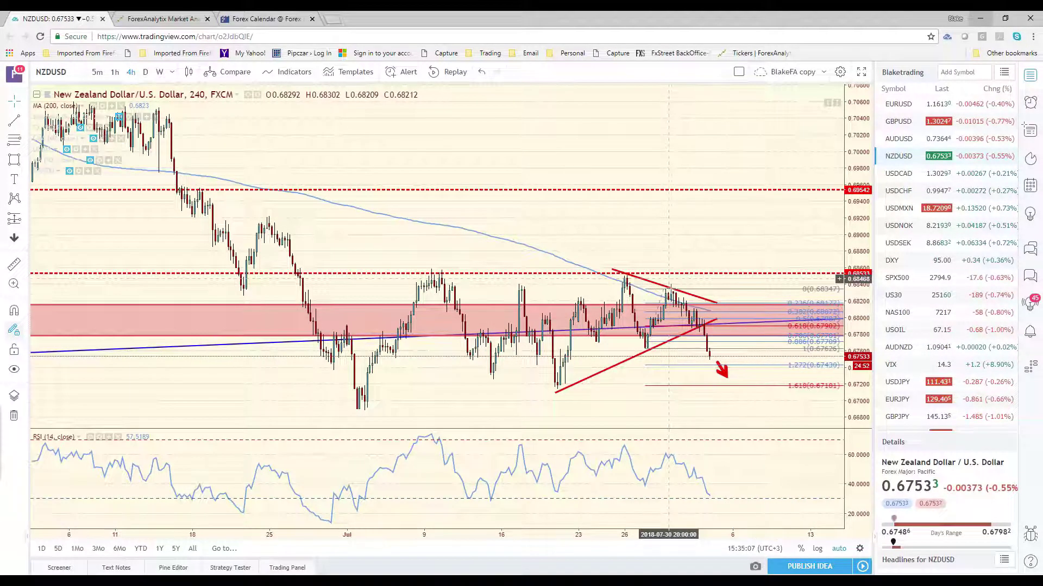
{"action": "left_click", "coordinate": [159, 73]}
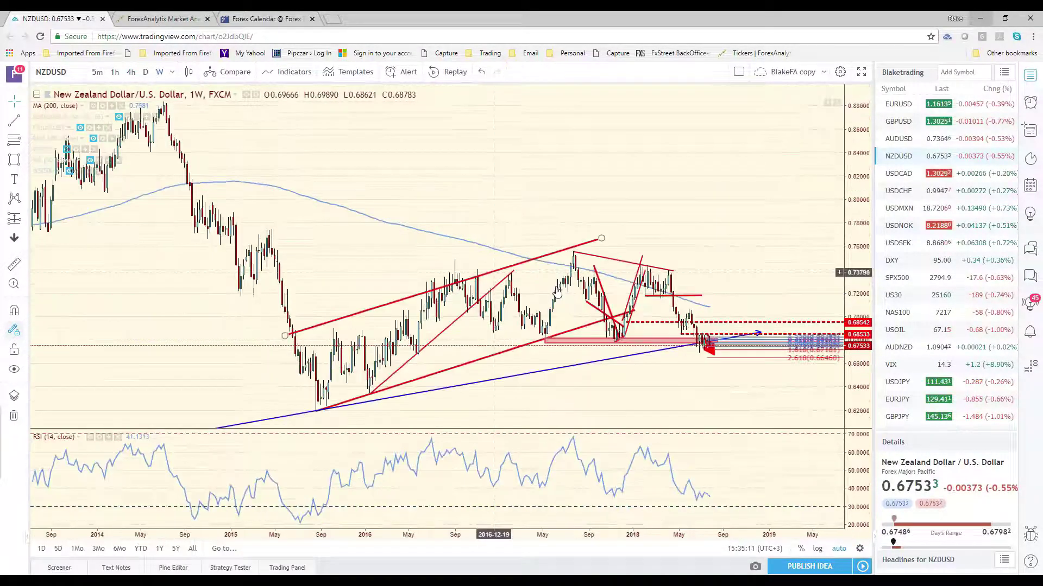
{"action": "scroll", "coordinate": [651, 386], "scroll_direction": "down", "scroll_amount": 2}
{"action": "scroll", "coordinate": [651, 385], "scroll_direction": "down", "scroll_amount": 3}
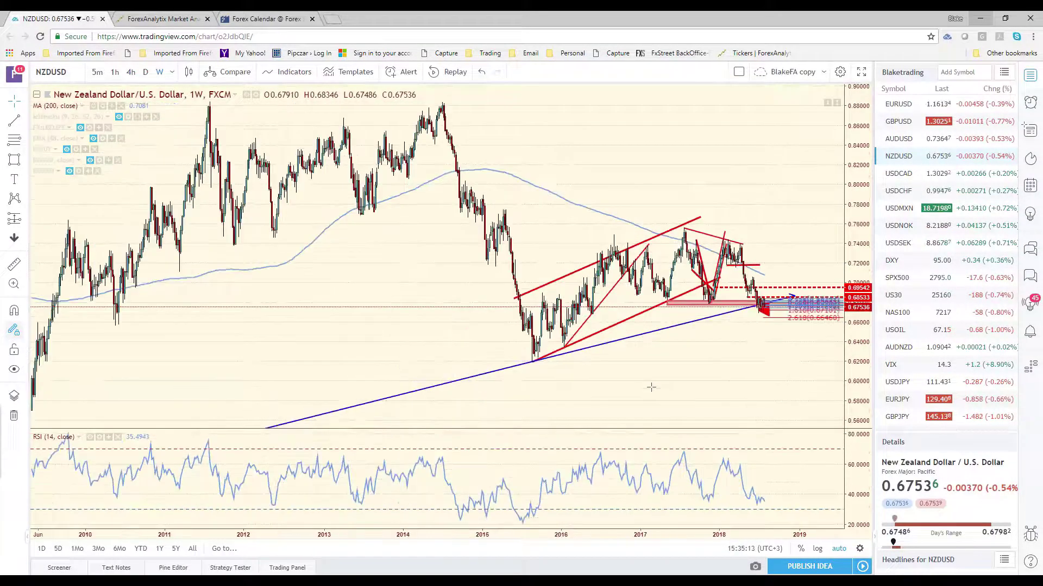
{"action": "scroll", "coordinate": [651, 387], "scroll_direction": "up", "scroll_amount": 4}
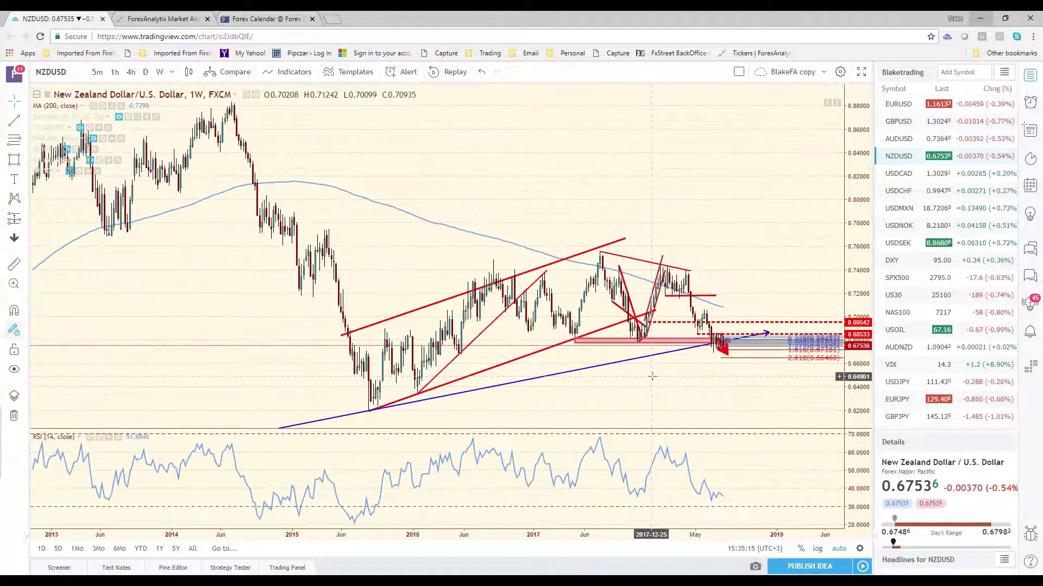
{"action": "scroll", "coordinate": [652, 376], "scroll_direction": "up", "scroll_amount": 1}
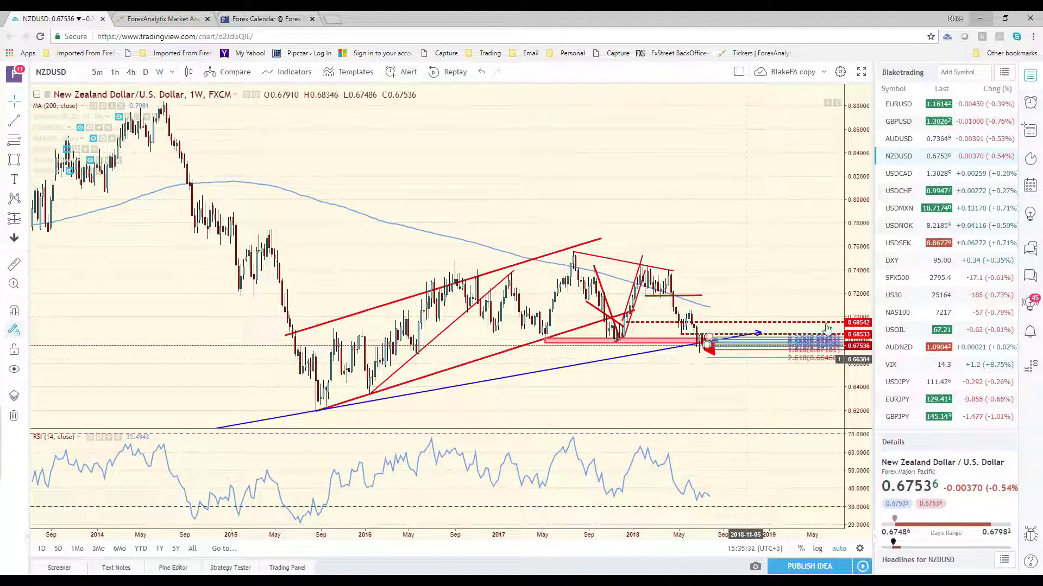
{"action": "left_click", "coordinate": [914, 122]}
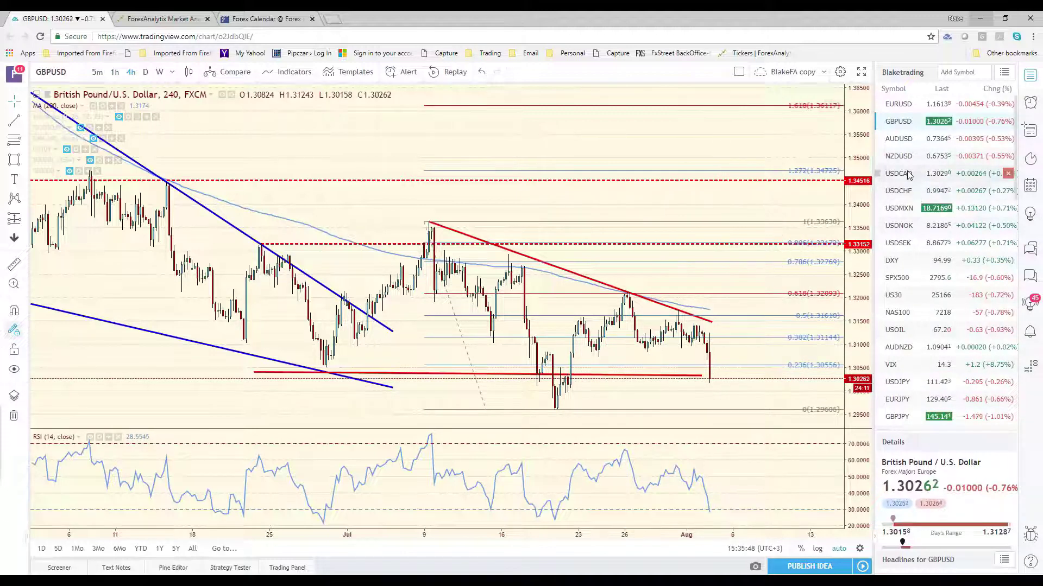
- Glance at USDCAD and USDMXN, then settle on the USDCHF 4-hour chart with its falling red channel
{"action": "left_click", "coordinate": [905, 190]}
{"action": "key", "text": "Up"}
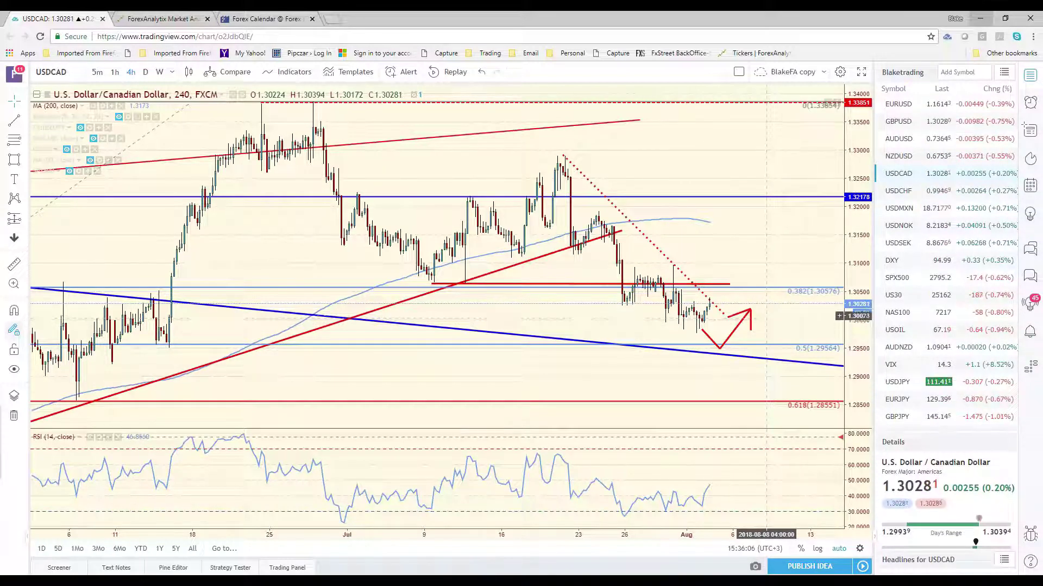
{"action": "left_click", "coordinate": [911, 211]}
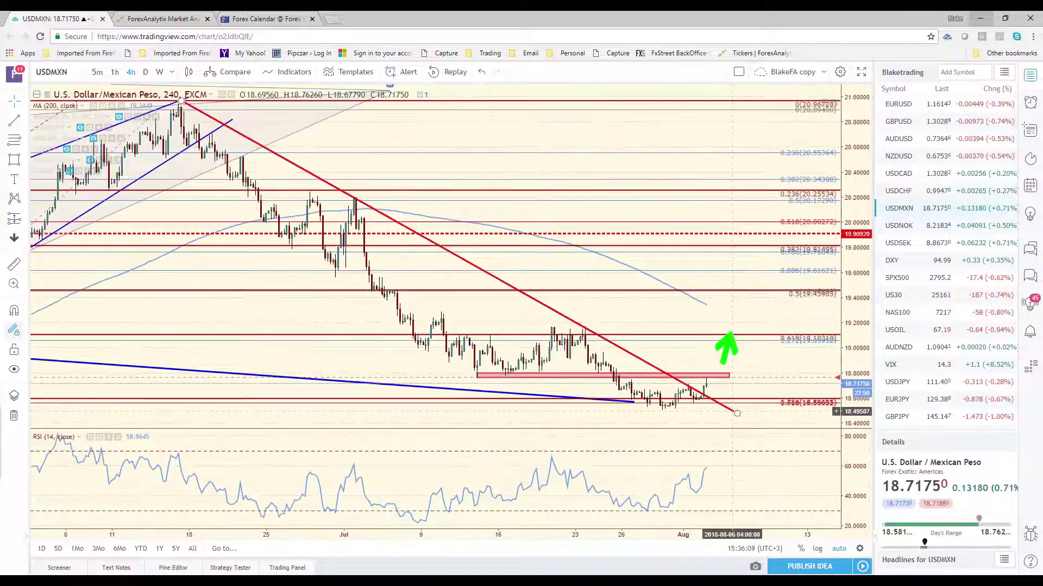
{"action": "left_click", "coordinate": [899, 195]}
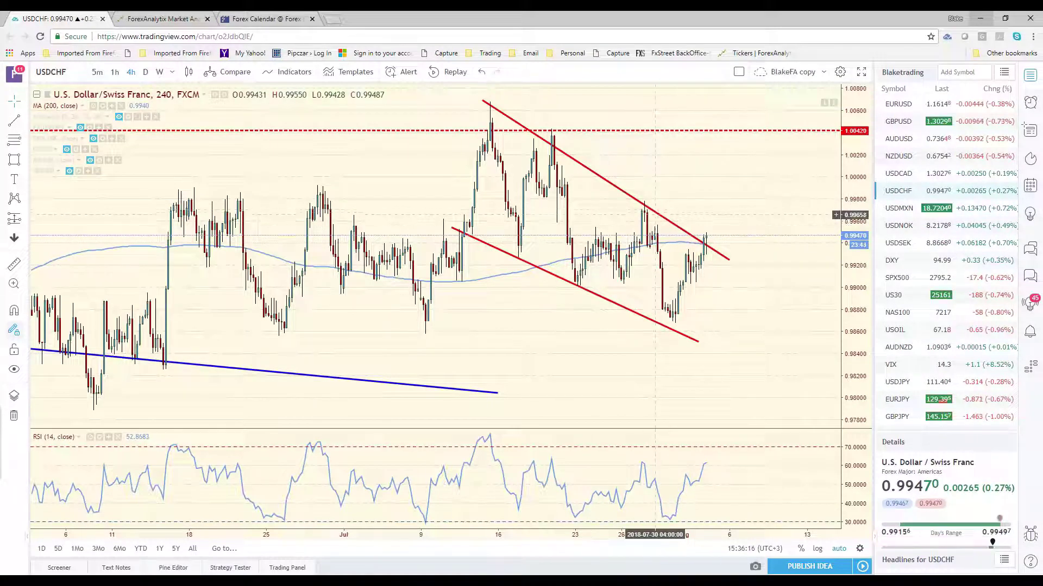
- Nudge USDCHF's upper red channel trendline slightly right, then switch the chart to USDMXN
{"action": "left_click", "coordinate": [660, 215]}
{"action": "left_click_drag", "start_coordinate": [660, 216], "coordinate": [668, 216]}
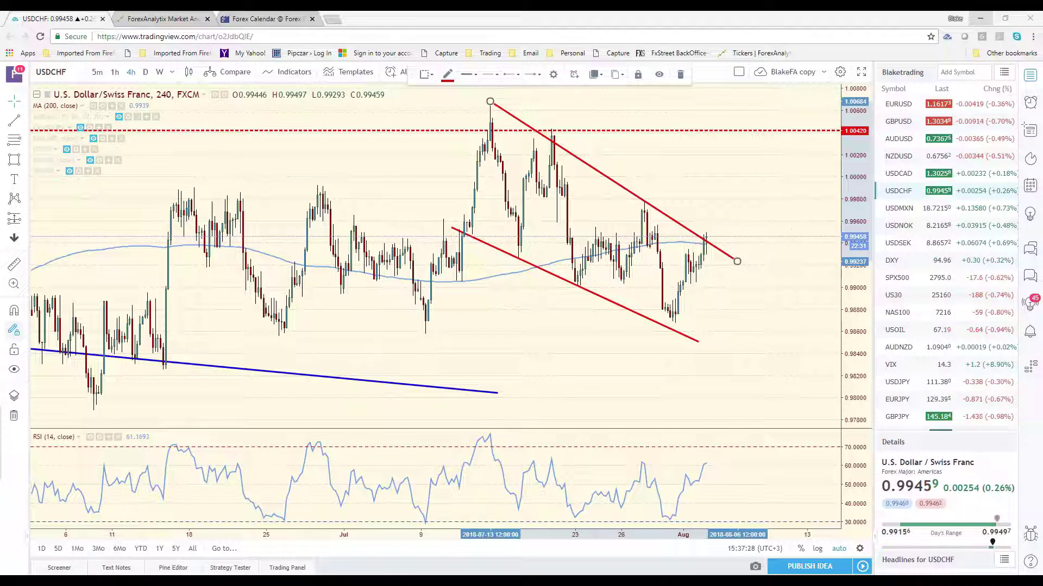
{"action": "left_click", "coordinate": [922, 212]}
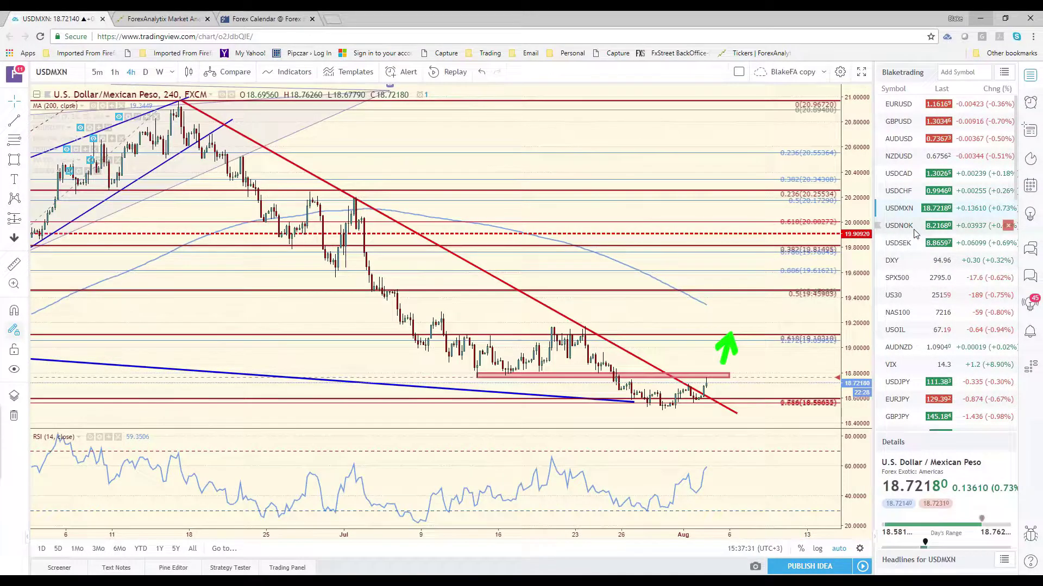
- View USDNOK zoomed out to Feb–Aug, then load the USDSEK 4-hour chart
{"action": "left_click", "coordinate": [916, 231]}
{"action": "scroll", "coordinate": [637, 272], "scroll_direction": "down", "scroll_amount": 3}
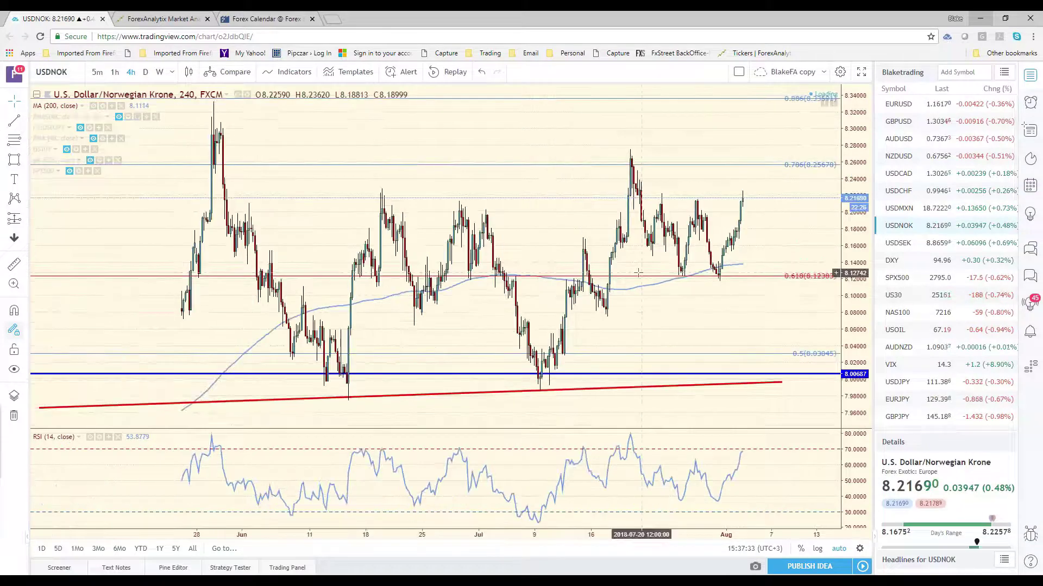
{"action": "scroll", "coordinate": [637, 273], "scroll_direction": "down", "scroll_amount": 3}
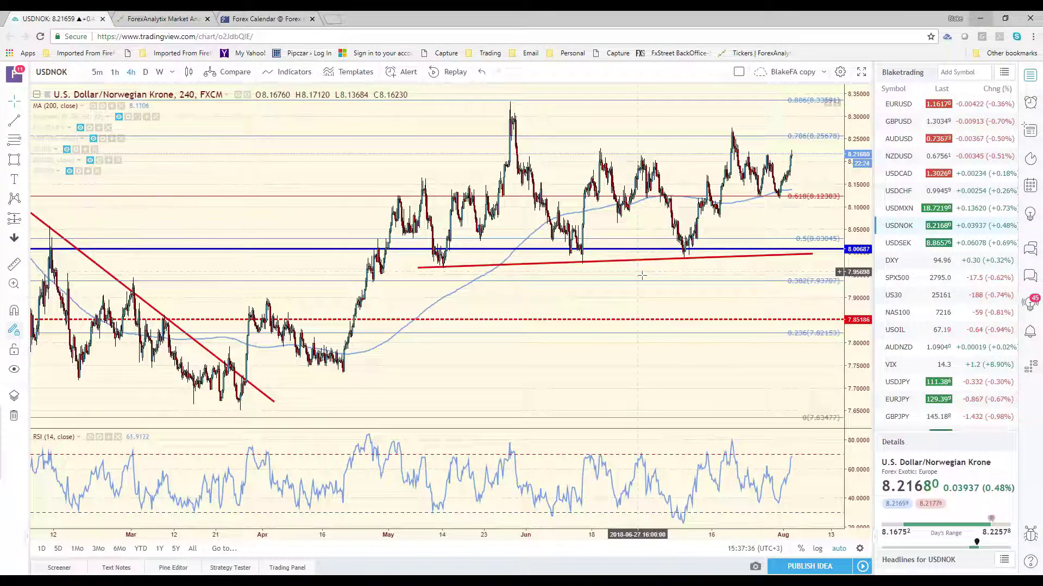
{"action": "left_click", "coordinate": [916, 248]}
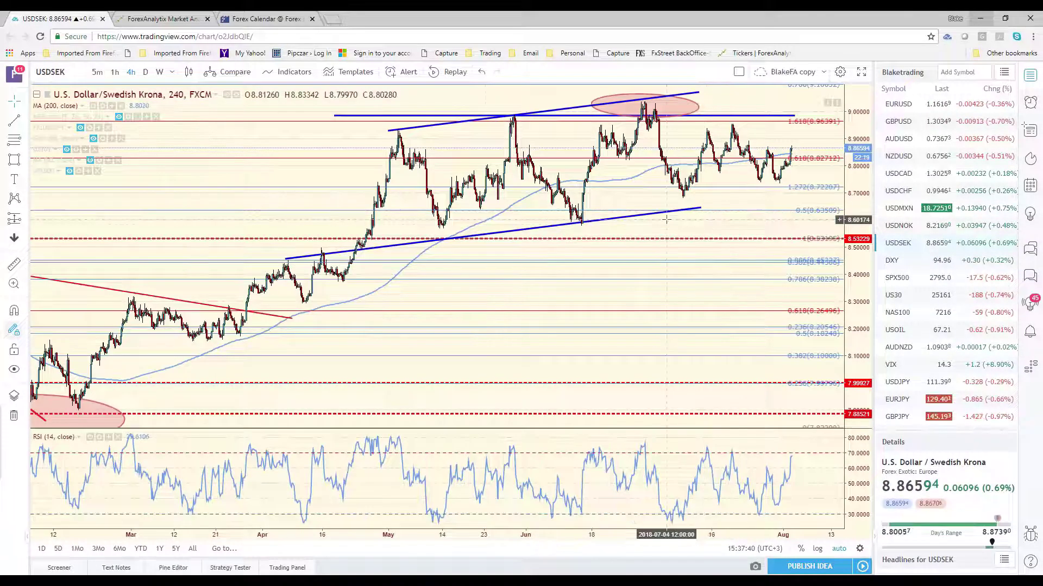
- Switch USDSEK to the daily interval and delete the two old blue trendlines
{"action": "left_click", "coordinate": [145, 73]}
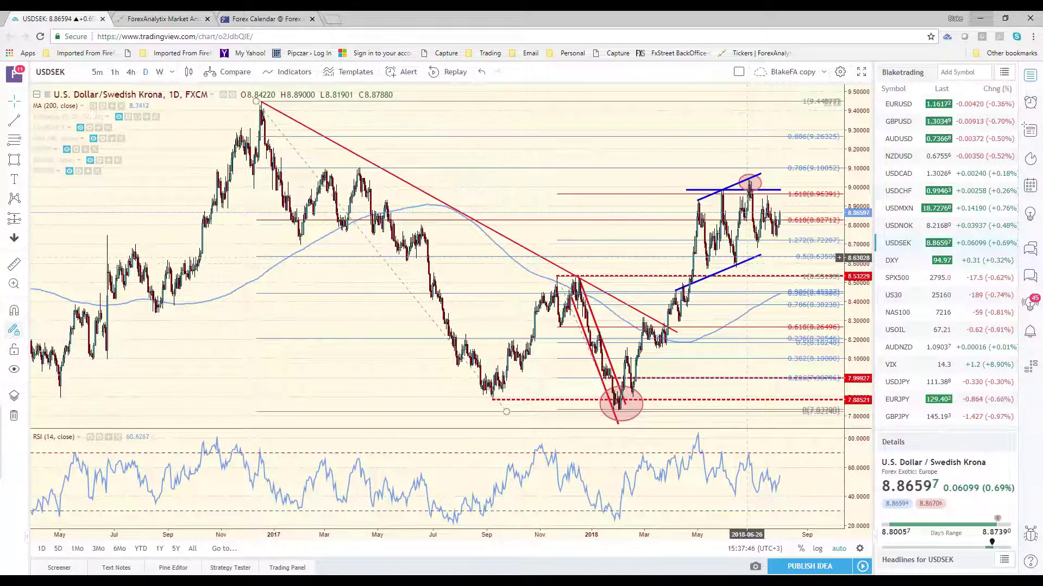
{"action": "left_click", "coordinate": [756, 257]}
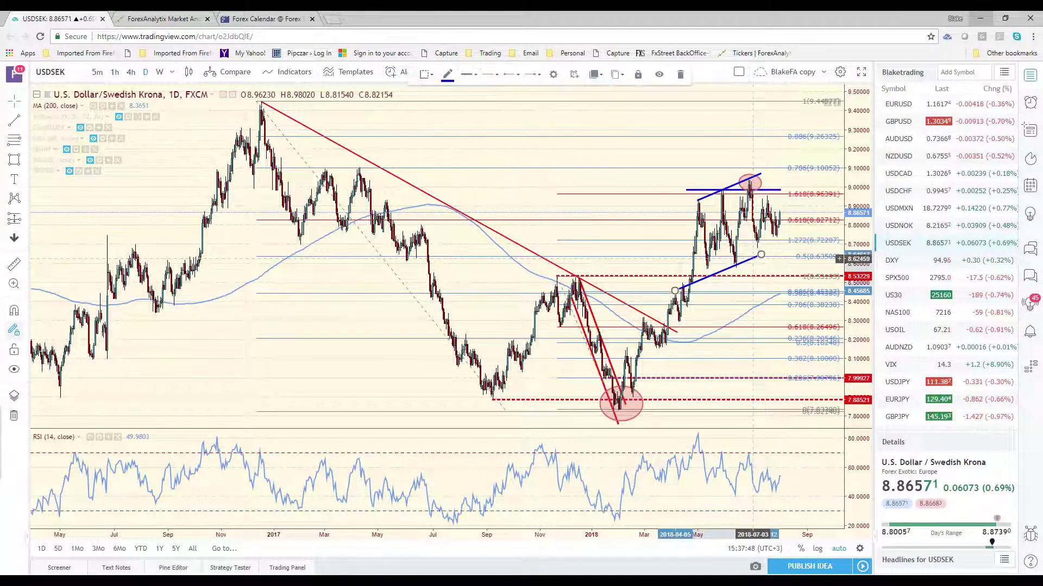
{"action": "key", "text": "Delete"}
{"action": "left_click", "coordinate": [728, 188]}
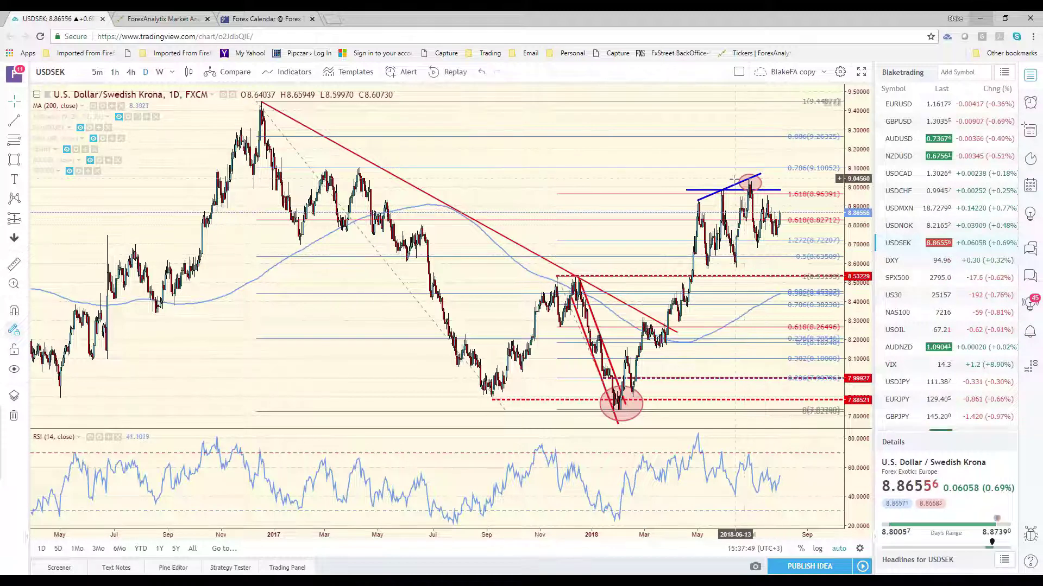
{"action": "key", "text": "Delete"}
- Reshape the short blue line into a steeper rising trendline and delete the pink top circle
{"action": "left_click", "coordinate": [777, 190]}
{"action": "left_click_drag", "start_coordinate": [780, 191], "coordinate": [786, 183]}
{"action": "left_click_drag", "start_coordinate": [687, 190], "coordinate": [697, 199]}
{"action": "left_click_drag", "start_coordinate": [783, 183], "coordinate": [786, 170]}
{"action": "left_click", "coordinate": [752, 175]}
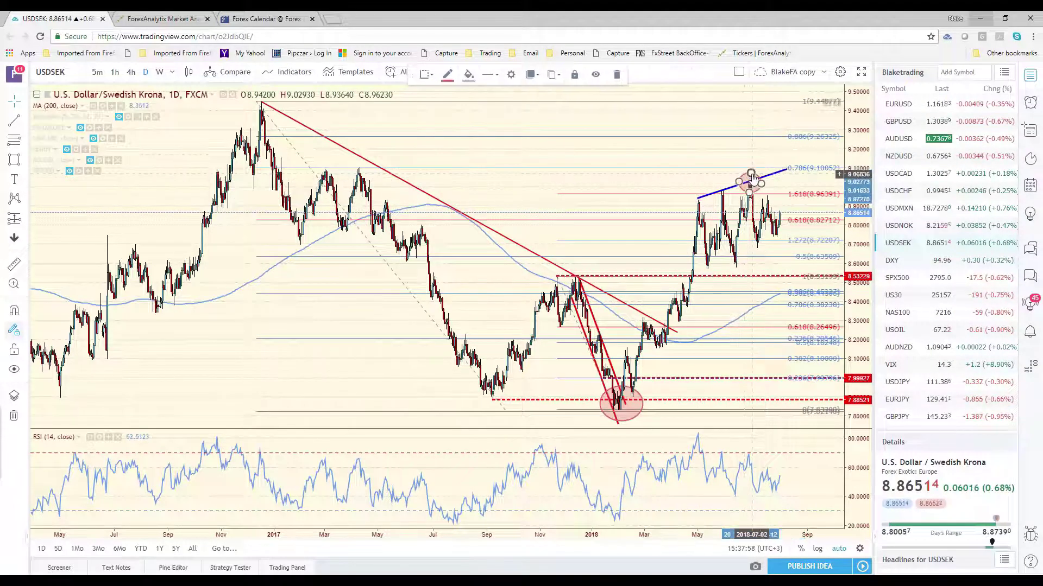
{"action": "key", "text": "Delete"}
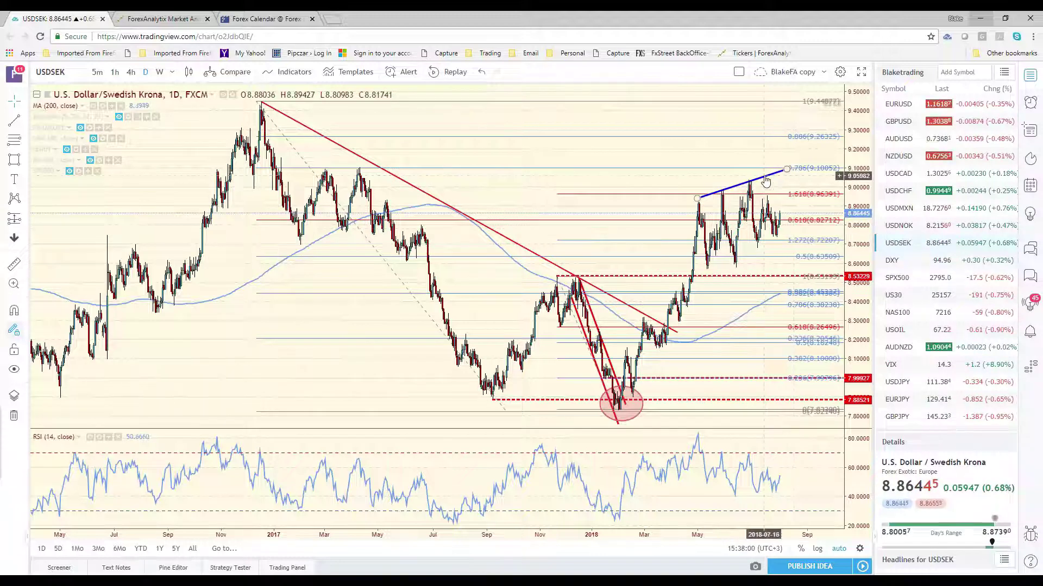
- Clone the blue trendline and move the copy down as the channel's lower line
{"action": "right_click", "coordinate": [766, 176]}
{"action": "left_click", "coordinate": [784, 298]}
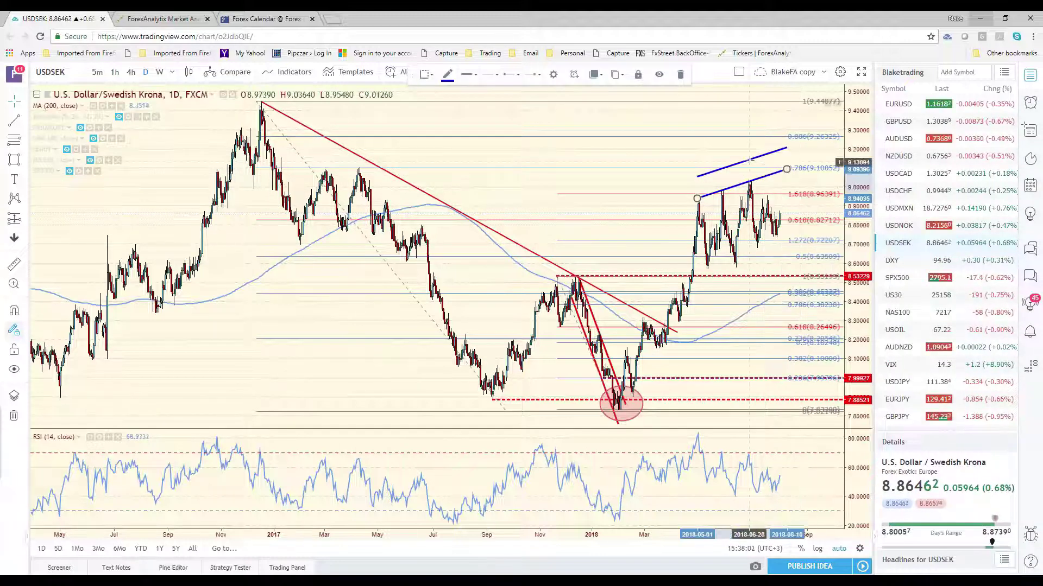
{"action": "left_click_drag", "start_coordinate": [753, 164], "coordinate": [758, 257]}
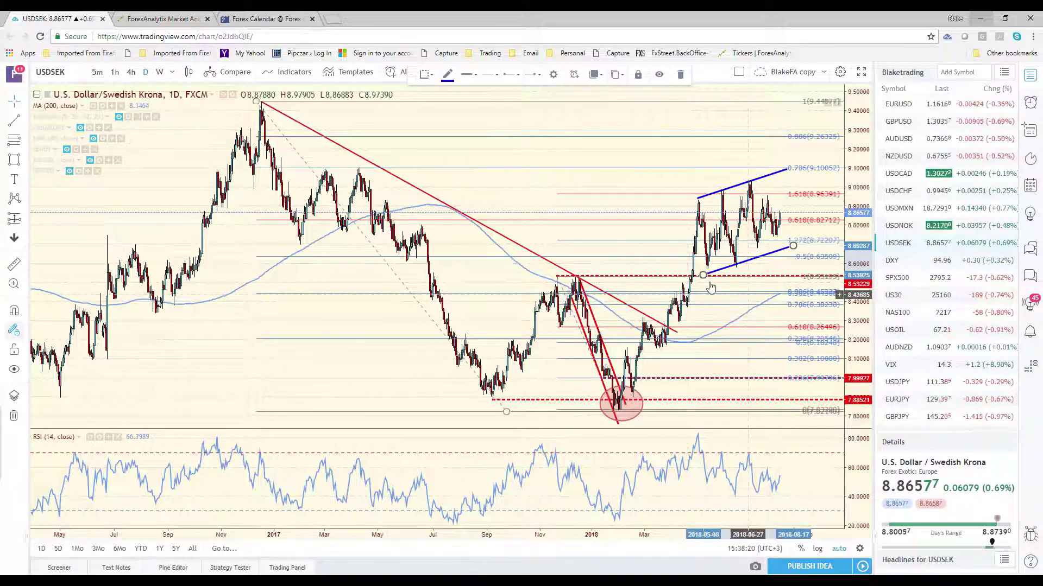
- Show USDSEK on the weekly interval, then switch the chart to DXY
{"action": "left_click", "coordinate": [160, 73]}
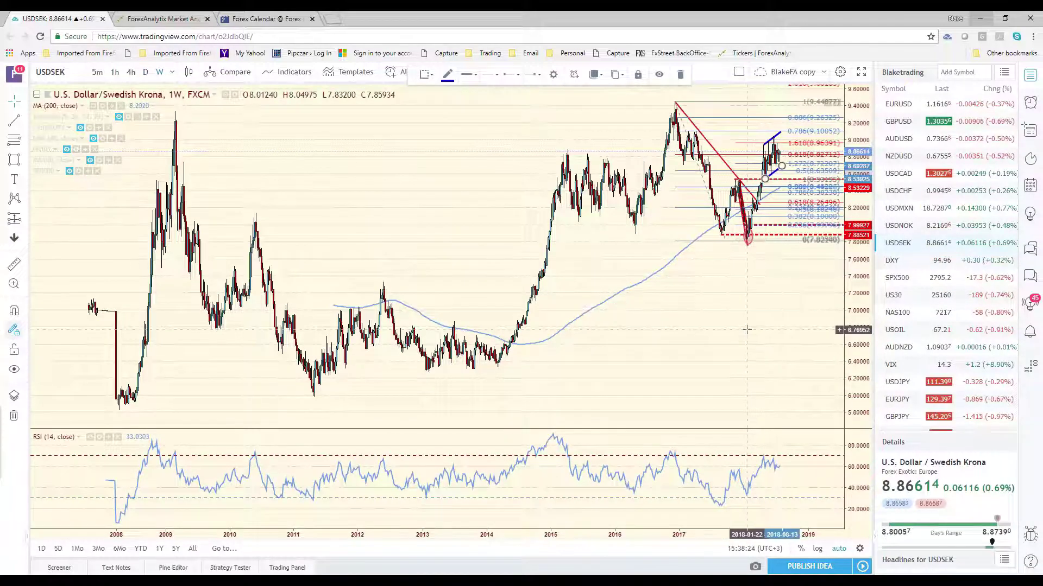
{"action": "scroll", "coordinate": [747, 330], "scroll_direction": "up", "scroll_amount": 3}
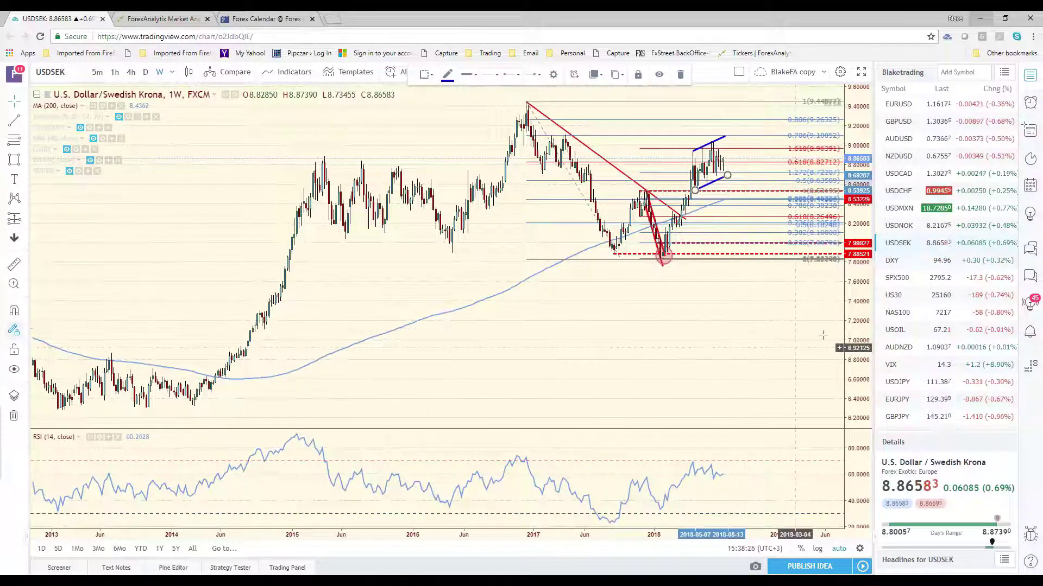
{"action": "left_click", "coordinate": [915, 269]}
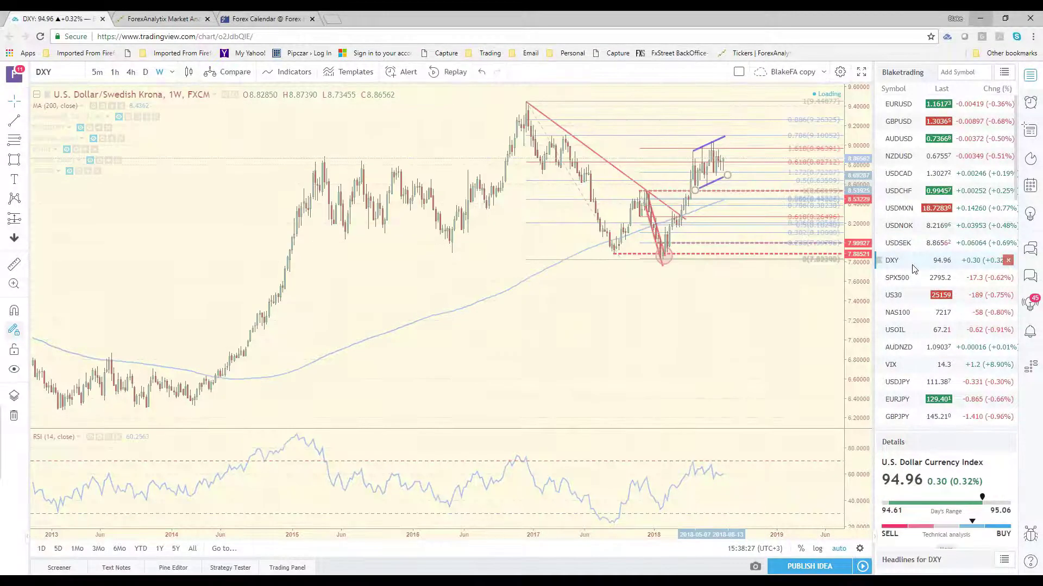
- Put DXY on the daily interval and select its red dashed 95.53 line
{"action": "left_click", "coordinate": [146, 72]}
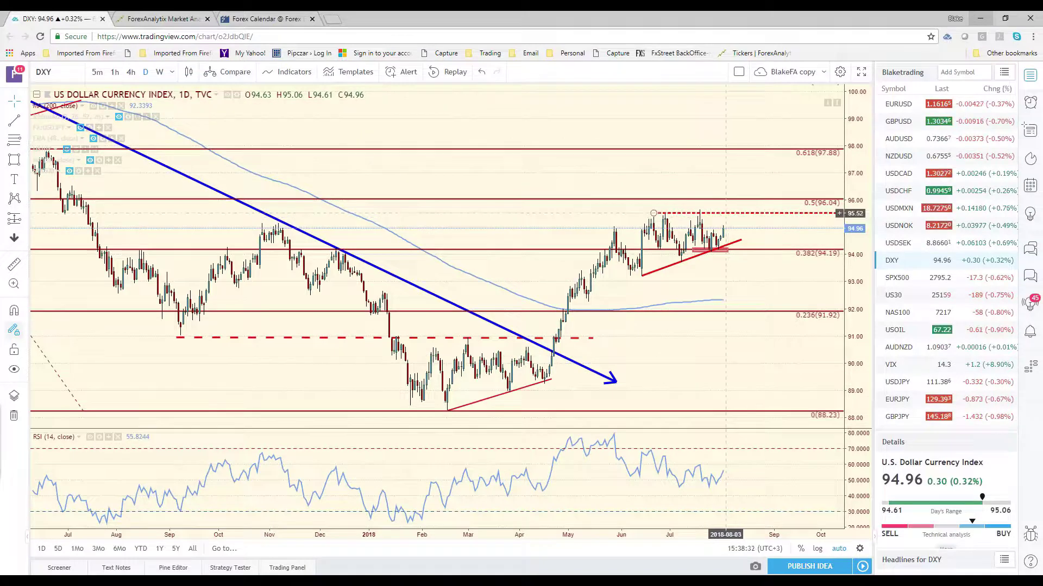
{"action": "left_click", "coordinate": [709, 213]}
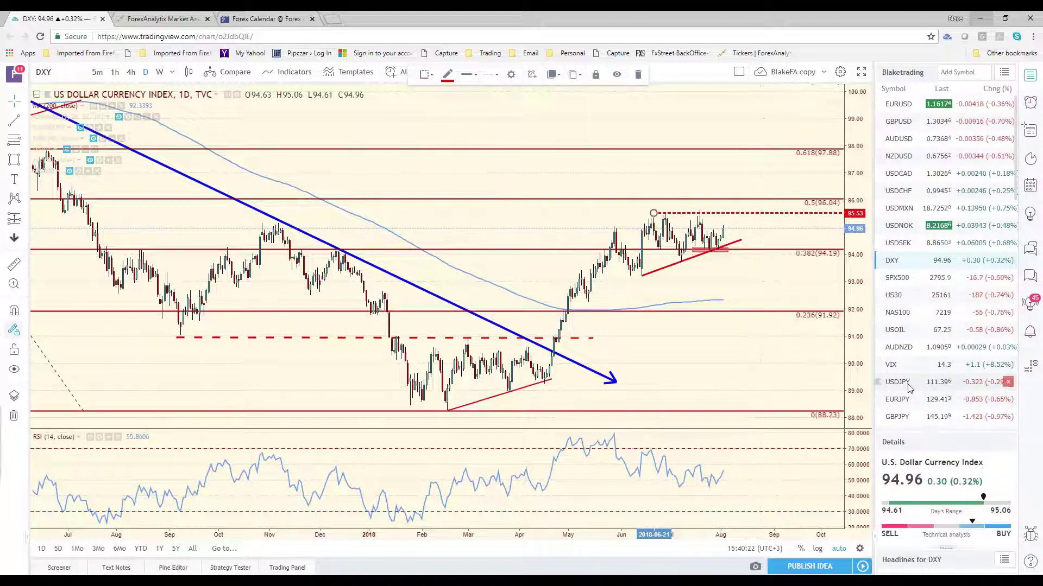
- Load the USOIL daily chart, zoom to about a year, then move to the ForexAnalytix tab
{"action": "left_click", "coordinate": [895, 330]}
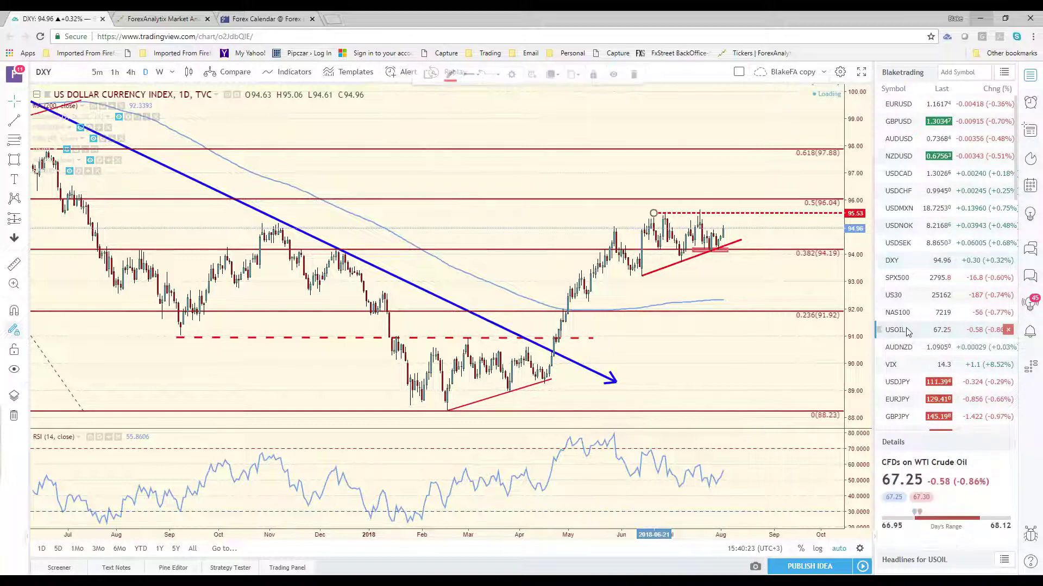
{"action": "scroll", "coordinate": [501, 325], "scroll_direction": "down", "scroll_amount": 2}
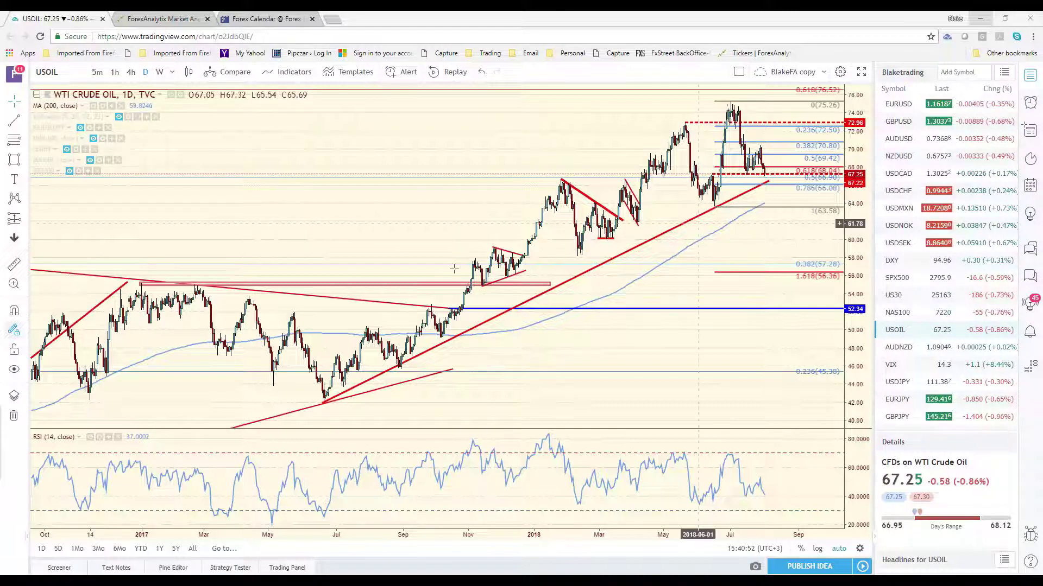
{"action": "scroll", "coordinate": [780, 292], "scroll_direction": "up", "scroll_amount": 3}
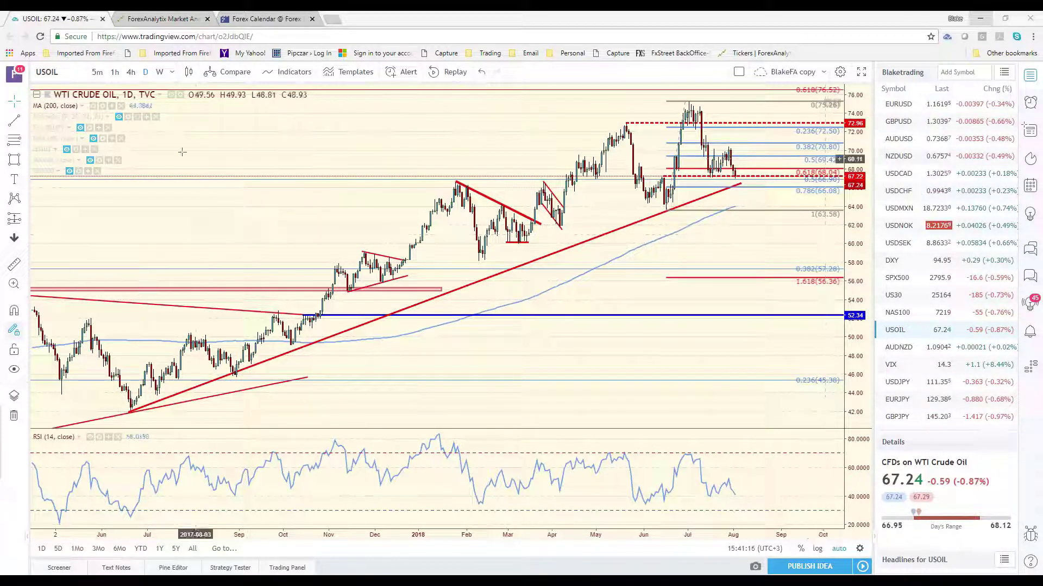
{"action": "key", "text": "ctrl+Tab"}
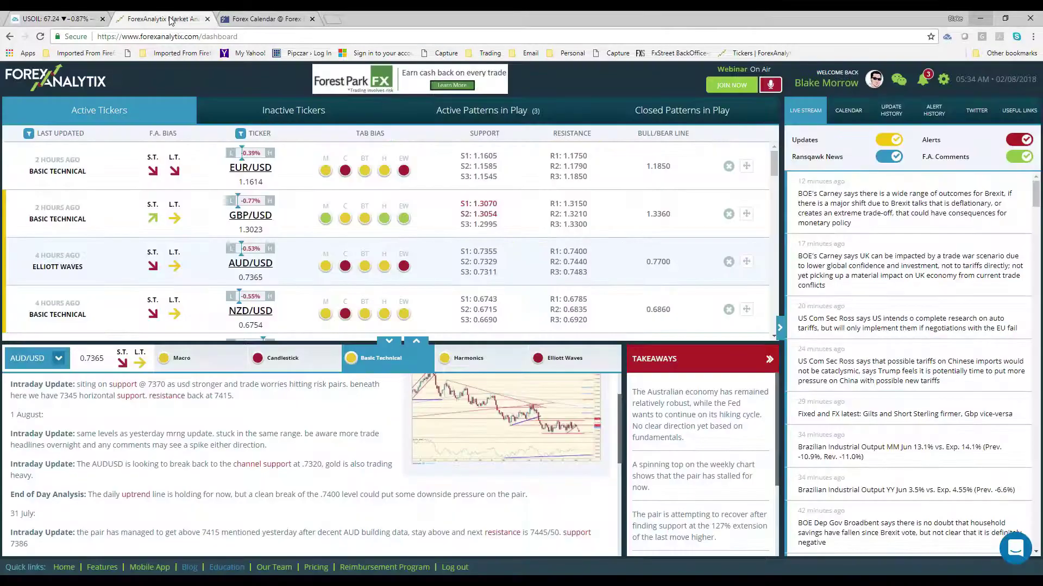
- Switch to the Forex Factory calendar showing Aug 2 events
{"action": "left_click", "coordinate": [258, 21]}
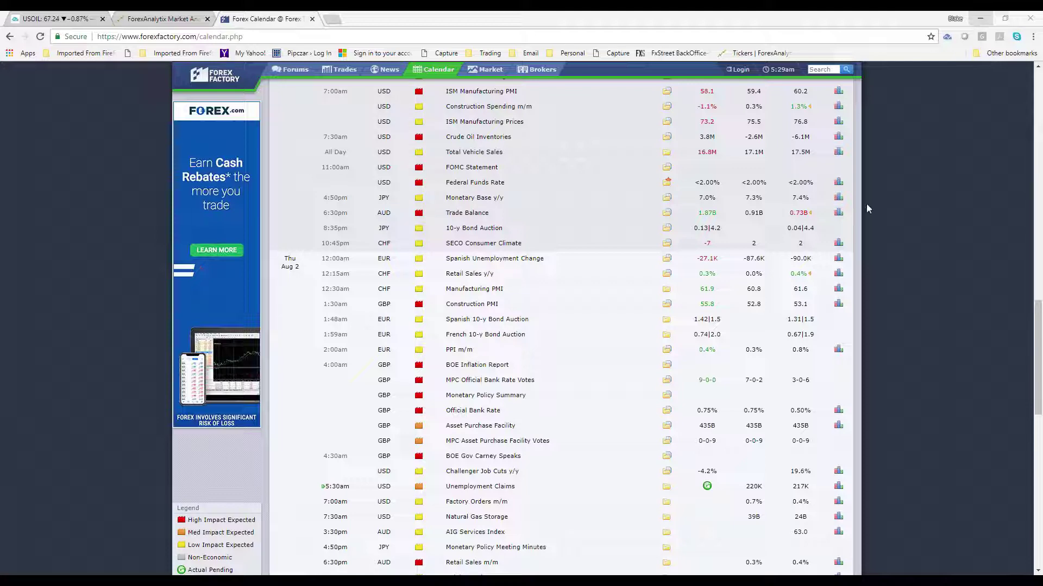
- Move from Forex Factory to the ForexAnalytix dashboard's EUR/USD Harmonics commentary
{"action": "left_click", "coordinate": [48, 17]}
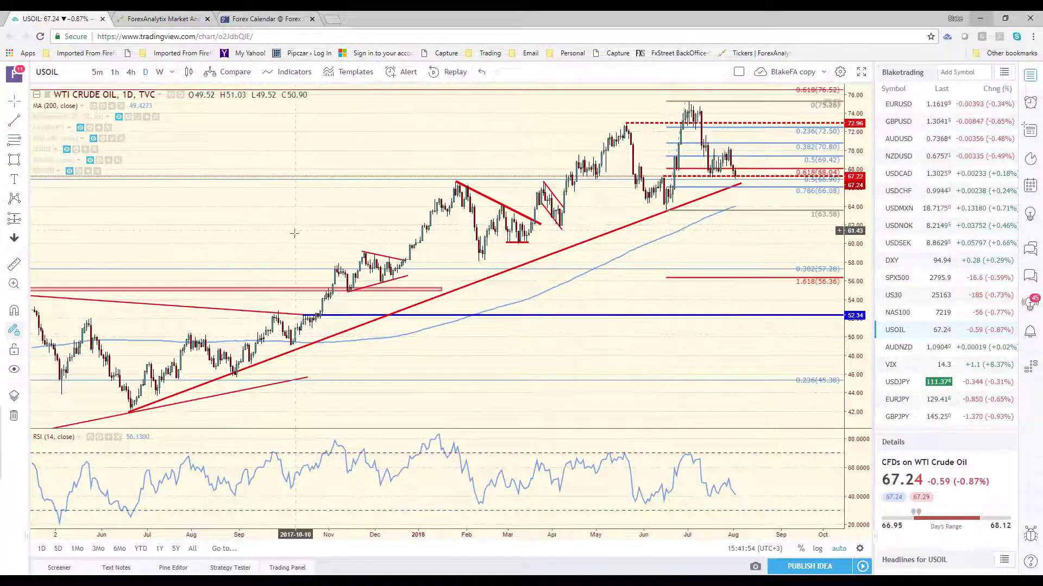
{"action": "left_click", "coordinate": [168, 19]}
- View the enlarged EUR/USD Harmonics daily chart, then return to the TradingView USOIL daily chart
{"action": "left_click", "coordinate": [387, 185]}
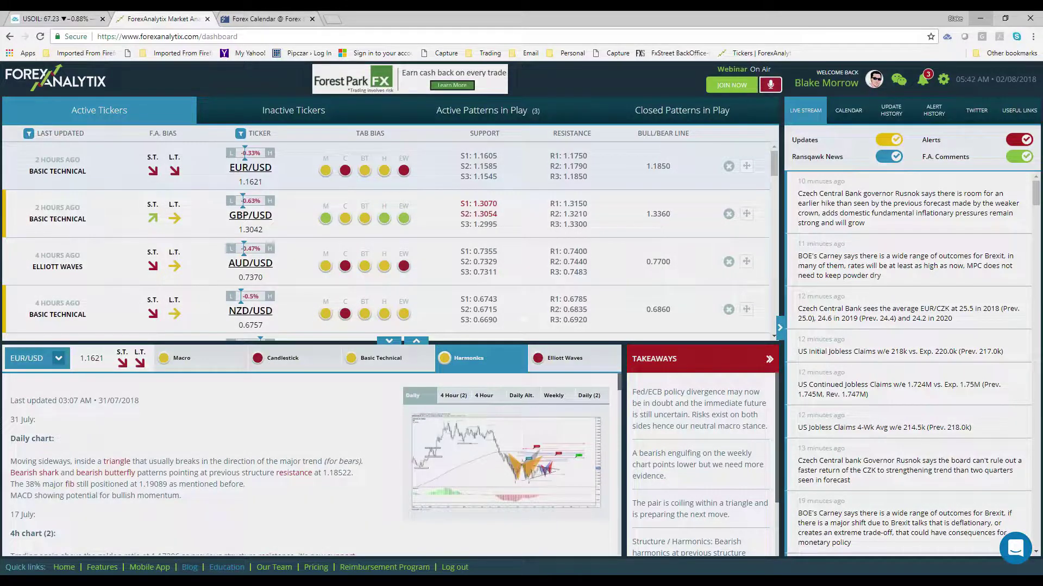
{"action": "left_click", "coordinate": [526, 457]}
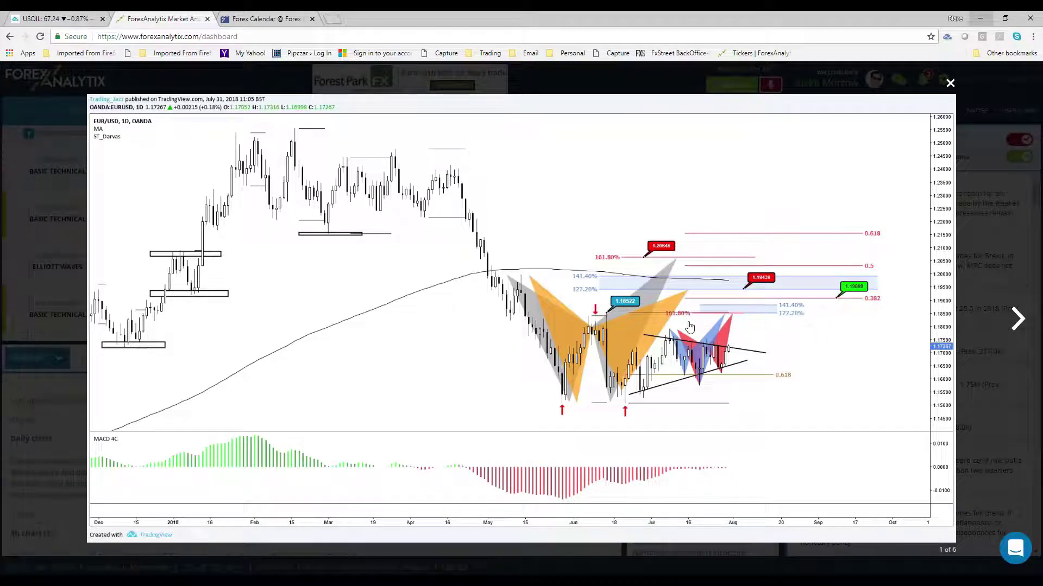
{"action": "left_click", "coordinate": [949, 84]}
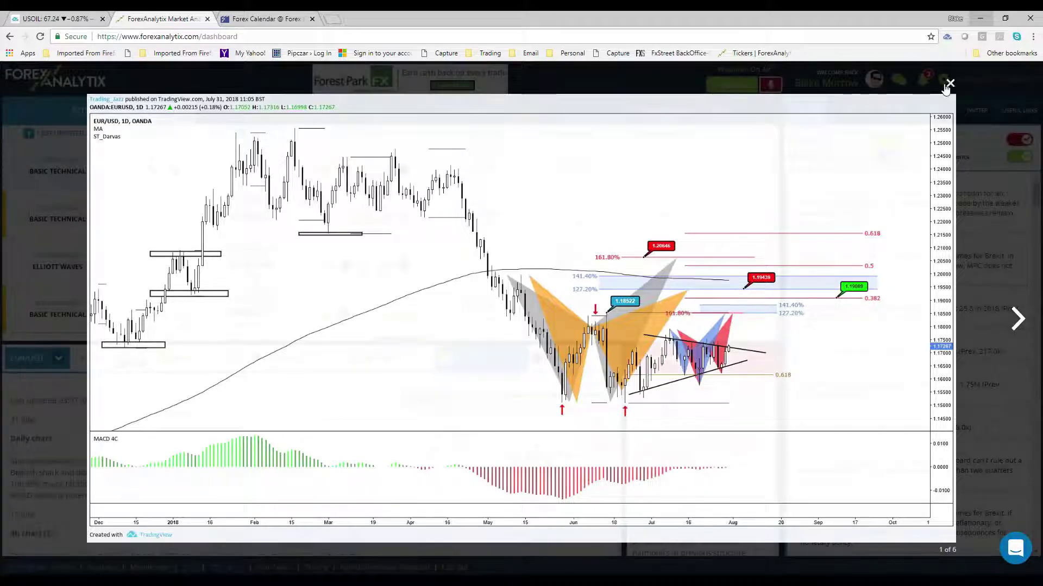
{"action": "key", "text": "ctrl+shift+Tab"}
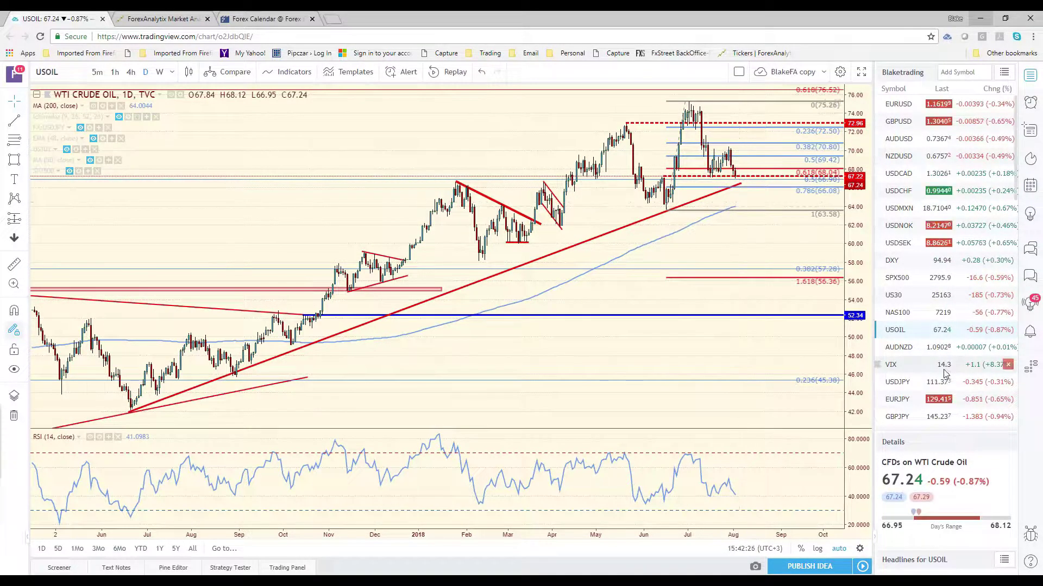
- Review the gold XAUUSD daily chart zoomed out over 2016–2018, then load silver XAGUSD
{"action": "scroll", "coordinate": [945, 373], "scroll_direction": "down", "scroll_amount": 5}
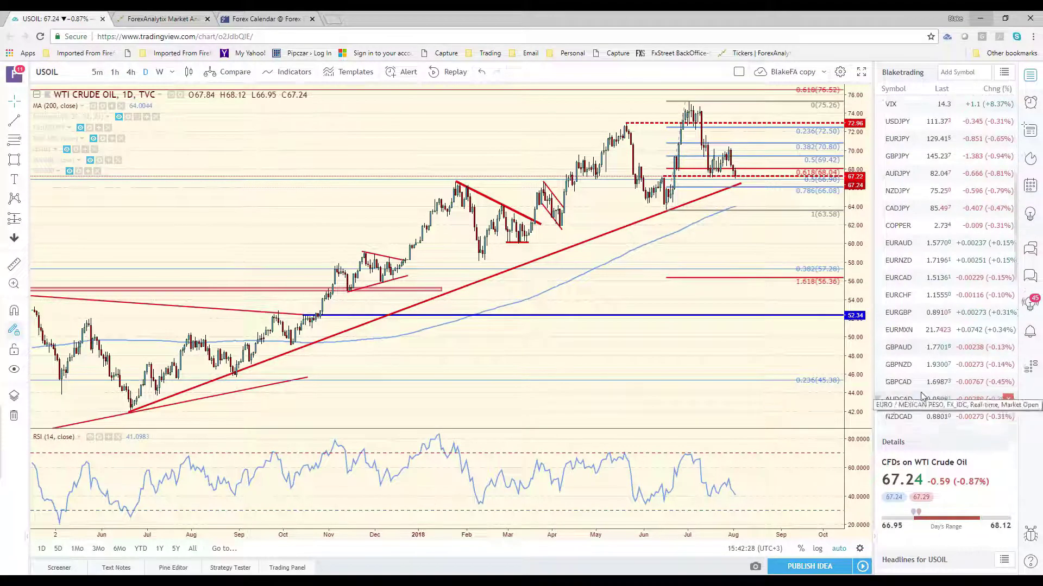
{"action": "scroll", "coordinate": [922, 396], "scroll_direction": "down", "scroll_amount": 5}
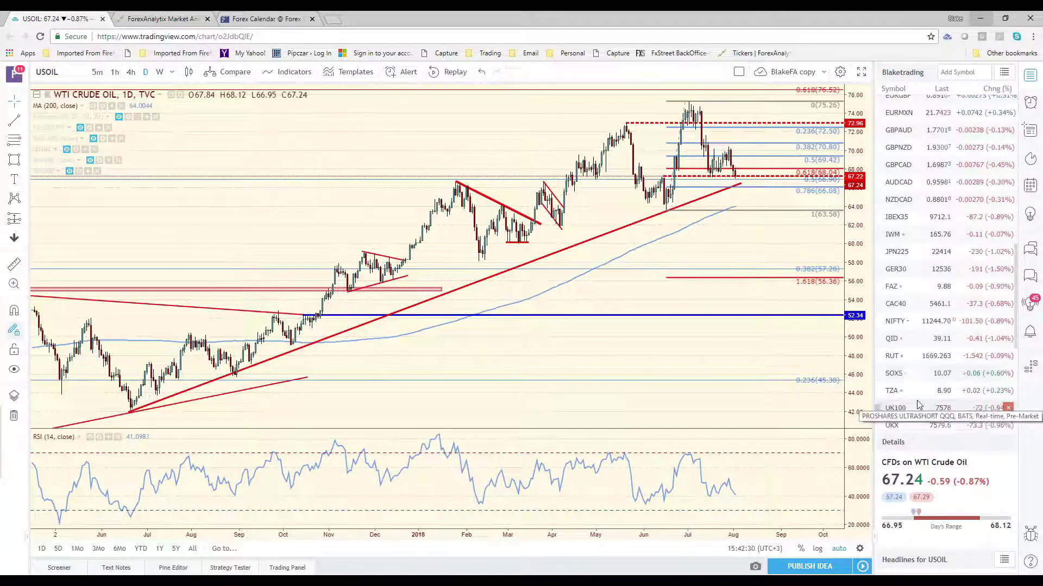
{"action": "scroll", "coordinate": [918, 405], "scroll_direction": "down", "scroll_amount": 2}
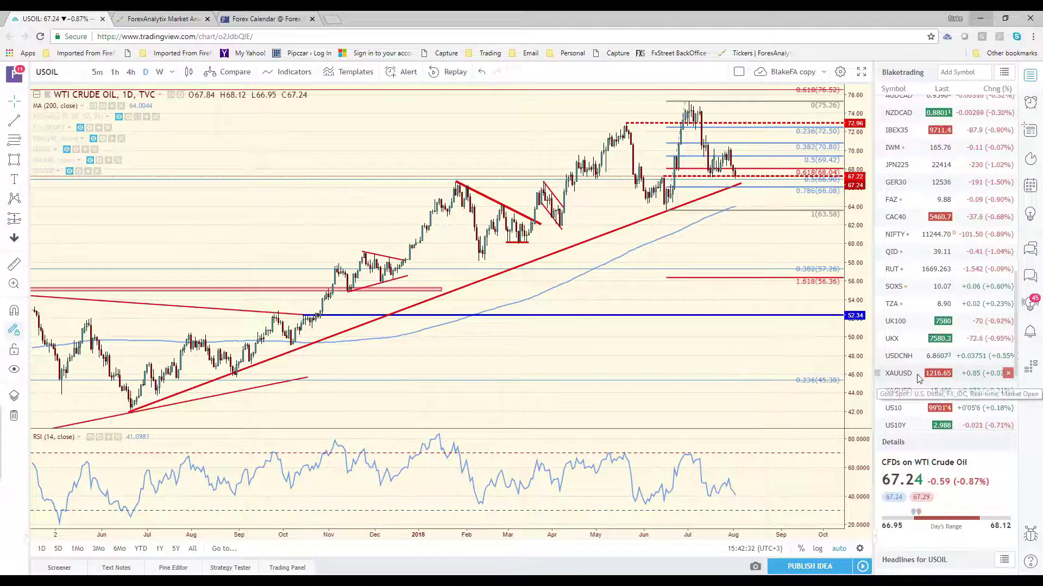
{"action": "left_click", "coordinate": [919, 378]}
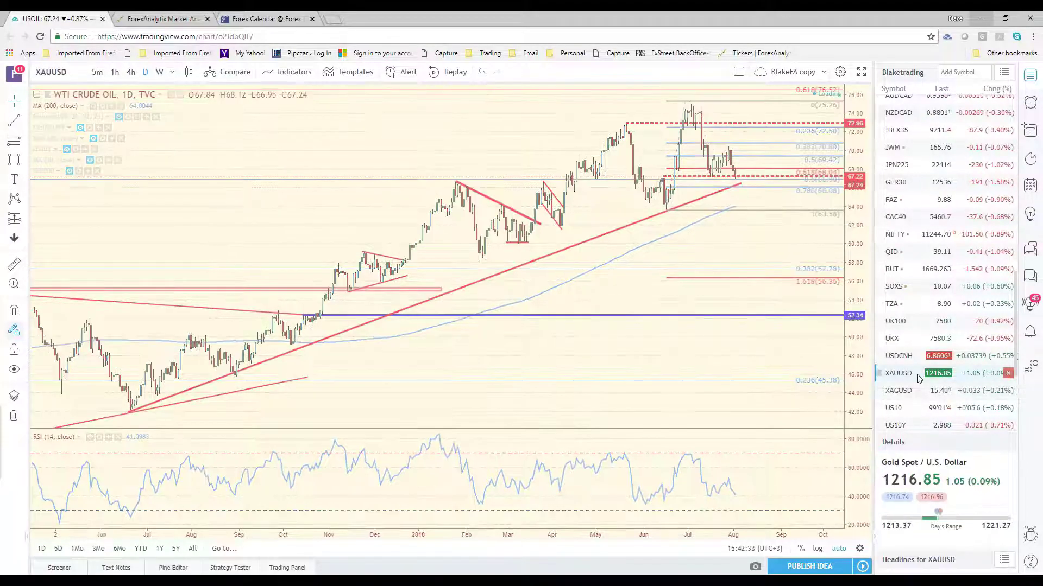
{"action": "scroll", "coordinate": [773, 382], "scroll_direction": "down", "scroll_amount": 3}
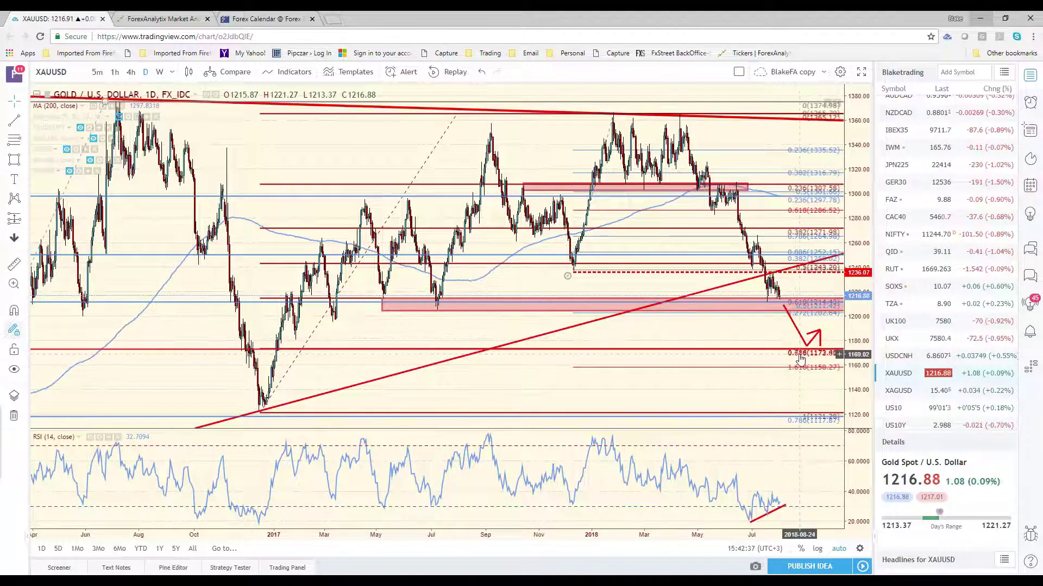
{"action": "scroll", "coordinate": [803, 352], "scroll_direction": "down", "scroll_amount": 2}
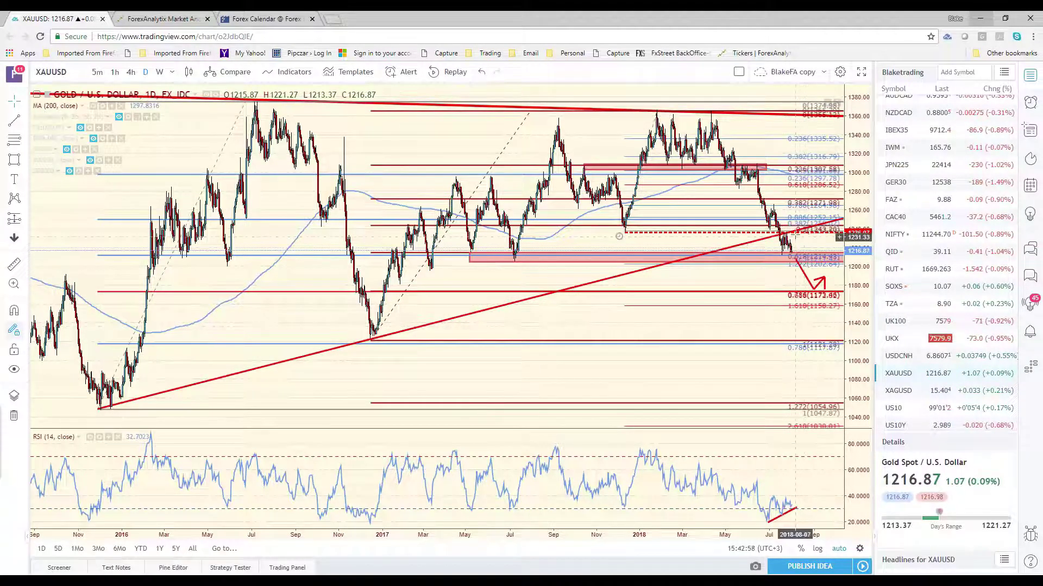
{"action": "left_click", "coordinate": [902, 392]}
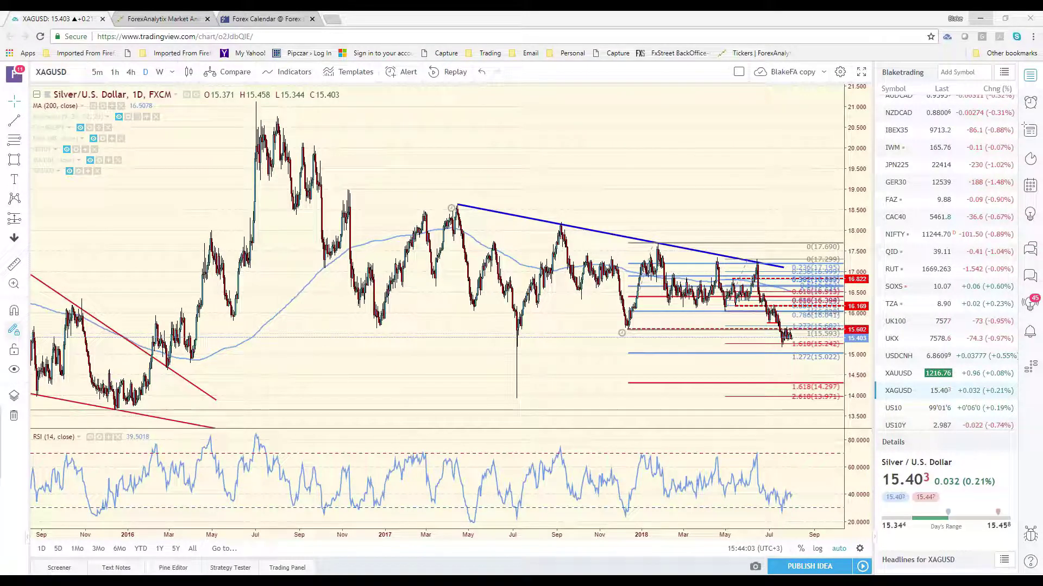
- Minimize all windows with Win+D to reveal the Windows desktop
{"action": "key", "text": "super+d"}
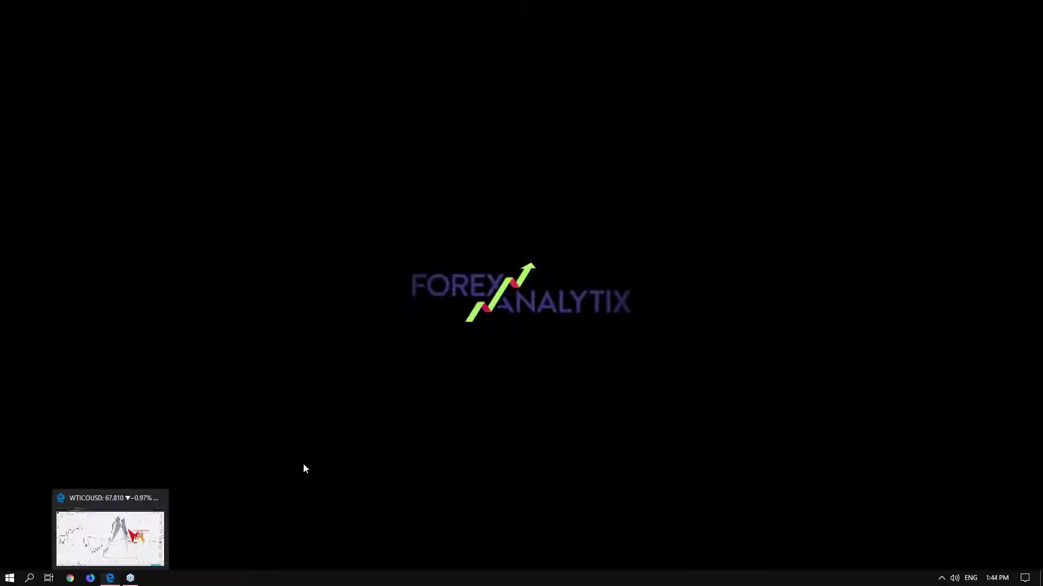
- Restore the WTI crude oil 4-hour chart and zoom in on its harmonic patterns
{"action": "key", "text": "super+d"}
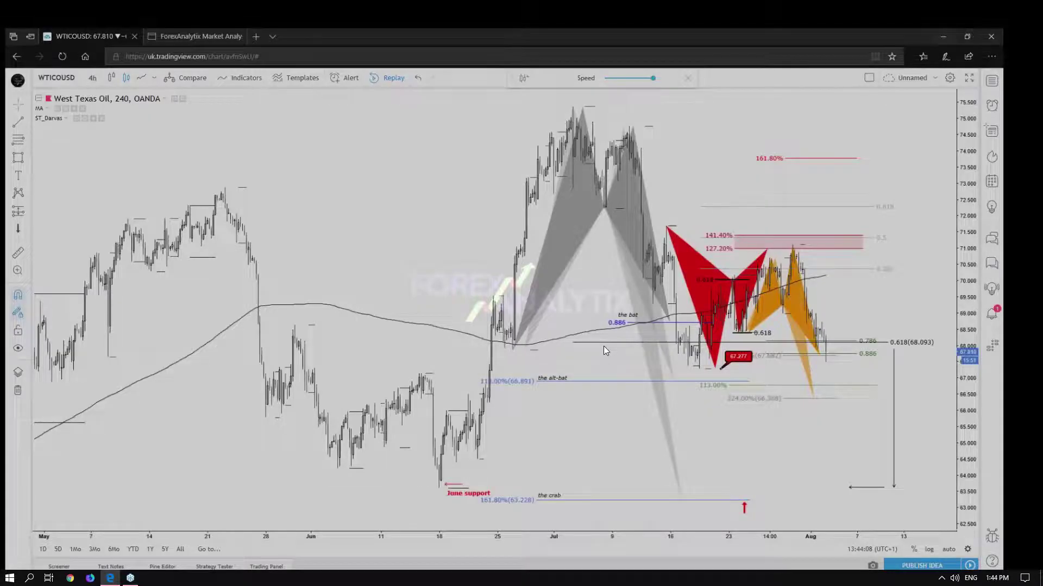
{"action": "scroll", "coordinate": [603, 347], "scroll_direction": "up", "scroll_amount": 3}
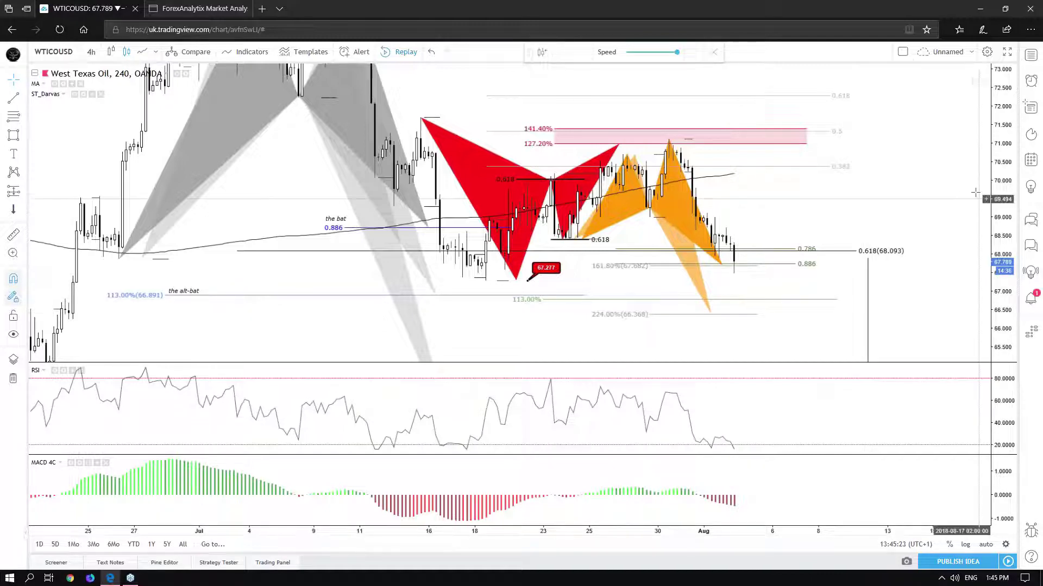
- Frame the red and orange harmonic patterns and enlarge the price pane above the RSI
{"action": "left_click_drag", "start_coordinate": [956, 212], "coordinate": [927, 242]}
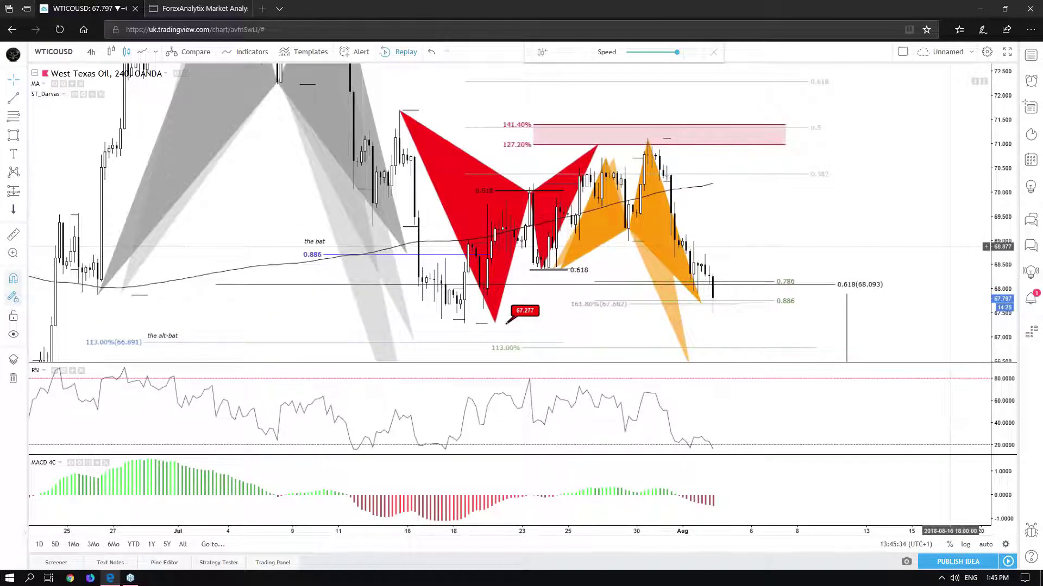
{"action": "scroll", "coordinate": [950, 246], "scroll_direction": "up", "scroll_amount": 2}
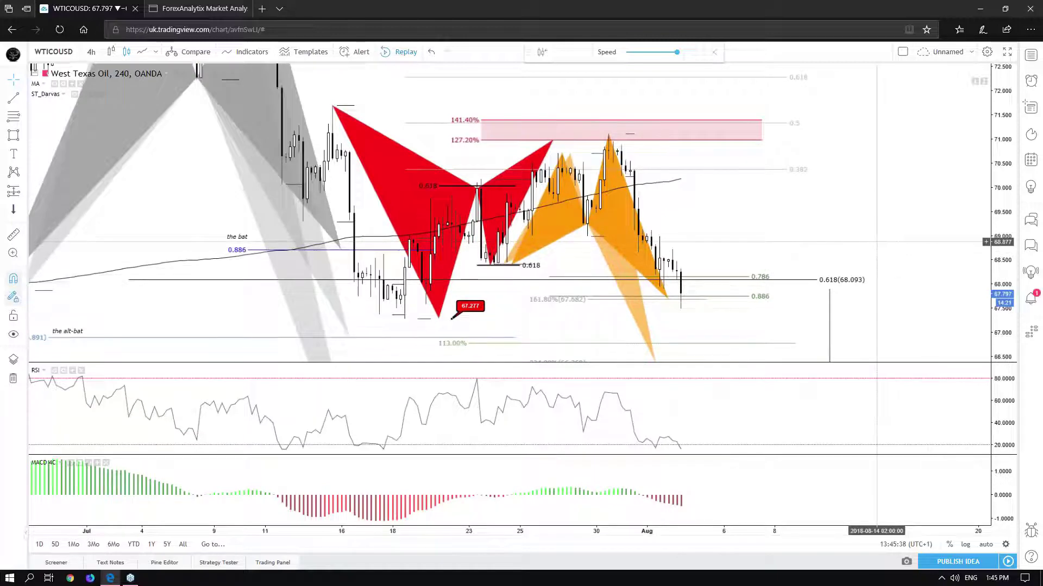
{"action": "left_click_drag", "start_coordinate": [890, 247], "coordinate": [898, 245]}
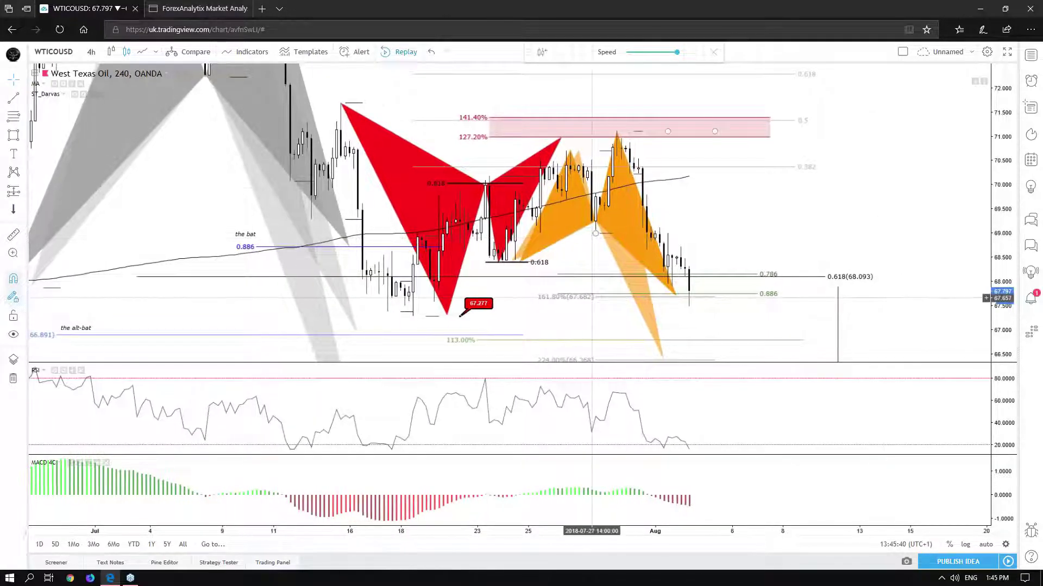
{"action": "mouse_move", "coordinate": [201, 8]}
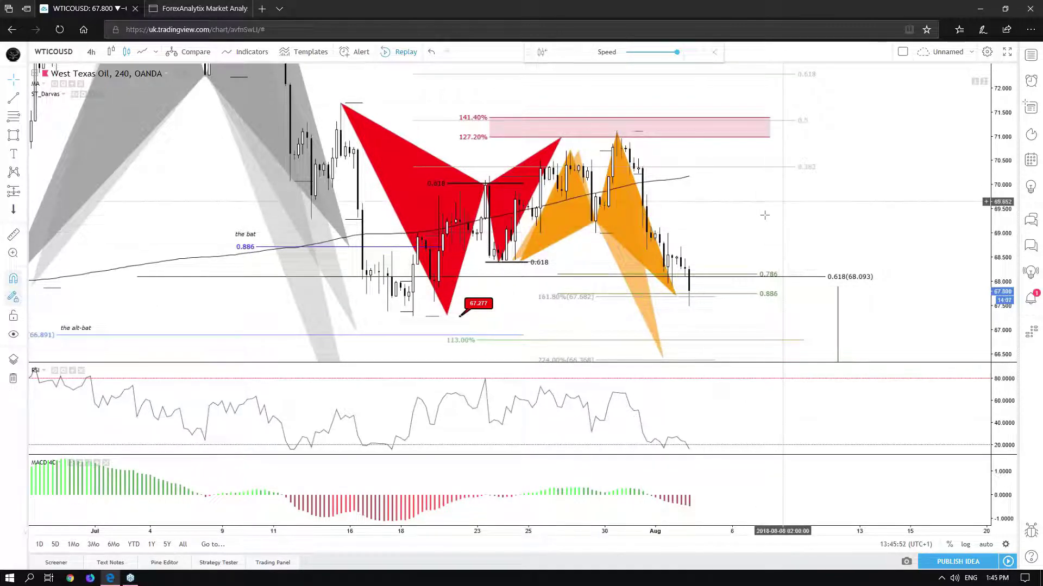
{"action": "left_click_drag", "start_coordinate": [800, 214], "coordinate": [847, 196]}
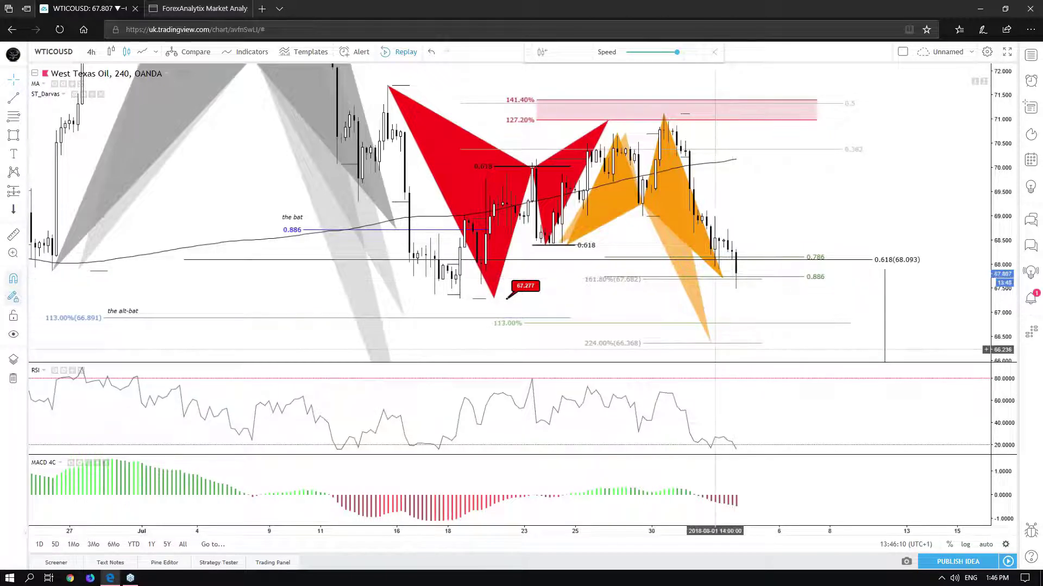
{"action": "left_click", "coordinate": [592, 348]}
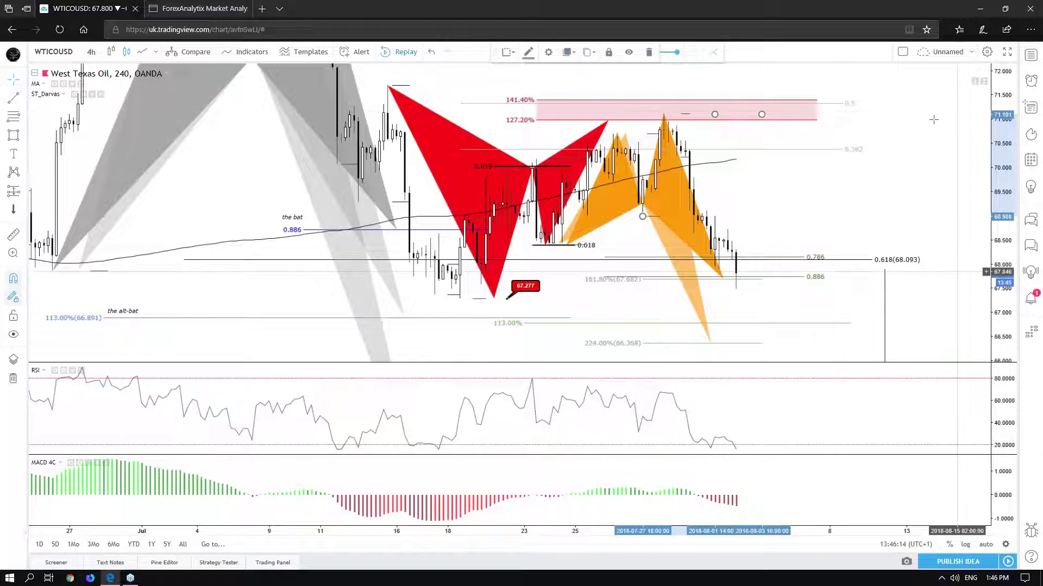
{"action": "left_click", "coordinate": [886, 124]}
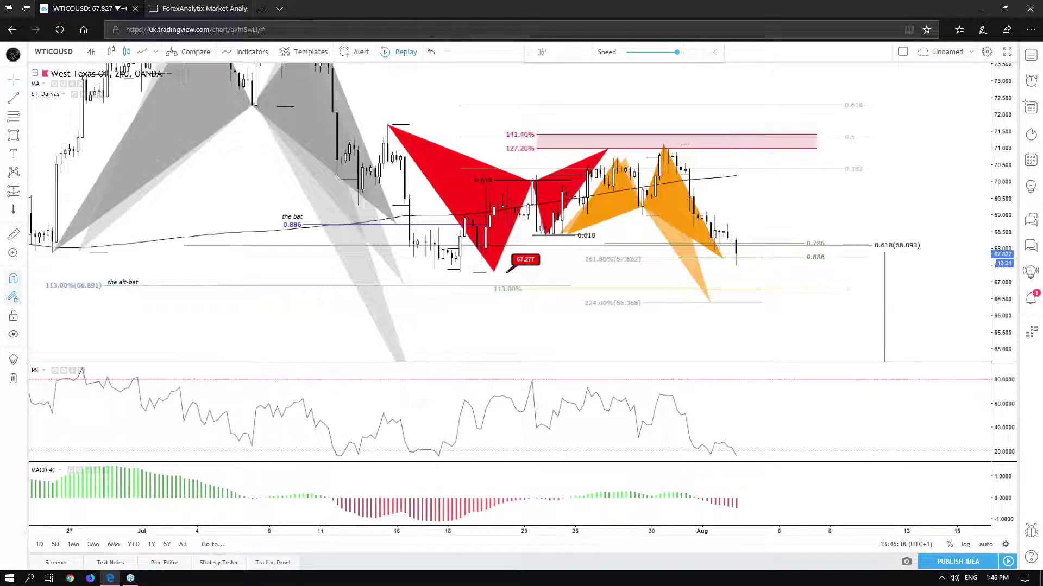
{"action": "left_click_drag", "start_coordinate": [689, 362], "coordinate": [689, 385]}
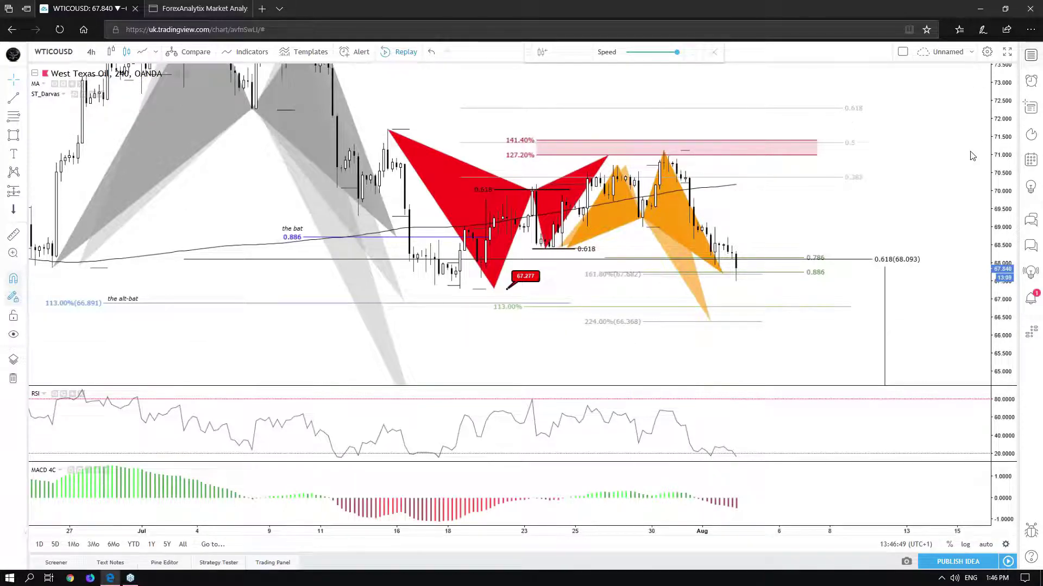
- Switch the watchlist to Flagged List and load the SPX500USD 4-hour chart
{"action": "left_click", "coordinate": [1030, 55]}
{"action": "left_click", "coordinate": [1006, 52]}
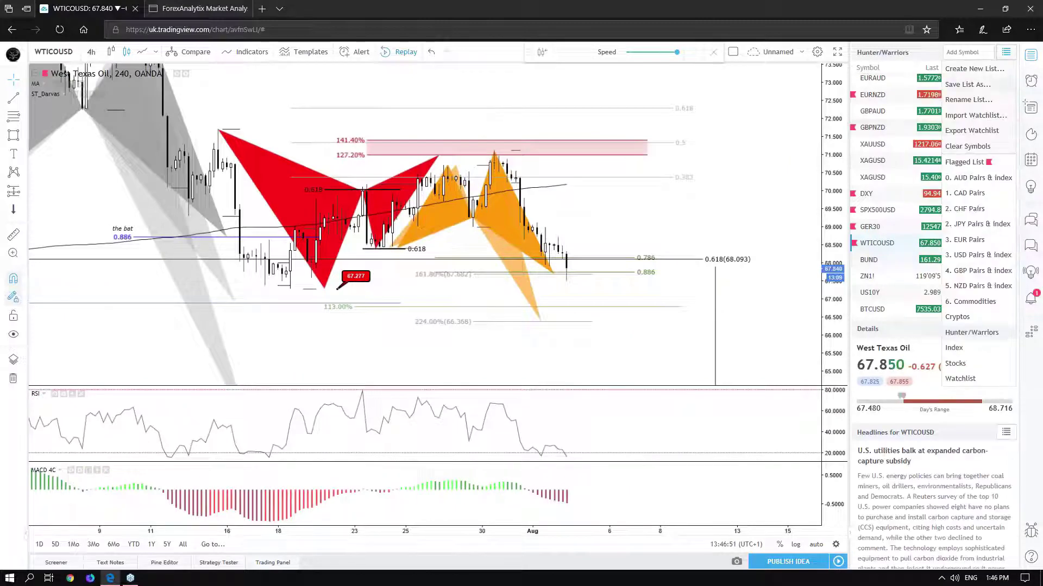
{"action": "left_click", "coordinate": [965, 162]}
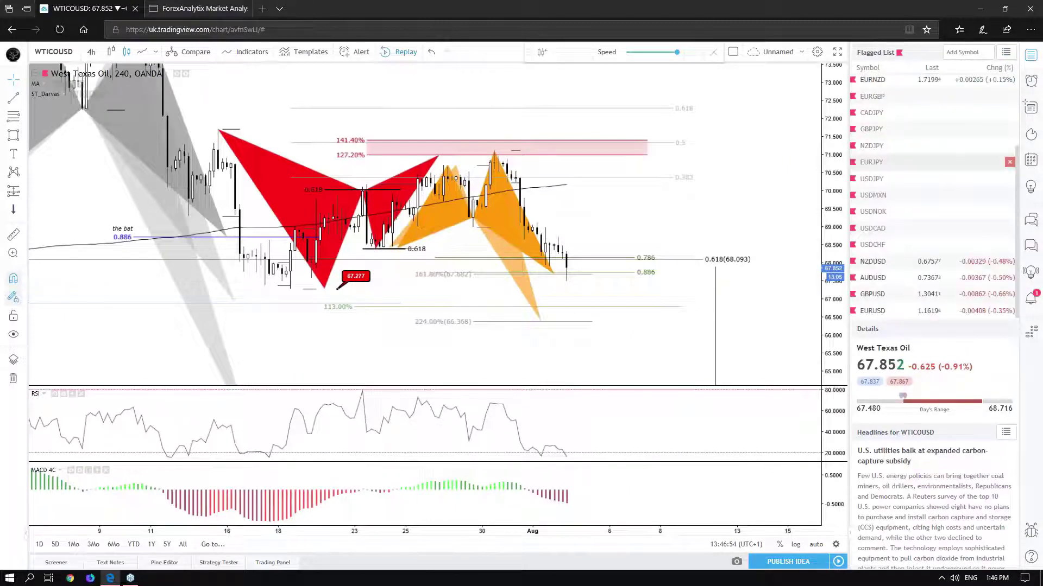
{"action": "scroll", "coordinate": [872, 112], "scroll_direction": "down", "scroll_amount": 1}
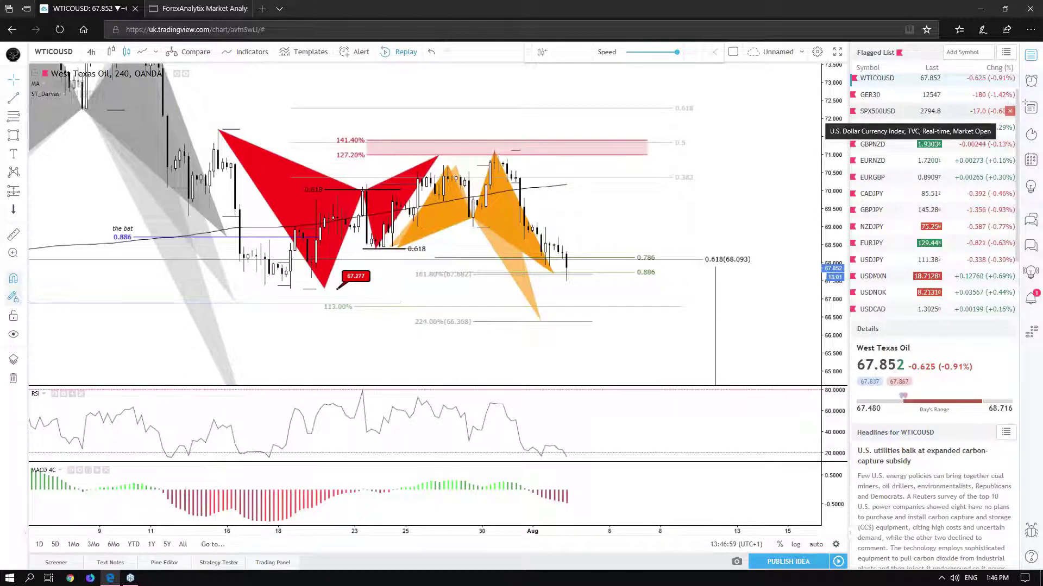
{"action": "left_click", "coordinate": [877, 111]}
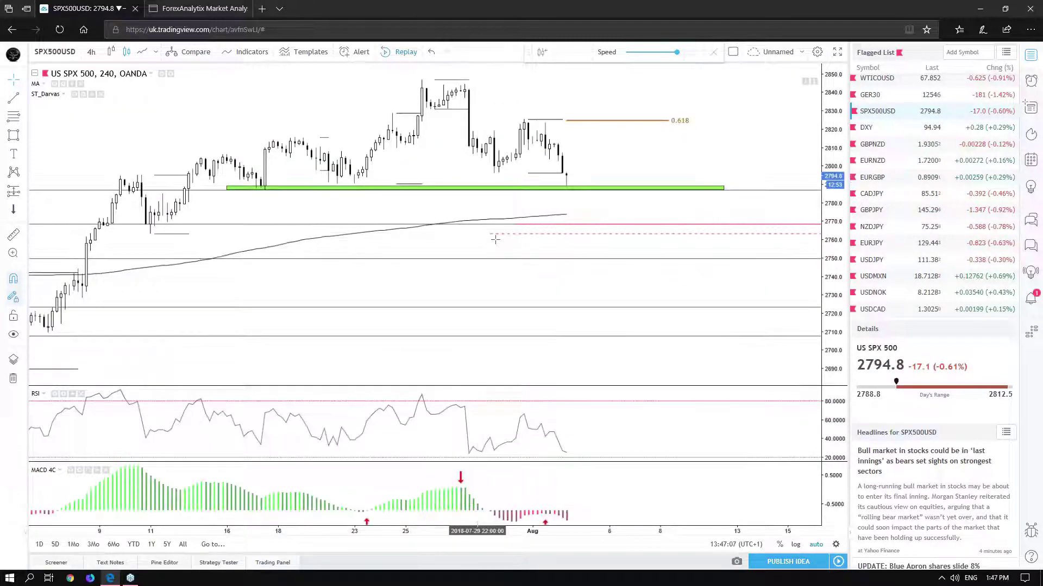
- Close the watchlist to widen the SPX 500 chart and move the green zone onto 0.382
{"action": "scroll", "coordinate": [504, 245], "scroll_direction": "down", "scroll_amount": 3}
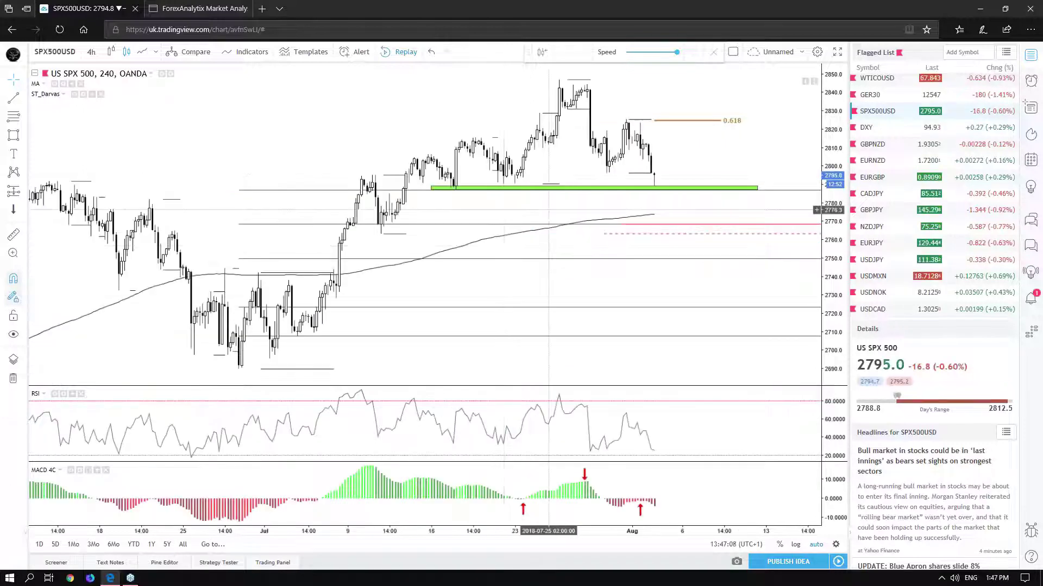
{"action": "left_click", "coordinate": [1030, 55]}
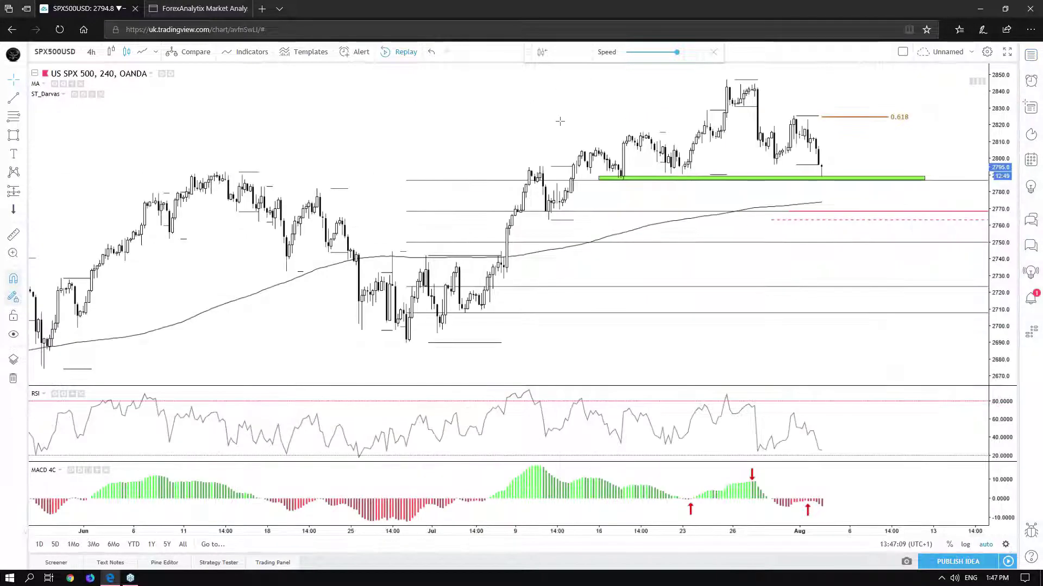
{"action": "left_click_drag", "start_coordinate": [379, 131], "coordinate": [347, 135]}
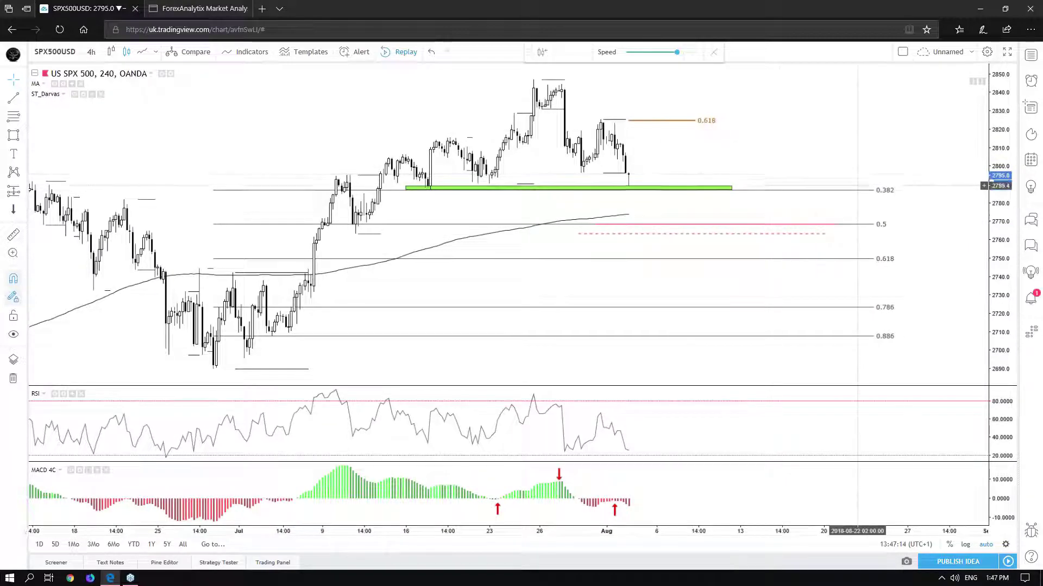
{"action": "left_click_drag", "start_coordinate": [725, 187], "coordinate": [719, 206]}
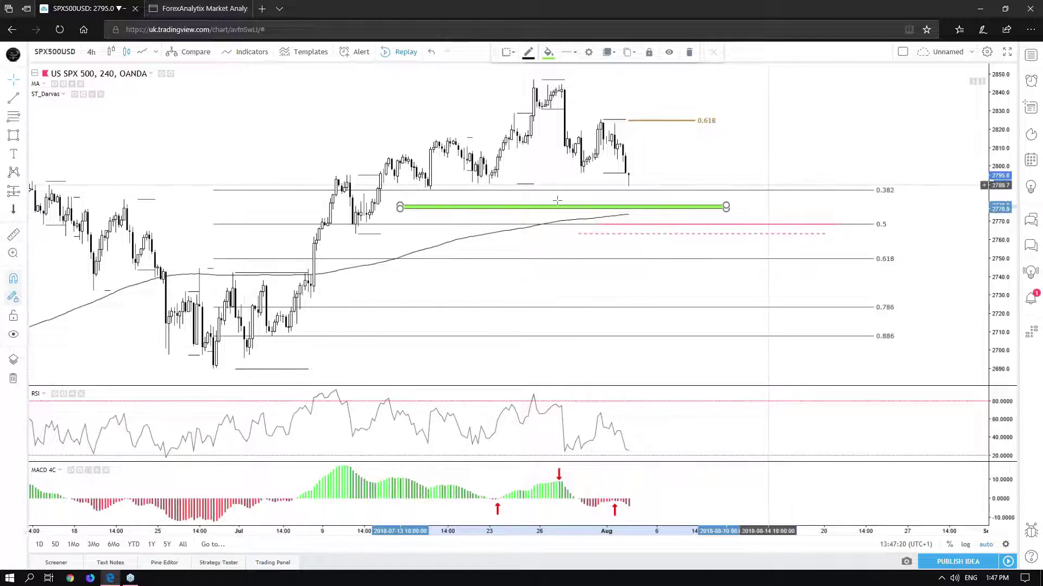
{"action": "left_click_drag", "start_coordinate": [573, 208], "coordinate": [577, 194]}
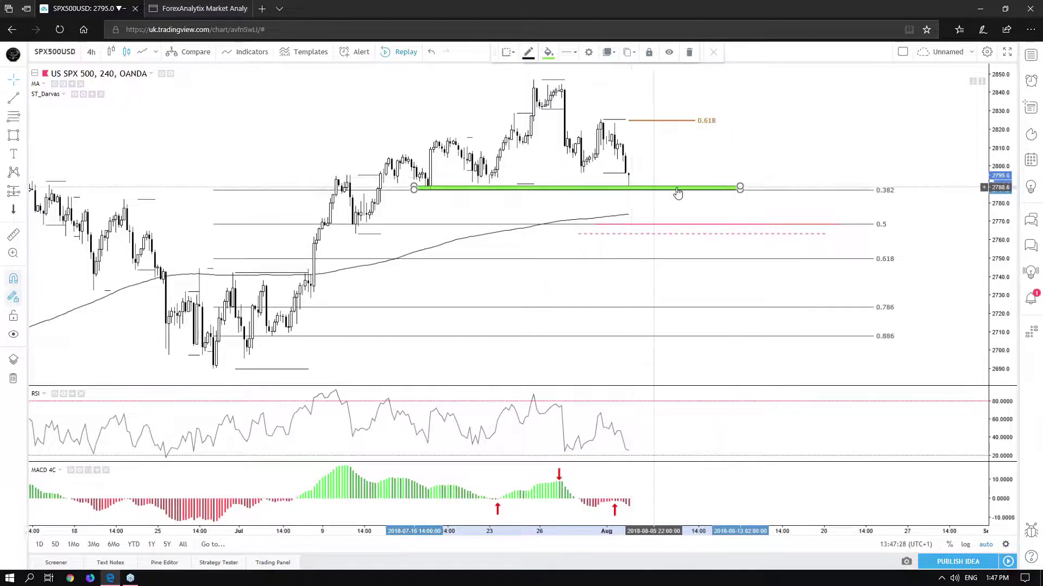
- Draw an arrow from the green support zone up to the 0.618 level
{"action": "left_click", "coordinate": [59, 223]}
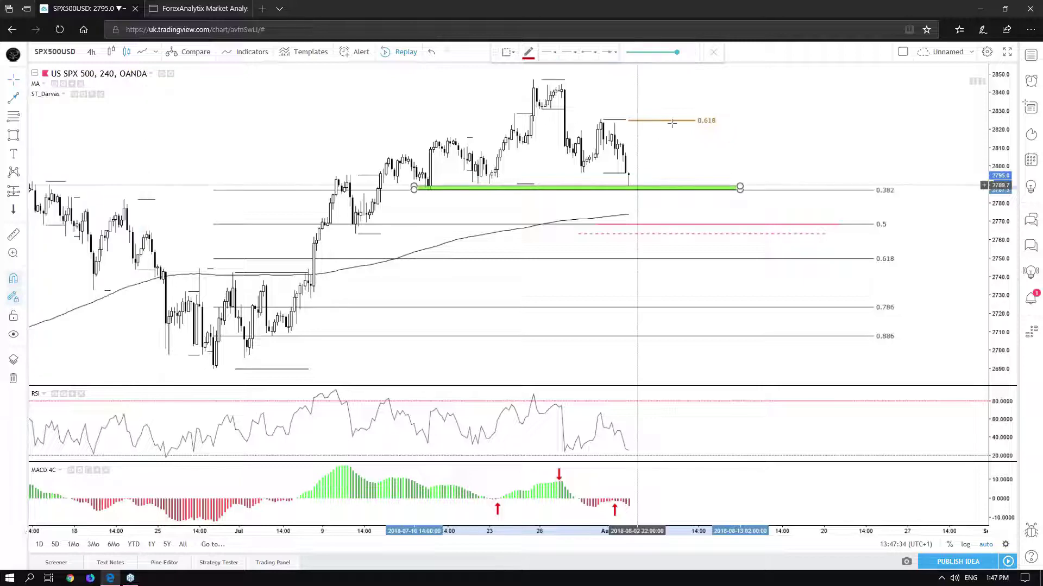
{"action": "left_click_drag", "start_coordinate": [672, 124], "coordinate": [637, 185]}
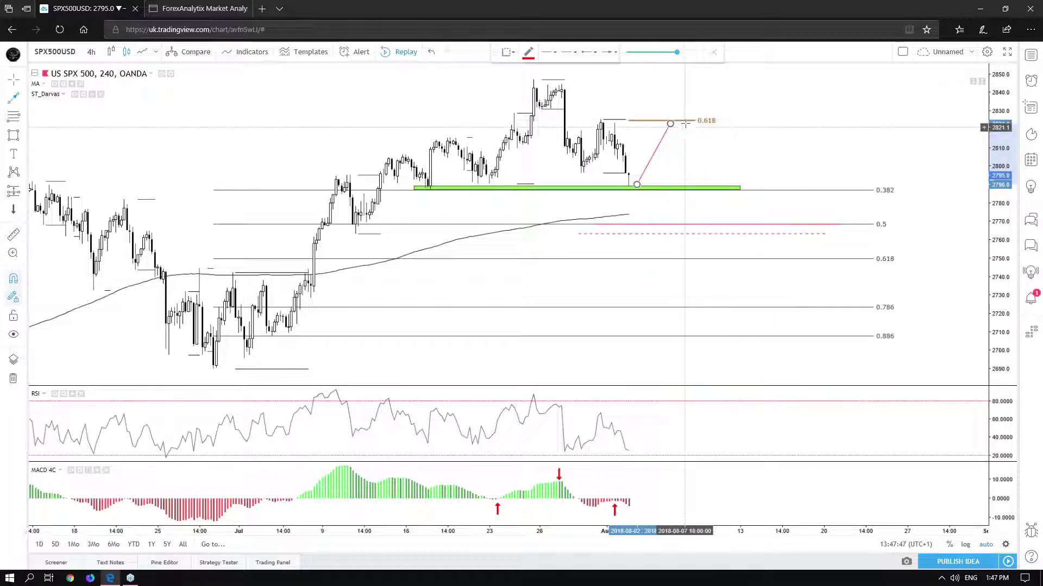
{"action": "left_click_drag", "start_coordinate": [670, 124], "coordinate": [665, 122]}
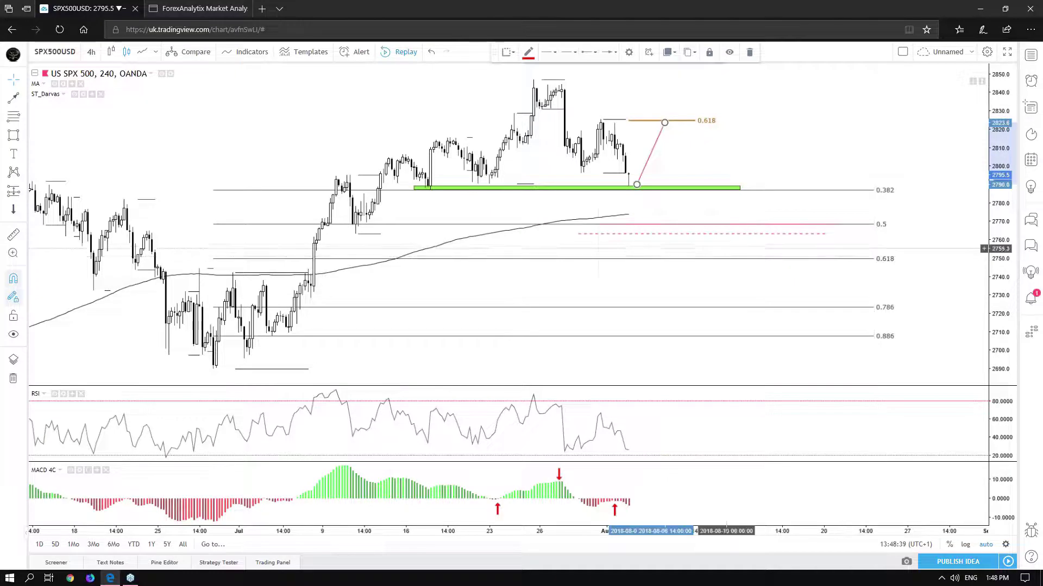
- Move the red arrow so it starts at the 0.618 retracement and rises to the green support zone
{"action": "left_click", "coordinate": [663, 259]}
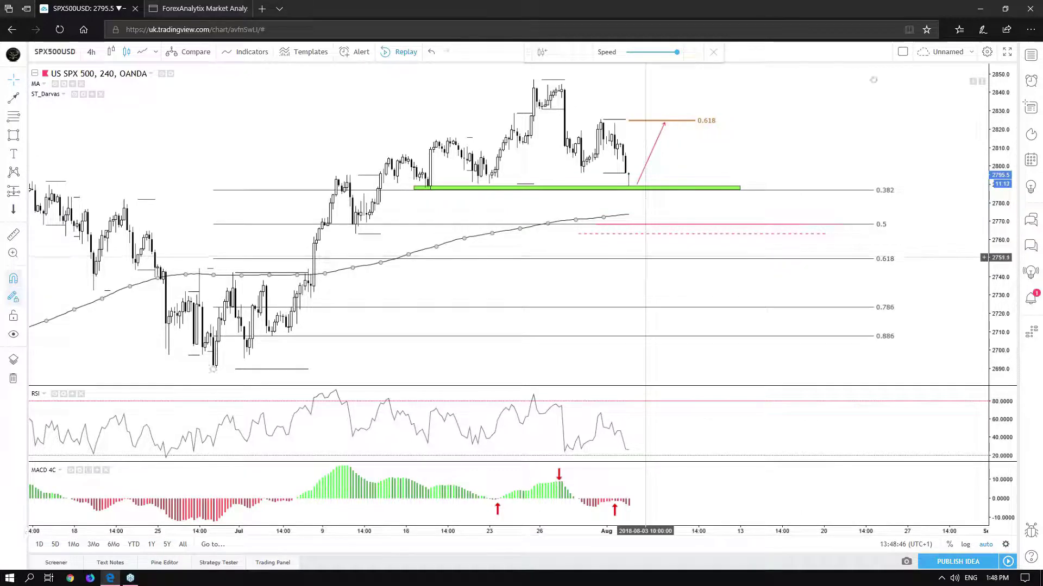
{"action": "left_click", "coordinate": [653, 145]}
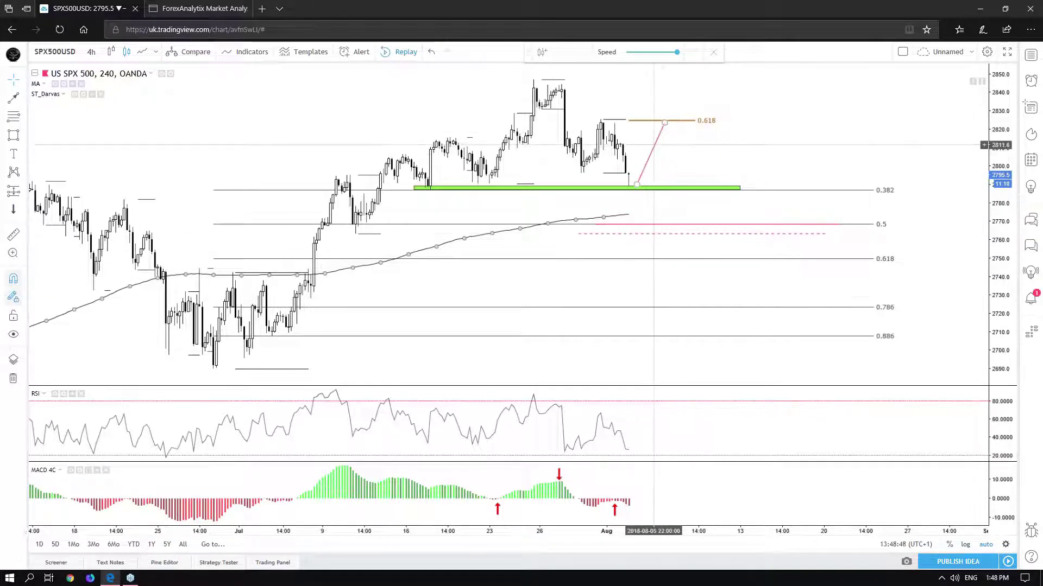
{"action": "mouse_move", "coordinate": [654, 145]}
{"action": "left_mouse_down"}
{"action": "mouse_move", "coordinate": [667, 231]}
{"action": "mouse_move", "coordinate": [691, 190]}
{"action": "left_mouse_up"}
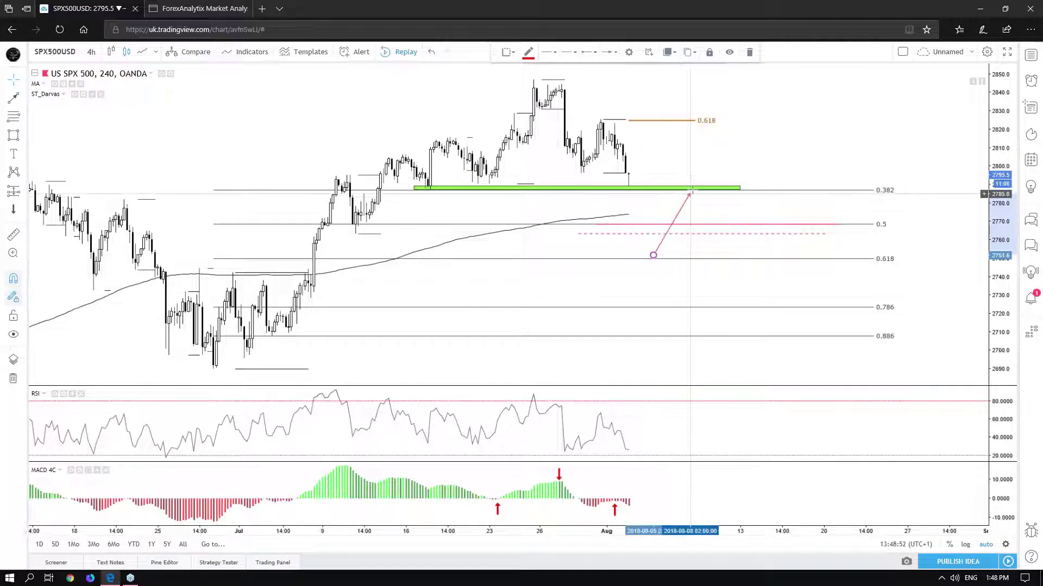
{"action": "left_click", "coordinate": [784, 131]}
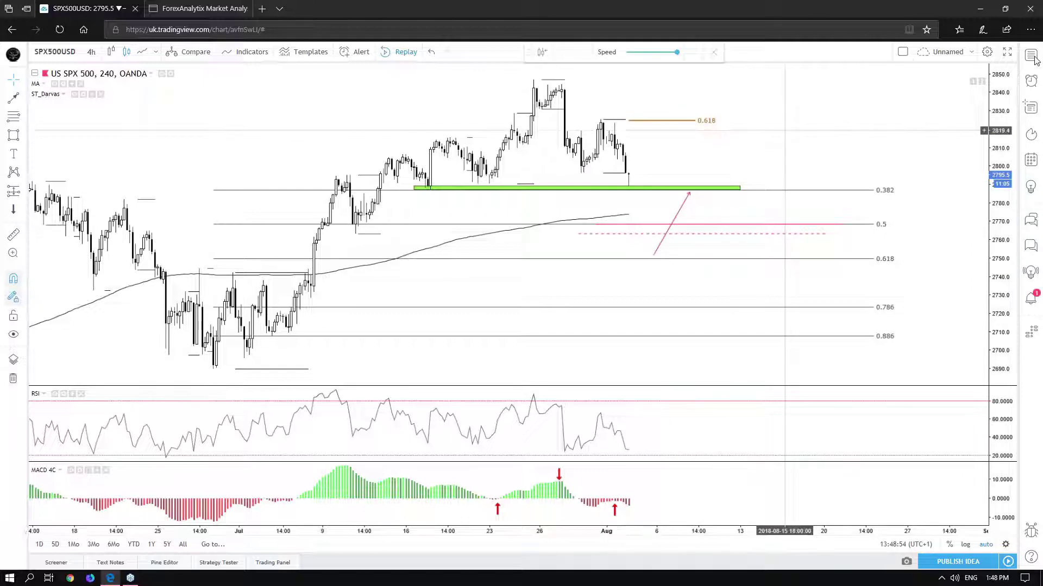
{"action": "left_click", "coordinate": [730, 188]}
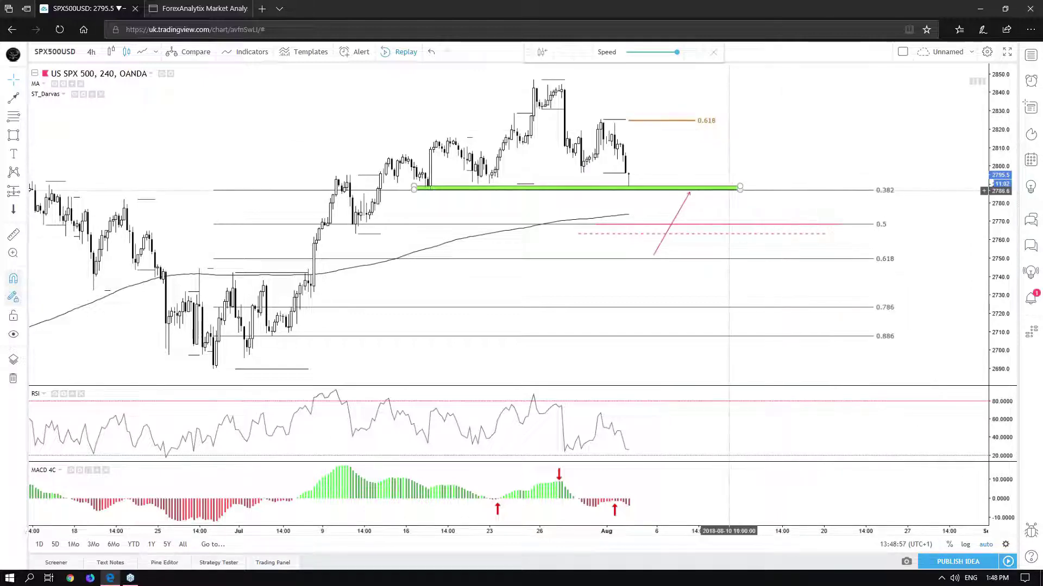
{"action": "left_click", "coordinate": [694, 71]}
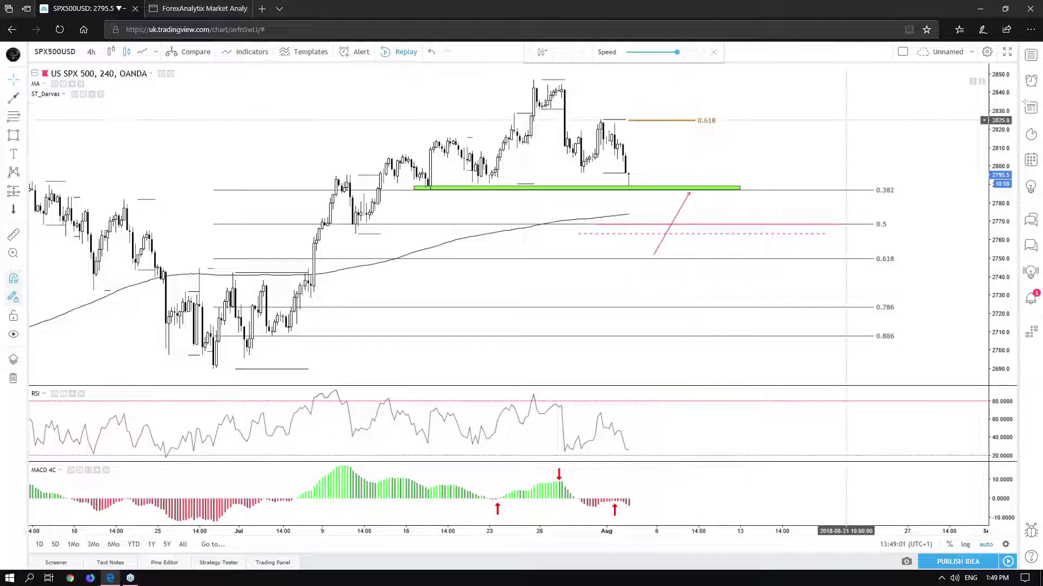
- Compress the price scale and zoom out the SPX500 chart to show history back to February
{"action": "left_click_drag", "start_coordinate": [999, 209], "coordinate": [999, 225]}
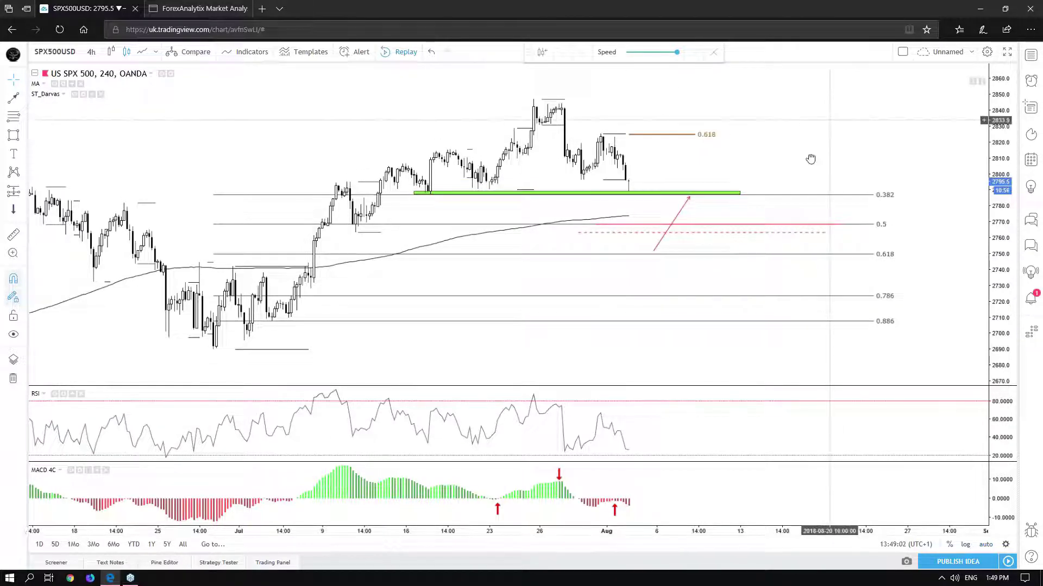
{"action": "left_click_drag", "start_coordinate": [810, 158], "coordinate": [803, 170]}
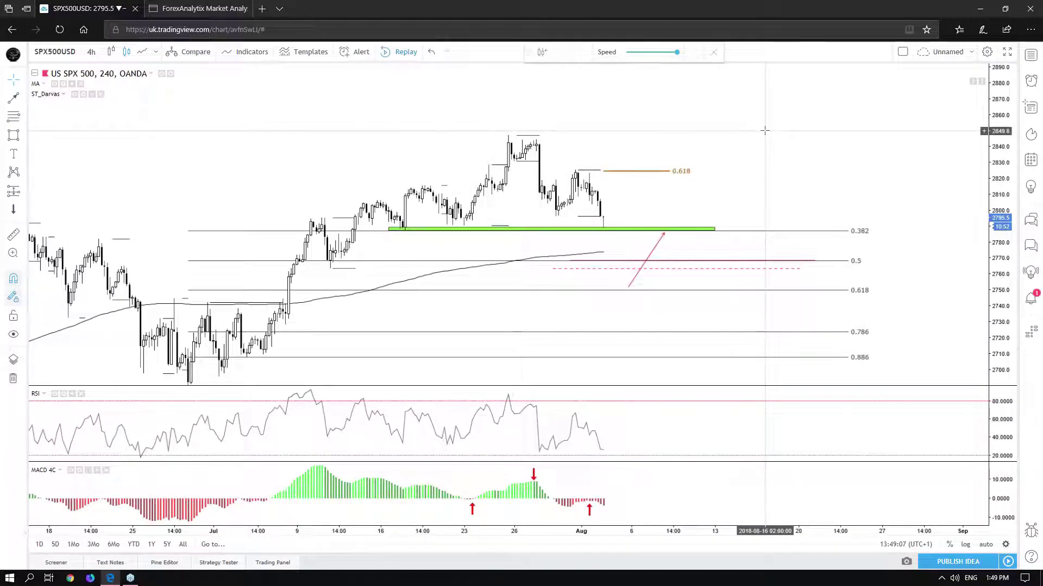
{"action": "scroll", "coordinate": [764, 130], "scroll_direction": "down", "scroll_amount": 5}
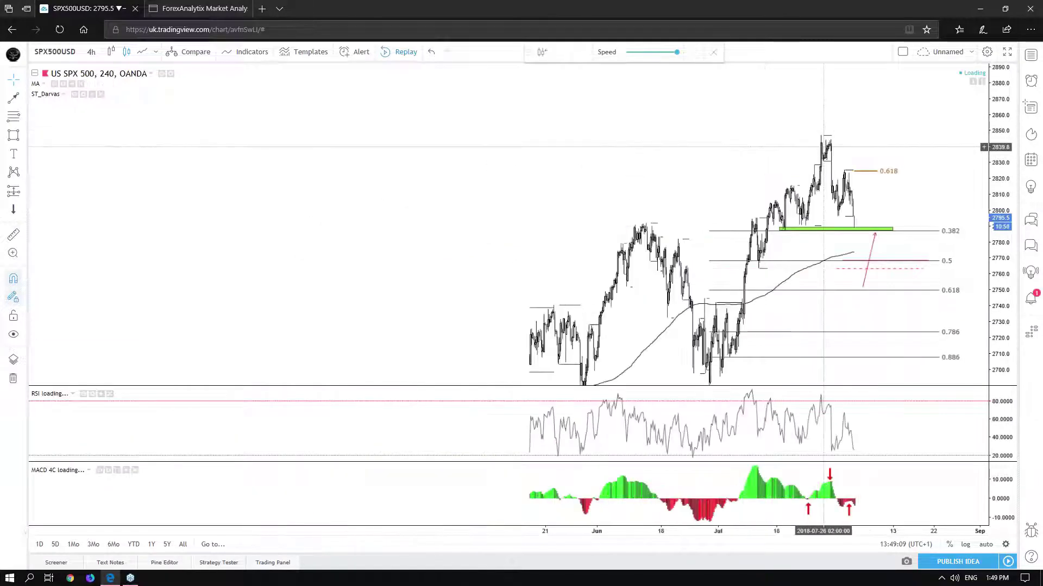
{"action": "scroll", "coordinate": [825, 147], "scroll_direction": "up", "scroll_amount": 4}
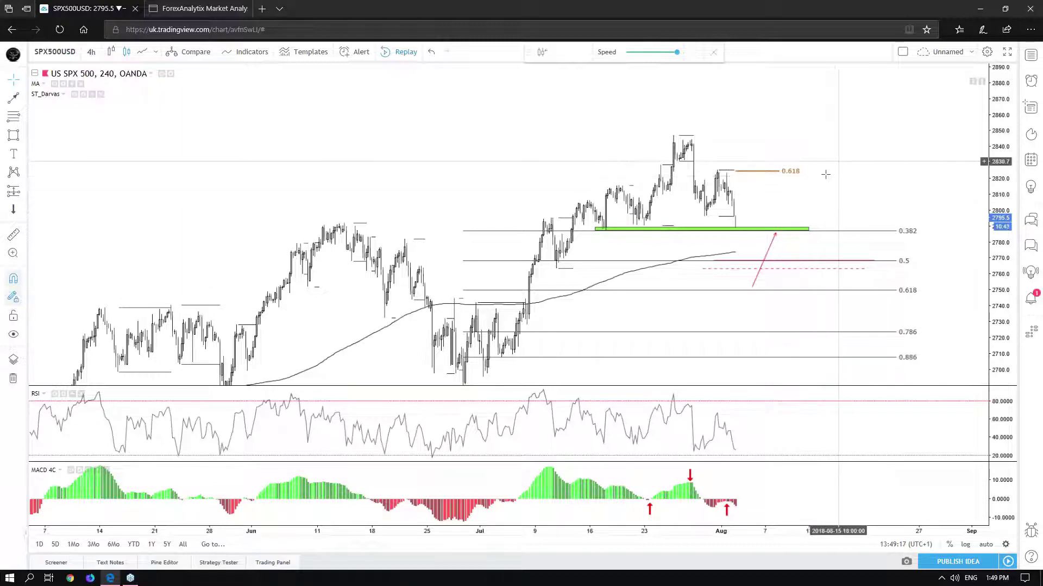
{"action": "scroll", "coordinate": [826, 174], "scroll_direction": "up", "scroll_amount": 2}
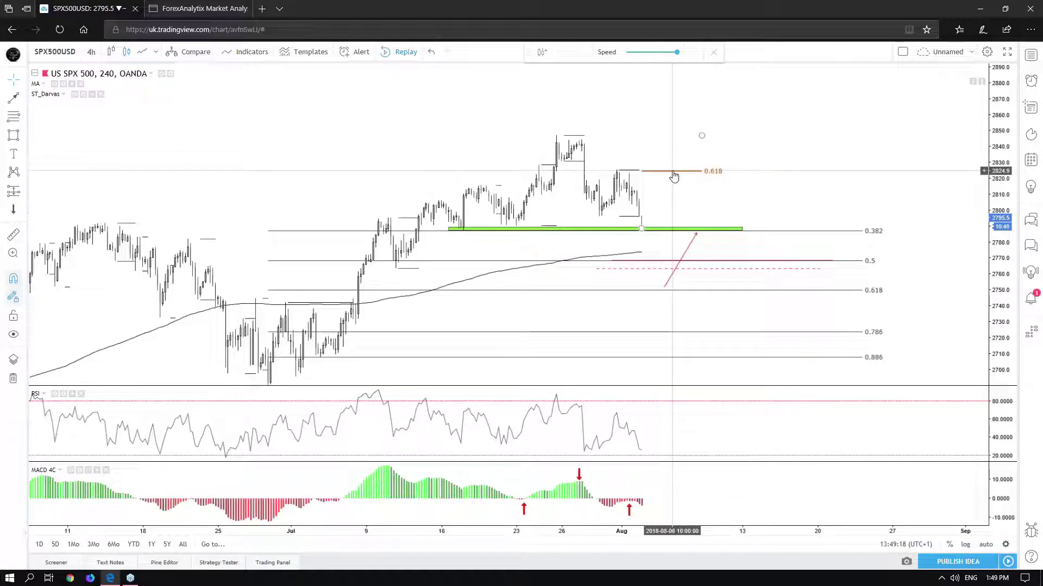
{"action": "left_click", "coordinate": [673, 176]}
{"action": "scroll", "coordinate": [673, 177], "scroll_direction": "up", "scroll_amount": 2}
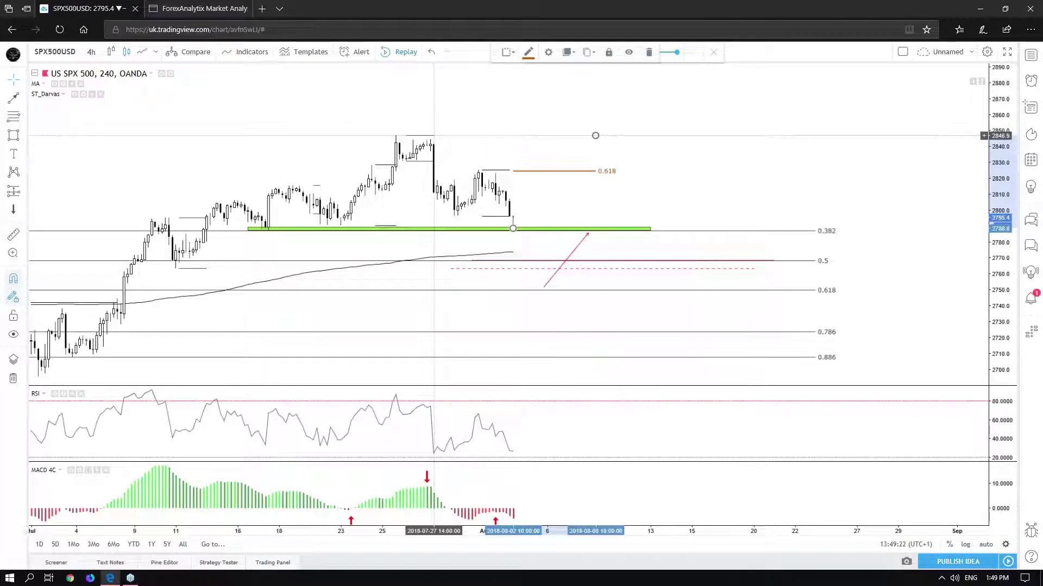
{"action": "scroll", "coordinate": [434, 136], "scroll_direction": "down", "scroll_amount": 4}
{"action": "scroll", "coordinate": [433, 135], "scroll_direction": "down", "scroll_amount": 3}
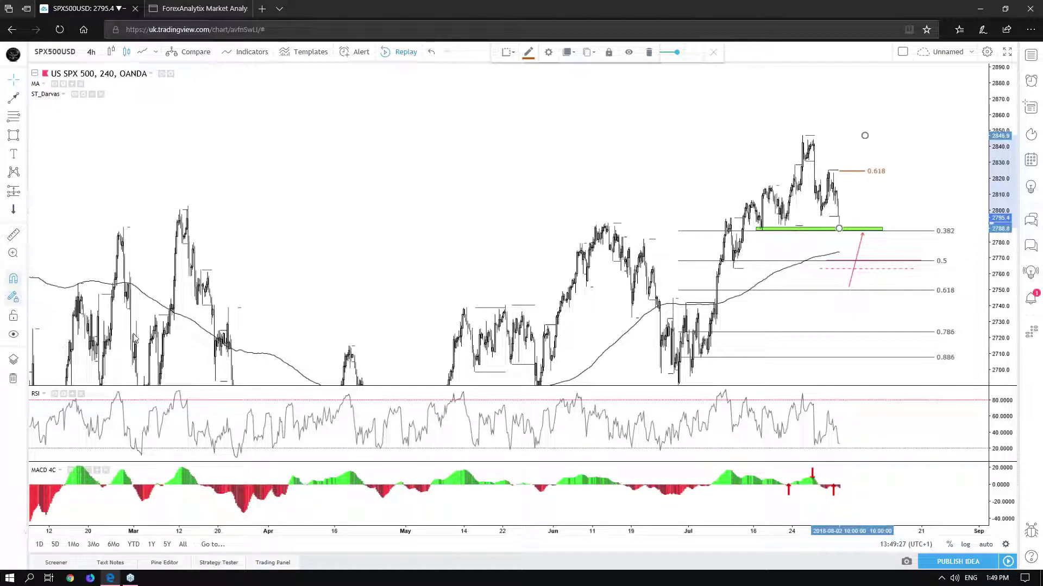
{"action": "left_click", "coordinate": [91, 52]}
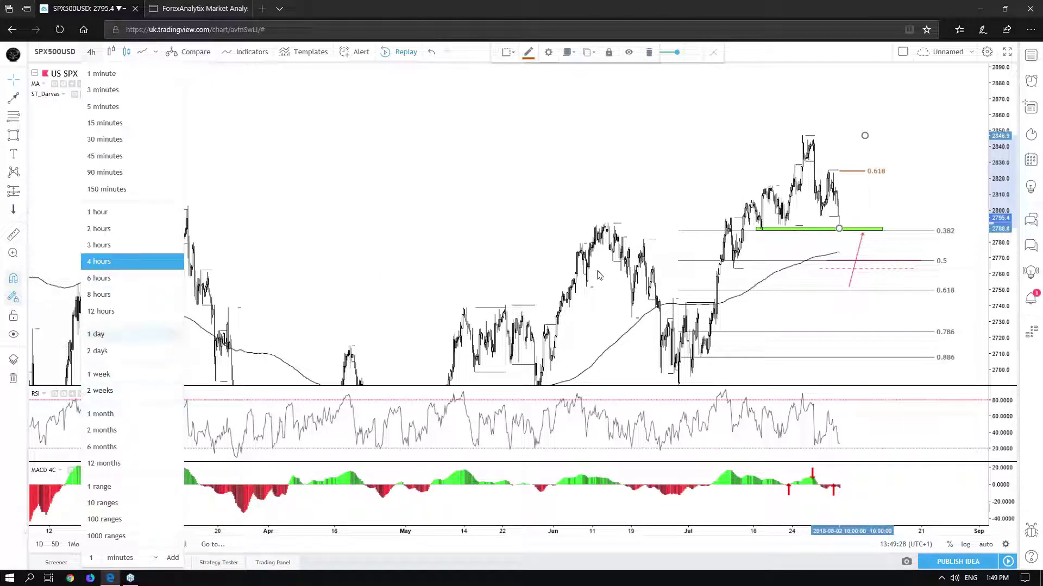
- Switch the SPX500 chart to the daily interval with 1D
{"action": "key", "text": "1"}
{"action": "key", "text": "d"}
{"action": "key", "text": "Return"}
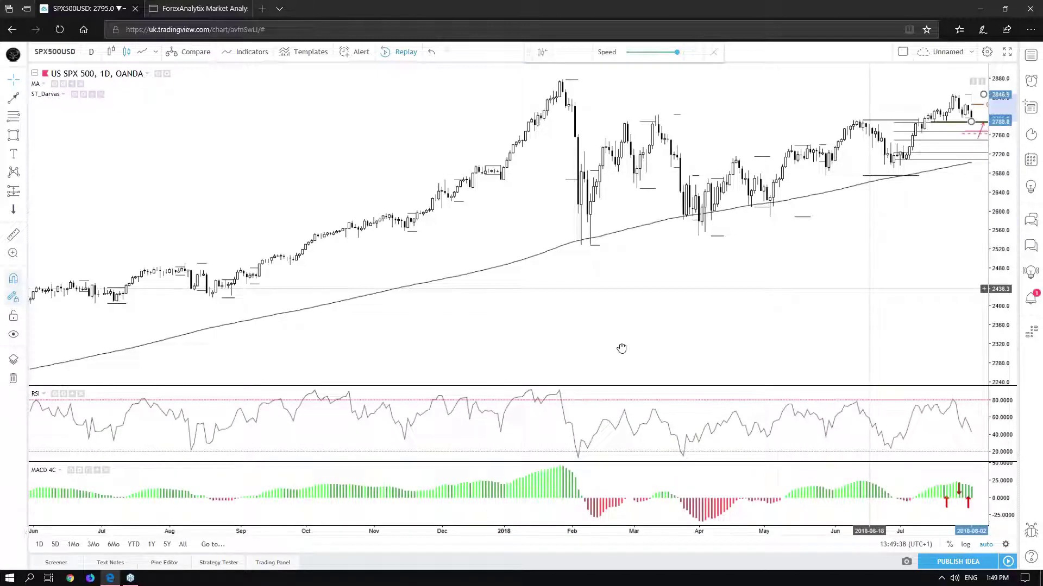
- Drag the Fibonacci retracement's lower anchor down and extend its levels right into September
{"action": "left_click_drag", "start_coordinate": [622, 348], "coordinate": [566, 363]}
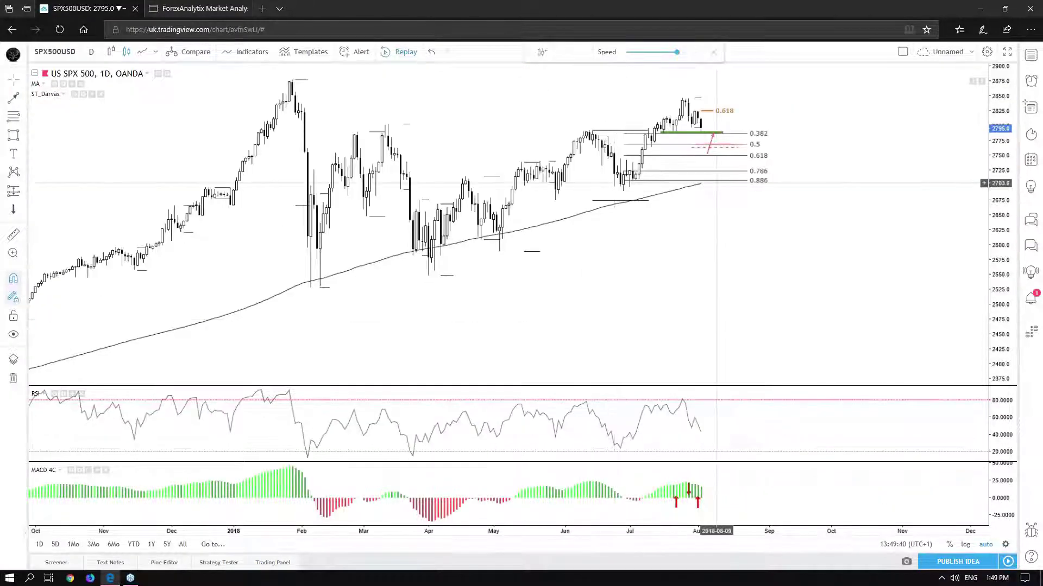
{"action": "left_click", "coordinate": [601, 191]}
{"action": "left_click_drag", "start_coordinate": [602, 192], "coordinate": [602, 287]}
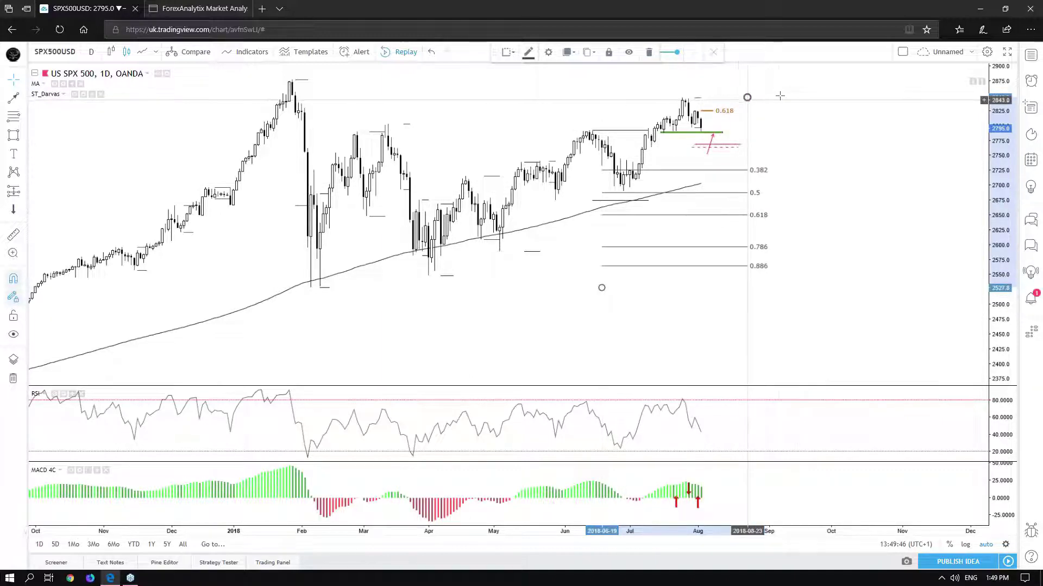
{"action": "left_click_drag", "start_coordinate": [745, 97], "coordinate": [777, 97]}
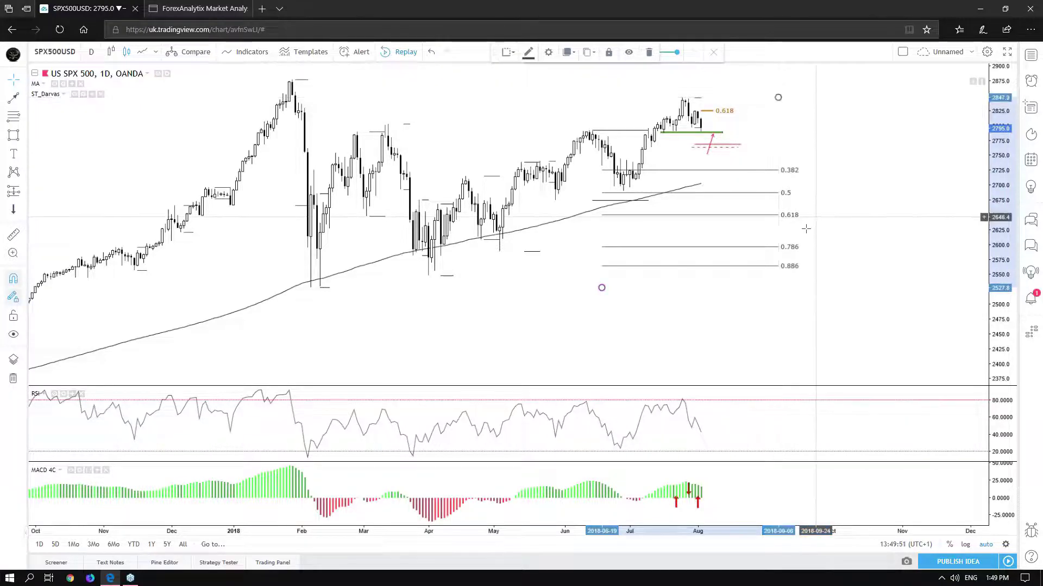
{"action": "left_click", "coordinate": [673, 314]}
{"action": "scroll", "coordinate": [833, 316], "scroll_direction": "up", "scroll_amount": 3}
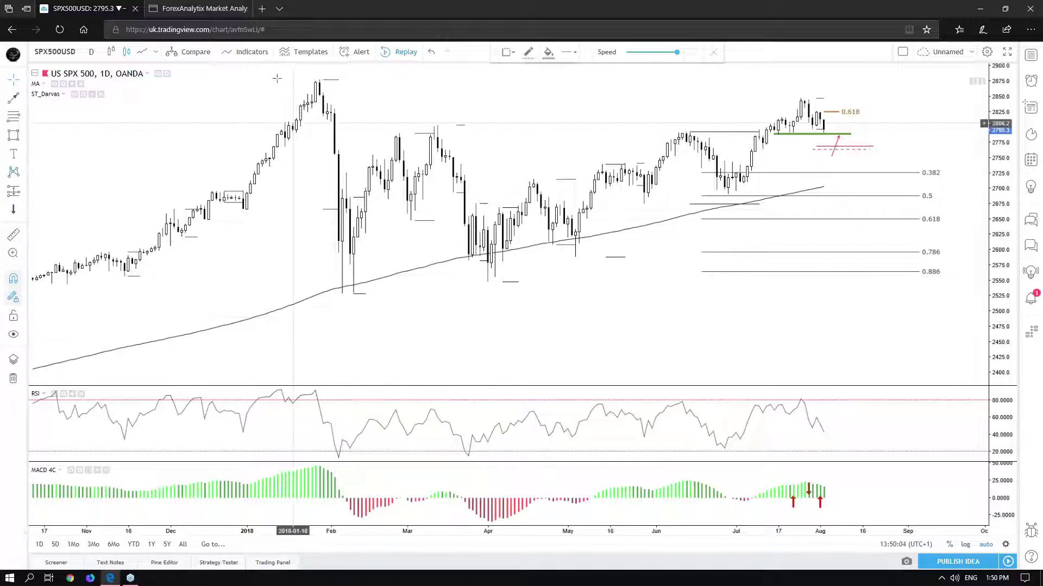
- Draw an XABCD pattern from the January high through the February lows, stretching the last point to late June
{"action": "left_click", "coordinate": [328, 257]}
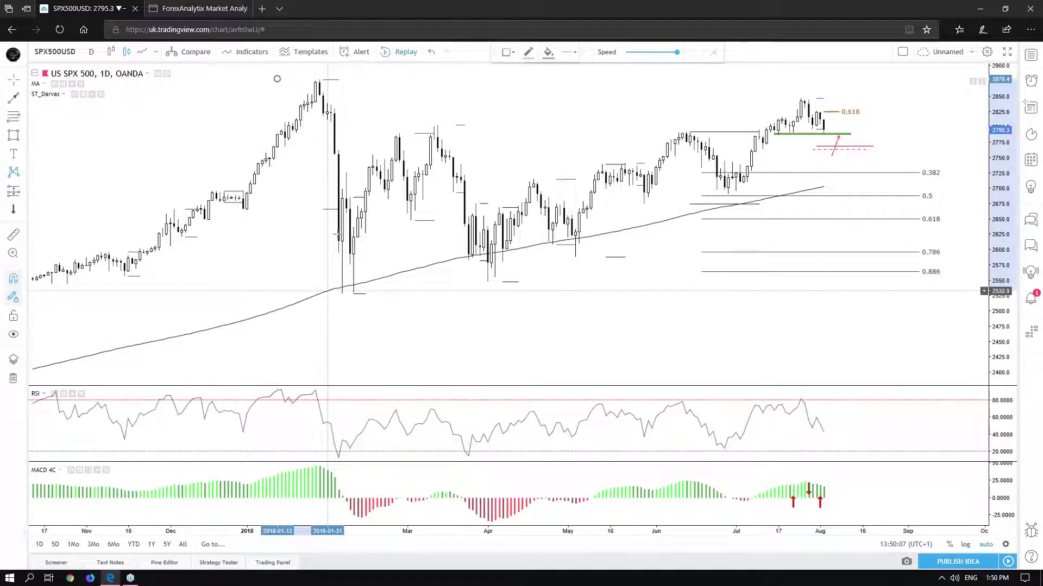
{"action": "left_click", "coordinate": [323, 292]}
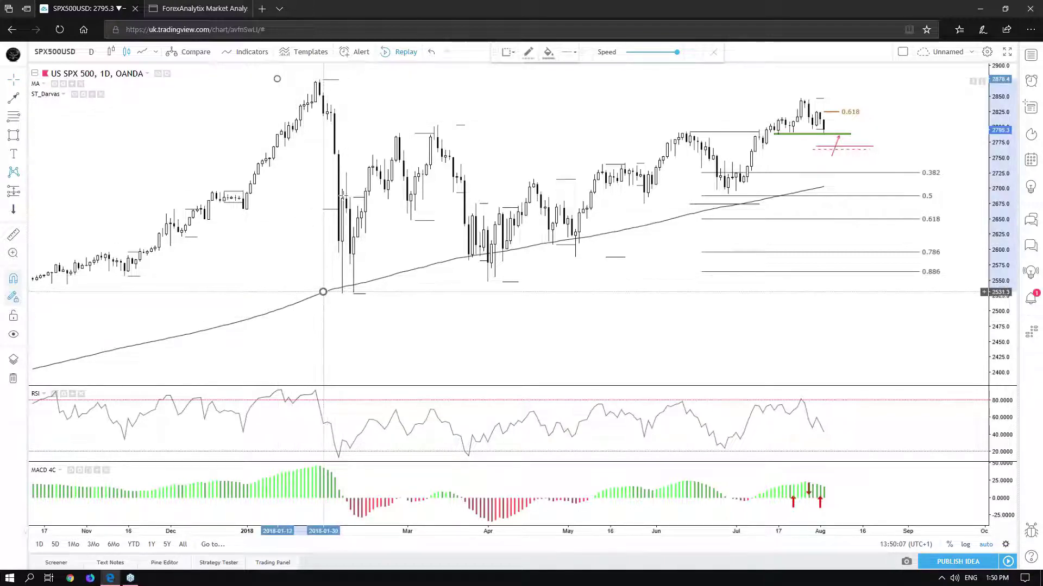
{"action": "left_click", "coordinate": [360, 288]}
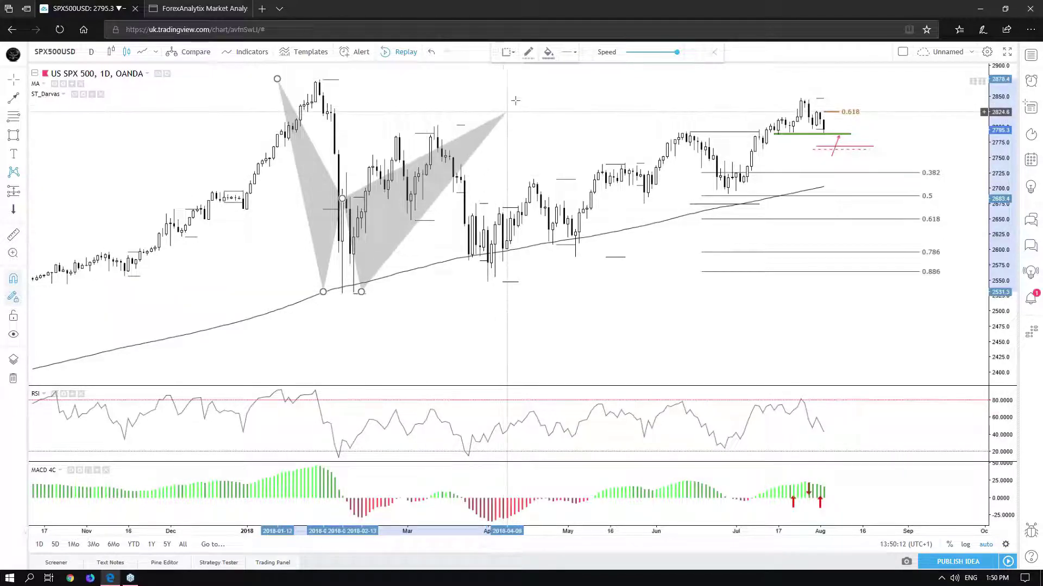
{"action": "left_click", "coordinate": [518, 97]}
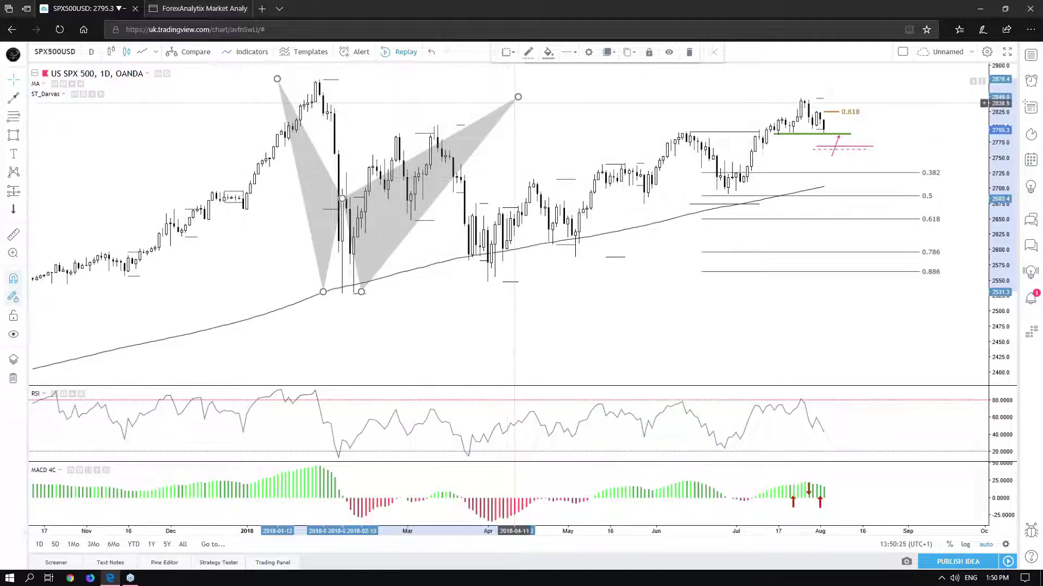
{"action": "left_click_drag", "start_coordinate": [518, 96], "coordinate": [717, 98]}
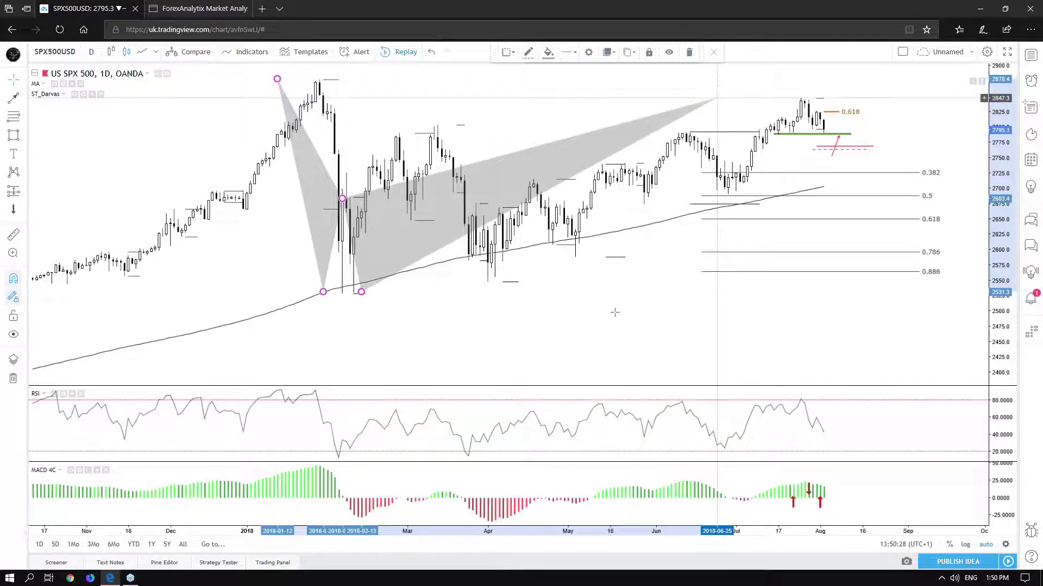
{"action": "left_click", "coordinate": [545, 316]}
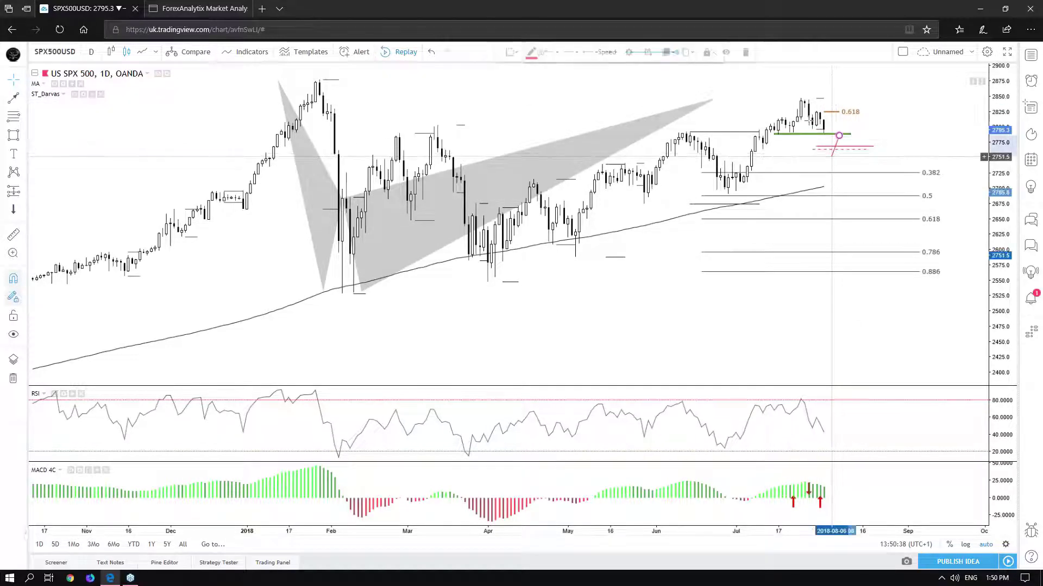
- Shift the pink projection arrow's start near the green line and finish it with an upward leg
{"action": "left_click", "coordinate": [833, 162]}
{"action": "mouse_move", "coordinate": [833, 162]}
{"action": "left_mouse_down"}
{"action": "mouse_move", "coordinate": [808, 123]}
{"action": "mouse_move", "coordinate": [828, 170]}
{"action": "left_mouse_up"}
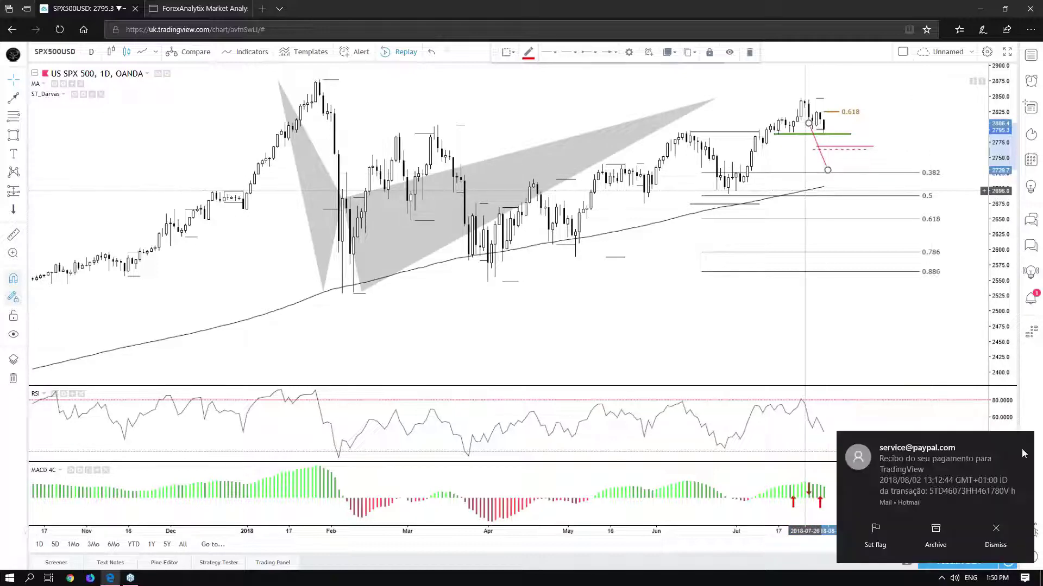
{"action": "left_click", "coordinate": [1023, 453]}
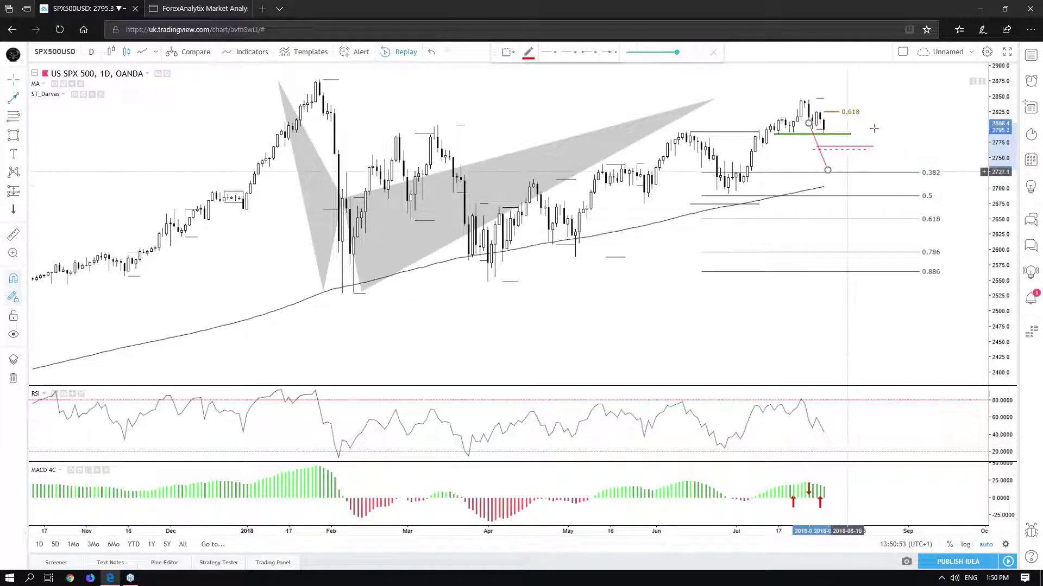
{"action": "left_click", "coordinate": [846, 172]}
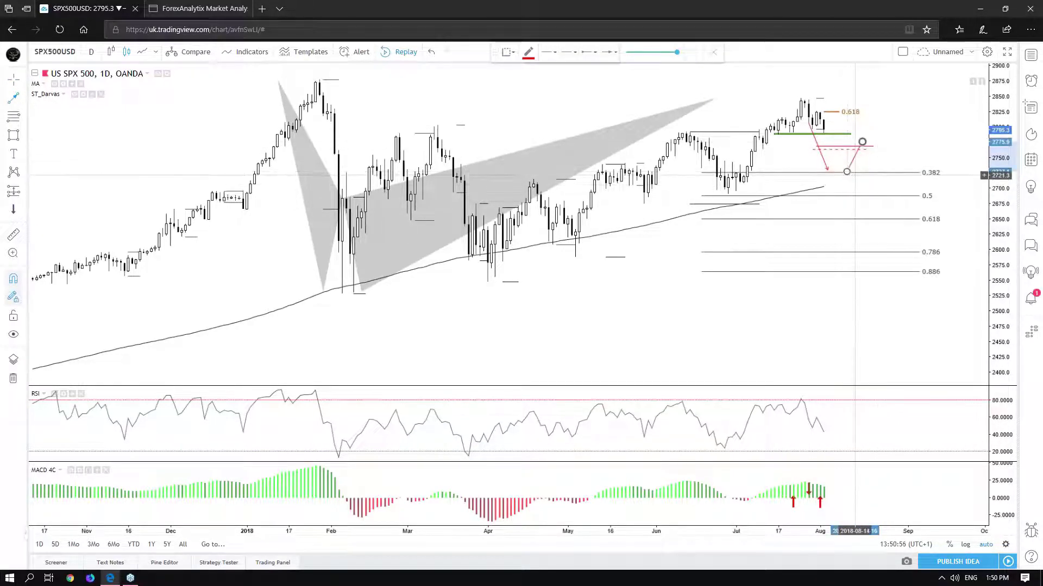
{"action": "double_click", "coordinate": [841, 170]}
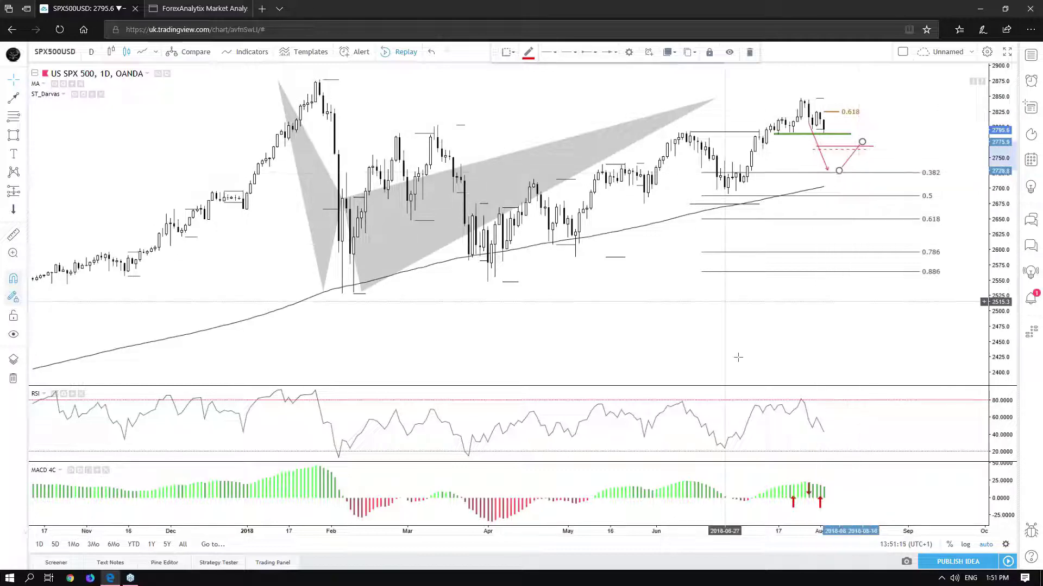
- Switch the SPX500 chart from daily to the 4-hour interval
{"action": "left_click", "coordinate": [644, 227]}
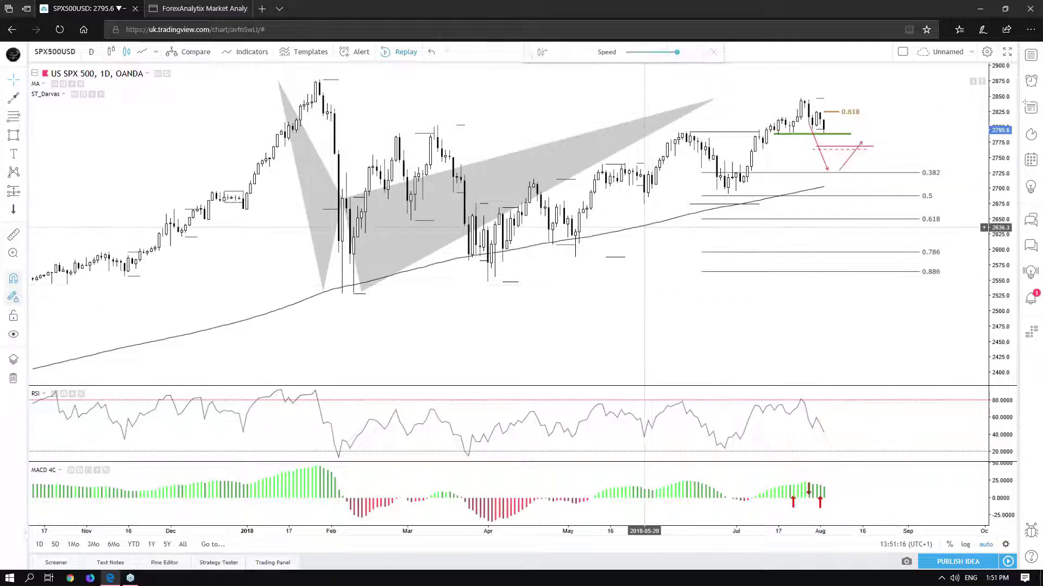
{"action": "left_click", "coordinate": [645, 226]}
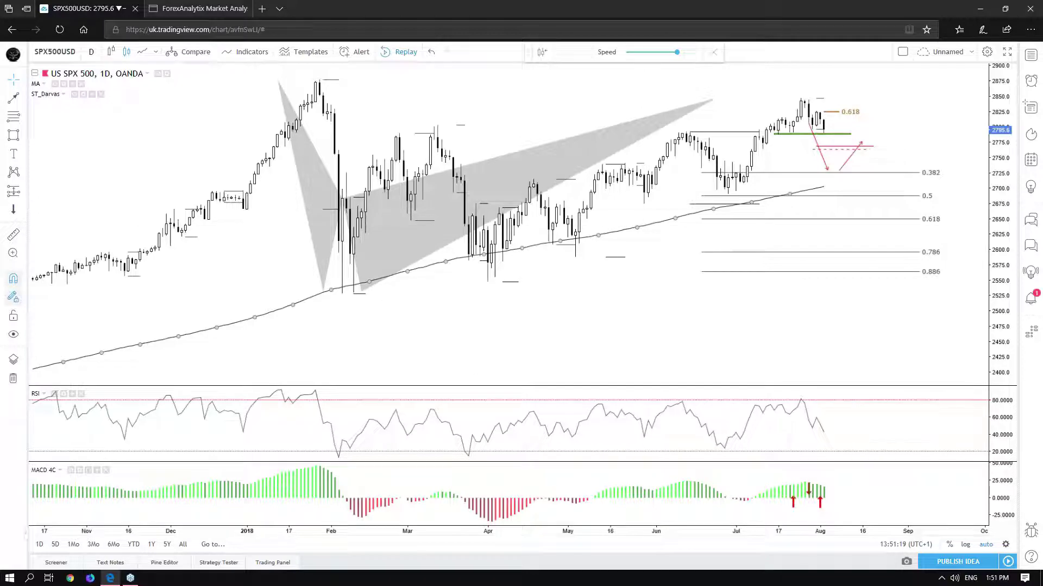
{"action": "left_click", "coordinate": [91, 52]}
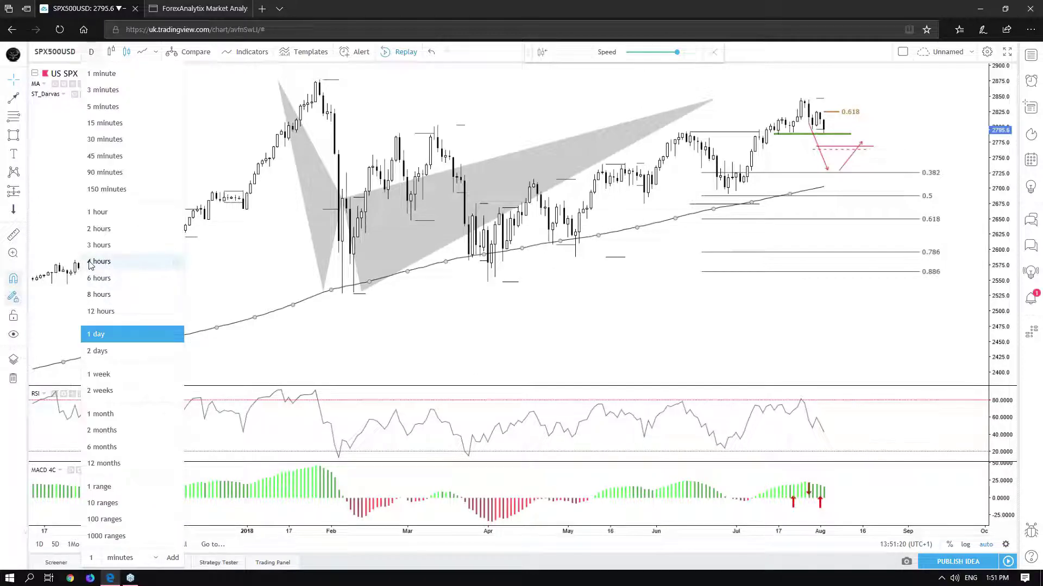
{"action": "left_click", "coordinate": [99, 262]}
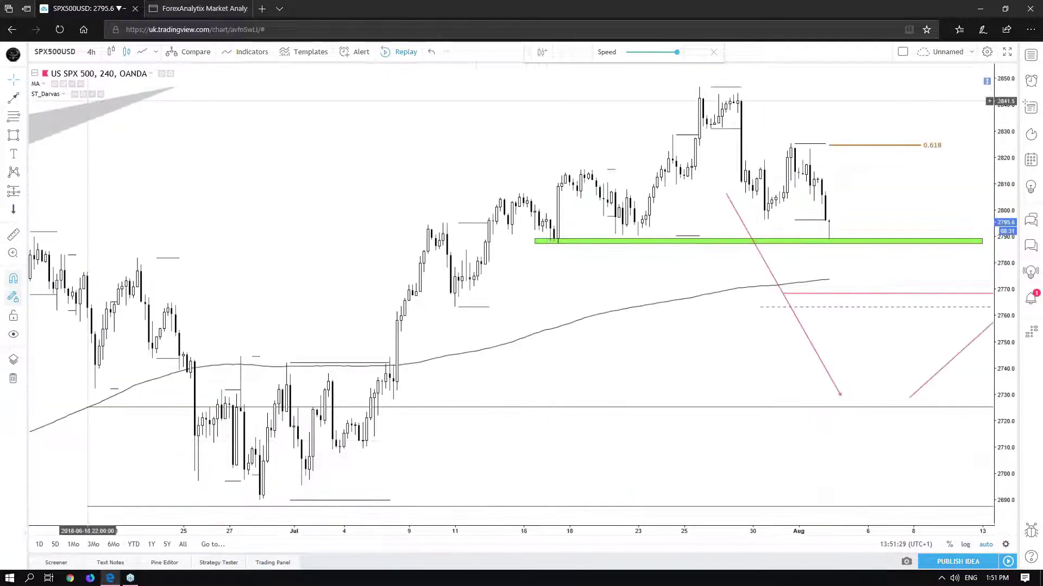
- Add a Fibonacci retracement from the early-July low to the late-July high, extended further right
{"action": "left_click_drag", "start_coordinate": [878, 411], "coordinate": [618, 411]}
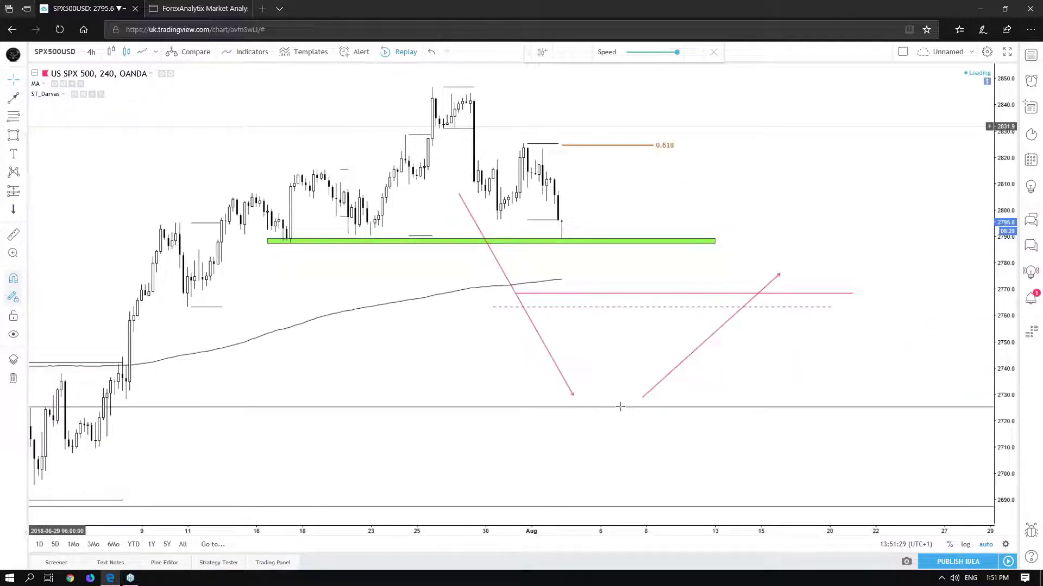
{"action": "scroll", "coordinate": [688, 383], "scroll_direction": "down", "scroll_amount": 4}
{"action": "scroll", "coordinate": [657, 312], "scroll_direction": "down", "scroll_amount": 4}
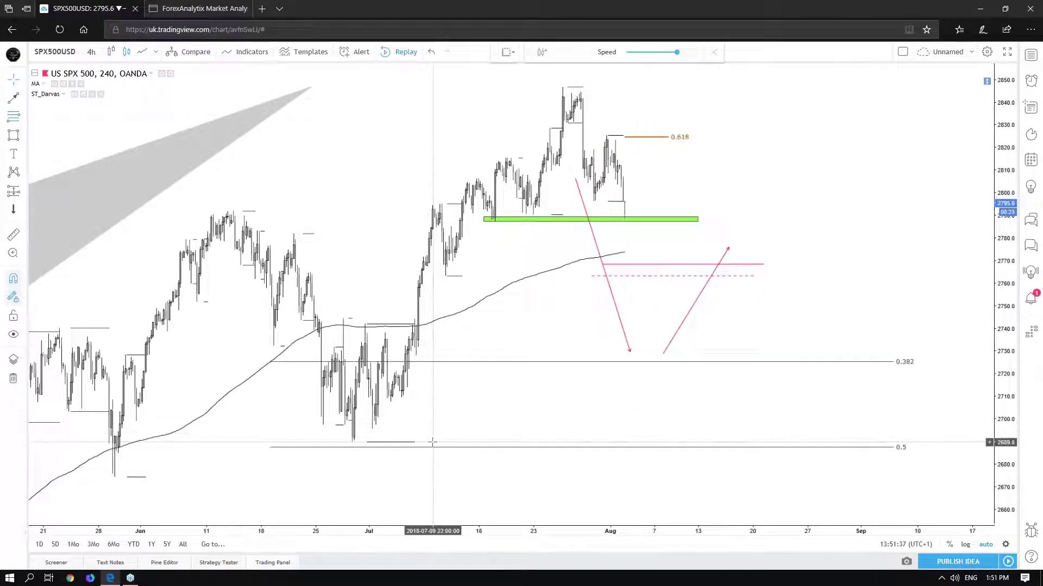
{"action": "left_click", "coordinate": [432, 442]}
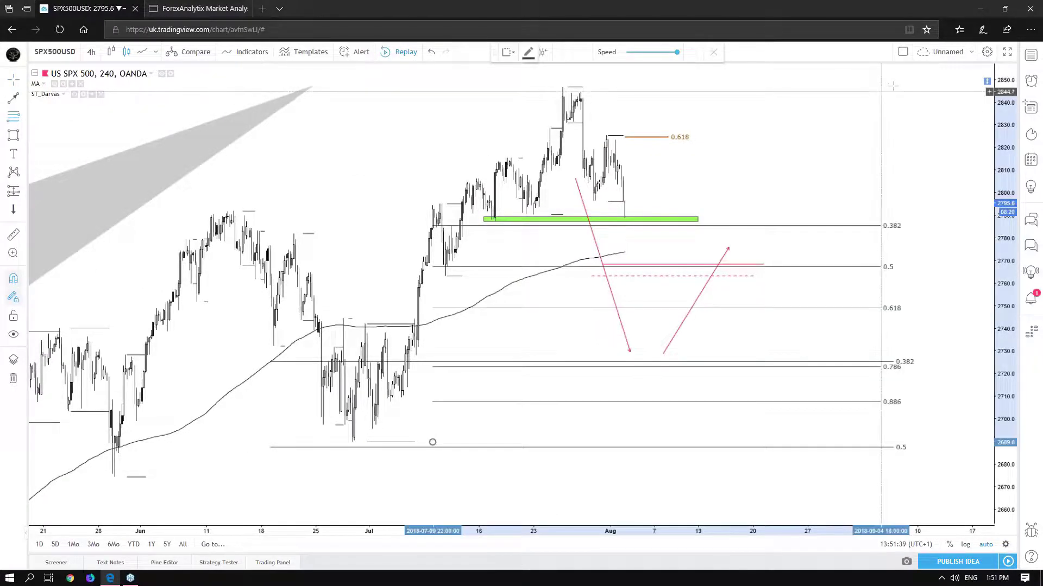
{"action": "left_click", "coordinate": [895, 86]}
{"action": "left_click_drag", "start_coordinate": [895, 85], "coordinate": [928, 87]}
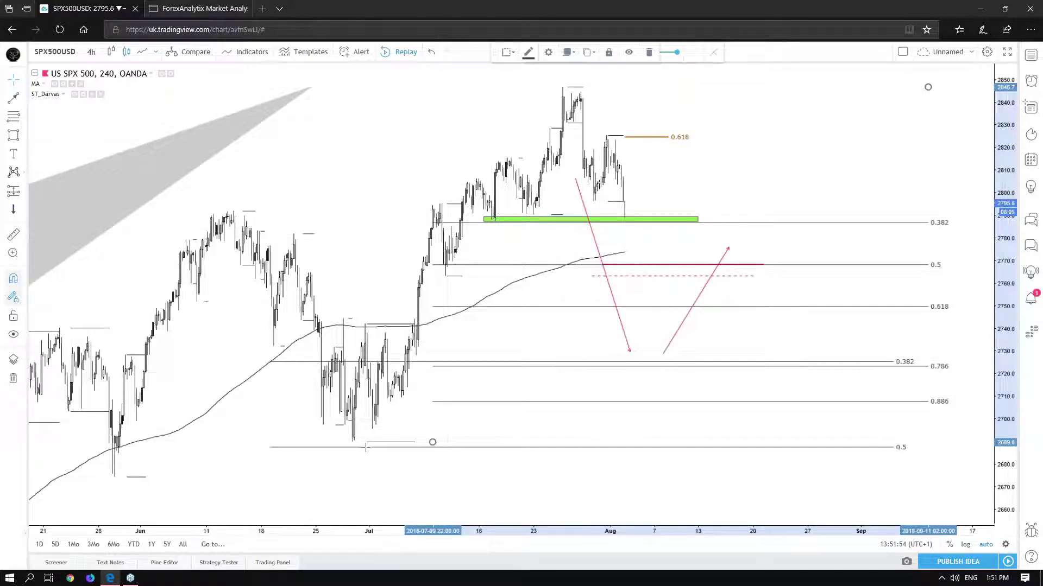
- Draw an XABCD pattern from the early-July low to the late-July high, C at 0.618, D at 0.886
{"action": "left_click", "coordinate": [13, 172]}
{"action": "left_click", "coordinate": [370, 445]}
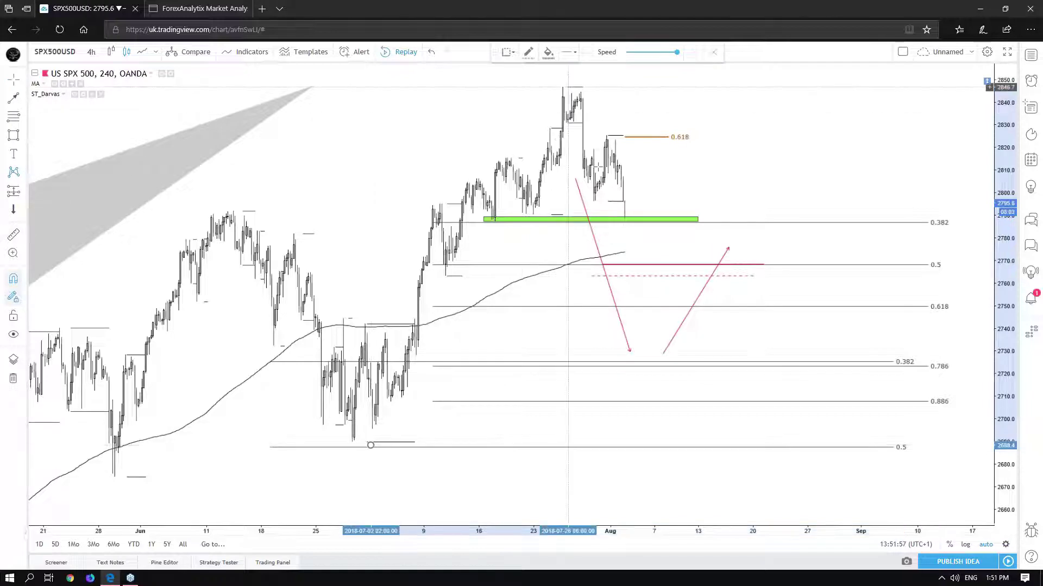
{"action": "left_click", "coordinate": [568, 87]}
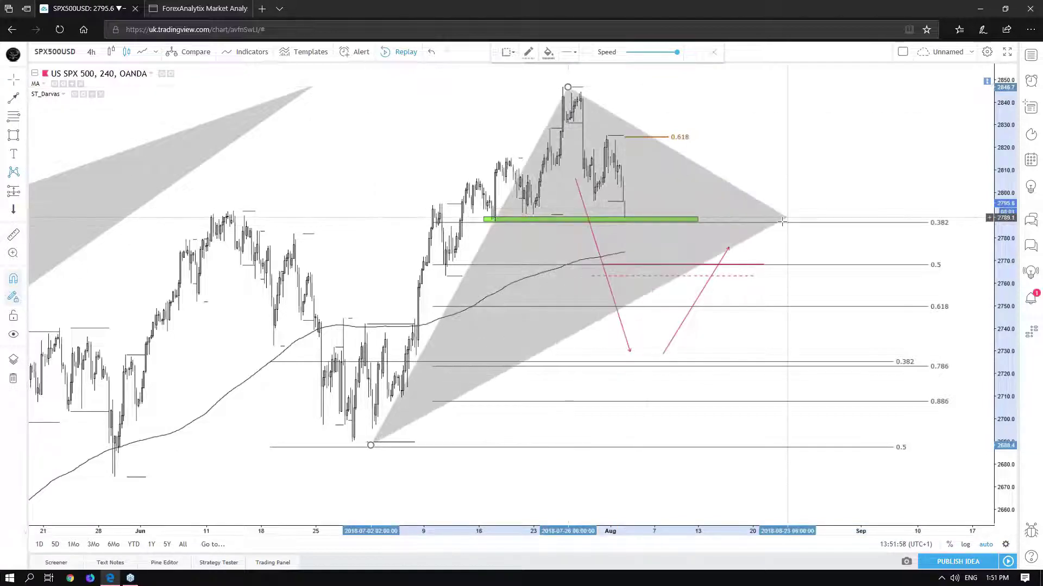
{"action": "left_click", "coordinate": [635, 224]}
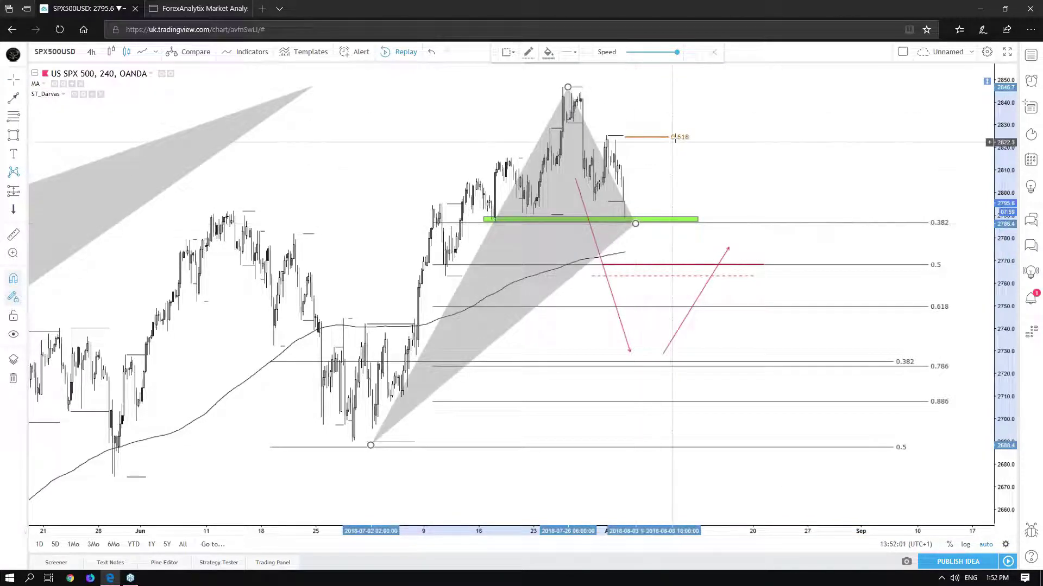
{"action": "left_click", "coordinate": [674, 138]}
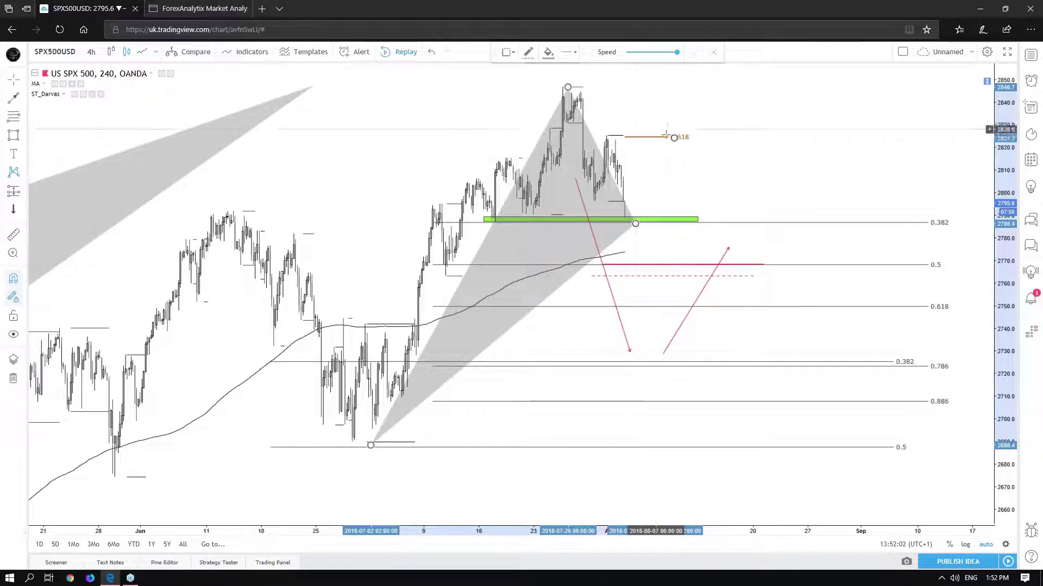
{"action": "left_click", "coordinate": [776, 403]}
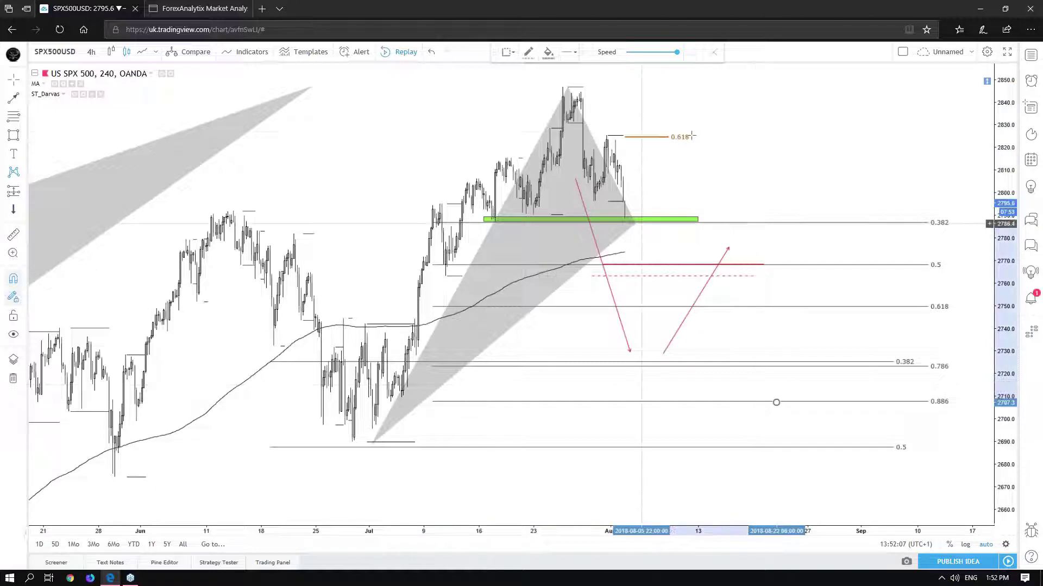
- Refine the pattern: X onto the exact low, C slightly earlier, D later along 0.886
{"action": "left_click", "coordinate": [635, 225]}
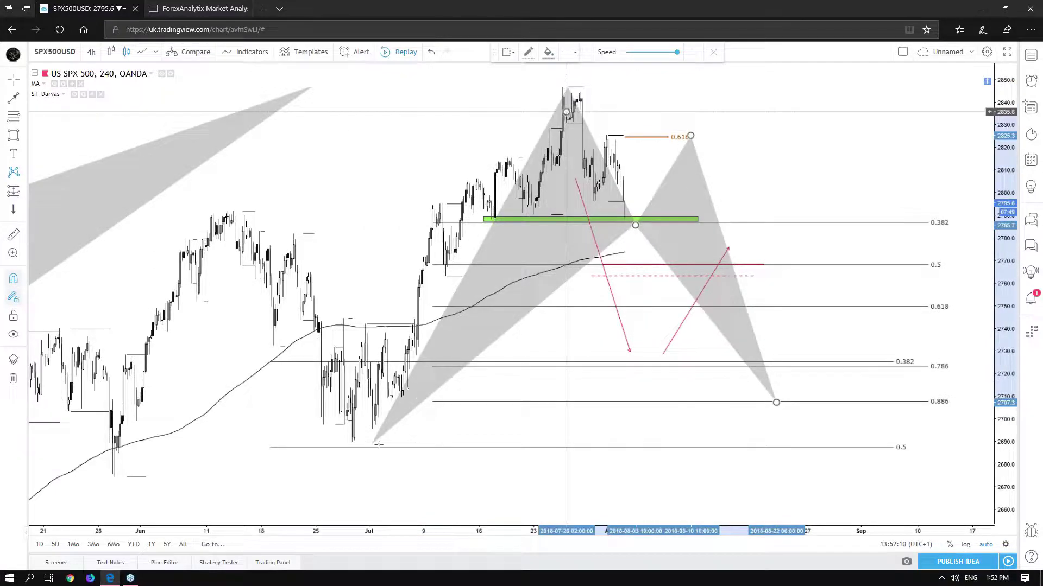
{"action": "left_click_drag", "start_coordinate": [375, 439], "coordinate": [369, 446]}
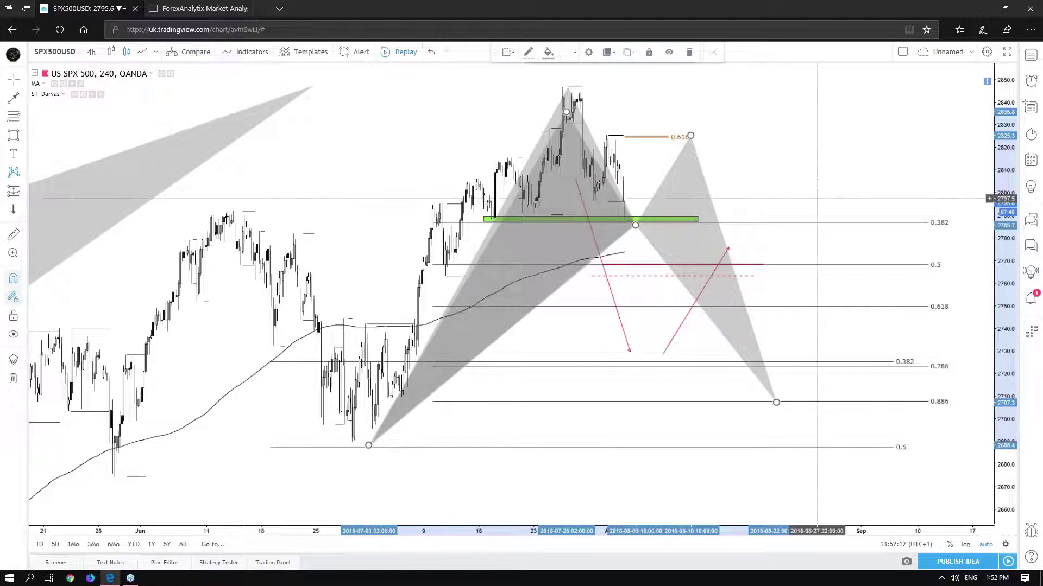
{"action": "left_click_drag", "start_coordinate": [690, 135], "coordinate": [679, 137]}
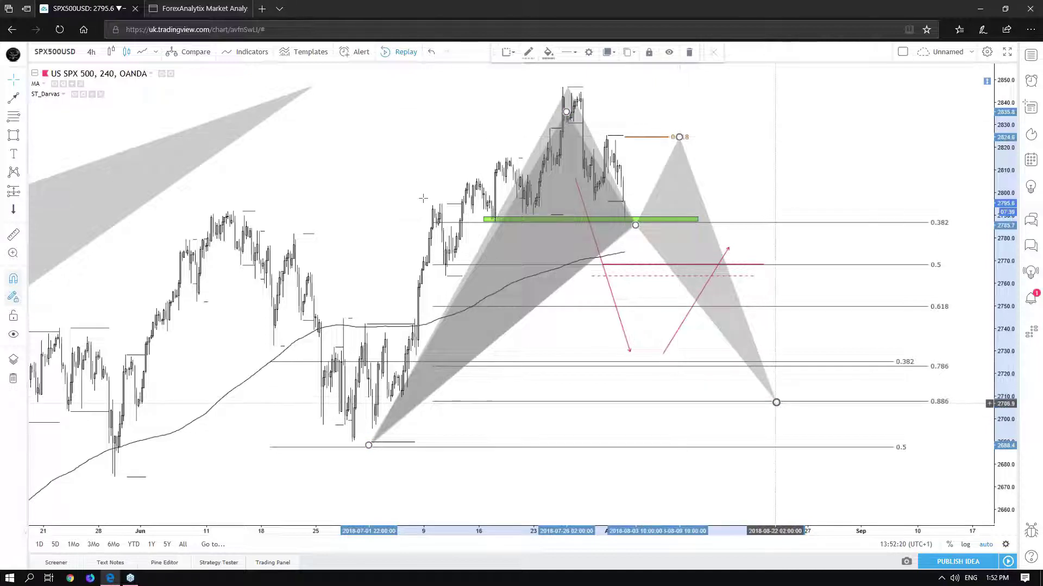
{"action": "left_click_drag", "start_coordinate": [776, 403], "coordinate": [798, 401]}
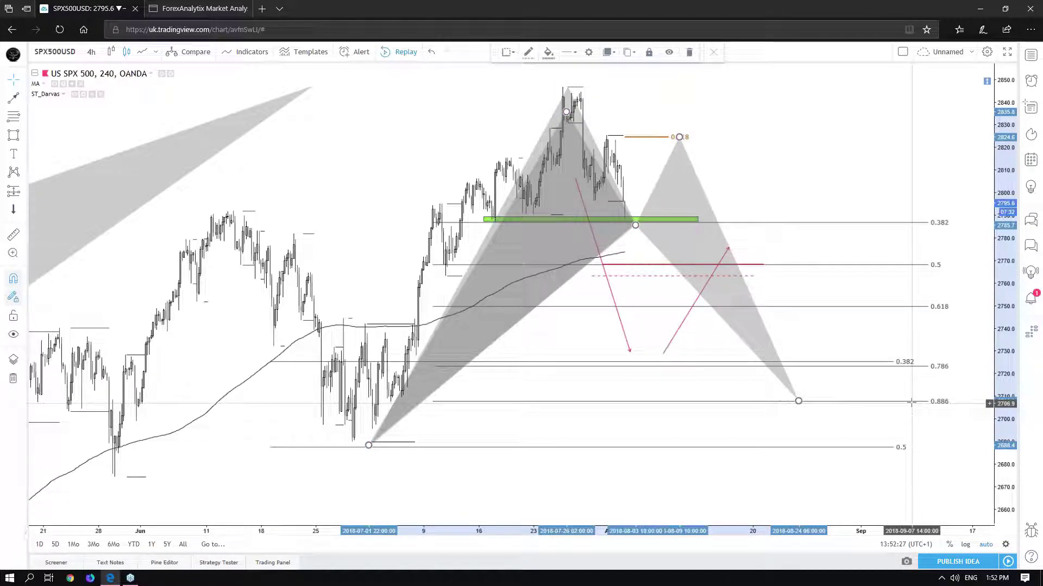
- Open the watchlist panel and switch it from the Flagged List to Hunter/Warriors
{"action": "left_click_drag", "start_coordinate": [804, 148], "coordinate": [766, 156]}
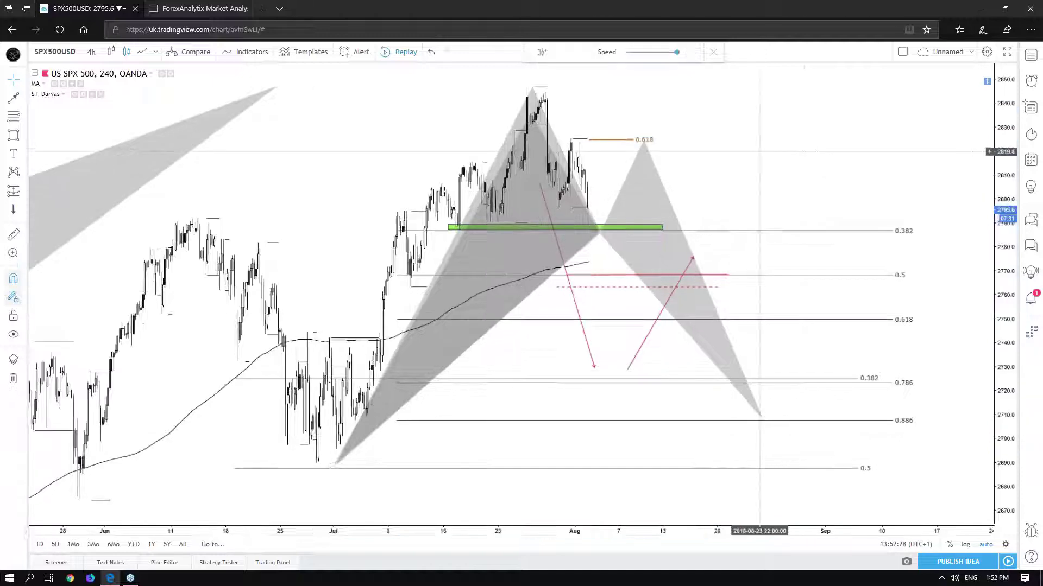
{"action": "left_click", "coordinate": [1030, 55]}
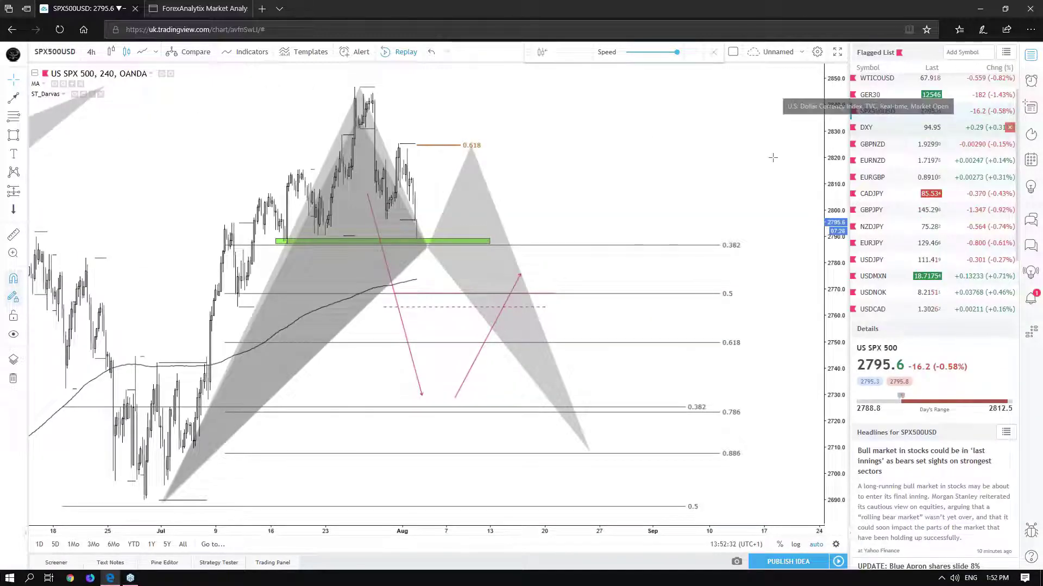
{"action": "scroll", "coordinate": [837, 272], "scroll_direction": "down", "scroll_amount": 2}
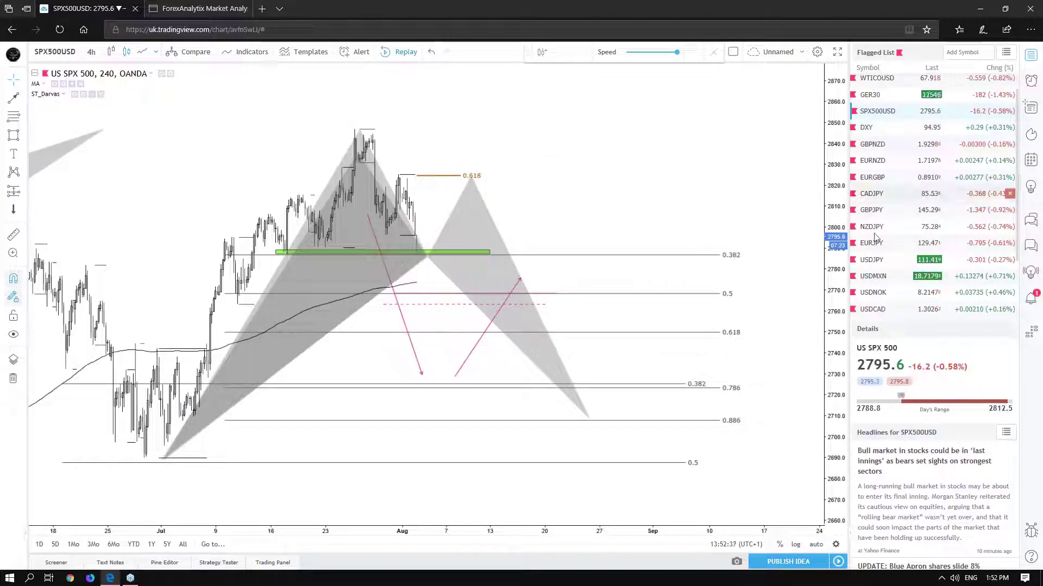
{"action": "scroll", "coordinate": [874, 237], "scroll_direction": "down", "scroll_amount": 2}
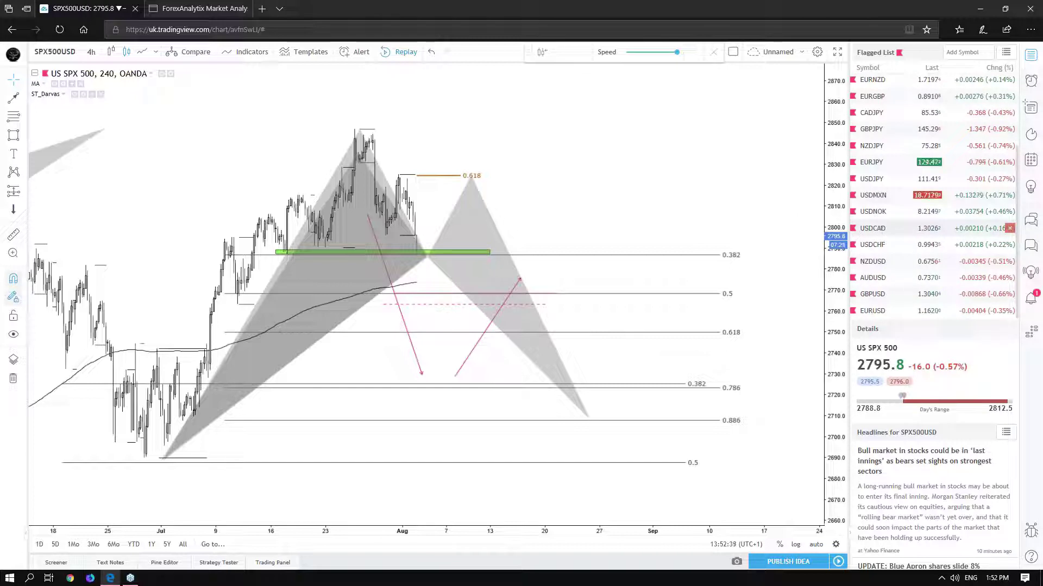
{"action": "scroll", "coordinate": [883, 229], "scroll_direction": "up", "scroll_amount": 2}
{"action": "left_click", "coordinate": [1006, 52]}
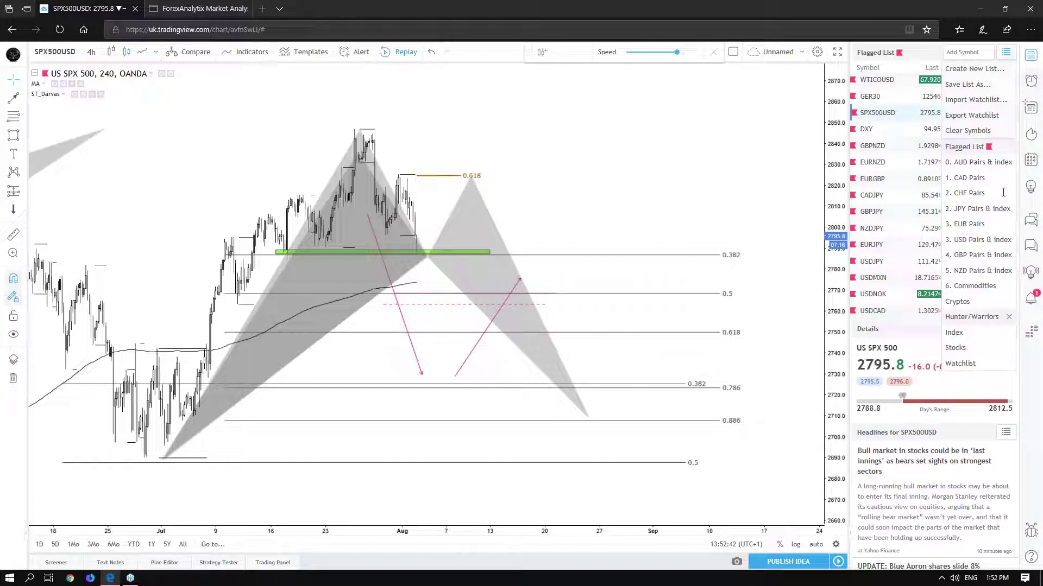
{"action": "left_click", "coordinate": [971, 316]}
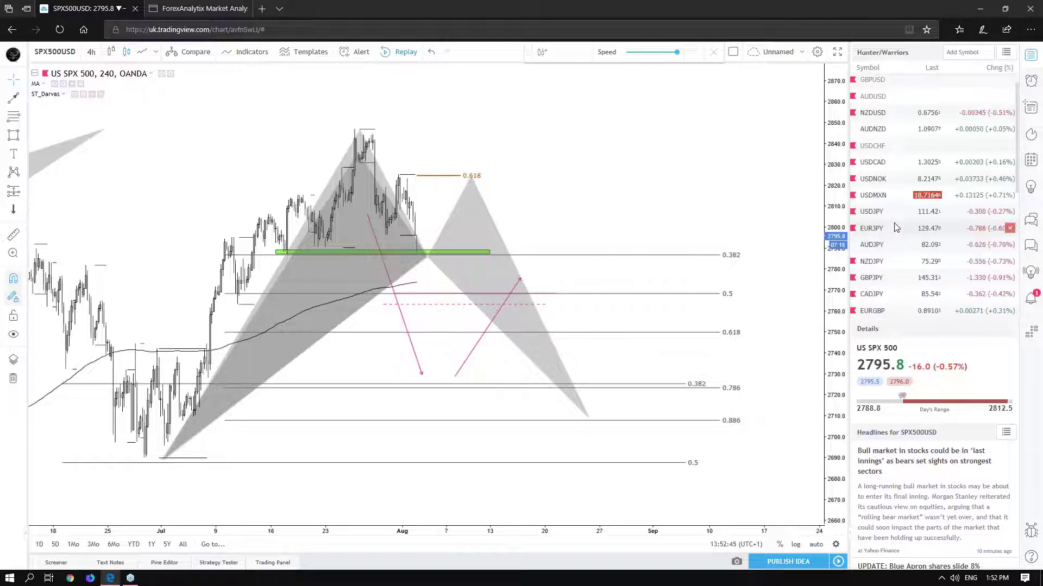
{"action": "scroll", "coordinate": [896, 227], "scroll_direction": "down", "scroll_amount": 2}
{"action": "scroll", "coordinate": [895, 227], "scroll_direction": "down", "scroll_amount": 3}
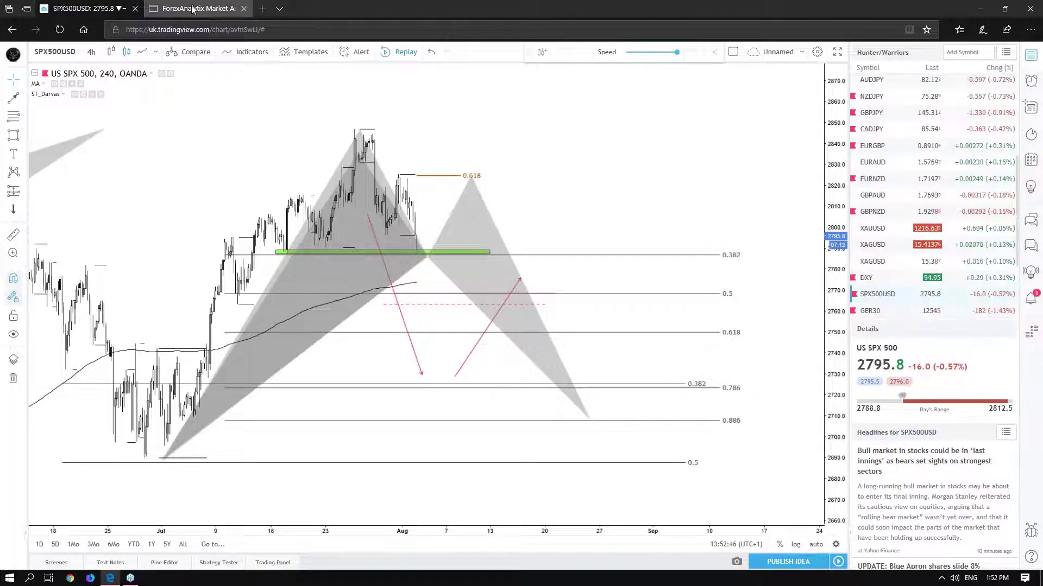
{"action": "left_click", "coordinate": [193, 9]}
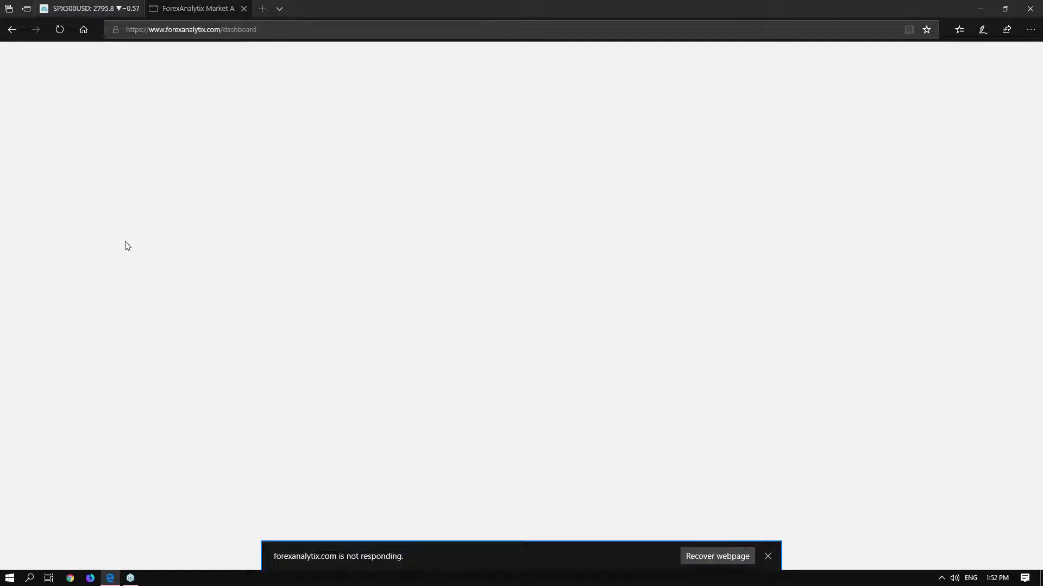
{"action": "left_click", "coordinate": [90, 9]}
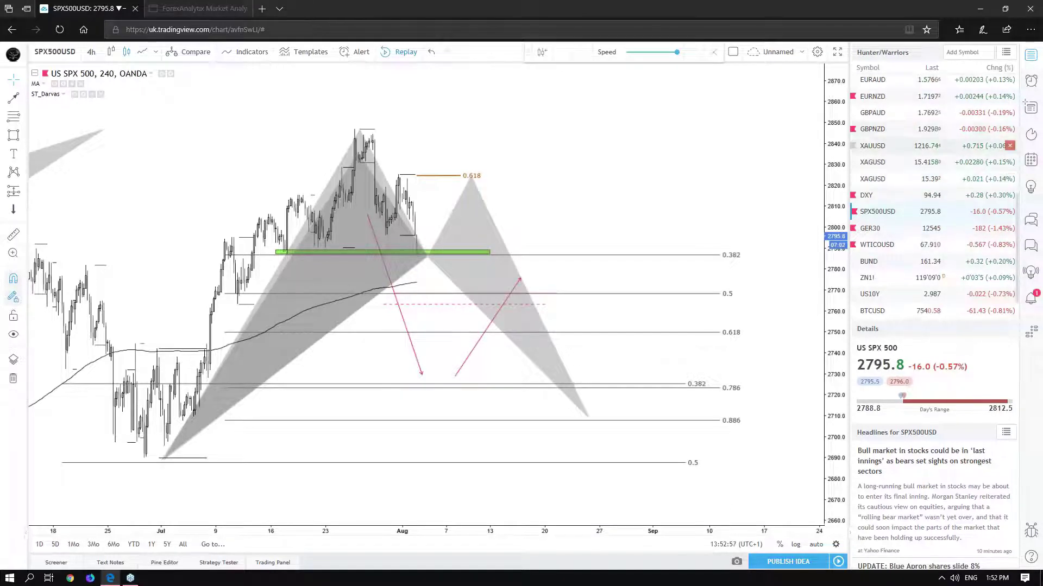
- Show XAUUSD gold on daily bars with the watchlist panel hidden
{"action": "left_click", "coordinate": [923, 145]}
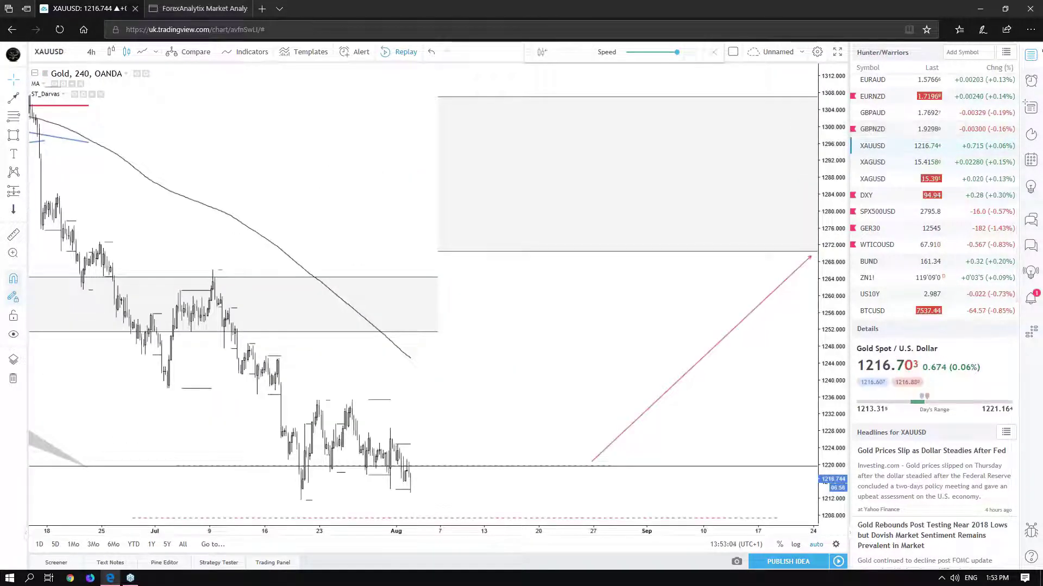
{"action": "left_click", "coordinate": [1030, 56]}
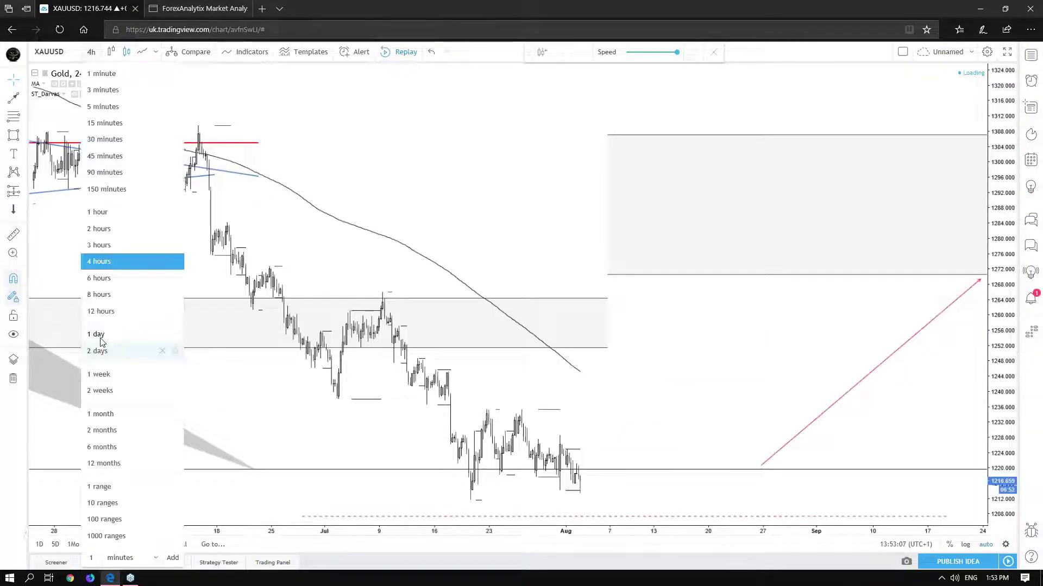
{"action": "key", "text": "Return"}
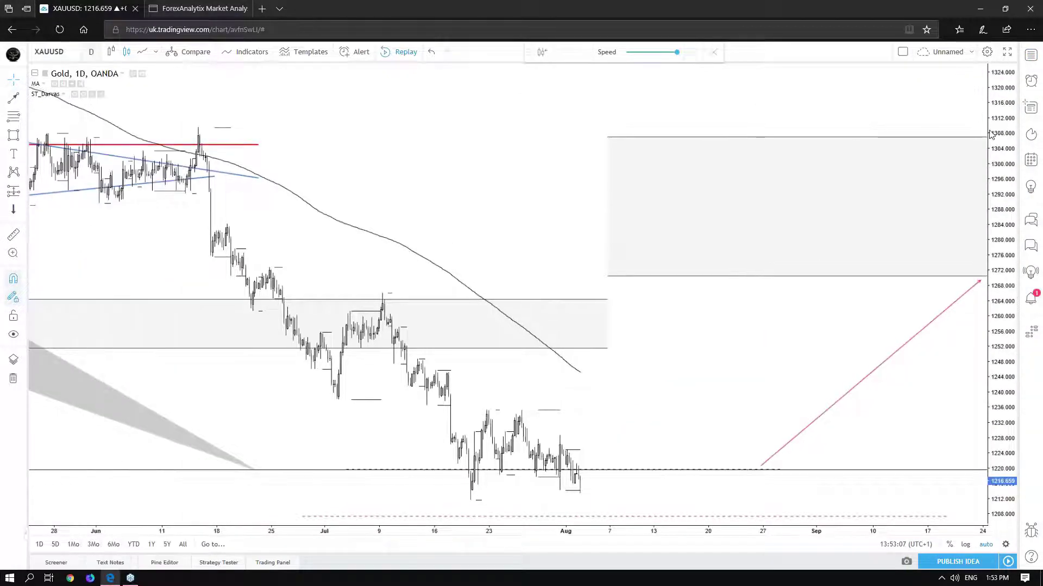
{"action": "left_click", "coordinate": [92, 52]}
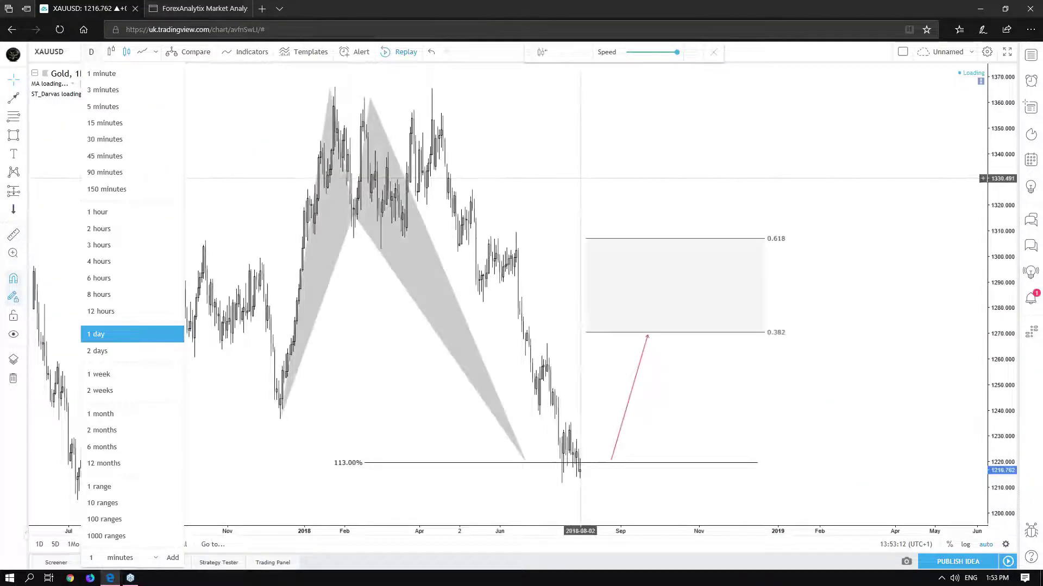
{"action": "left_click", "coordinate": [244, 184]}
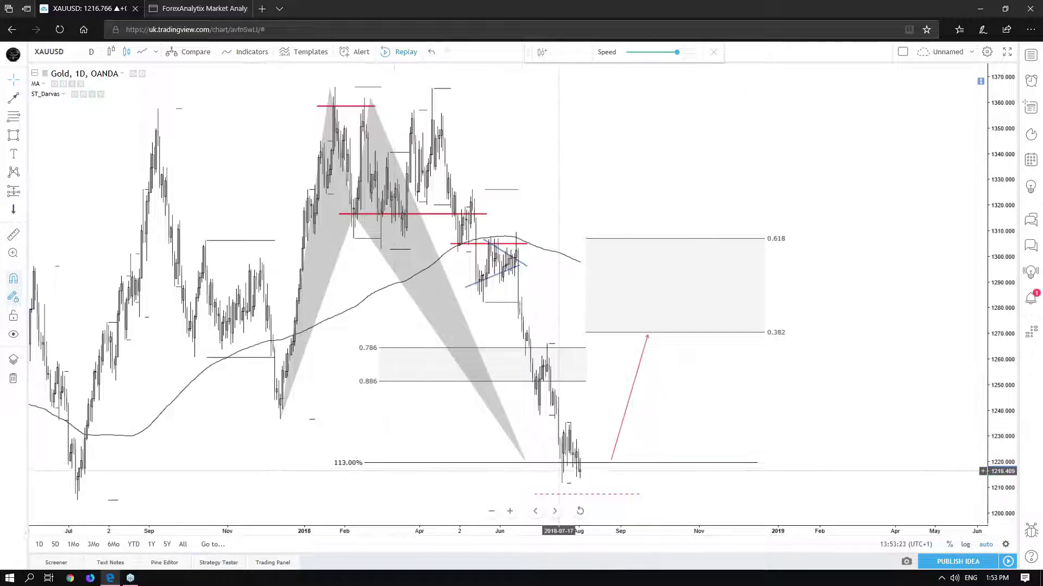
{"action": "scroll", "coordinate": [897, 163], "scroll_direction": "up", "scroll_amount": 4}
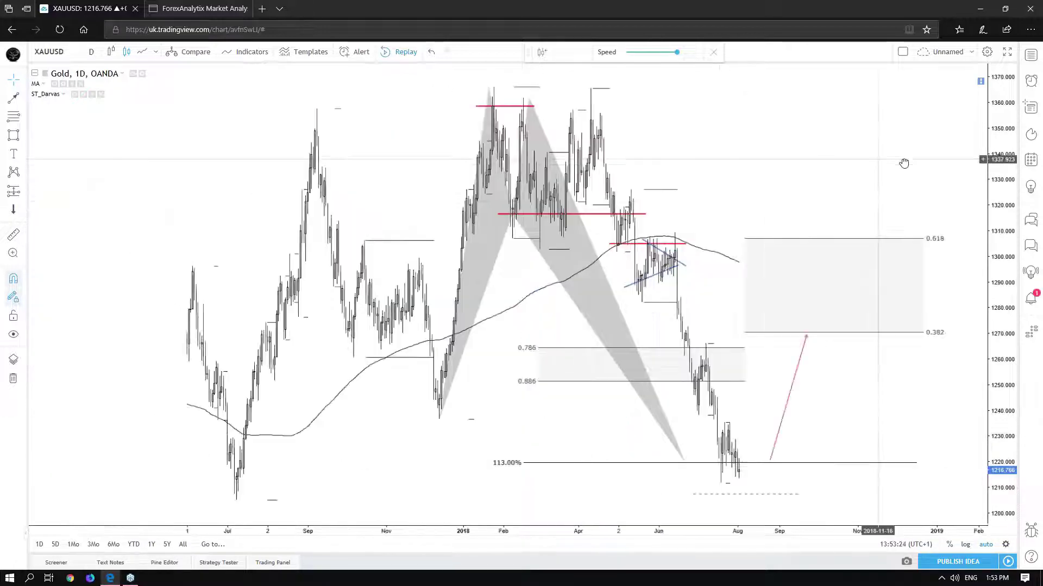
{"action": "scroll", "coordinate": [897, 161], "scroll_direction": "up", "scroll_amount": 3}
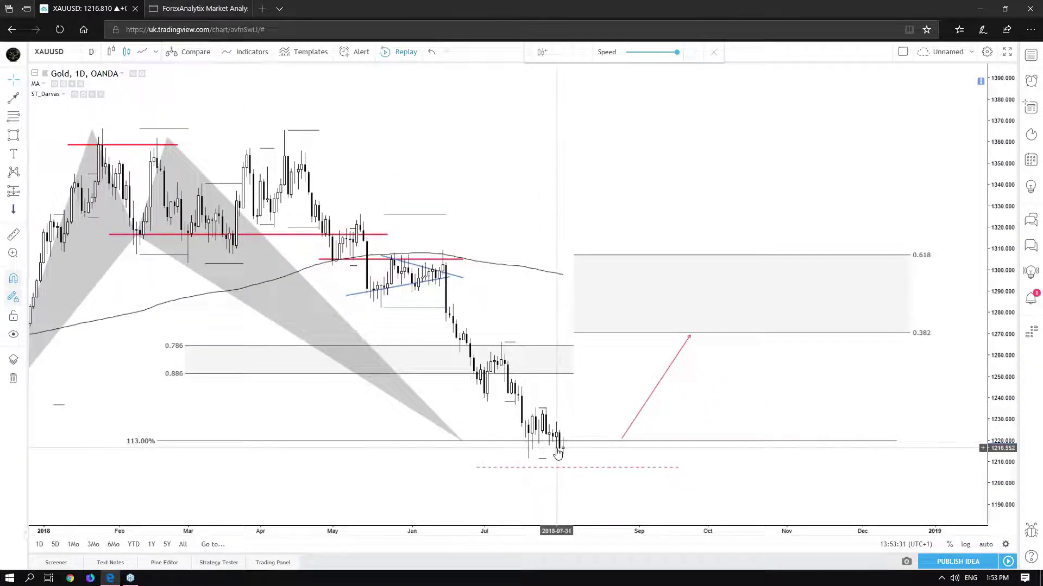
{"action": "scroll", "coordinate": [689, 184], "scroll_direction": "down", "scroll_amount": 3}
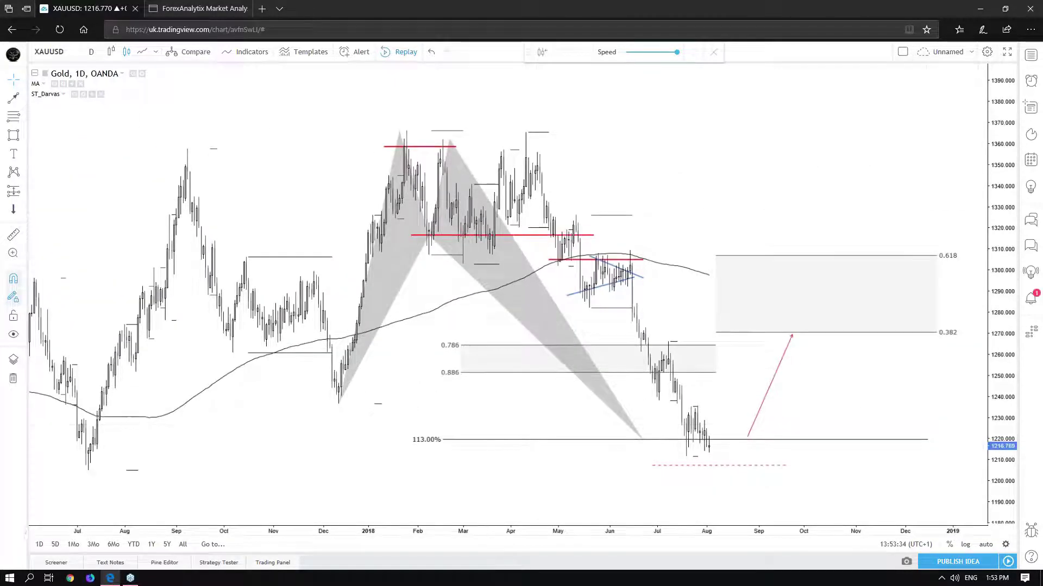
- Enable the 1.618 level in the Fibonacci extension's settings
{"action": "left_click_drag", "start_coordinate": [970, 426], "coordinate": [410, 287]}
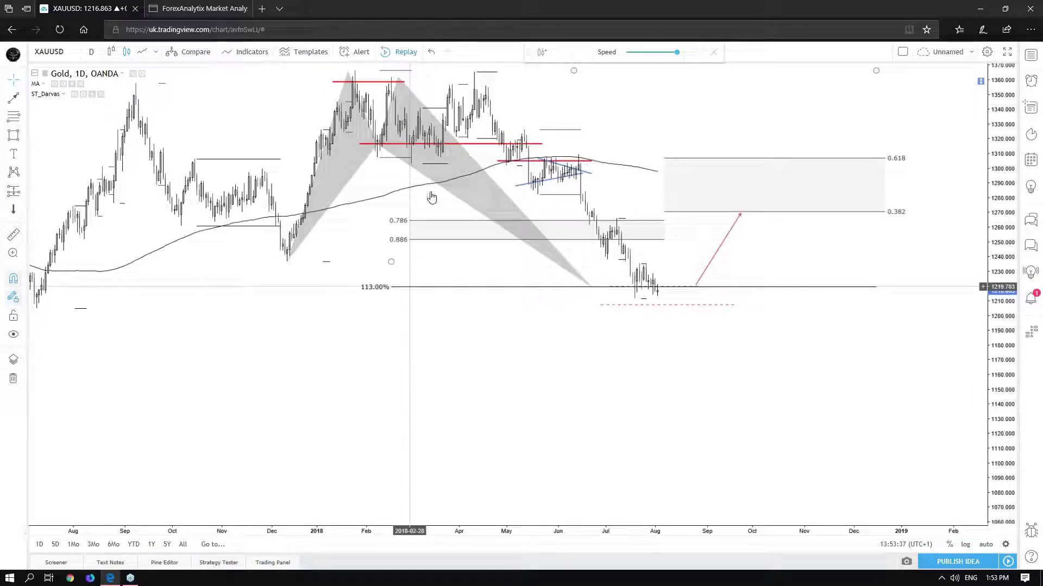
{"action": "double_click", "coordinate": [597, 70]}
{"action": "left_click", "coordinate": [402, 337]}
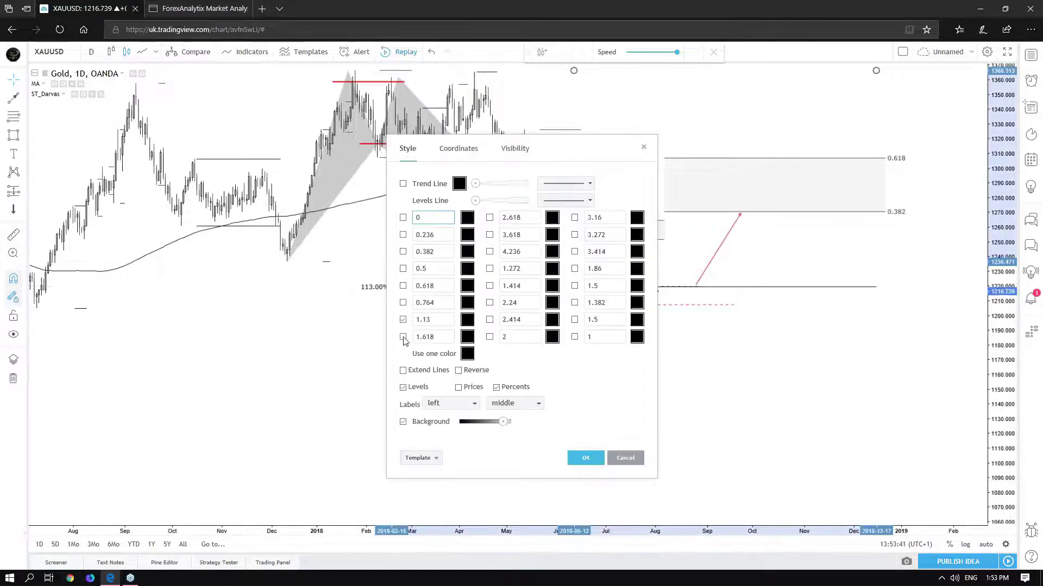
{"action": "left_click", "coordinate": [712, 306]}
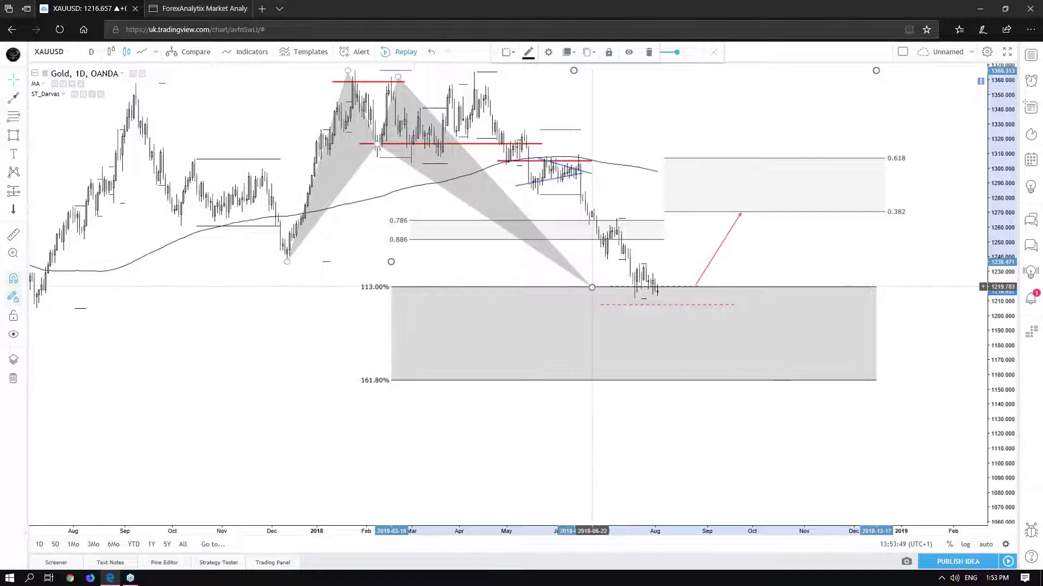
- Drag the harmonic pattern's D point down to the 161.80% line, then zoom out
{"action": "left_click", "coordinate": [592, 287]}
{"action": "left_click_drag", "start_coordinate": [604, 375], "coordinate": [606, 382]}
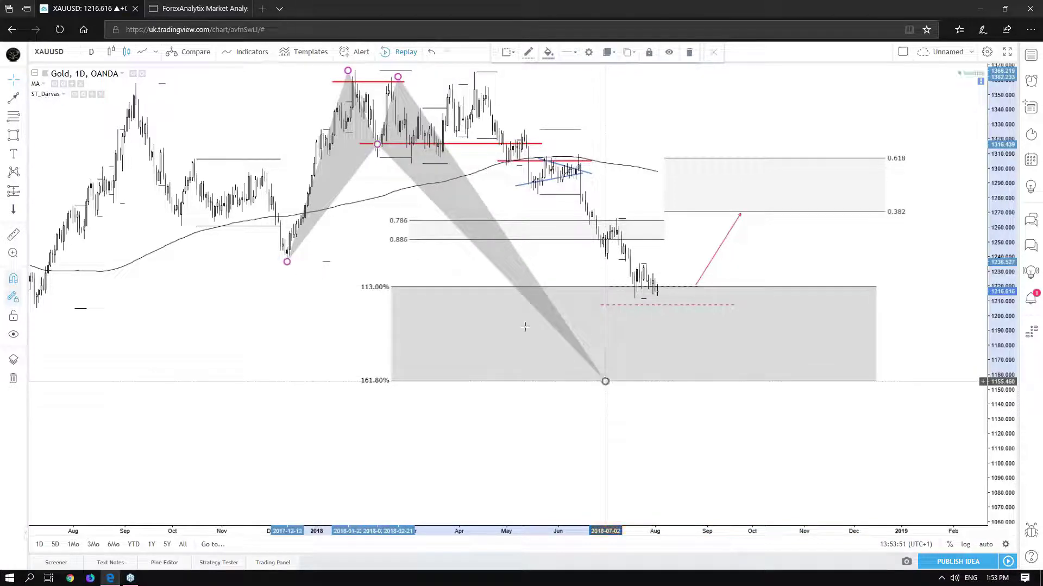
{"action": "left_click_drag", "start_coordinate": [462, 275], "coordinate": [924, 255]}
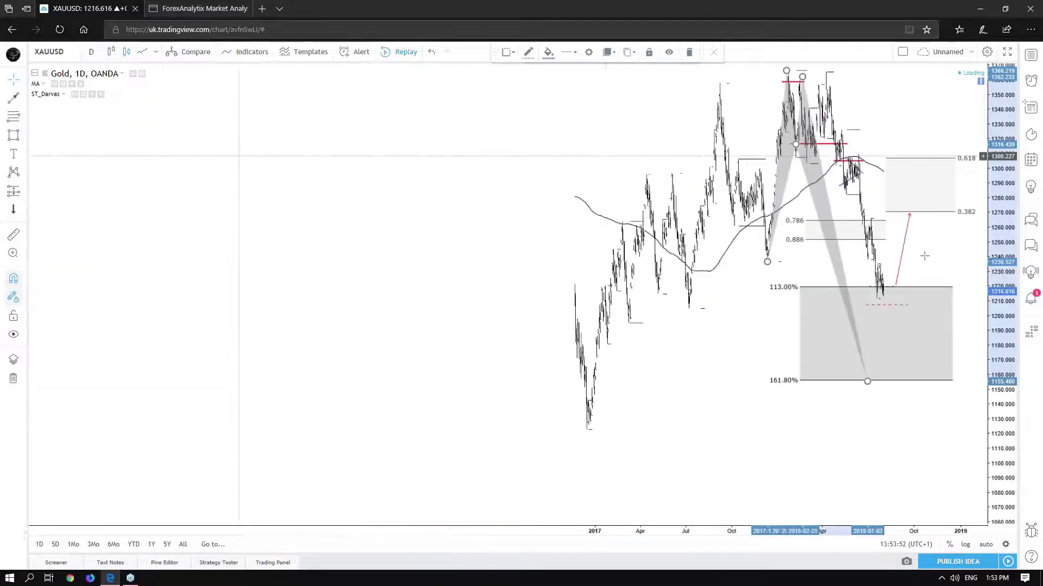
{"action": "left_click", "coordinate": [683, 404]}
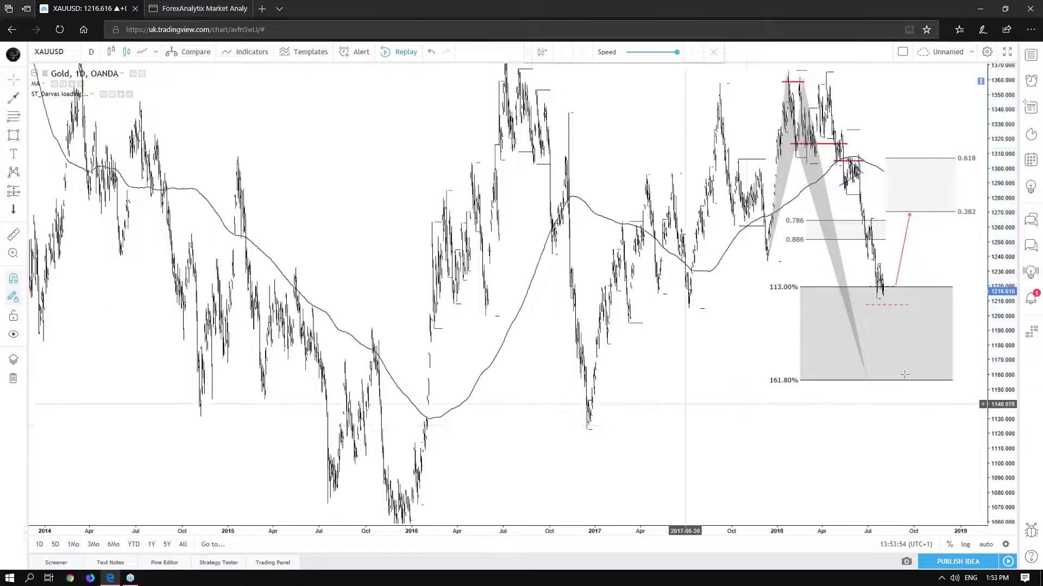
{"action": "scroll", "coordinate": [681, 404], "scroll_direction": "up", "scroll_amount": 2}
{"action": "left_click_drag", "start_coordinate": [1004, 402], "coordinate": [1003, 431]}
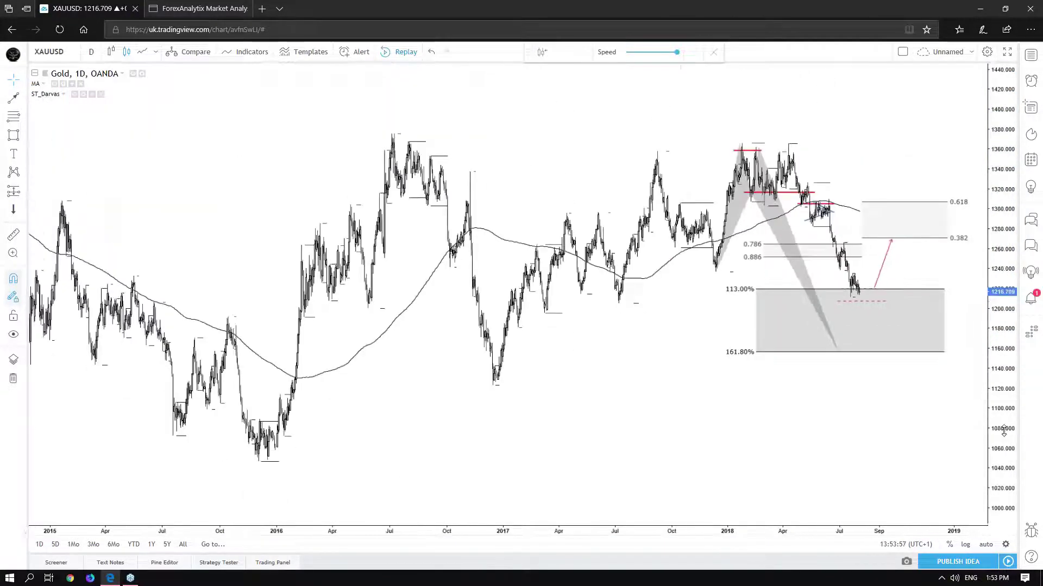
{"action": "scroll", "coordinate": [814, 435], "scroll_direction": "right", "scroll_amount": 3}
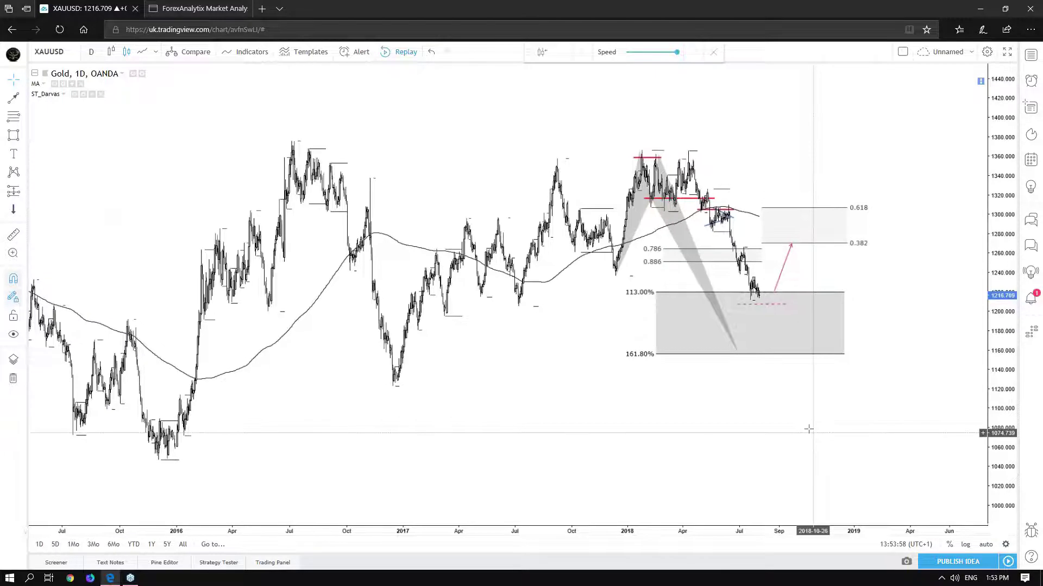
{"action": "scroll", "coordinate": [809, 429], "scroll_direction": "up", "scroll_amount": 2}
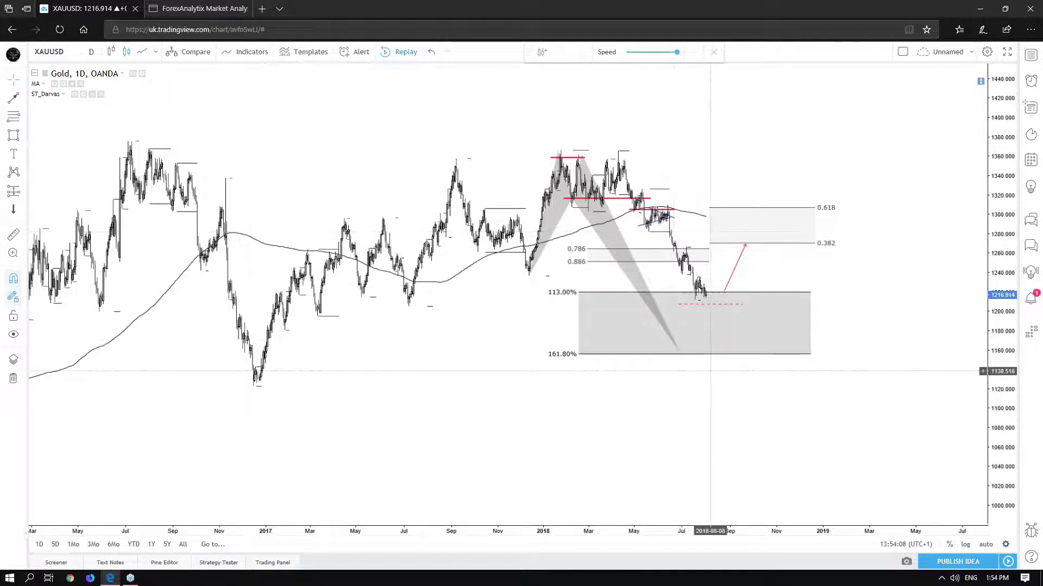
{"action": "scroll", "coordinate": [701, 340], "scroll_direction": "down", "scroll_amount": 2}
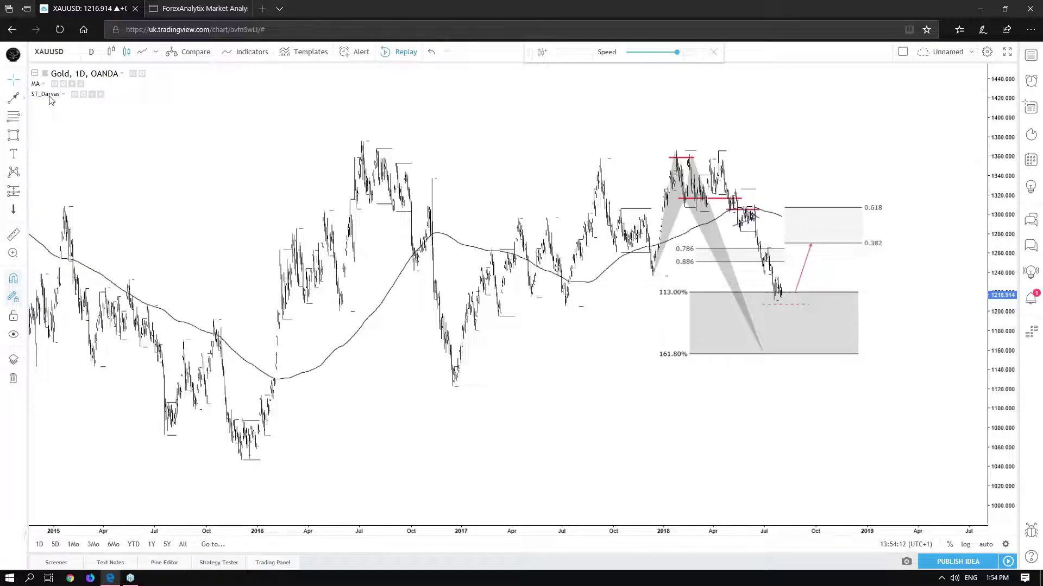
- Draw a trendline on the Gold chart from the late-2015 low up toward the 0.382 Fibonacci zone
{"action": "left_click", "coordinate": [22, 98]}
{"action": "left_click", "coordinate": [52, 99]}
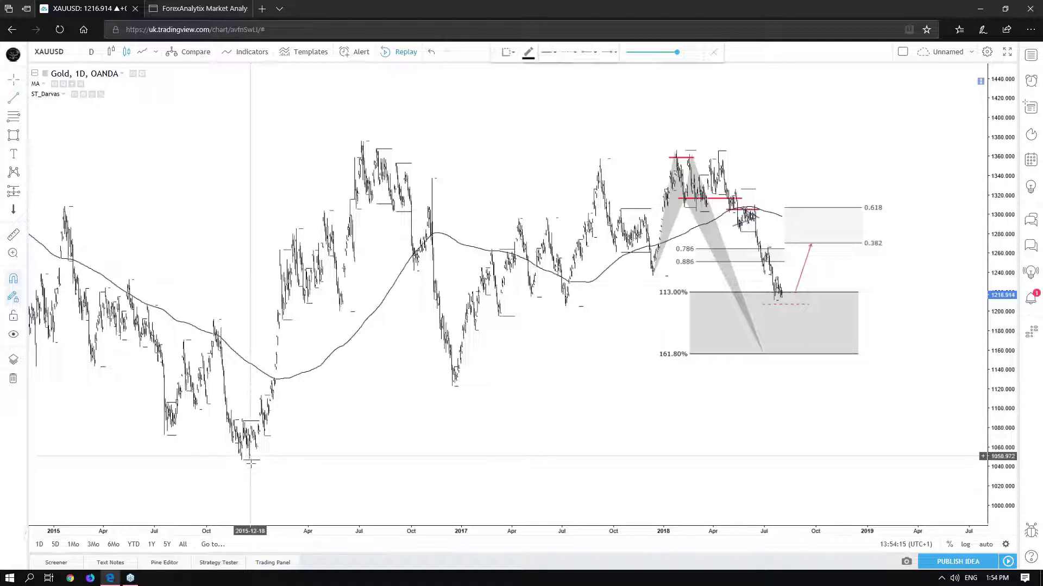
{"action": "left_click", "coordinate": [249, 456]}
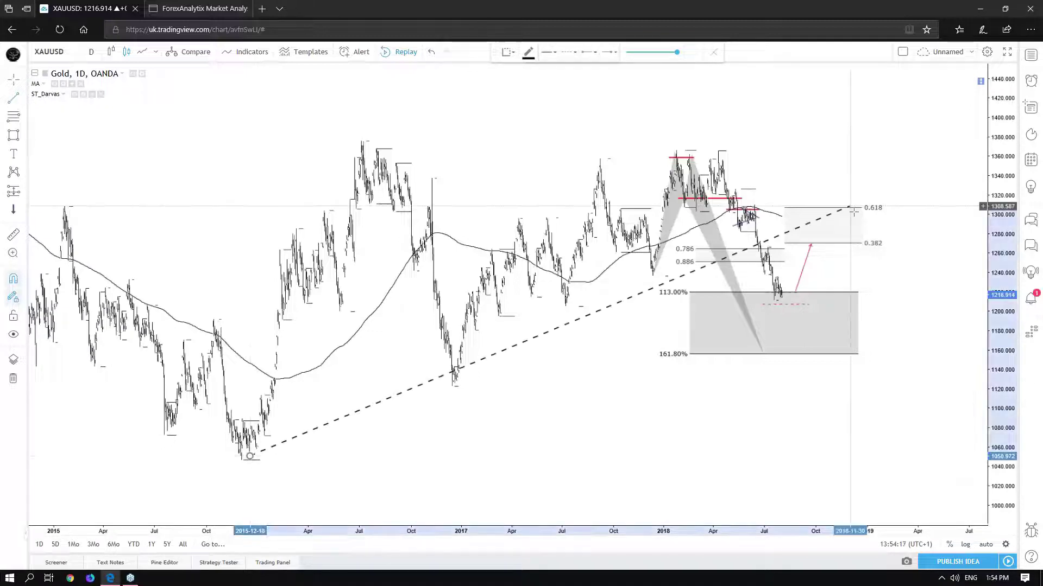
{"action": "left_click", "coordinate": [845, 245]}
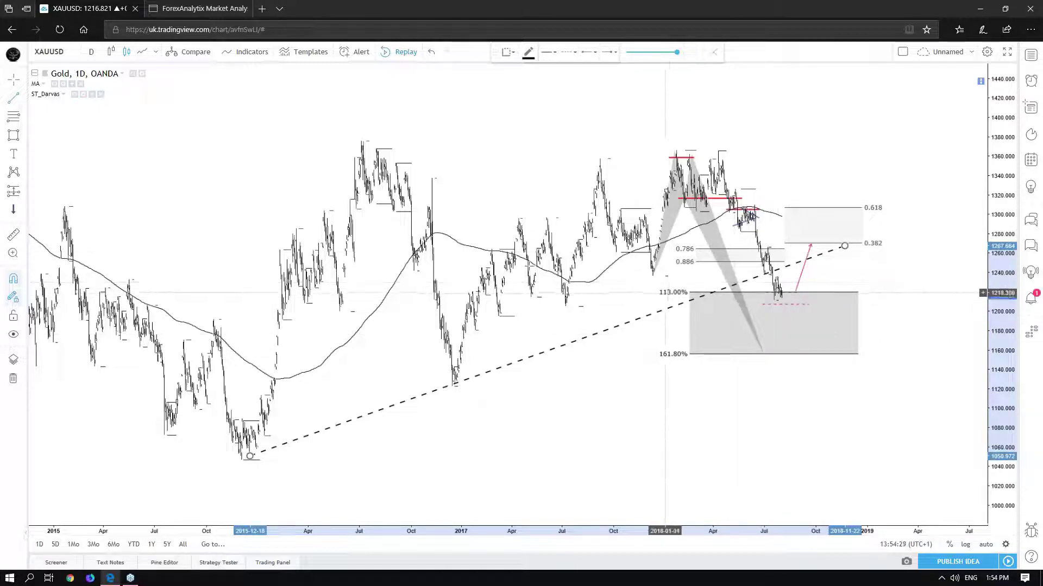
{"action": "scroll", "coordinate": [626, 282], "scroll_direction": "up", "scroll_amount": 3}
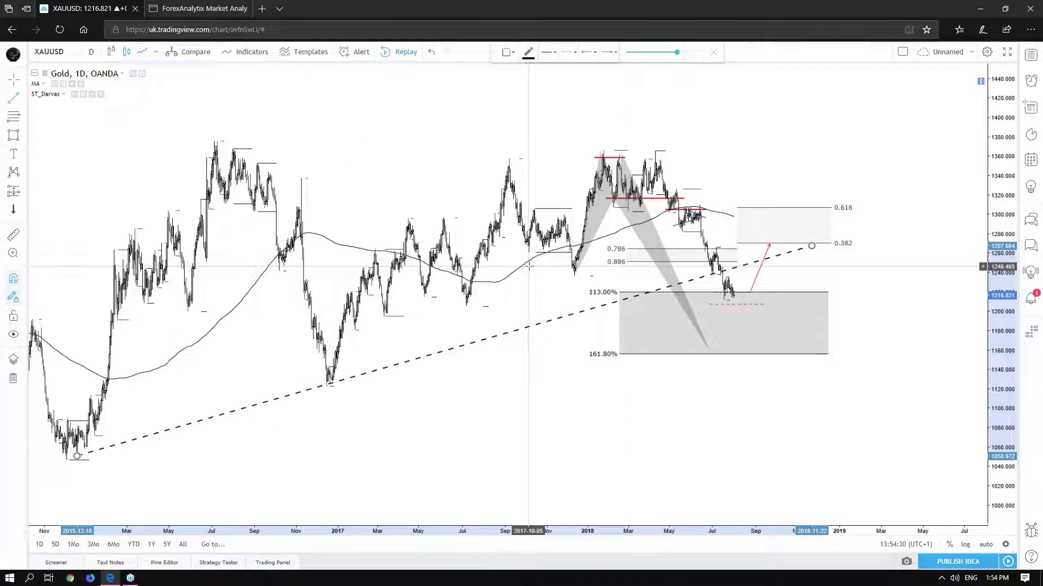
{"action": "scroll", "coordinate": [529, 266], "scroll_direction": "up", "scroll_amount": 2}
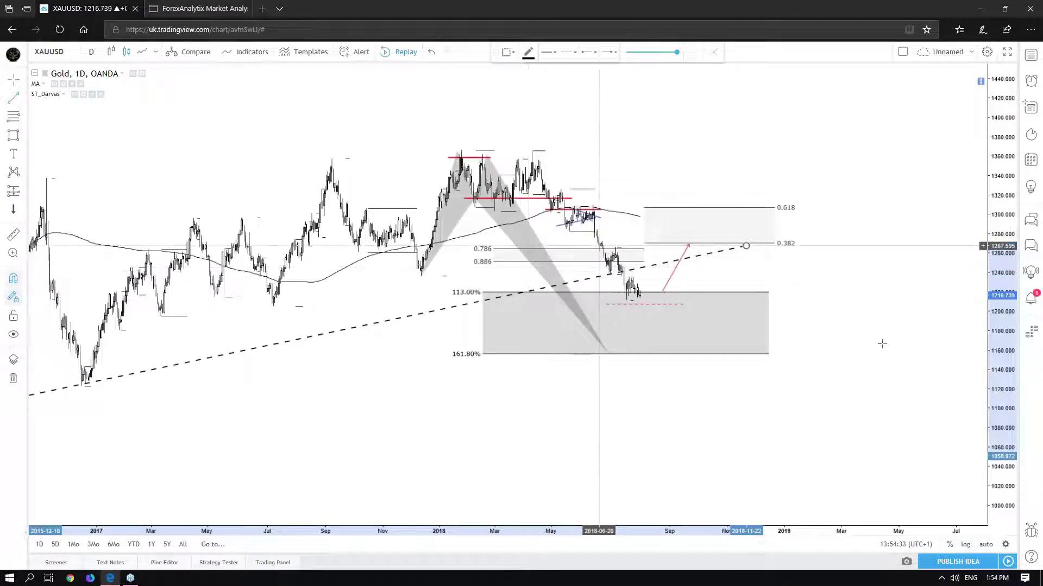
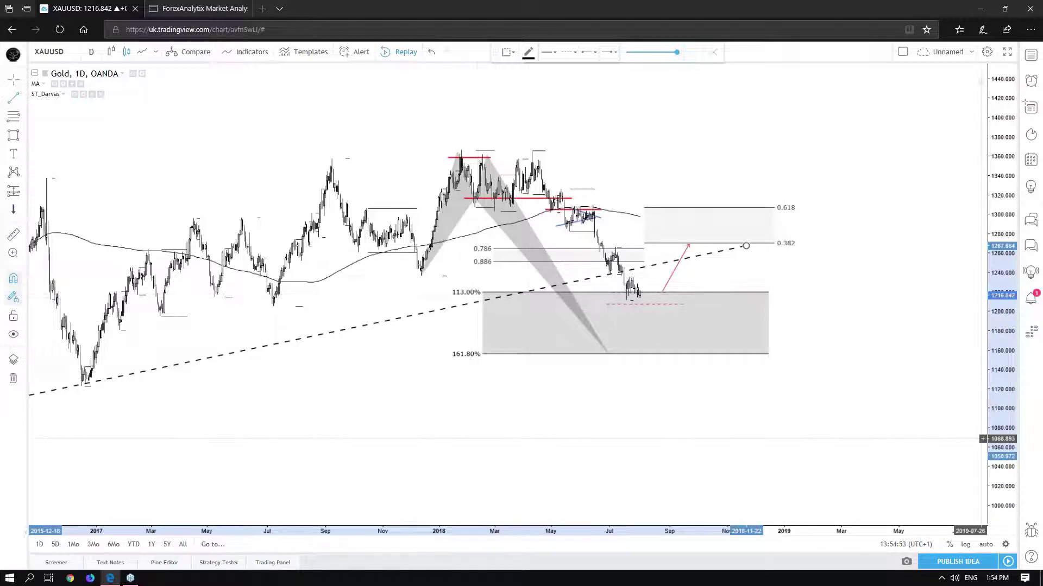
- Delete the stray dashed line and zoom into the recent gold harmonic pattern, panning toward 2019
{"action": "left_click", "coordinate": [980, 477]}
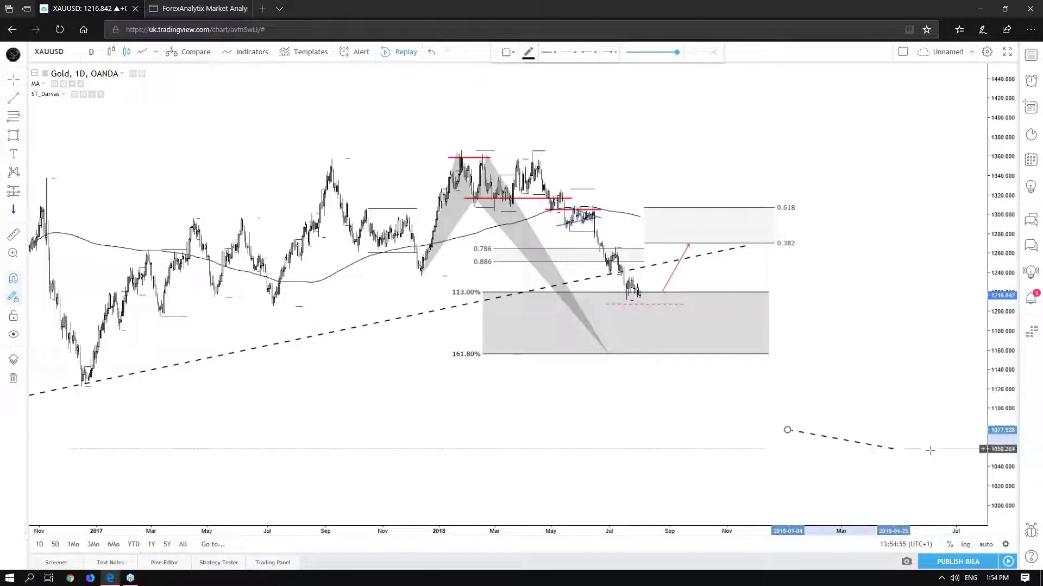
{"action": "key", "text": "Delete"}
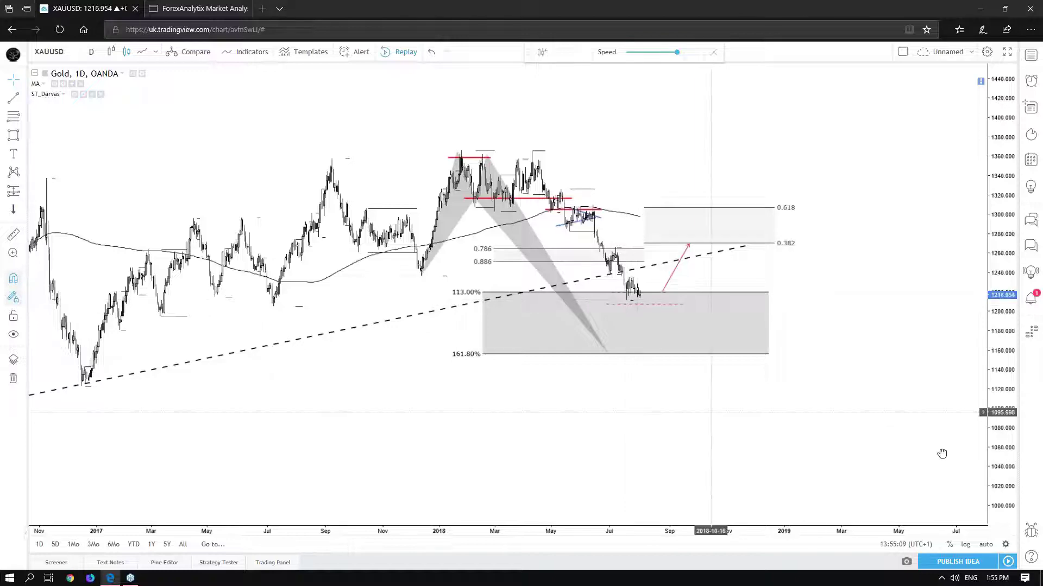
{"action": "scroll", "coordinate": [942, 454], "scroll_direction": "up", "scroll_amount": 3}
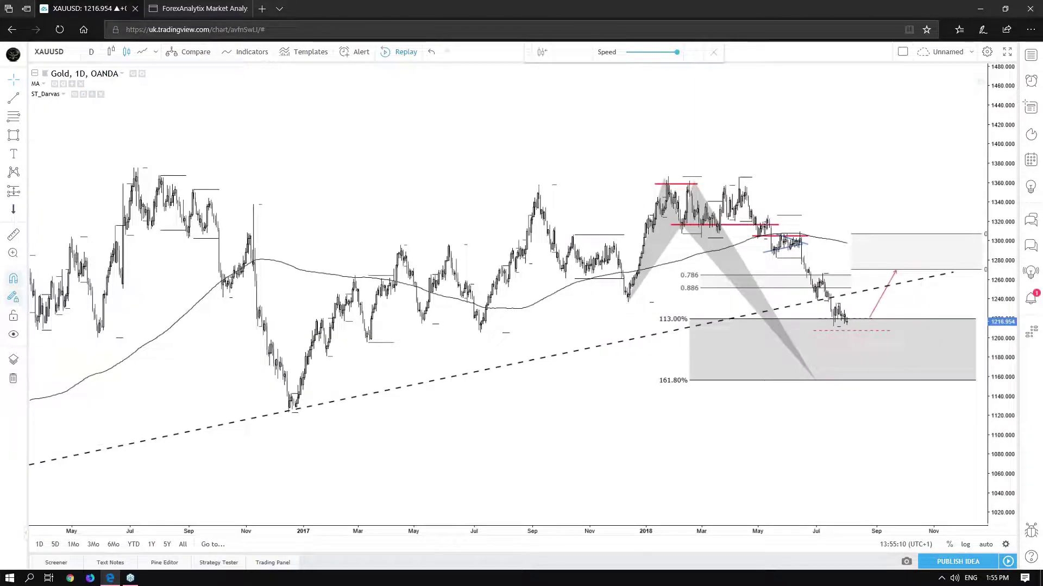
{"action": "scroll", "coordinate": [800, 305], "scroll_direction": "up", "scroll_amount": 2}
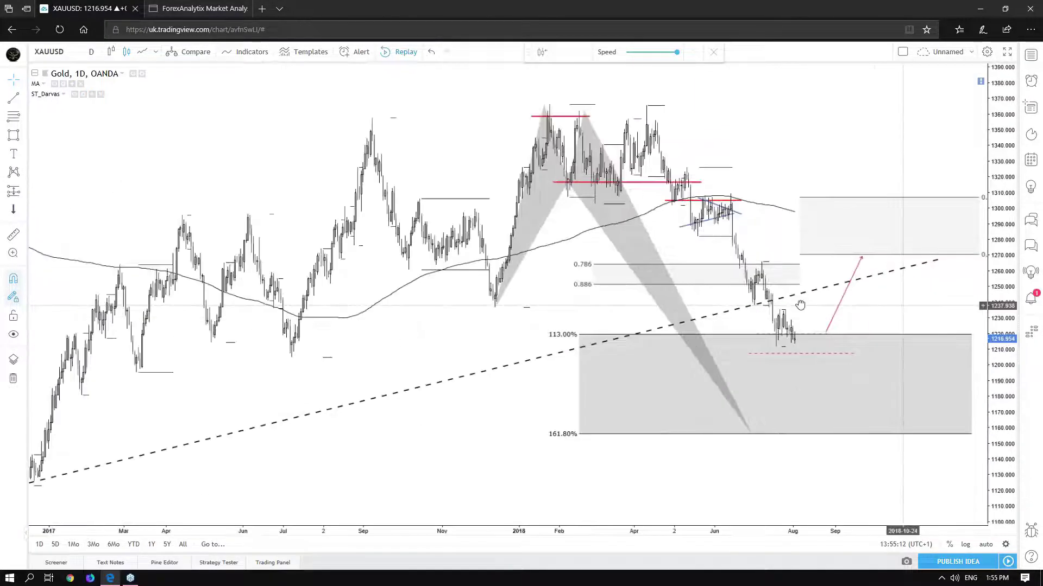
{"action": "left_click_drag", "start_coordinate": [801, 305], "coordinate": [654, 304]}
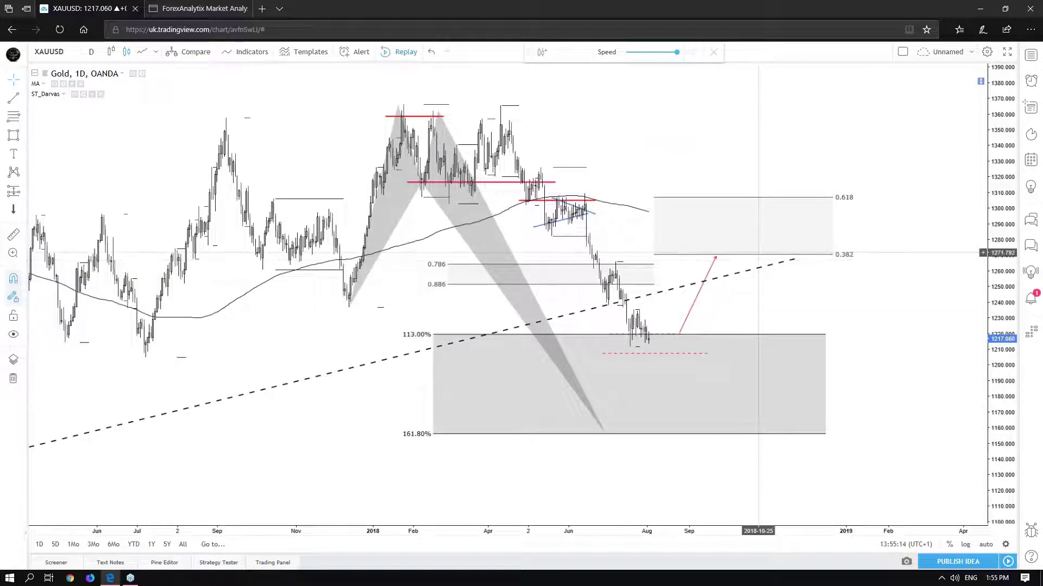
- Measure the price range from current price up to the 0.382 level: 50.617 (4.15%)
{"action": "left_click", "coordinate": [69, 274]}
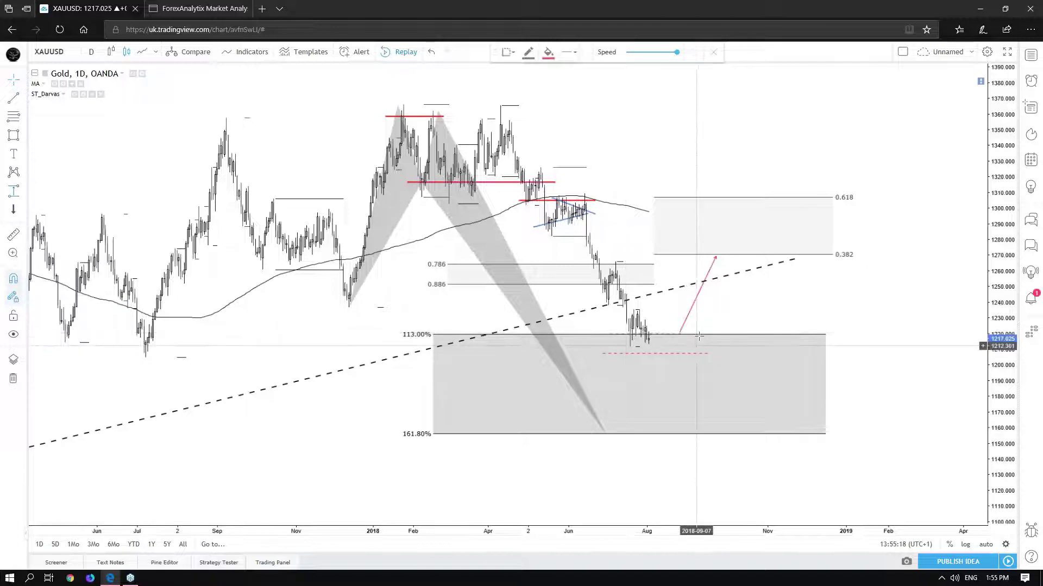
{"action": "left_click", "coordinate": [736, 254]}
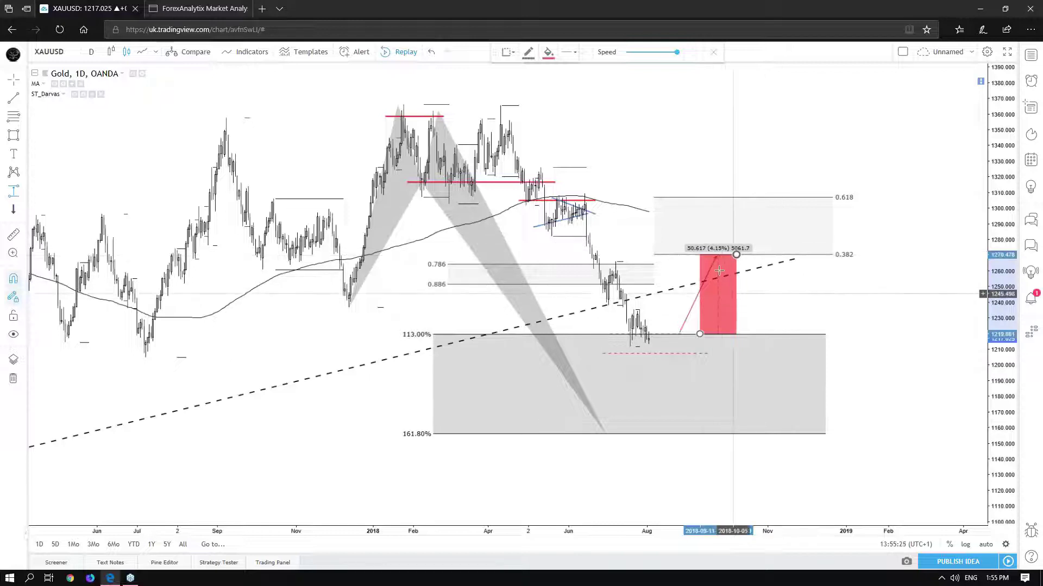
{"action": "left_click", "coordinate": [718, 354]}
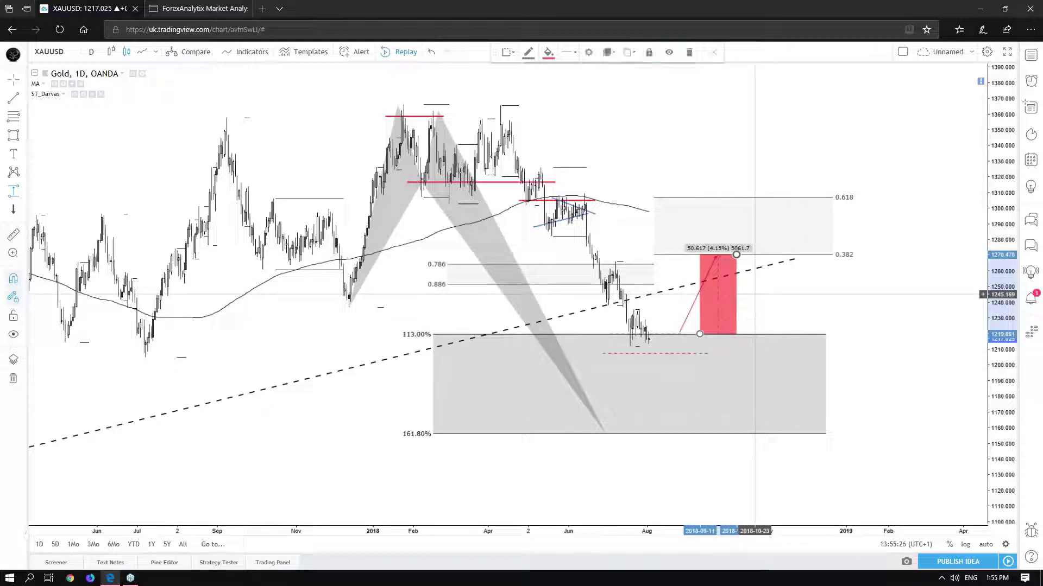
{"action": "left_click", "coordinate": [710, 353]}
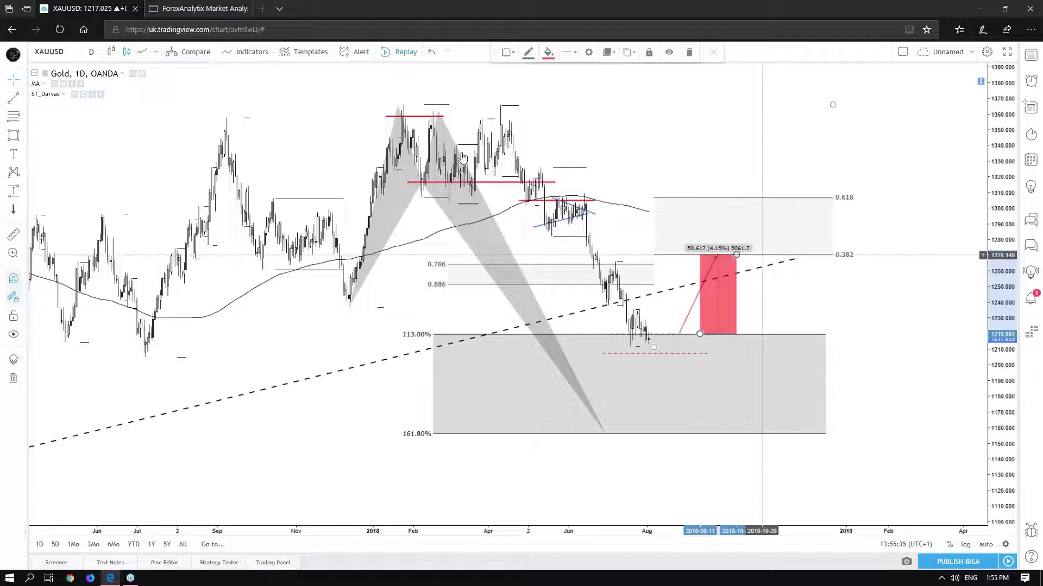
{"action": "left_click", "coordinate": [498, 216]}
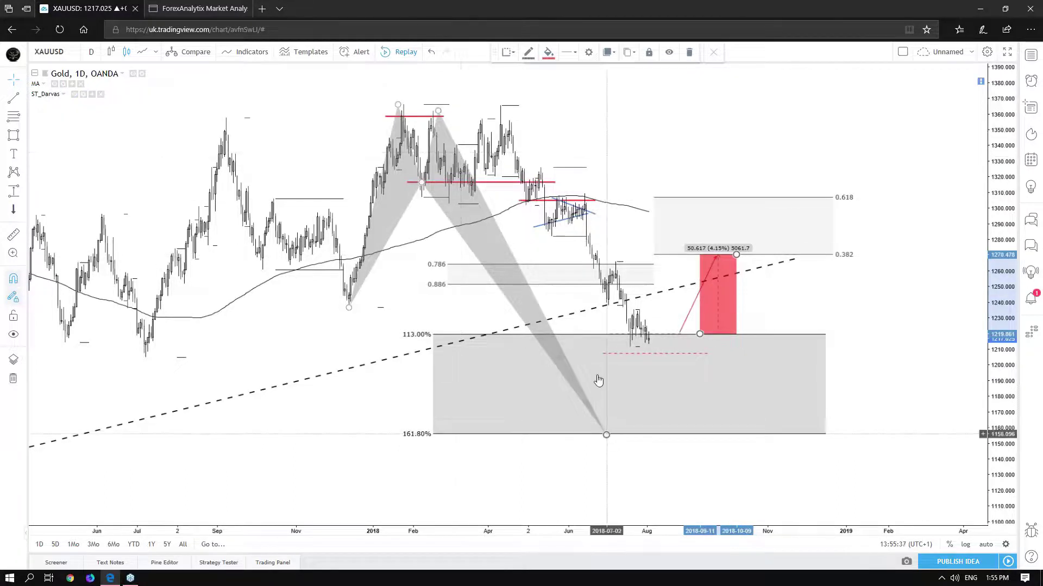
- Drag the grey harmonic pattern's last point from 161.80% up to the 113.00% level
{"action": "left_click_drag", "start_coordinate": [606, 434], "coordinate": [590, 335]}
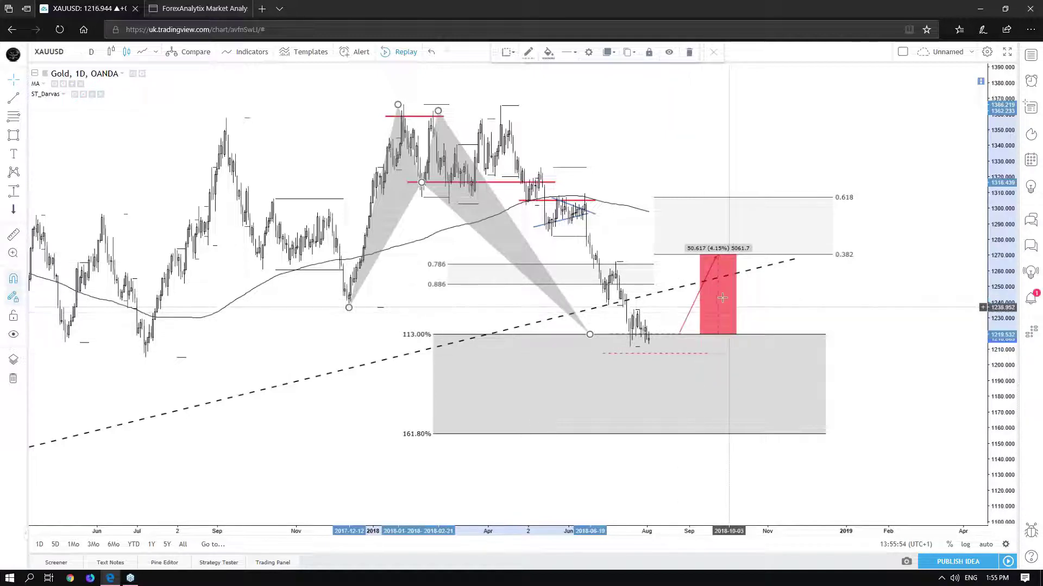
{"action": "left_click", "coordinate": [705, 341]}
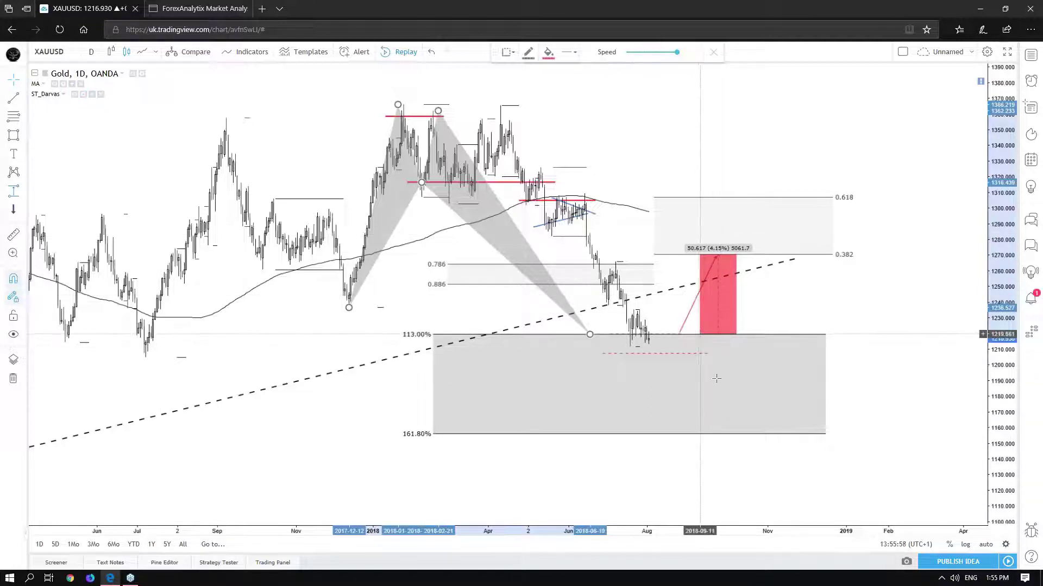
{"action": "left_click", "coordinate": [750, 441]}
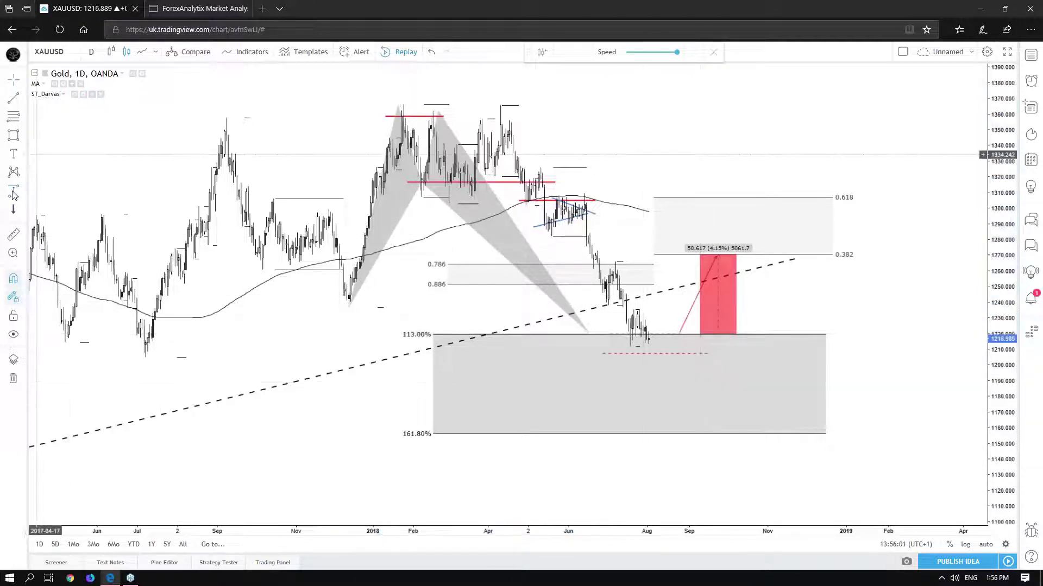
- Stretch the red price range down to about 1134, reading -84.800 (-6.96%)
{"action": "left_click", "coordinate": [717, 264]}
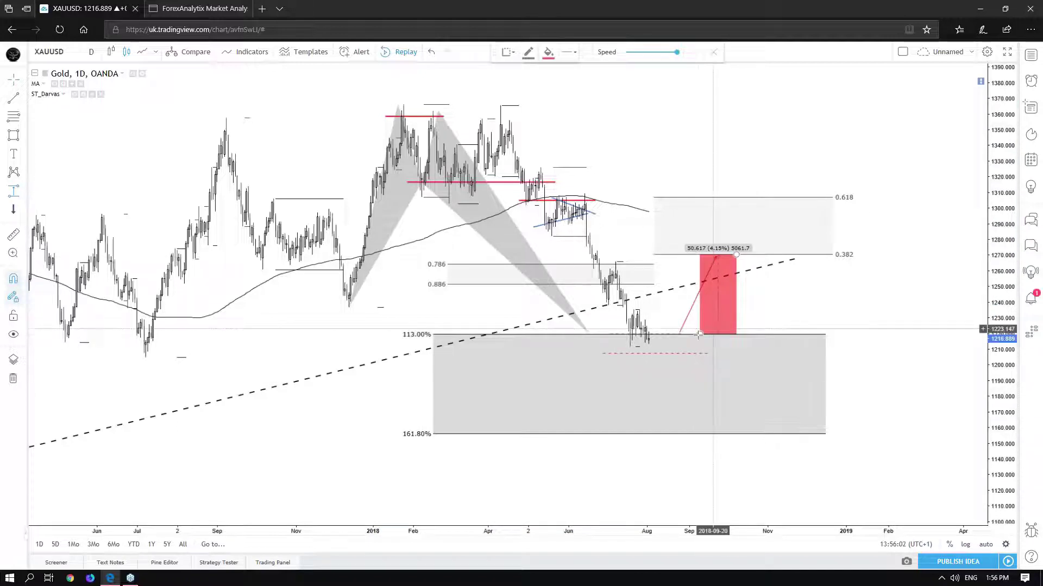
{"action": "left_click_drag", "start_coordinate": [740, 418], "coordinate": [734, 468]}
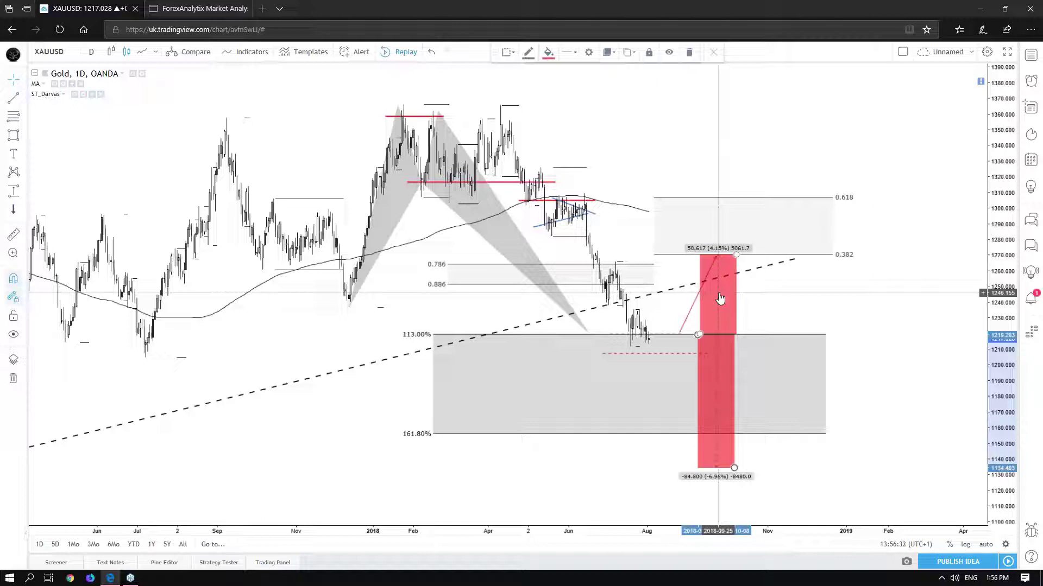
{"action": "left_click", "coordinate": [899, 121]}
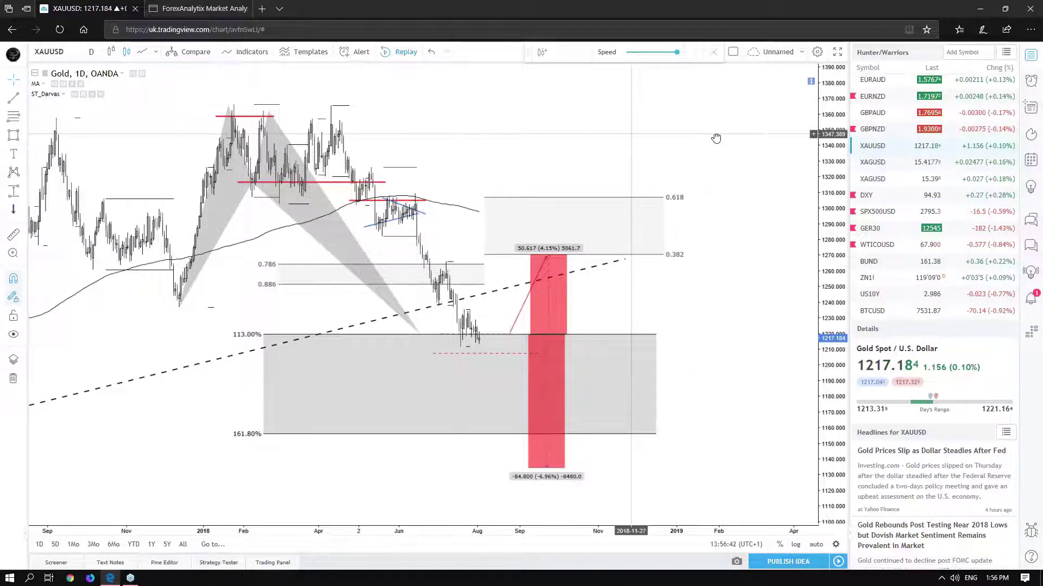
- Delete the red price-range drawing showing 50.617 and -84.800 from the gold chart
{"action": "scroll", "coordinate": [629, 298], "scroll_direction": "left", "scroll_amount": 5}
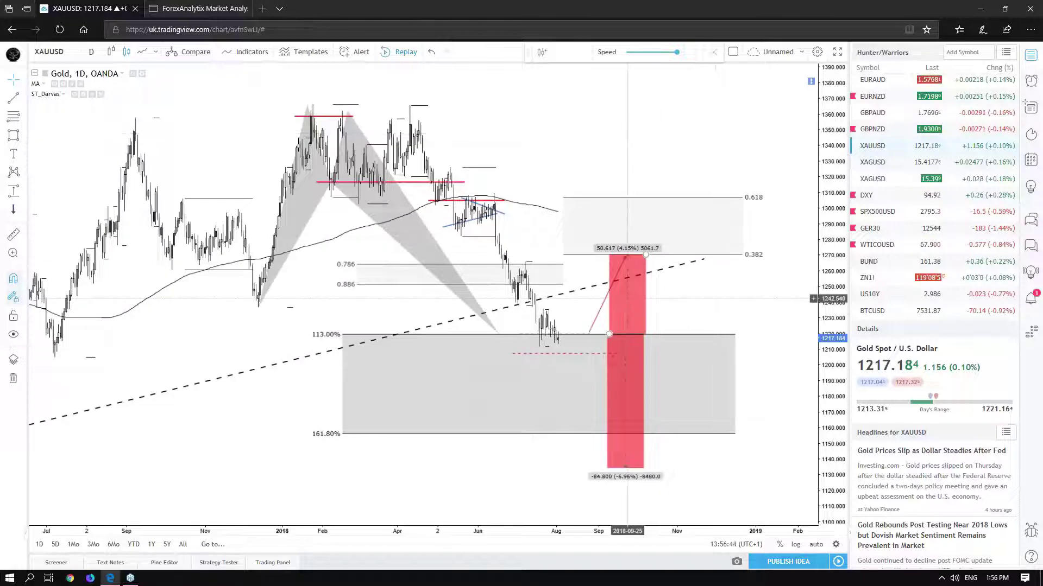
{"action": "left_click", "coordinate": [626, 385]}
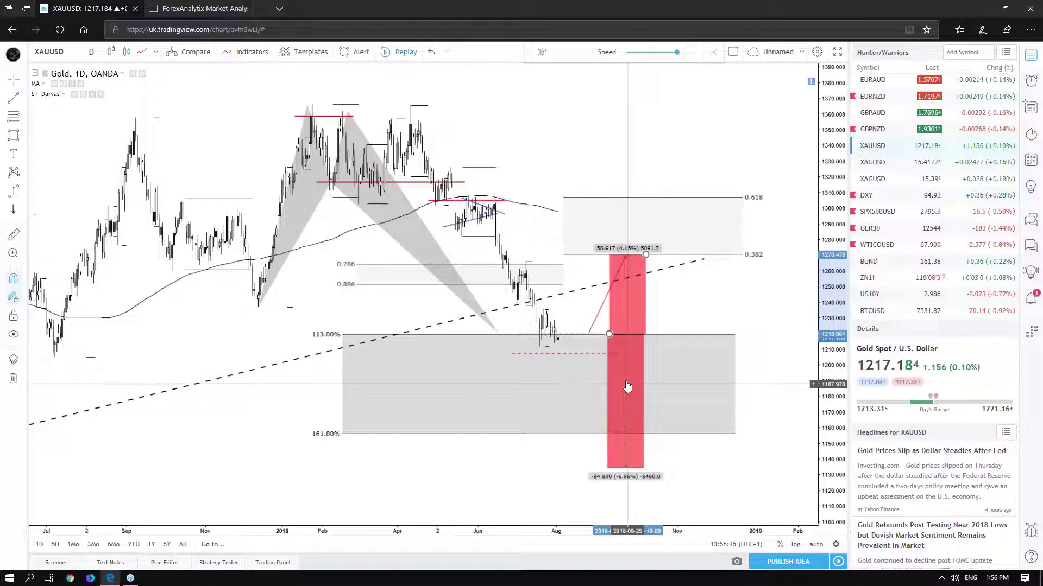
{"action": "key", "text": "Delete"}
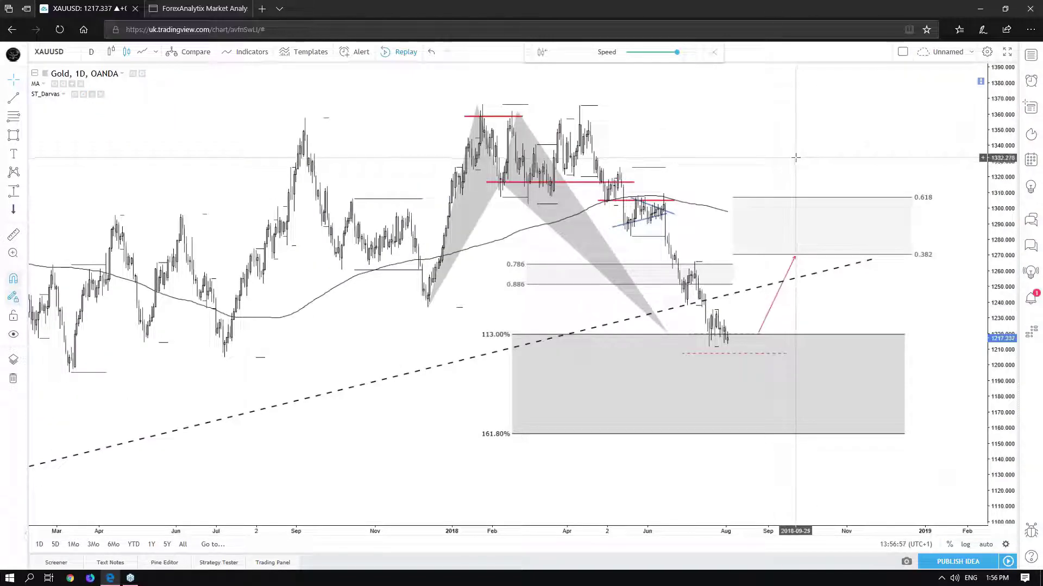
- Replace the Hunter/Warriors watchlist with the Flagged List of yen and USD pairs
{"action": "scroll", "coordinate": [795, 157], "scroll_direction": "up", "scroll_amount": 1}
{"action": "scroll", "coordinate": [795, 157], "scroll_direction": "right", "scroll_amount": 2}
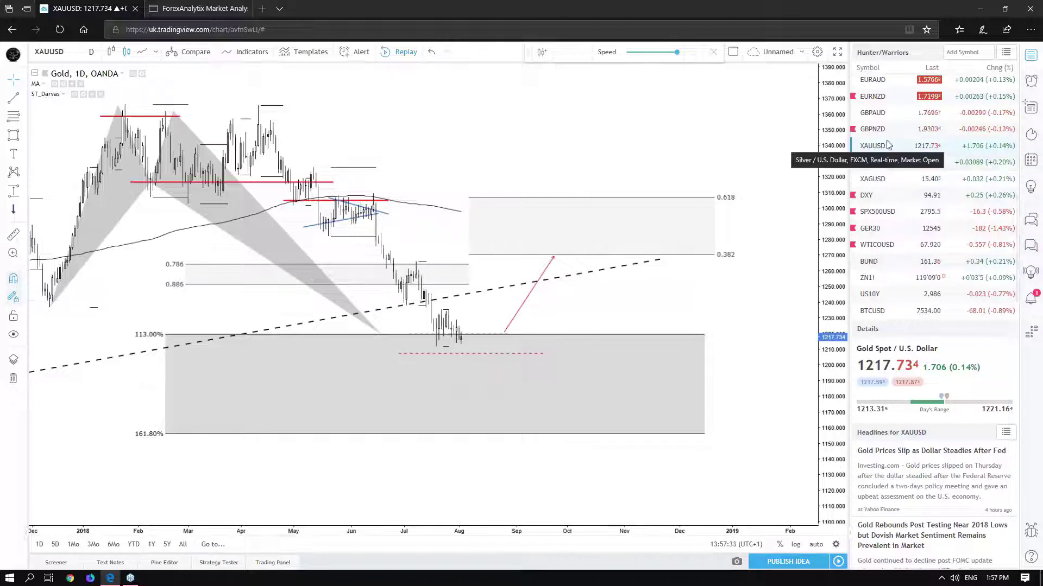
{"action": "scroll", "coordinate": [902, 174], "scroll_direction": "up", "scroll_amount": 3}
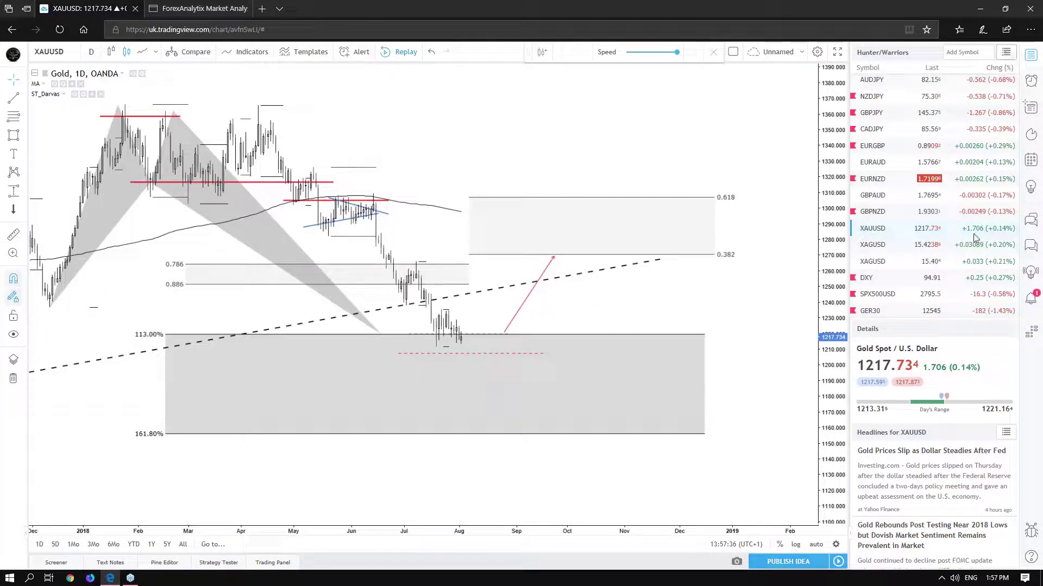
{"action": "left_click", "coordinate": [1006, 51]}
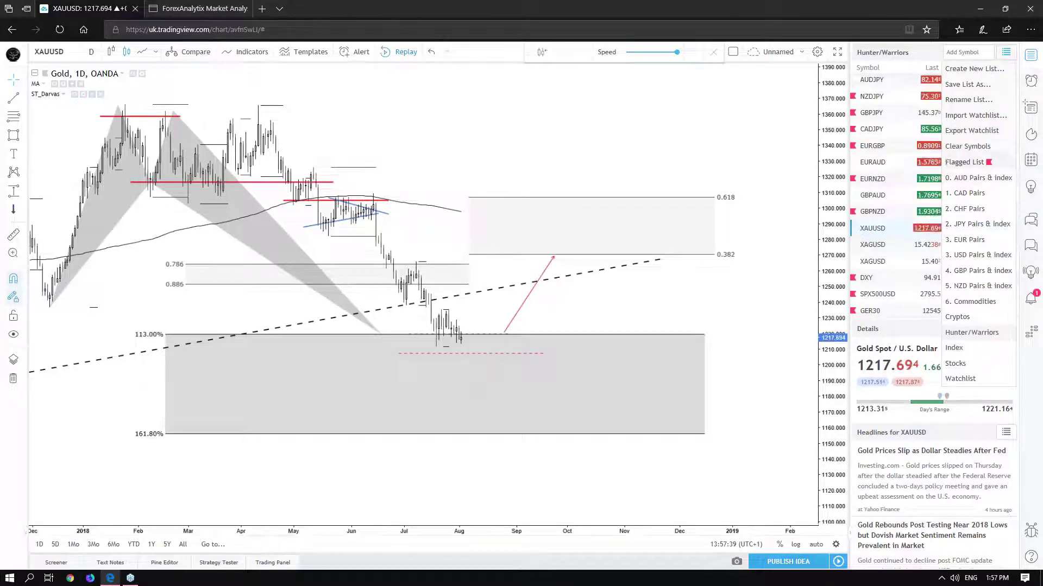
{"action": "left_click", "coordinate": [969, 162]}
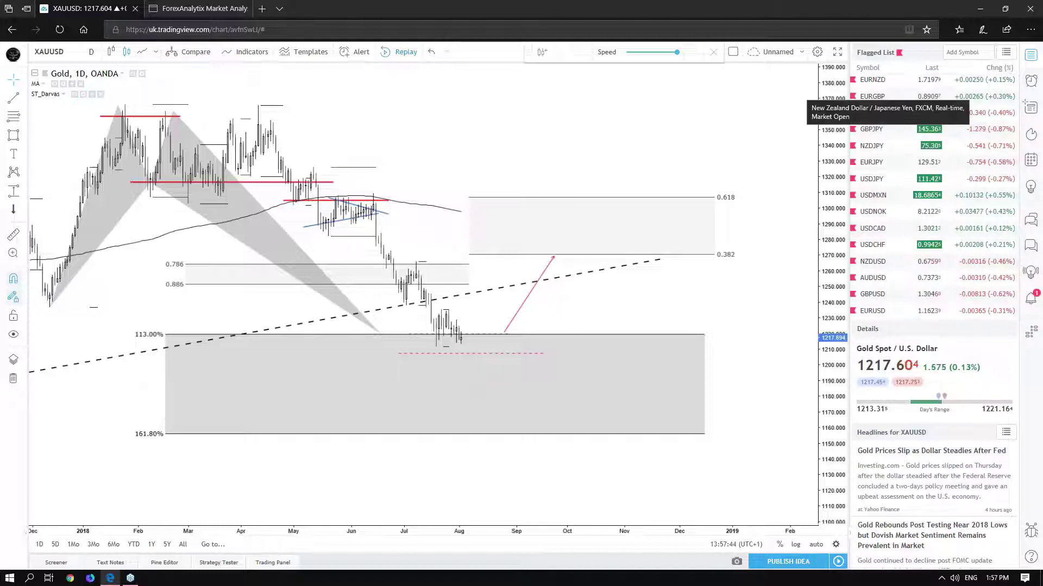
- Show EURGBP on 4-hour candles with the watchlist hidden, framing its orange and blue patterns
{"action": "left_click", "coordinate": [872, 96]}
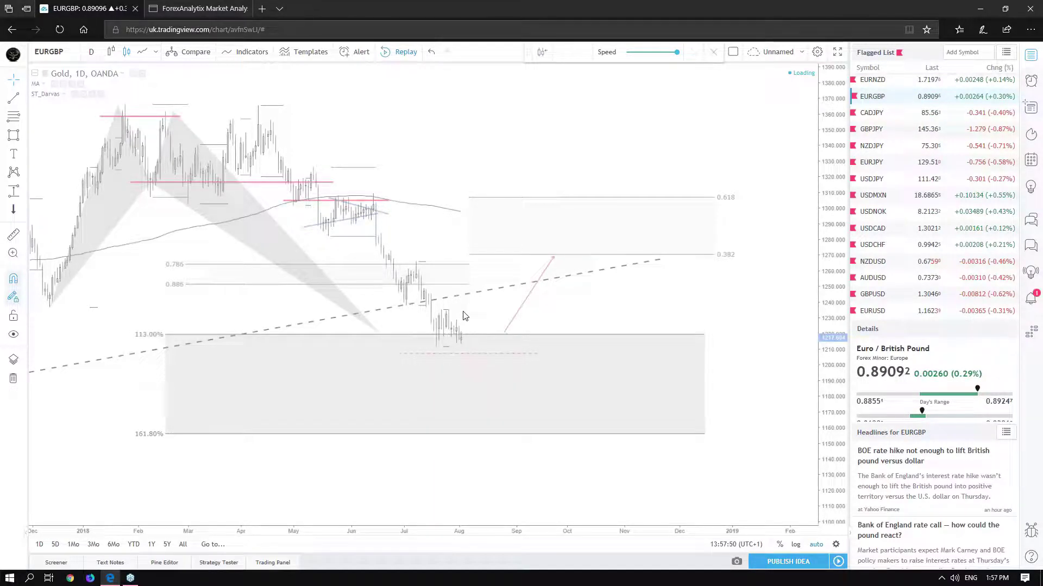
{"action": "left_click", "coordinate": [1030, 54]}
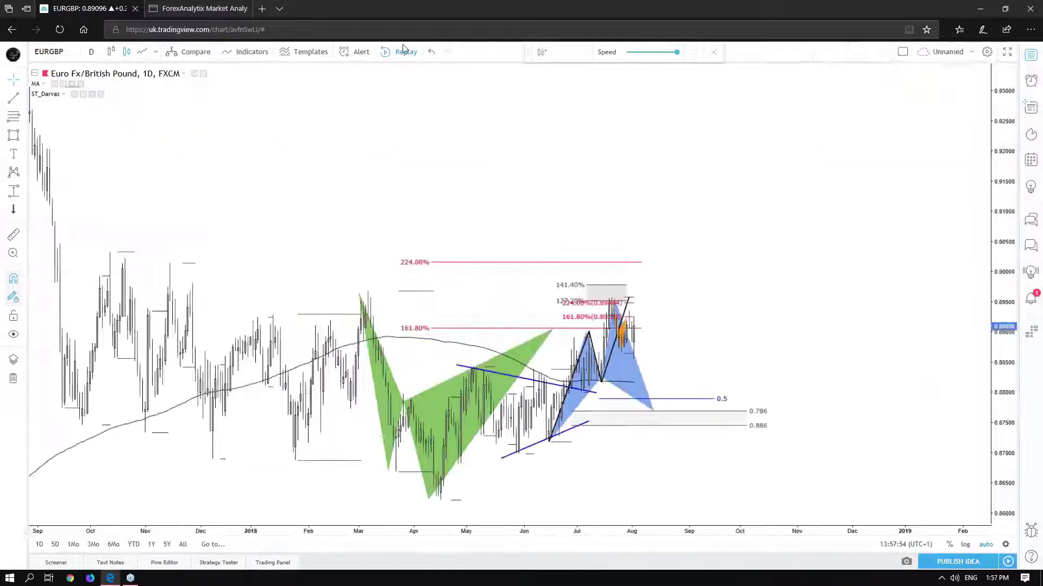
{"action": "left_click", "coordinate": [92, 51]}
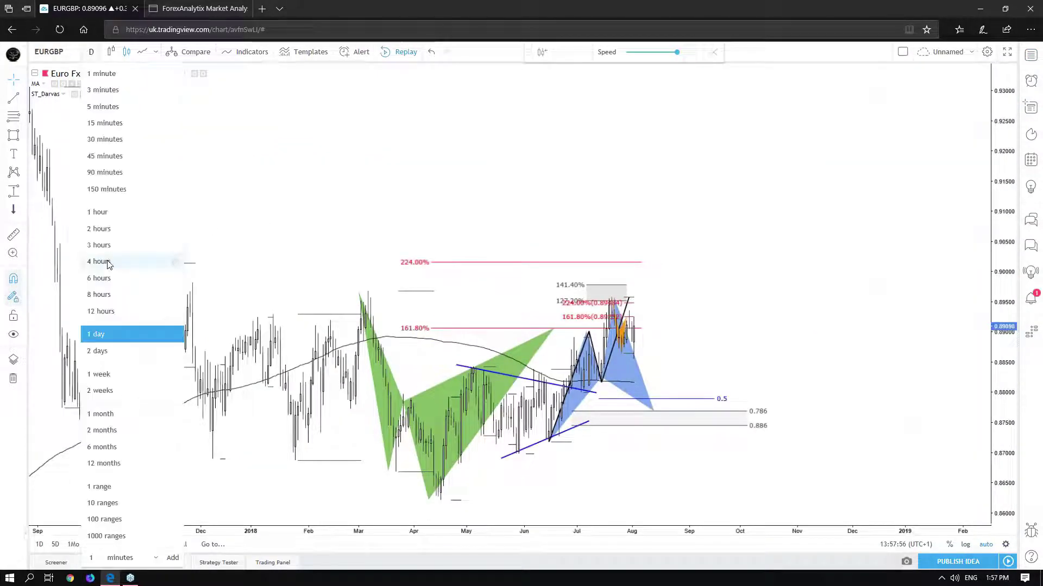
{"action": "left_click", "coordinate": [105, 261]}
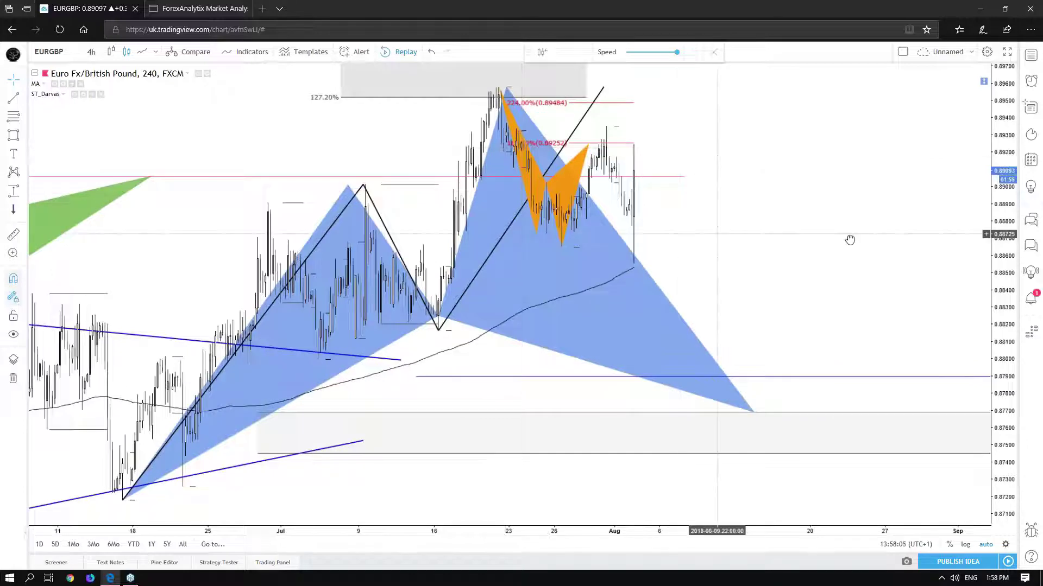
{"action": "left_click_drag", "start_coordinate": [923, 247], "coordinate": [1037, 249]}
{"action": "scroll", "coordinate": [902, 247], "scroll_direction": "down", "scroll_amount": 5}
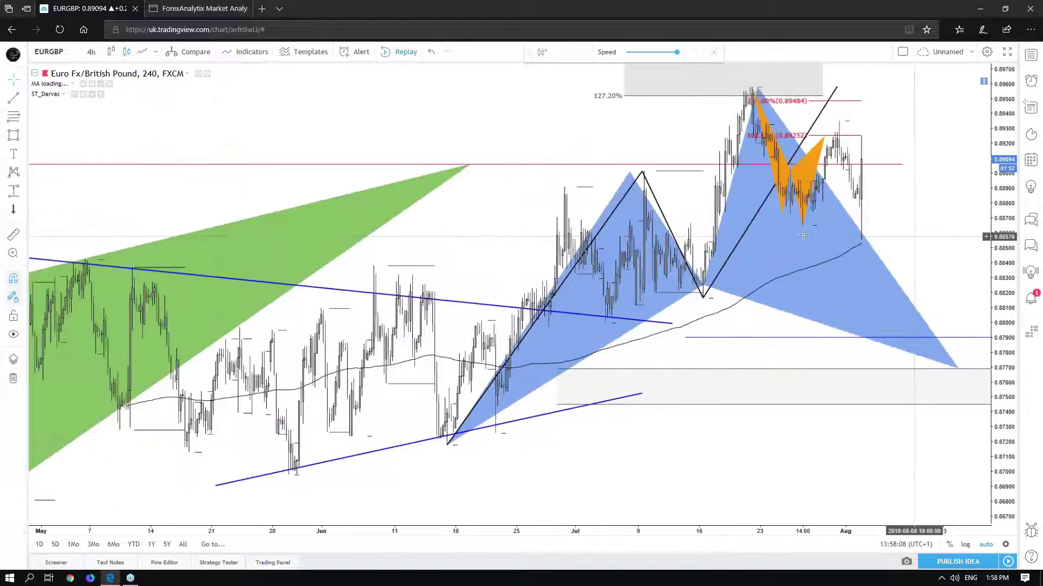
{"action": "scroll", "coordinate": [902, 235], "scroll_direction": "up", "scroll_amount": 5}
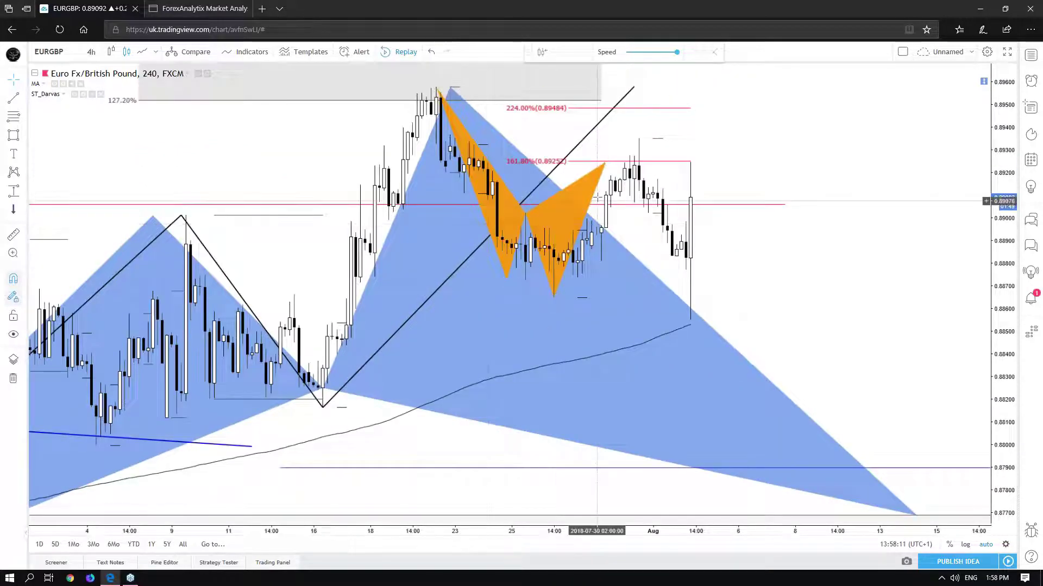
{"action": "scroll", "coordinate": [652, 179], "scroll_direction": "down", "scroll_amount": 1}
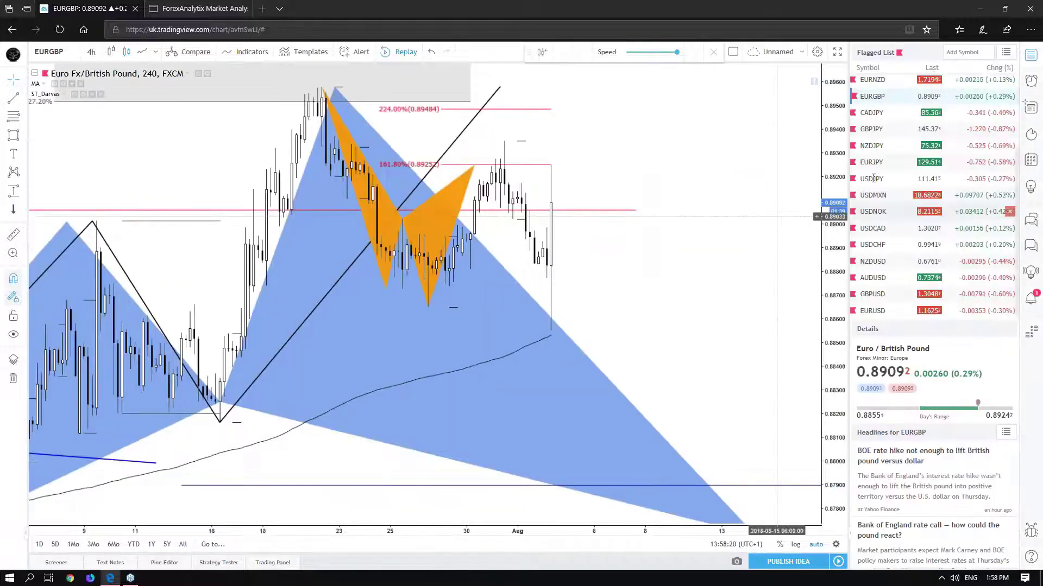
- Load USDJPY from the flagged watchlist, then go to the ForexAnalytix dashboard
{"action": "left_click", "coordinate": [871, 179]}
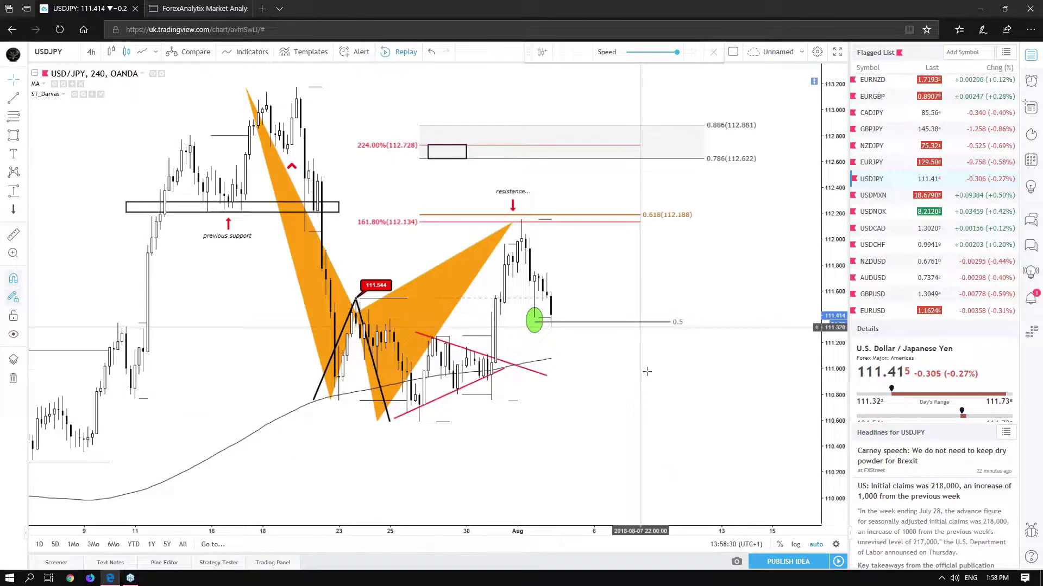
{"action": "left_click", "coordinate": [202, 11]}
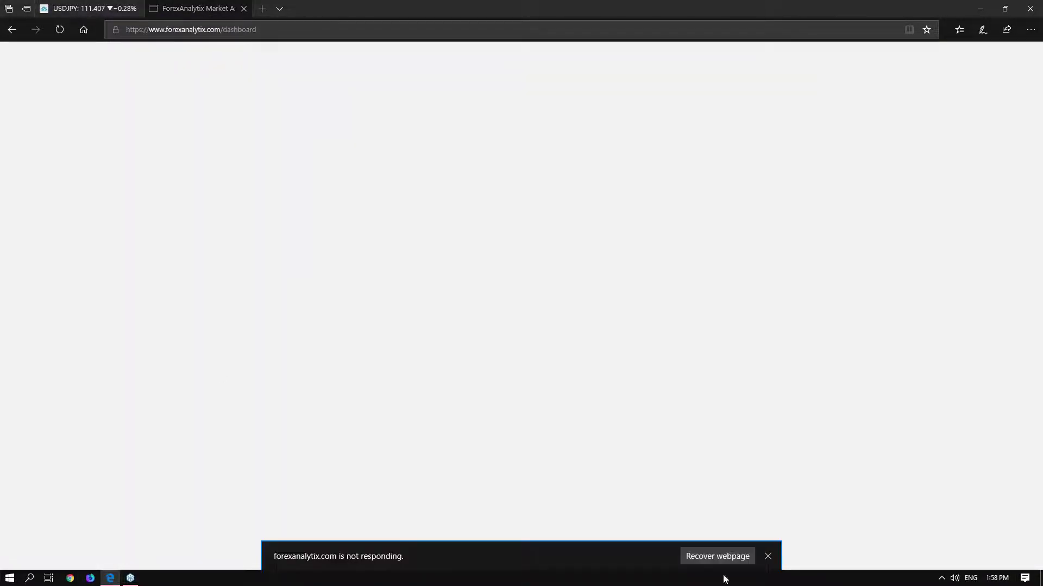
- Recover the ForexAnalytix page, open the USD/JPY harmonics analysis and enlarge its 4-hour chart
{"action": "left_click", "coordinate": [717, 556]}
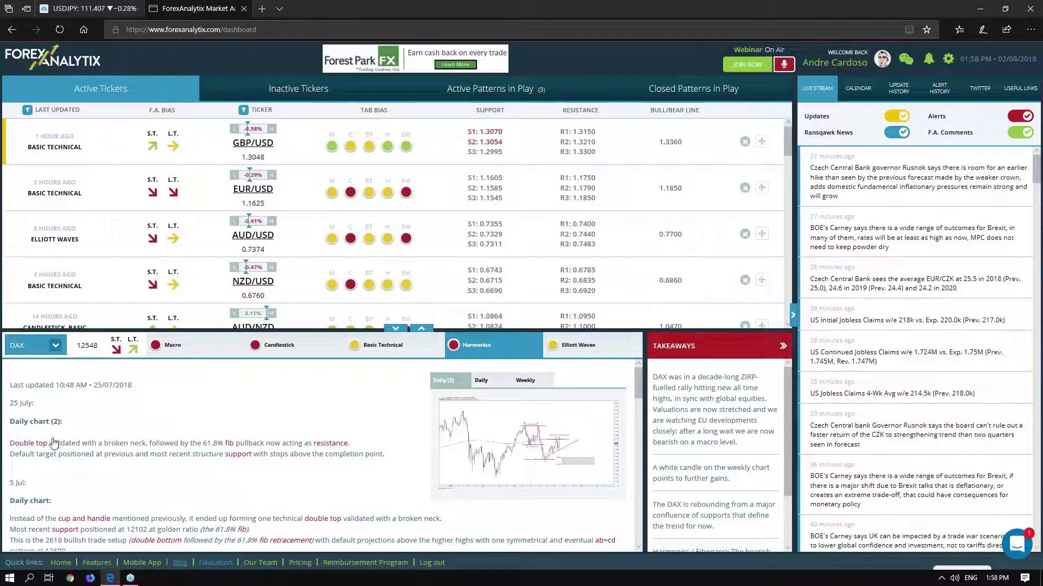
{"action": "left_click", "coordinate": [56, 348]}
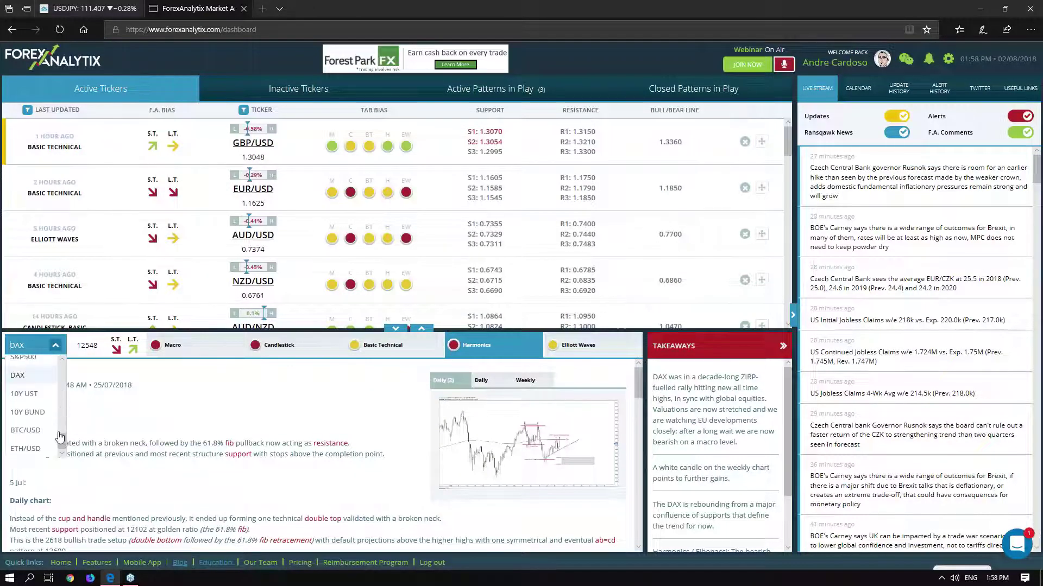
{"action": "left_click_drag", "start_coordinate": [63, 443], "coordinate": [63, 399]}
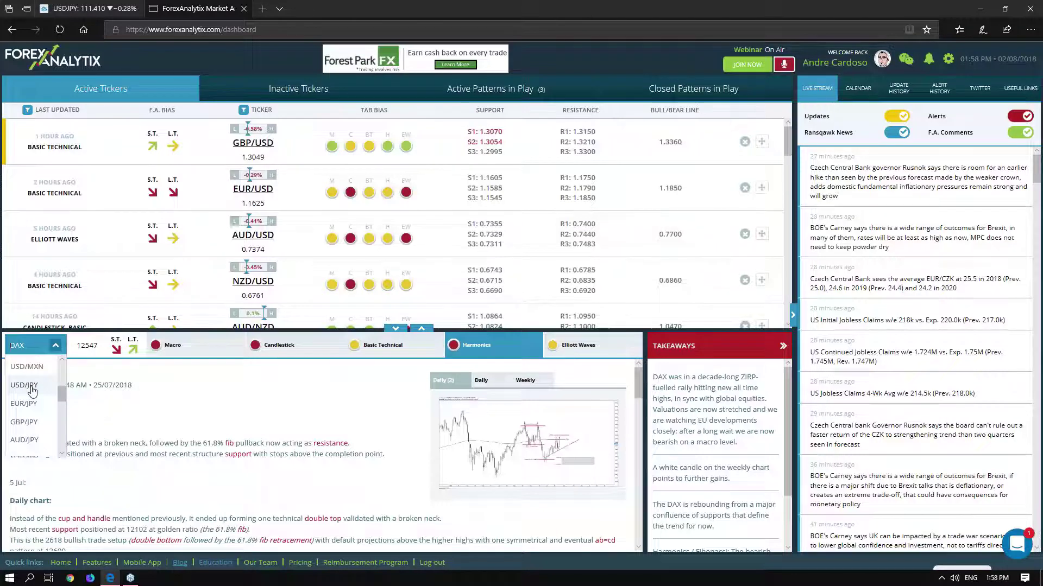
{"action": "left_click", "coordinate": [33, 391]}
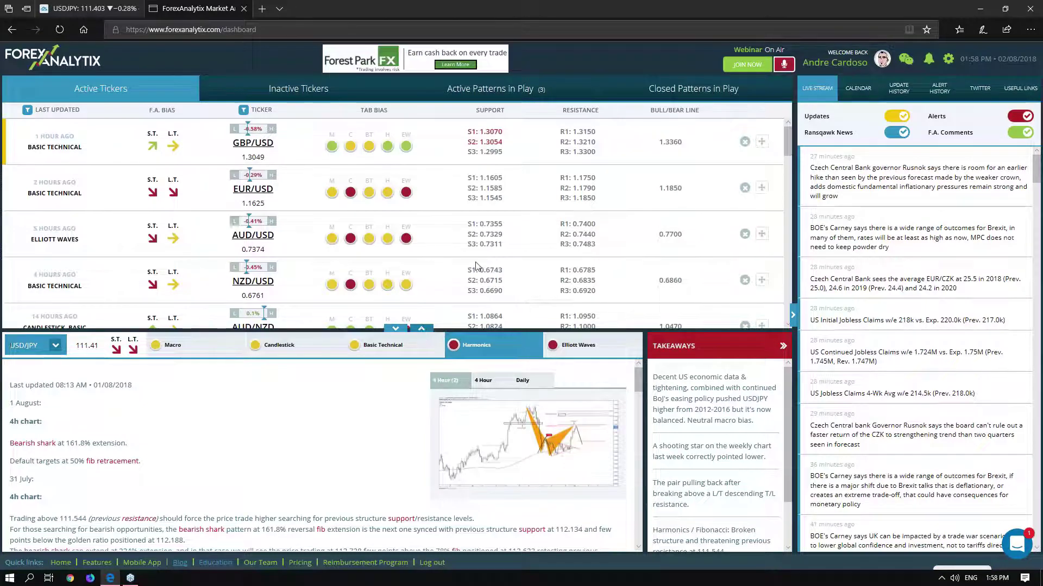
{"action": "left_click", "coordinate": [422, 329]}
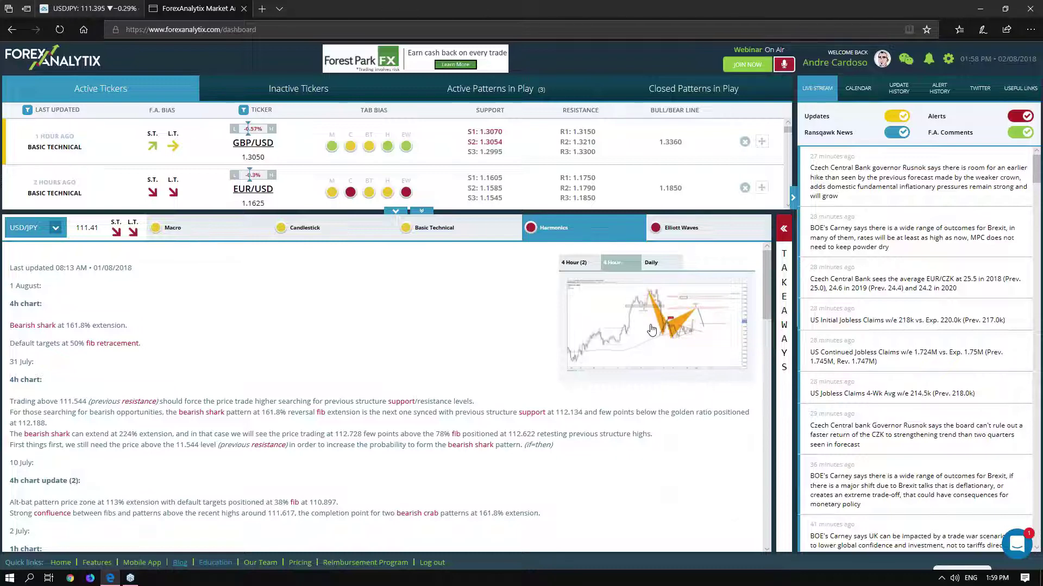
{"action": "left_click", "coordinate": [651, 330]}
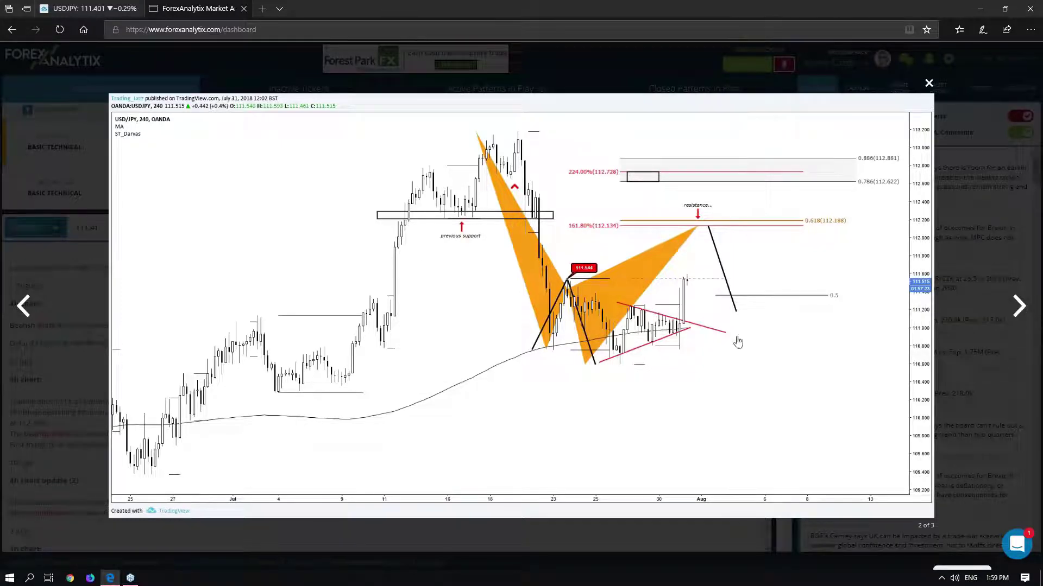
- Browse the three USD/JPY chart images, then return to the USDJPY chart in TradingView
{"action": "key", "text": "Right"}
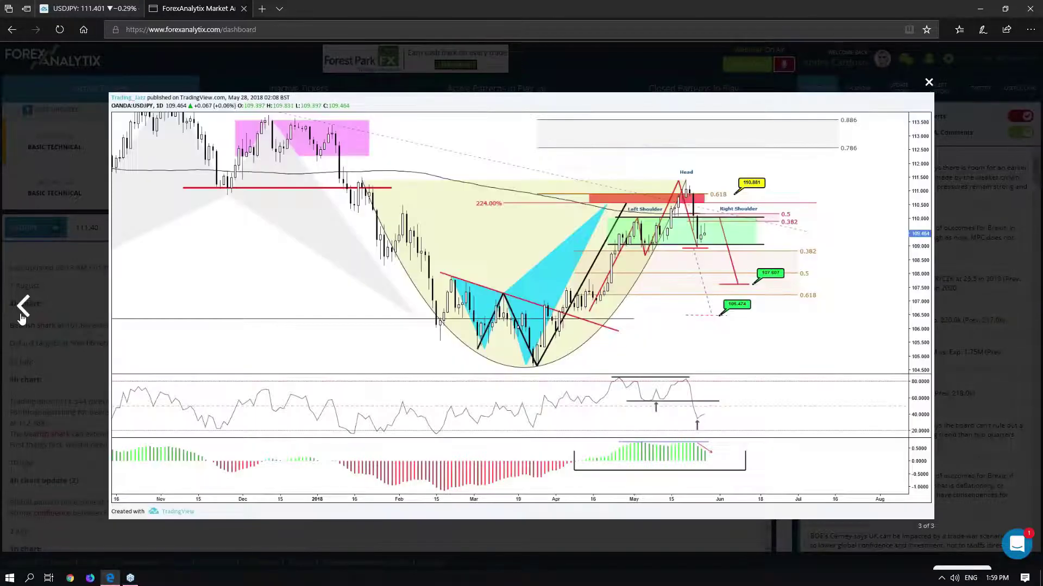
{"action": "left_click", "coordinate": [23, 306]}
{"action": "key", "text": "Left"}
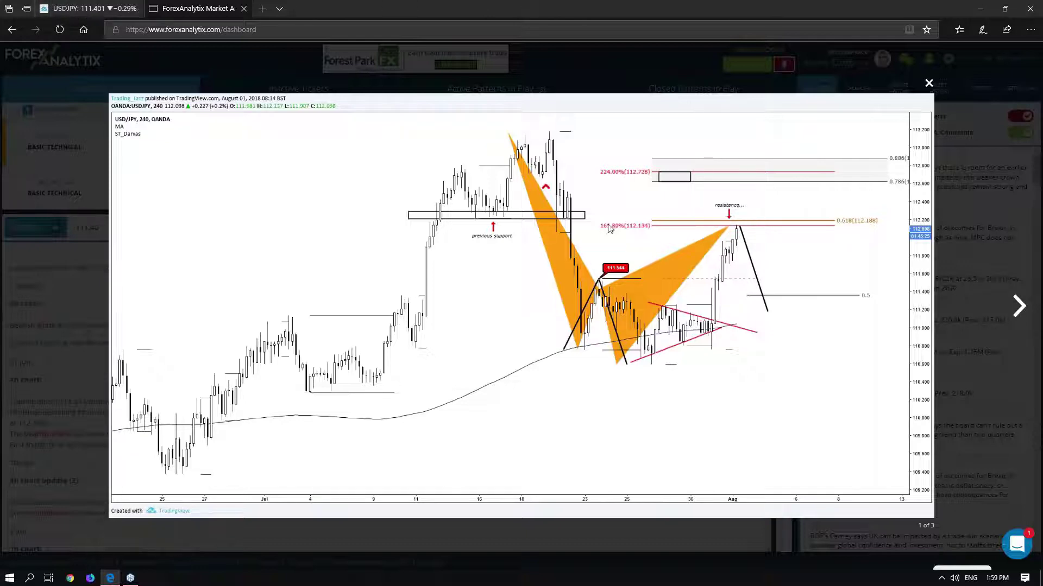
{"action": "left_click", "coordinate": [87, 8]}
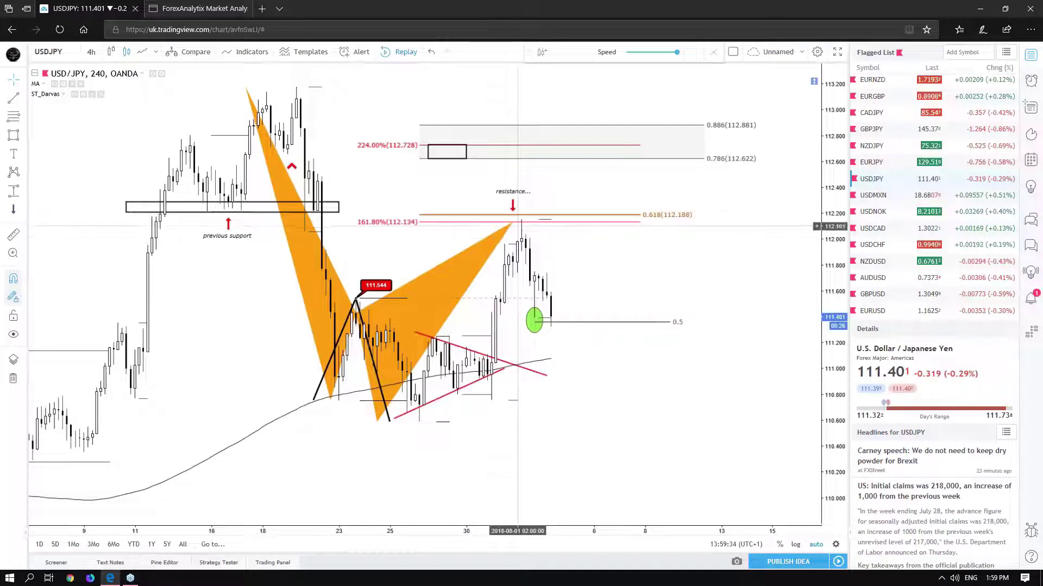
- Pan across the USDJPY harmonic pattern, then switch the chart to NZDJPY 4-hour
{"action": "left_click_drag", "start_coordinate": [695, 393], "coordinate": [785, 393]}
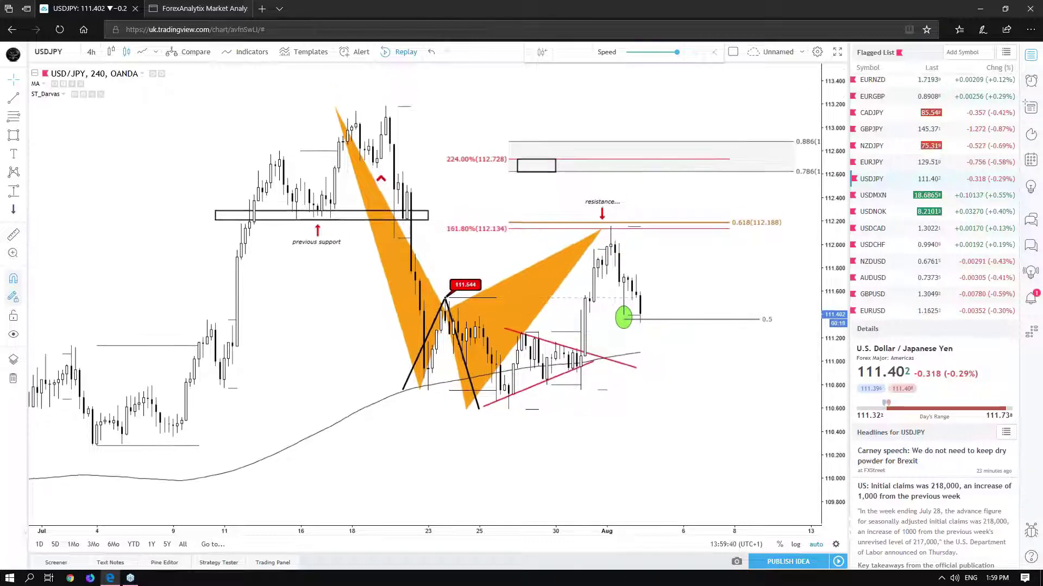
{"action": "left_click_drag", "start_coordinate": [692, 405], "coordinate": [681, 409]}
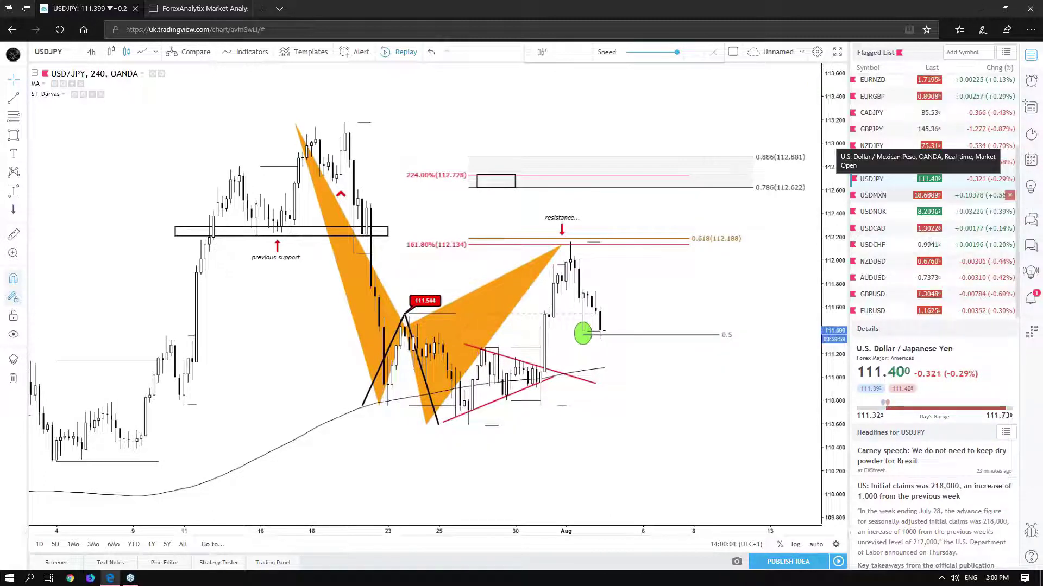
{"action": "left_click", "coordinate": [873, 145]}
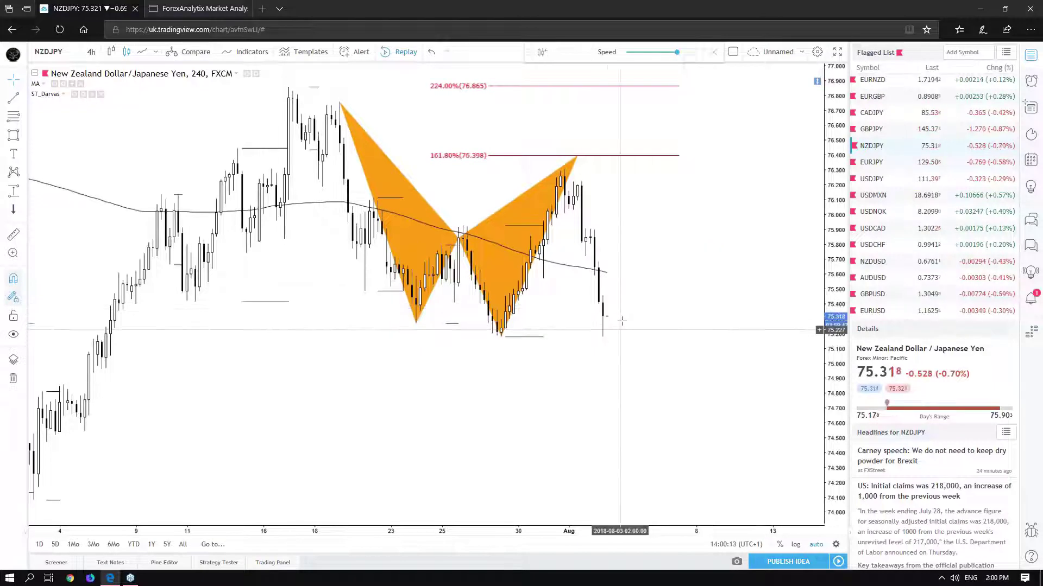
- Switch the chart to GBPJPY to review its pattern, then move on to USDMXN
{"action": "left_click", "coordinate": [876, 127]}
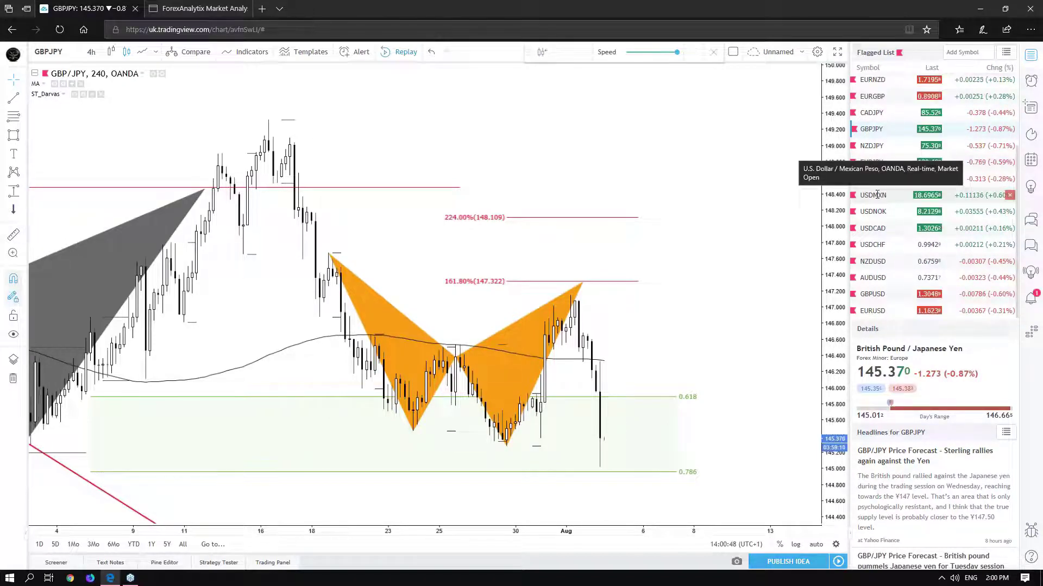
{"action": "left_click", "coordinate": [881, 194]}
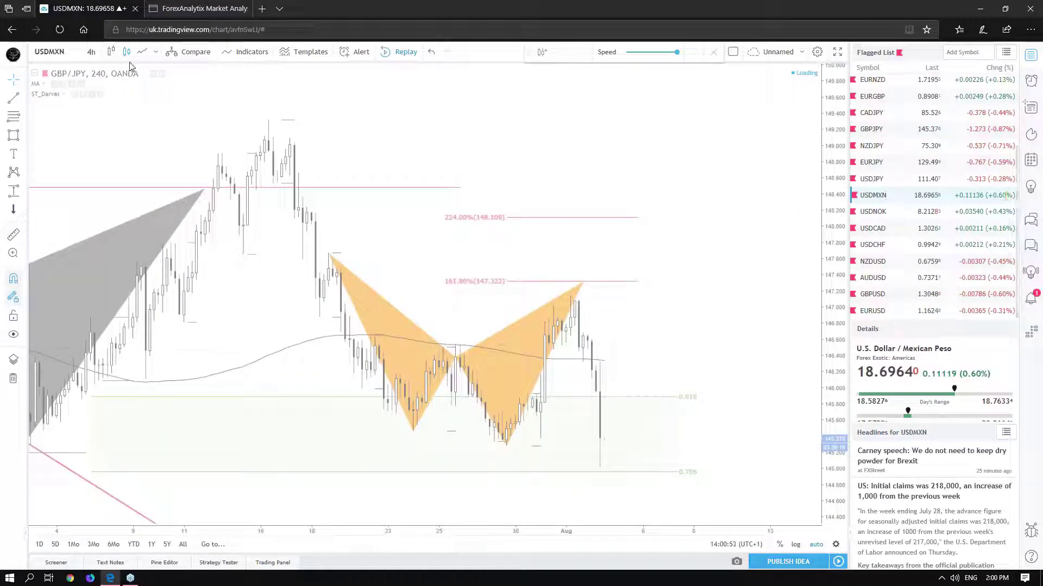
- Set USDMXN to 1 day, hide the watchlist, compress the price scale and centre the pattern
{"action": "left_click", "coordinate": [93, 52]}
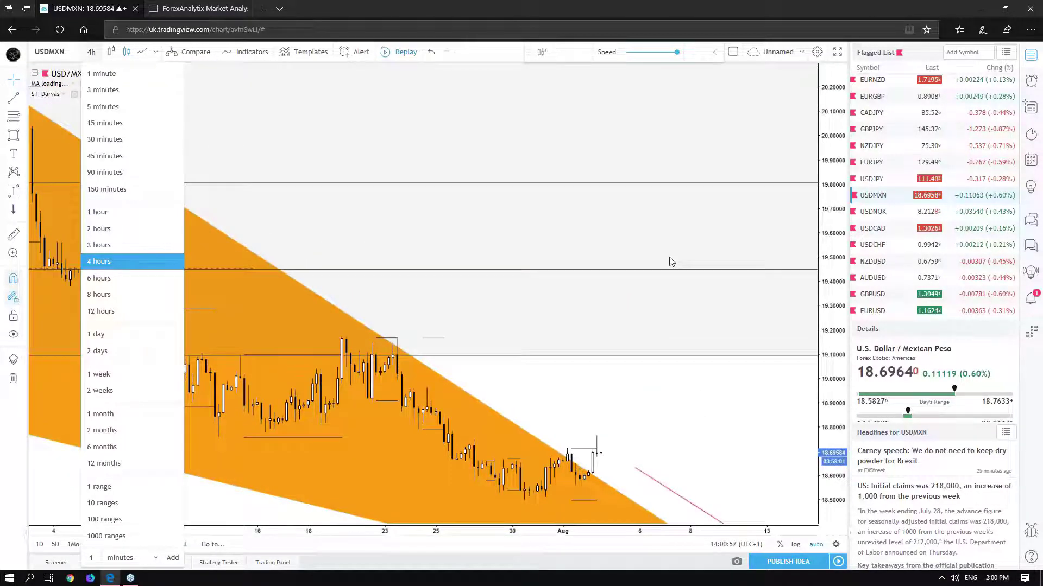
{"action": "left_click", "coordinate": [669, 261]}
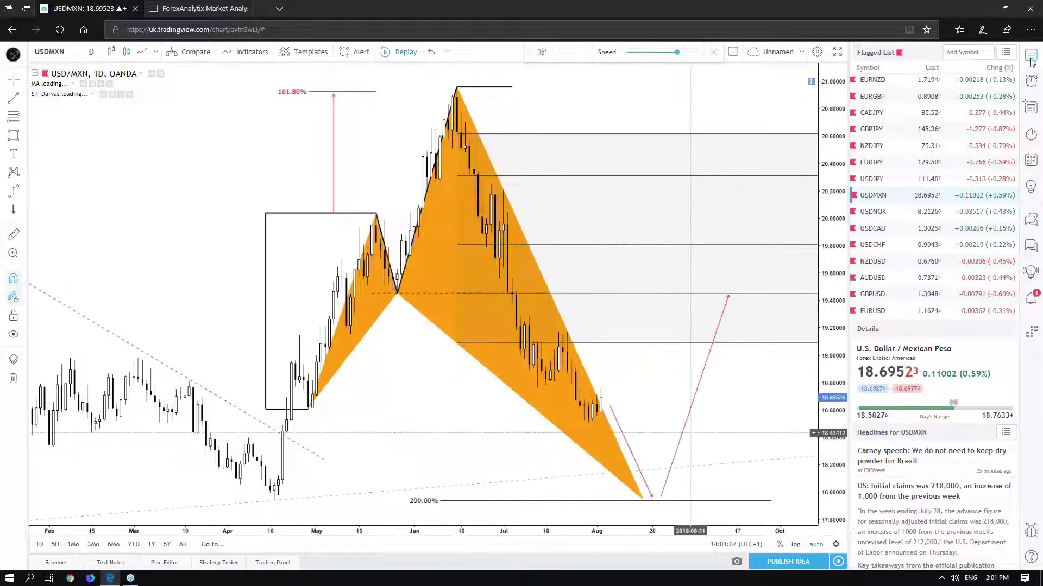
{"action": "left_click", "coordinate": [1030, 54]}
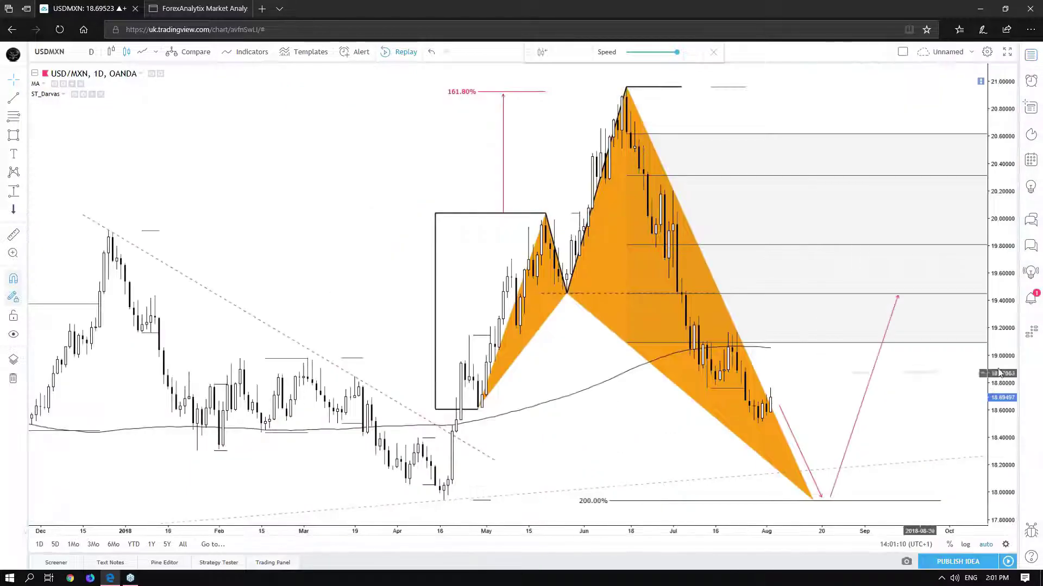
{"action": "left_click_drag", "start_coordinate": [1000, 429], "coordinate": [1000, 467]}
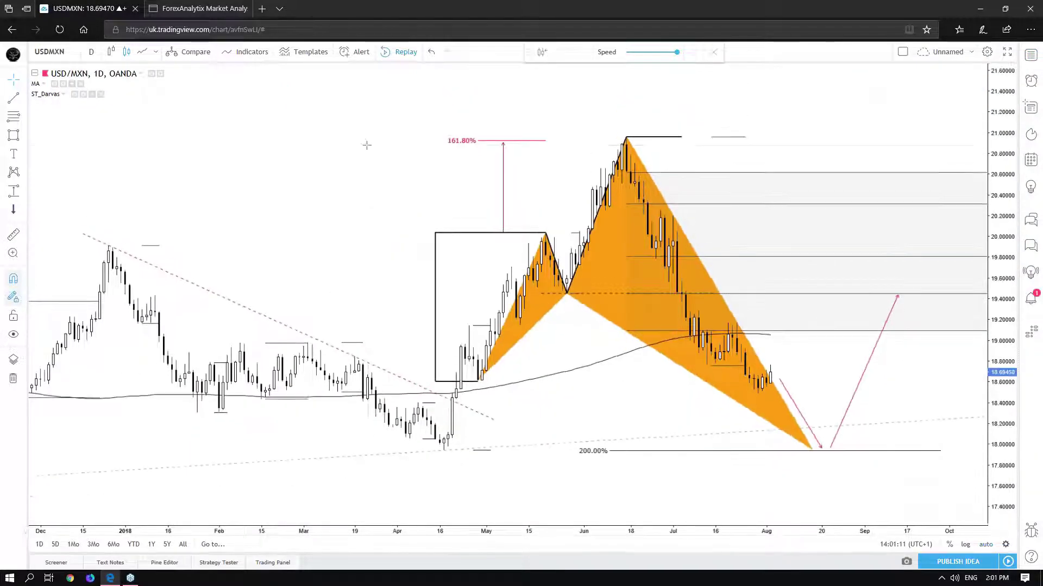
{"action": "left_click_drag", "start_coordinate": [306, 158], "coordinate": [253, 159]}
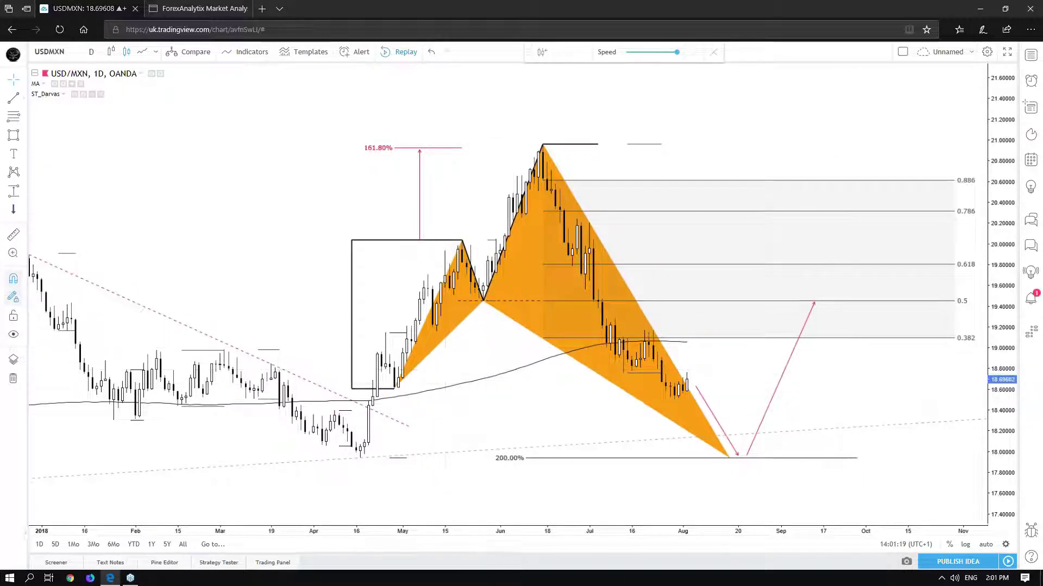
- Draw a dashed zigzag through the pattern's swing points, extending the last leg to the June high near 21.00
{"action": "left_click", "coordinate": [395, 388]}
{"action": "left_click", "coordinate": [395, 388]}
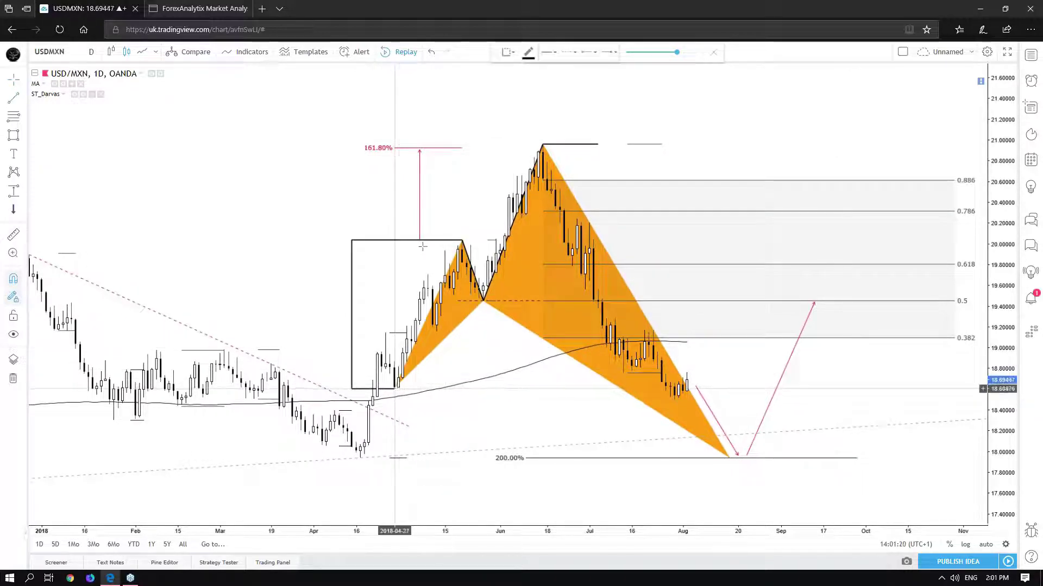
{"action": "left_click", "coordinate": [424, 240]}
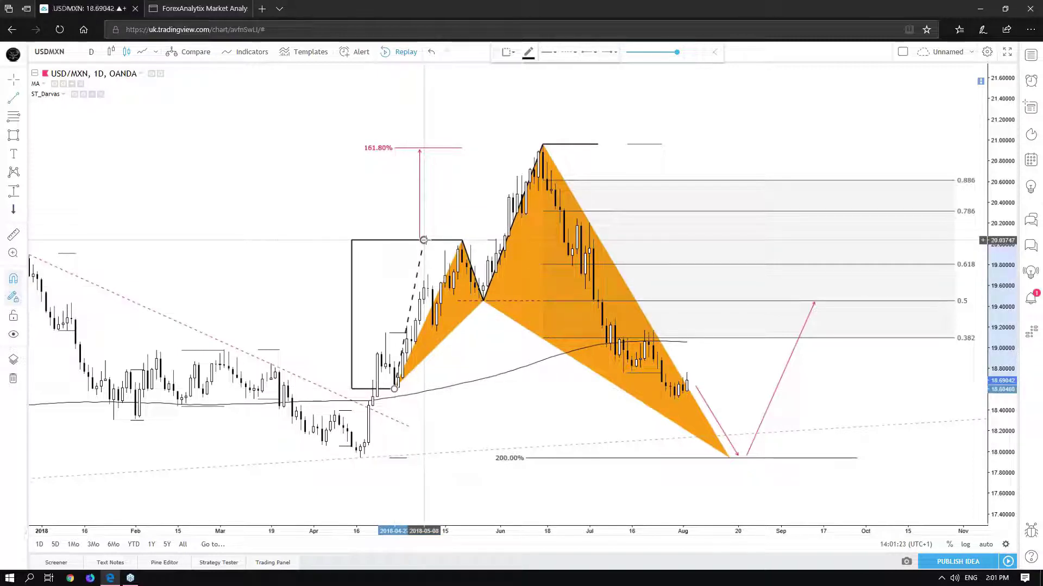
{"action": "left_click", "coordinate": [466, 300]}
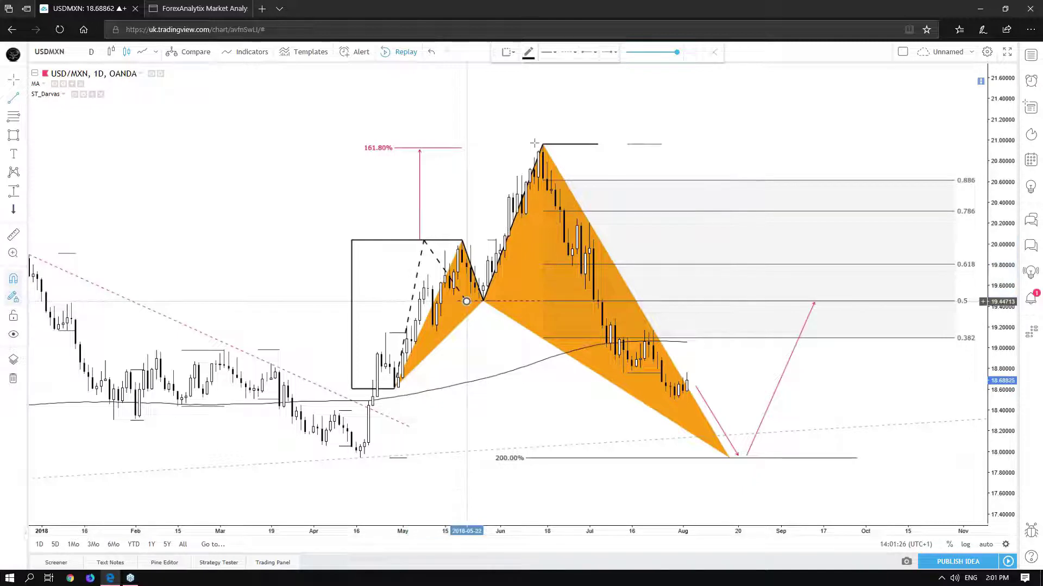
{"action": "left_click", "coordinate": [508, 146]}
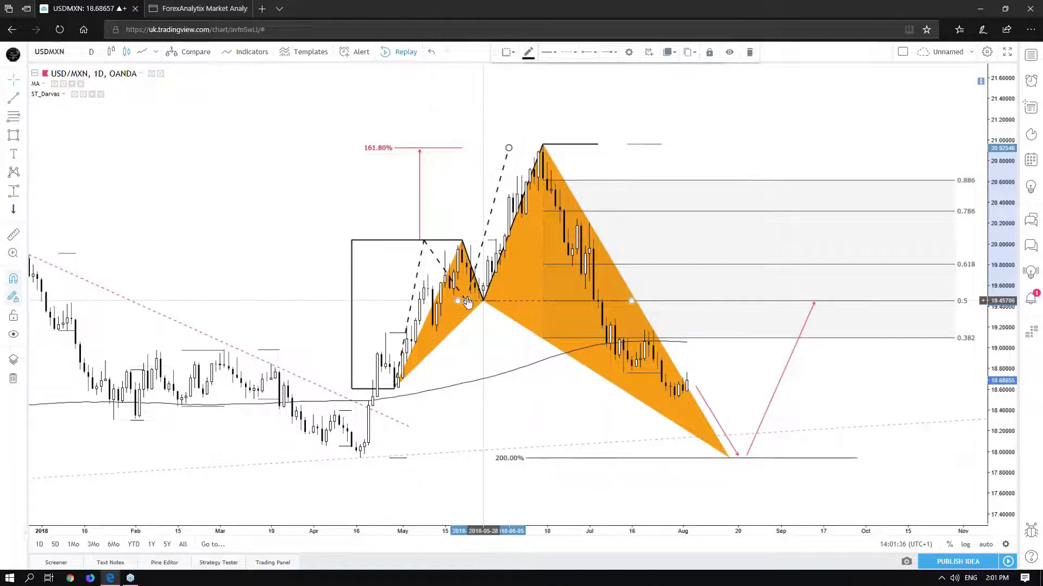
{"action": "left_click", "coordinate": [489, 304]}
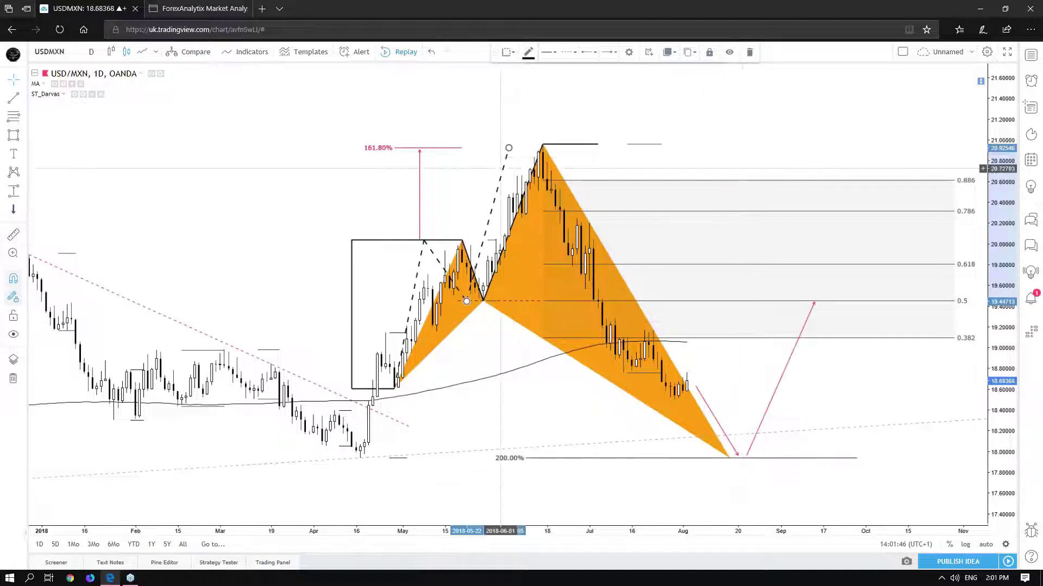
{"action": "left_click_drag", "start_coordinate": [500, 169], "coordinate": [568, 169]}
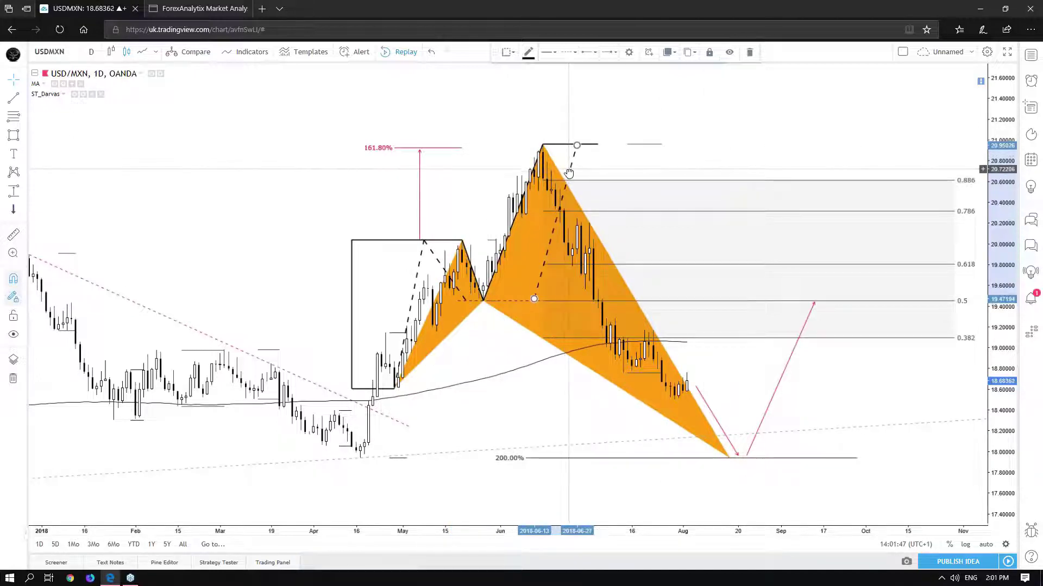
{"action": "key", "text": "Escape"}
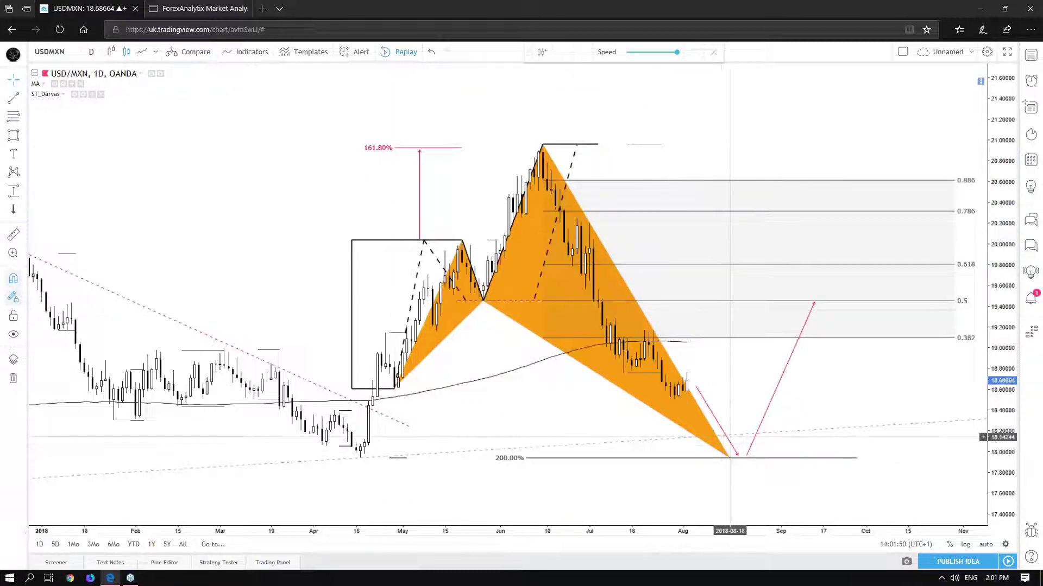
- Select the pink projected-move drawing and restore the Flagged List watchlist beside the USDMXN chart
{"action": "scroll", "coordinate": [394, 446], "scroll_direction": "down", "scroll_amount": 3}
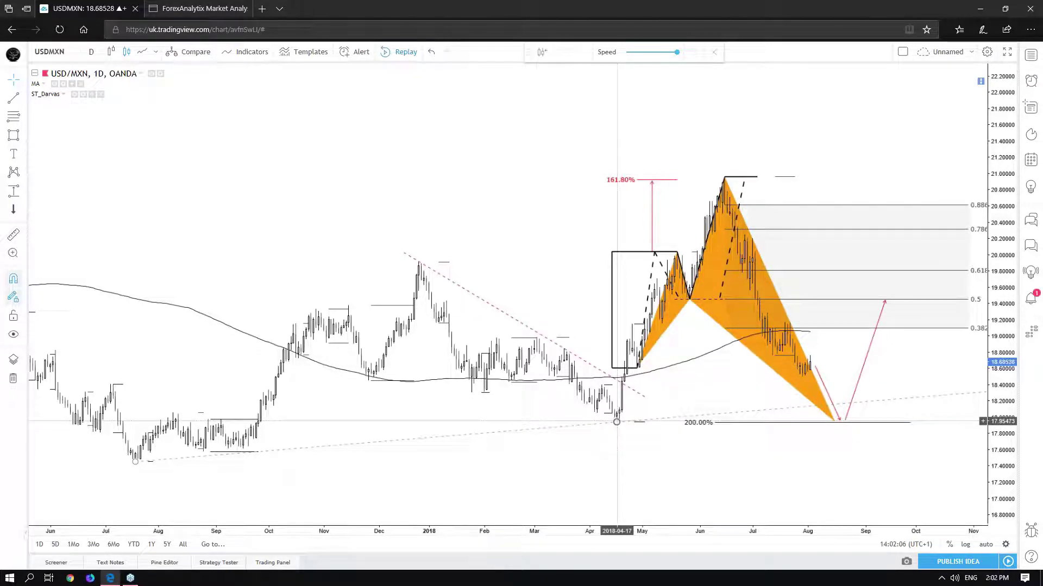
{"action": "scroll", "coordinate": [771, 331], "scroll_direction": "up", "scroll_amount": 2}
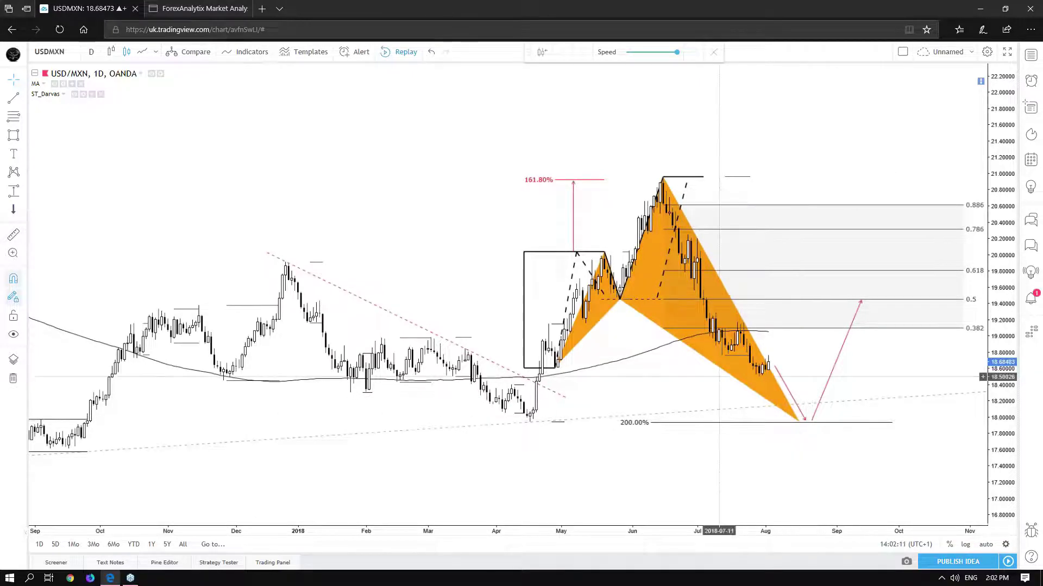
{"action": "left_click", "coordinate": [807, 428]}
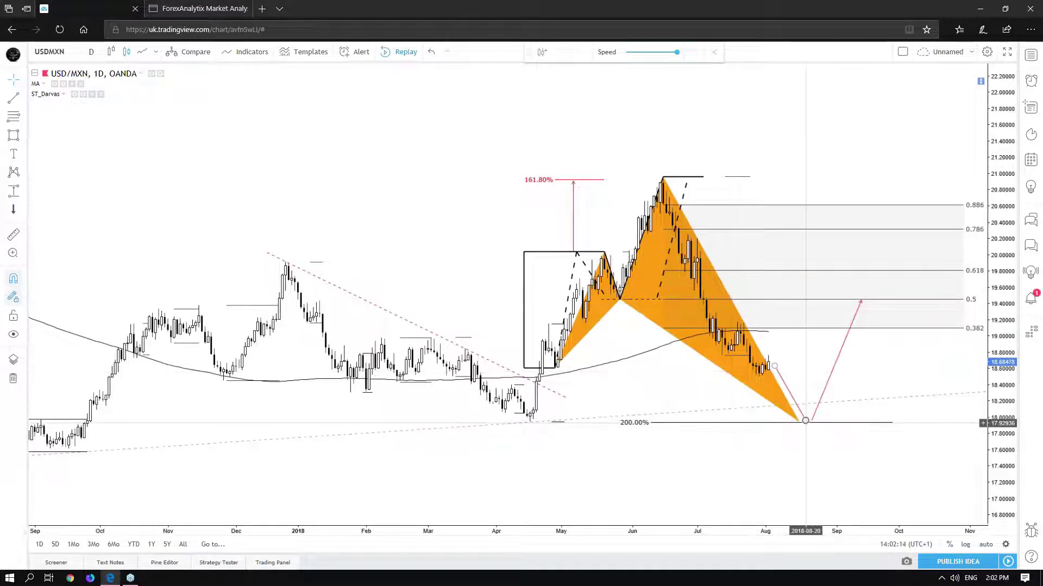
{"action": "scroll", "coordinate": [983, 472], "scroll_direction": "up", "scroll_amount": 3}
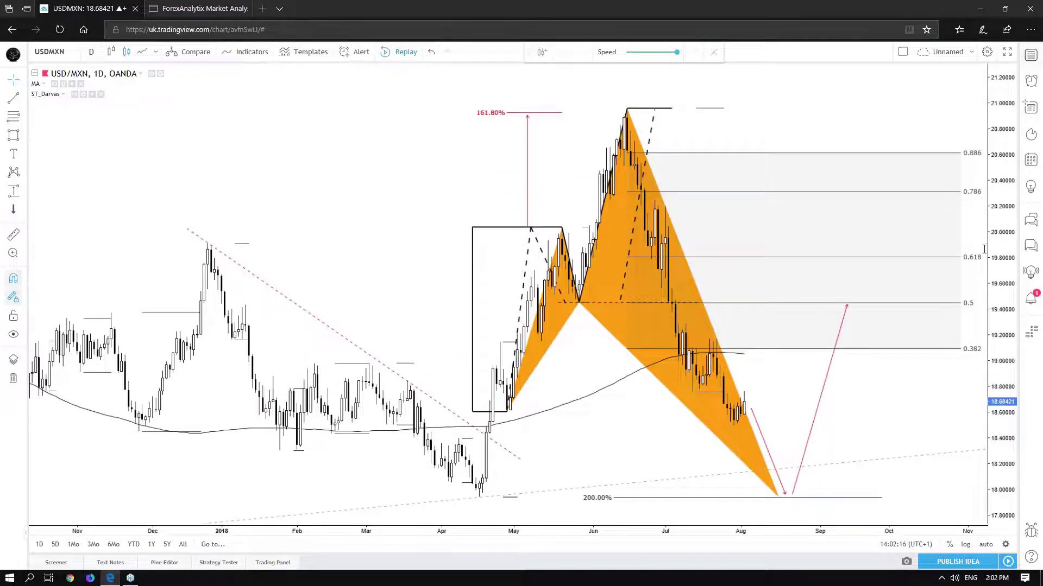
{"action": "left_click", "coordinate": [1030, 55]}
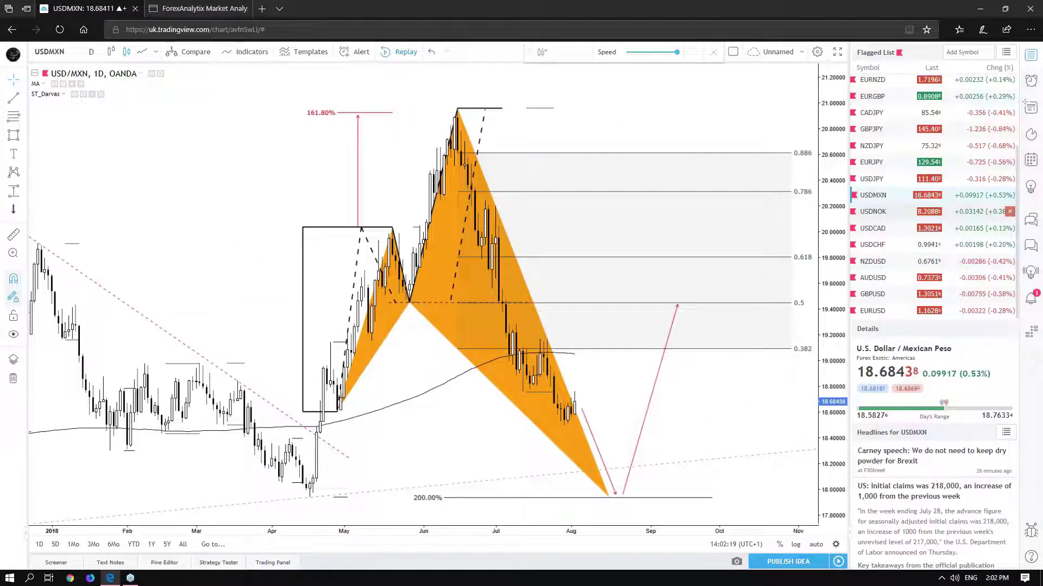
- Select USDNOK from the flagged watchlist and change its interval to 2 hours
{"action": "left_click", "coordinate": [890, 211]}
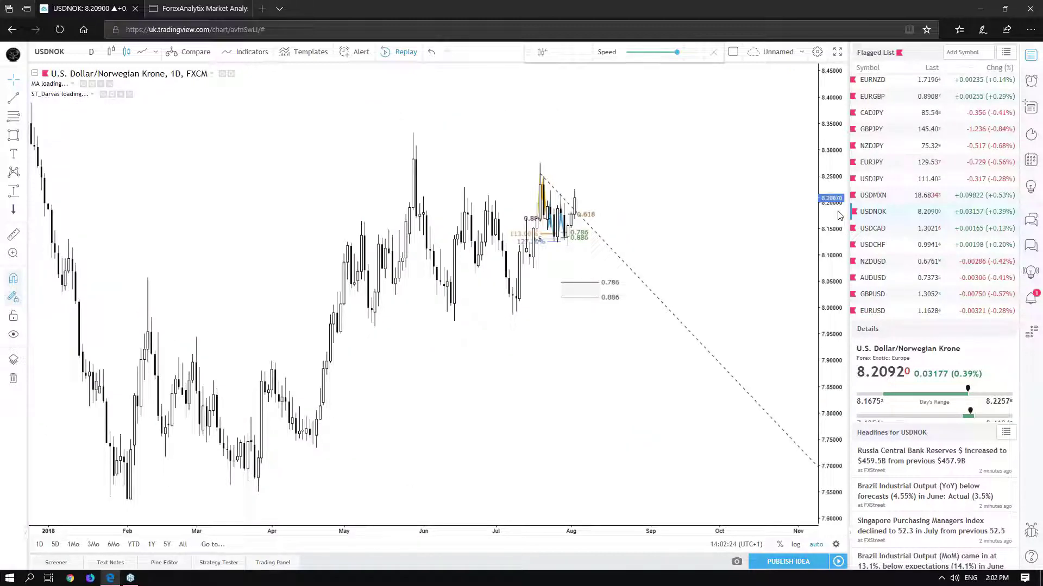
{"action": "left_click", "coordinate": [91, 51]}
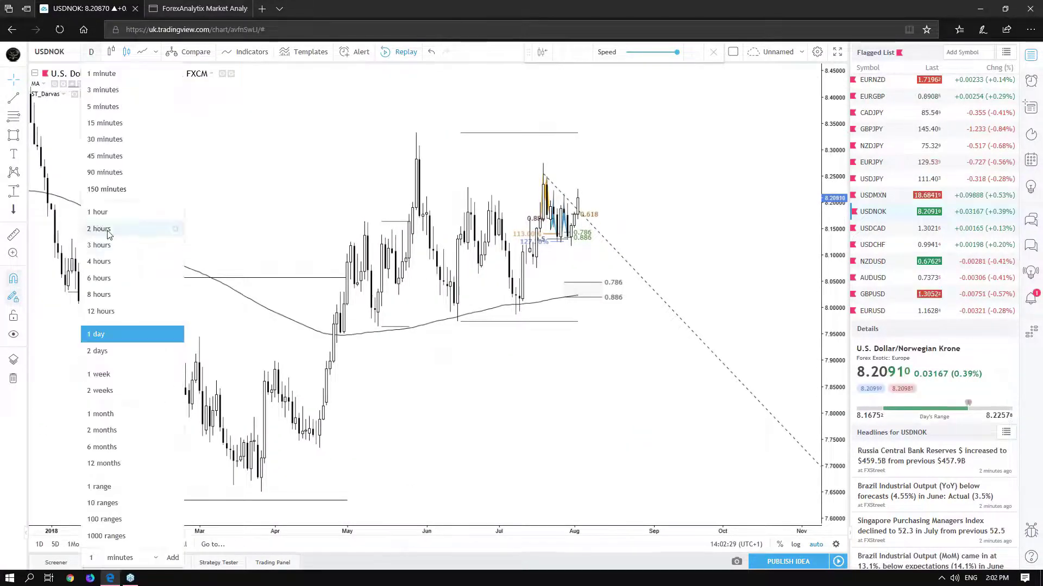
{"action": "left_click", "coordinate": [99, 228]}
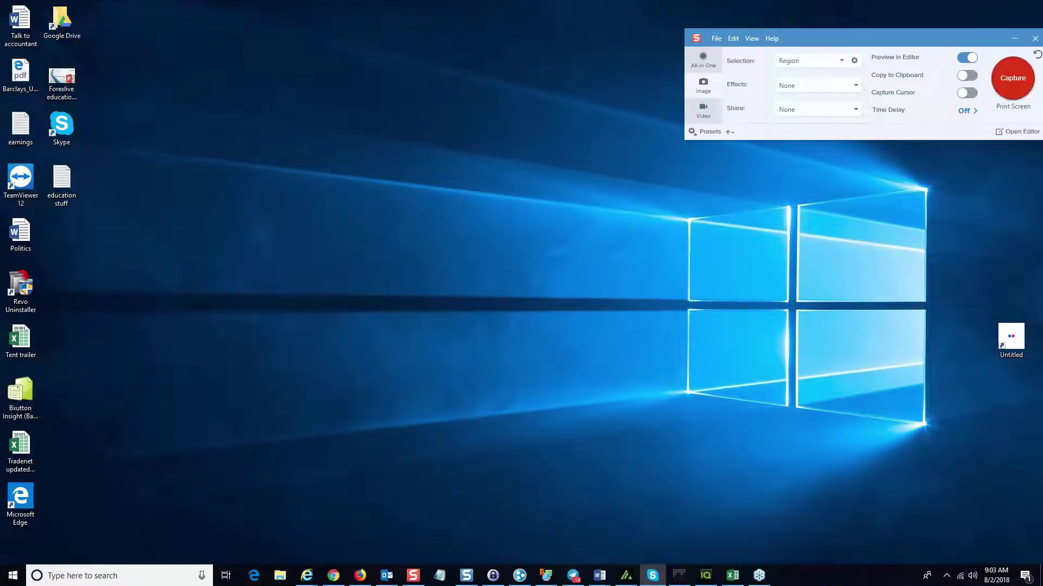
- Bring up NetDania ChartStation maximized and select the 'daily' workspace tab
{"action": "left_click", "coordinate": [679, 575]}
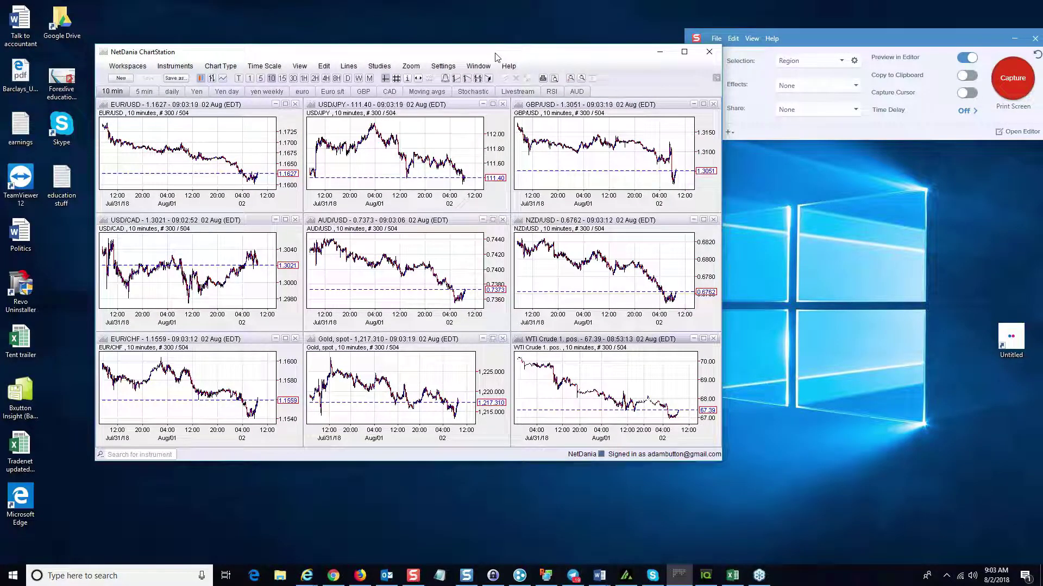
{"action": "double_click", "coordinate": [495, 56]}
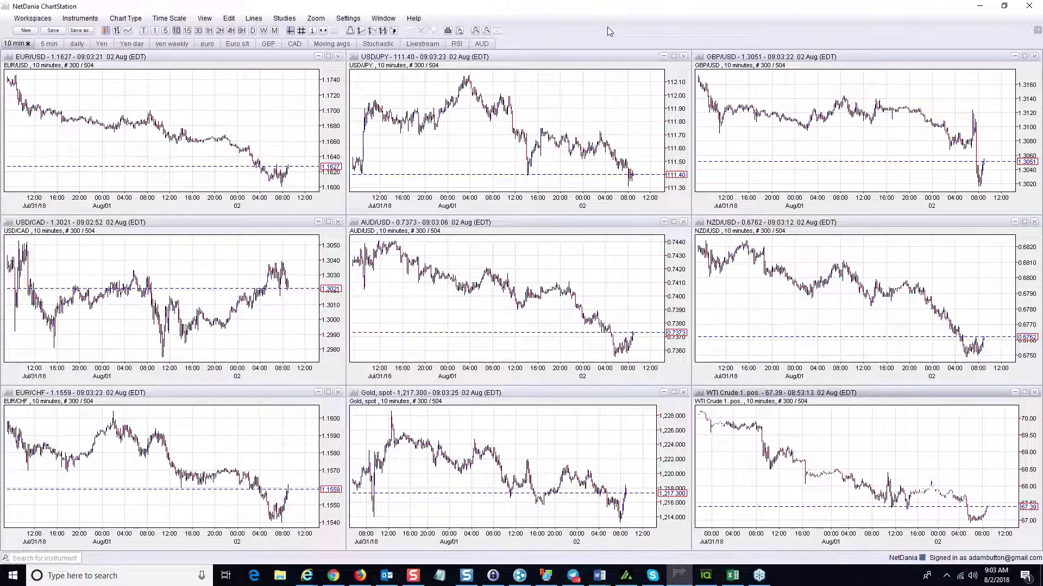
{"action": "mouse_move", "coordinate": [860, 98]}
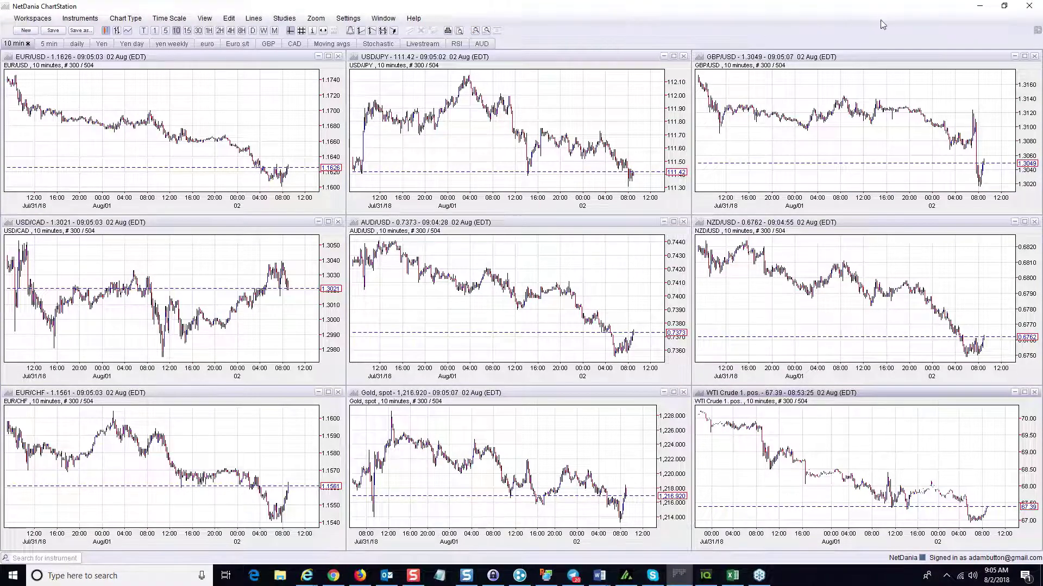
{"action": "left_click", "coordinate": [79, 45]}
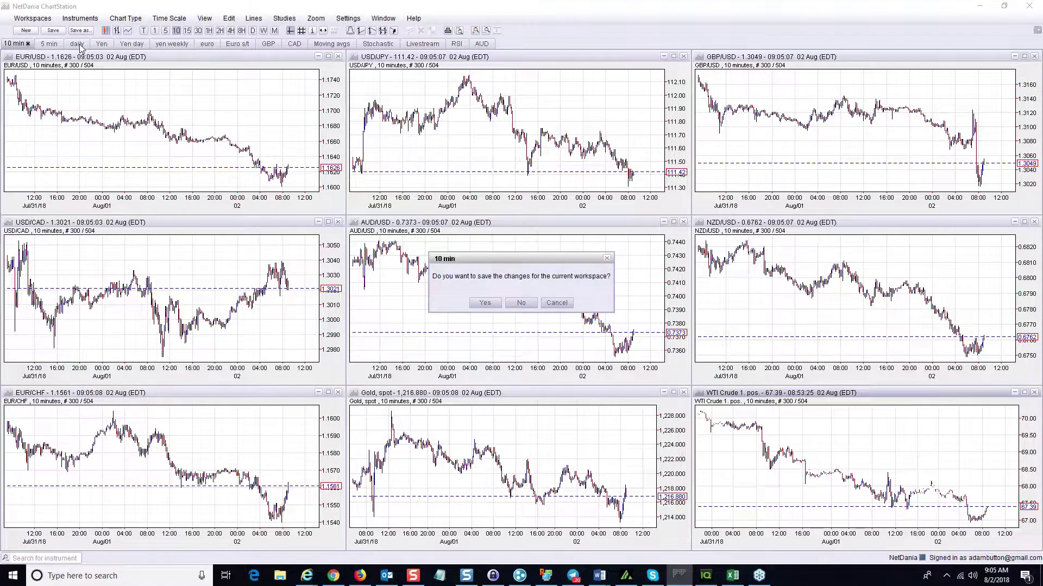
- Answer the save prompt, maximize the USD/JPY daily pane, and zoom out to about 90 days
{"action": "left_click", "coordinate": [520, 302]}
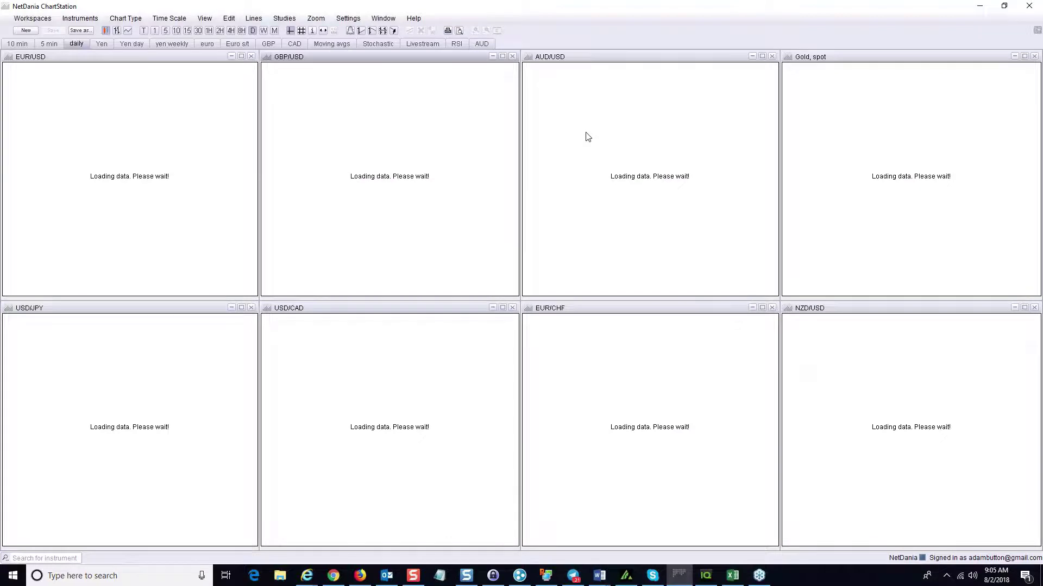
{"action": "left_click", "coordinate": [241, 308]}
{"action": "left_click", "coordinate": [316, 18]}
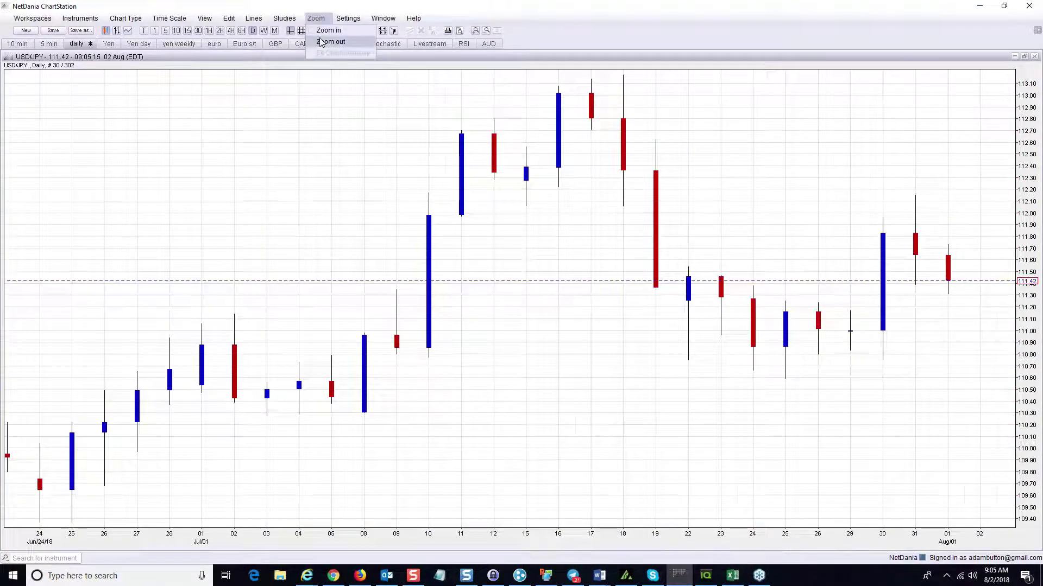
{"action": "left_click", "coordinate": [320, 41]}
{"action": "left_click", "coordinate": [316, 19]}
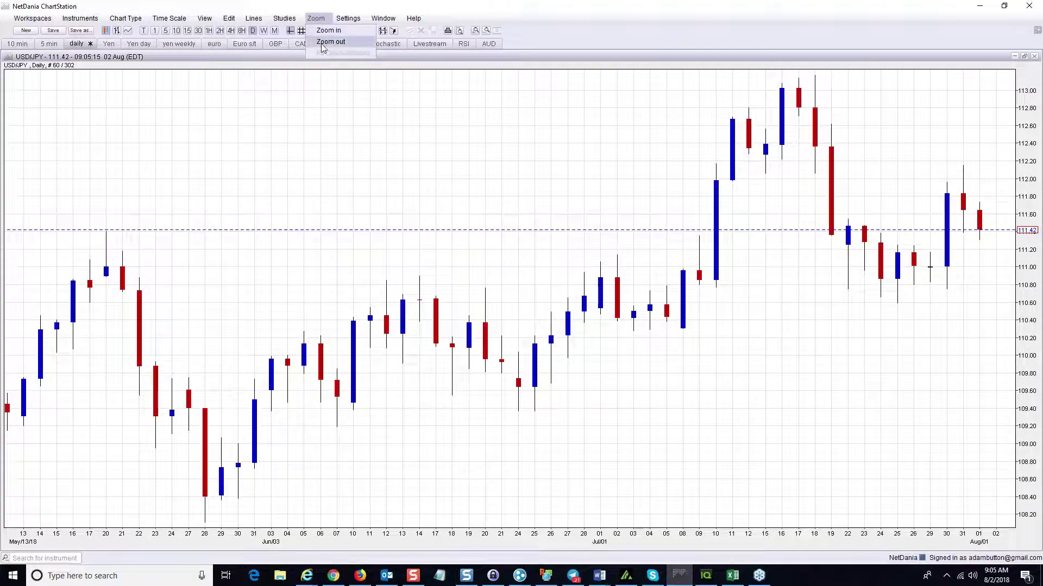
{"action": "left_click", "coordinate": [321, 48]}
{"action": "left_click", "coordinate": [315, 21]}
{"action": "left_click", "coordinate": [322, 42]}
{"action": "left_click", "coordinate": [313, 21]}
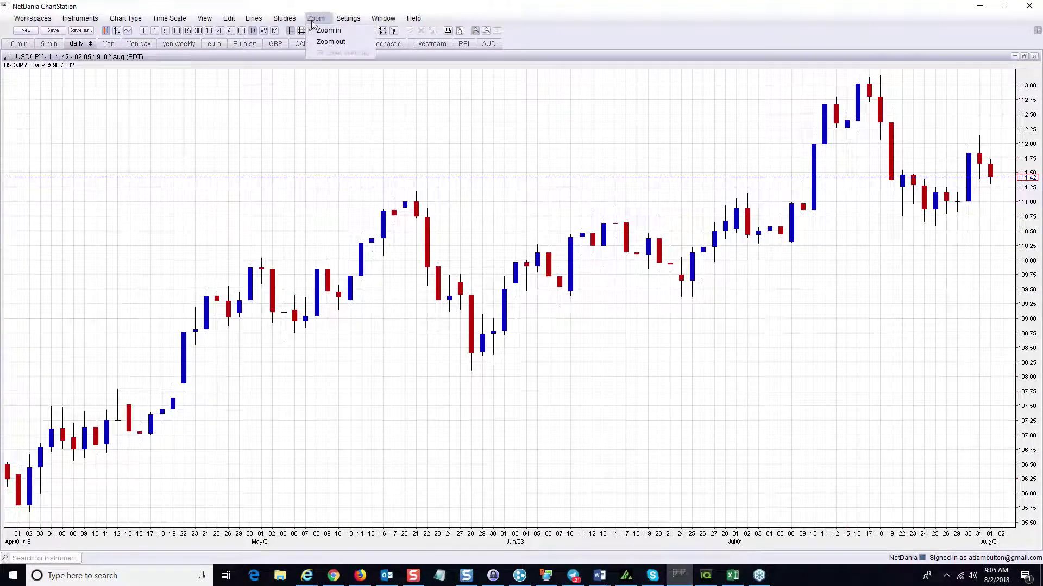
- Zoom the USD/JPY daily chart out to 120 days, back to mid-February
{"action": "left_click", "coordinate": [326, 41]}
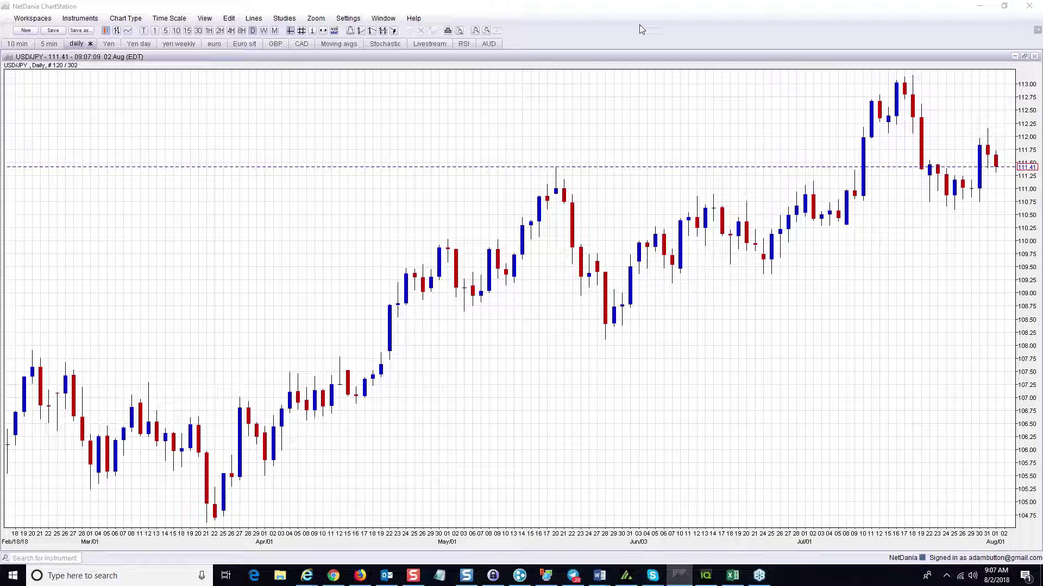
- Zoom out again so the USD/JPY daily chart covers 150 days, back to early January
{"action": "left_click", "coordinate": [315, 21]}
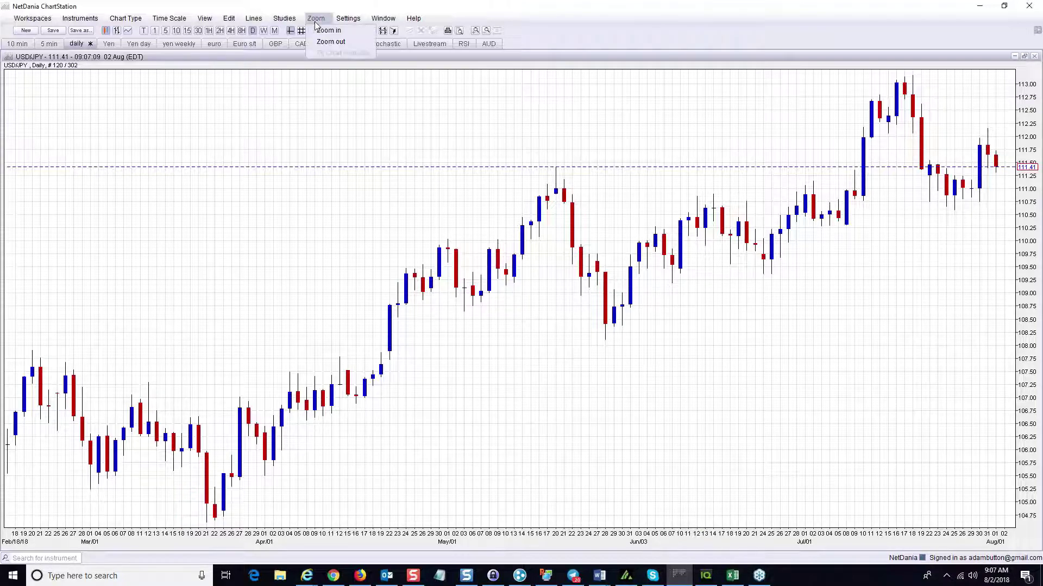
{"action": "left_click", "coordinate": [330, 42]}
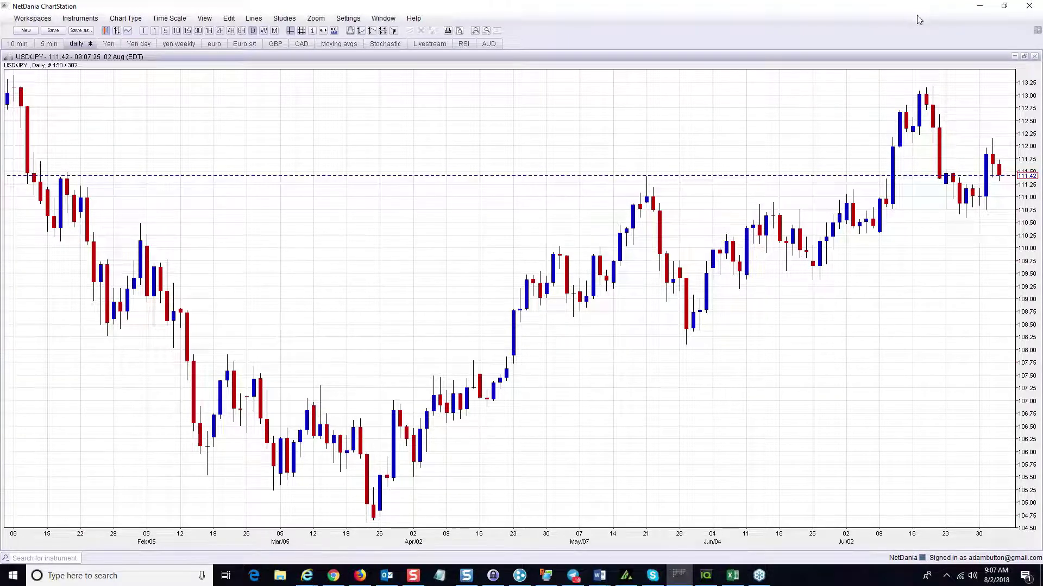
- Restore the eight-chart tiled view, then maximize the GBP/USD daily chart
{"action": "left_click", "coordinate": [1023, 57]}
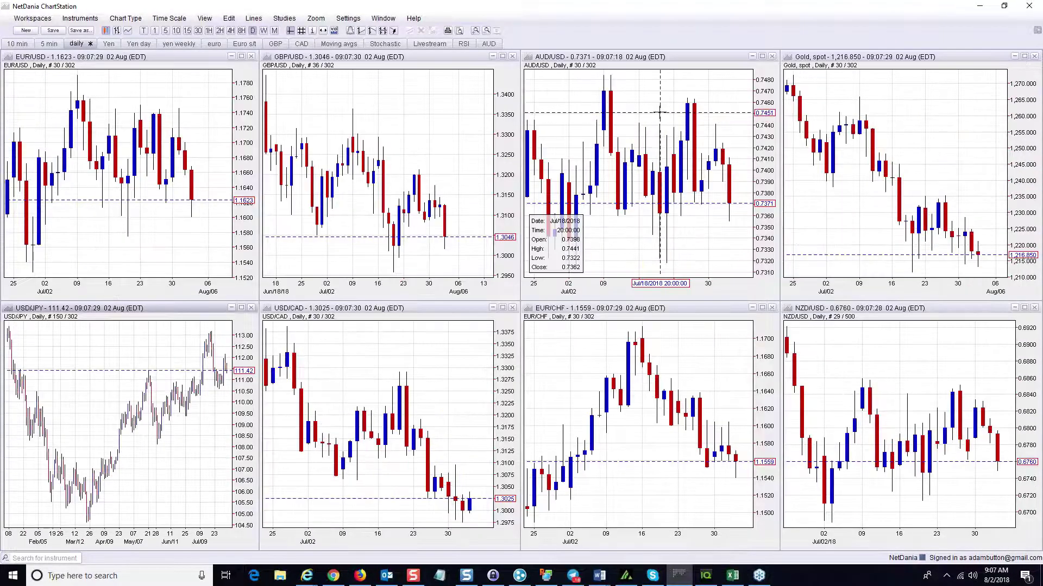
{"action": "left_click", "coordinate": [502, 57]}
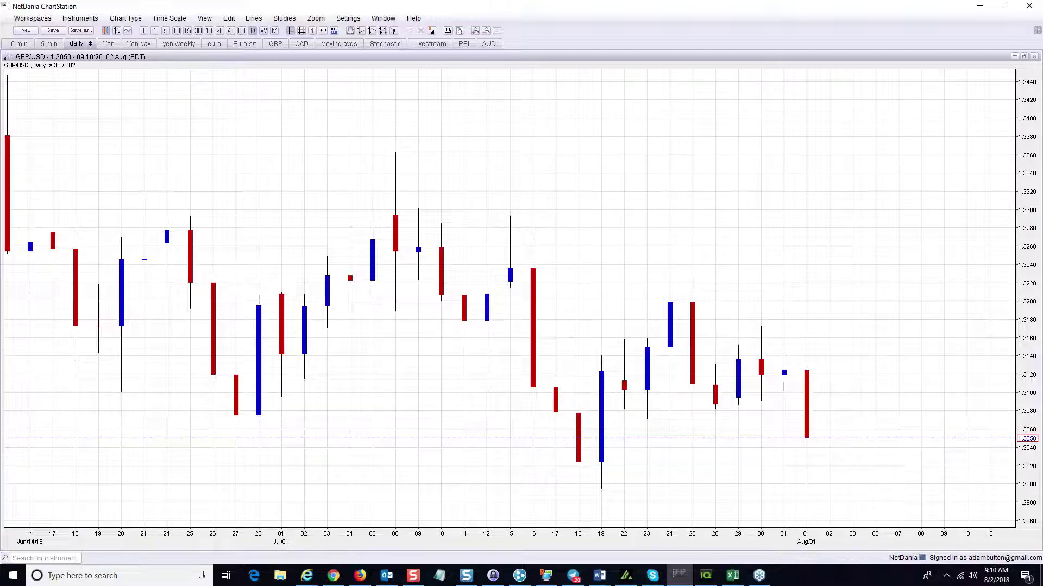
- Switch the GBP/USD chart to weekly candles
{"action": "left_click", "coordinate": [264, 30]}
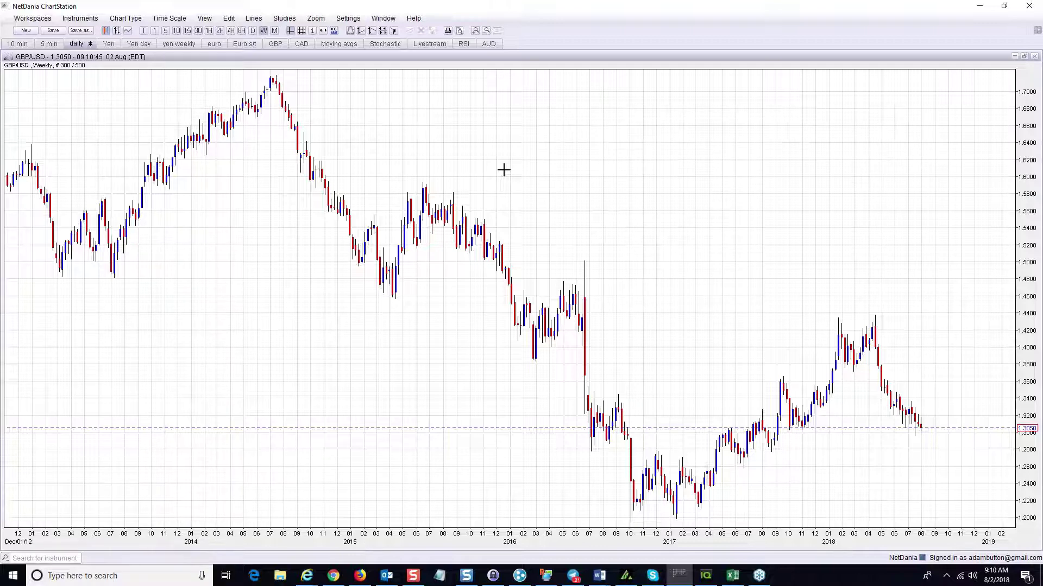
- Draw Fibonacci retracements from the 2017 low to the 2018 high, keeping 38.2%, 50% and 61.8% levels
{"action": "left_click", "coordinate": [254, 19]}
{"action": "mouse_move", "coordinate": [308, 83]}
{"action": "left_click", "coordinate": [377, 91]}
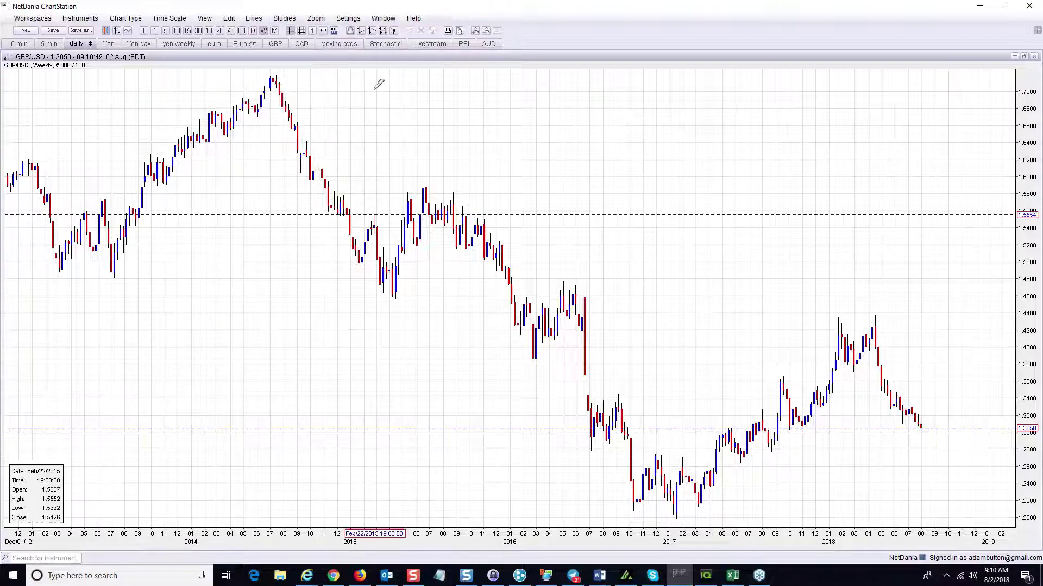
{"action": "mouse_move", "coordinate": [679, 520]}
{"action": "left_mouse_down"}
{"action": "mouse_move", "coordinate": [686, 478]}
{"action": "mouse_move", "coordinate": [880, 353]}
{"action": "mouse_move", "coordinate": [874, 320]}
{"action": "left_mouse_up"}
{"action": "left_click", "coordinate": [486, 388]}
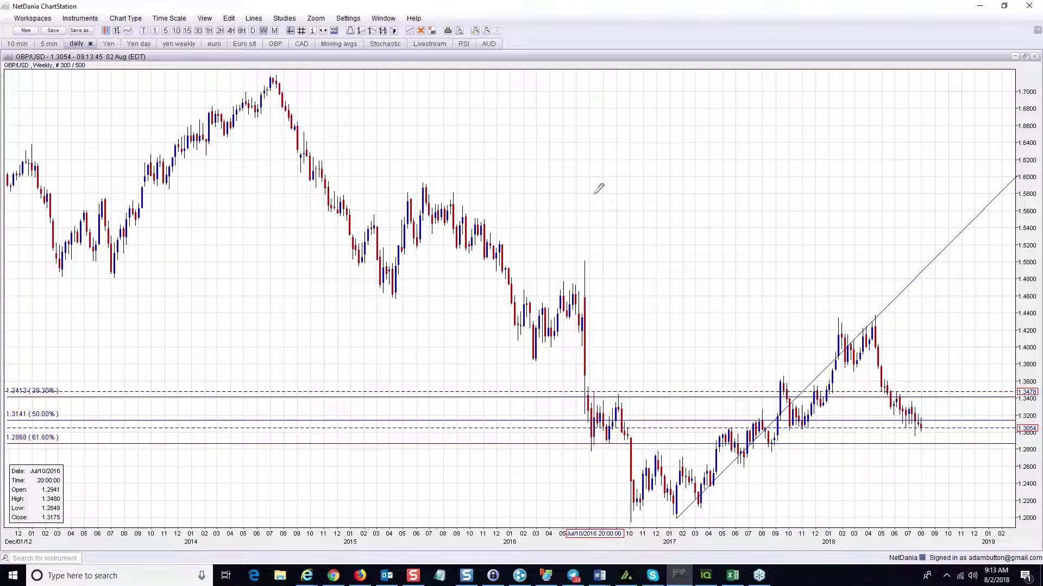
- Switch to the '10 min' workspace without saving changes to the daily workspace
{"action": "left_click", "coordinate": [16, 43]}
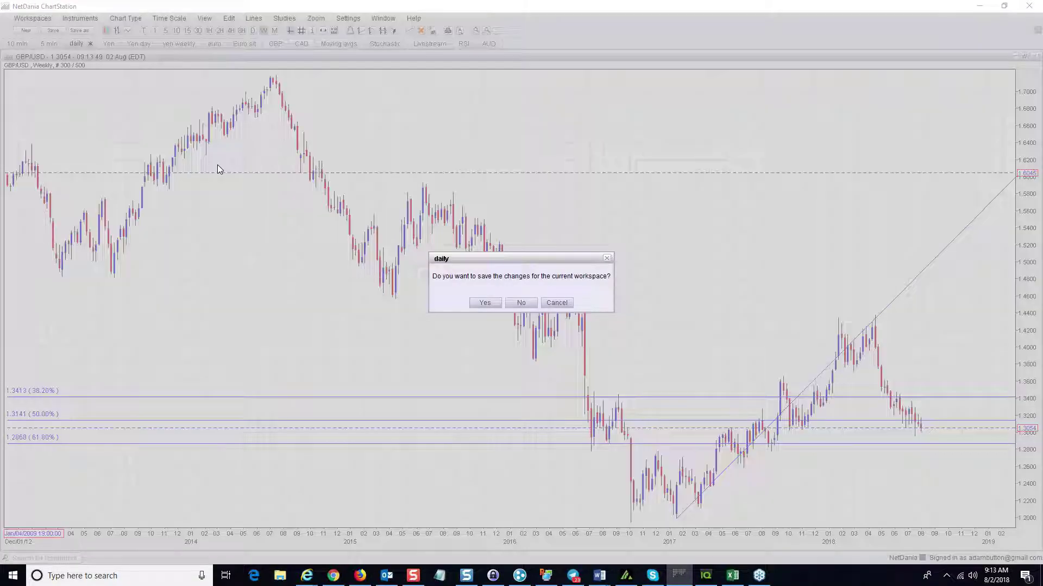
{"action": "left_click", "coordinate": [529, 306]}
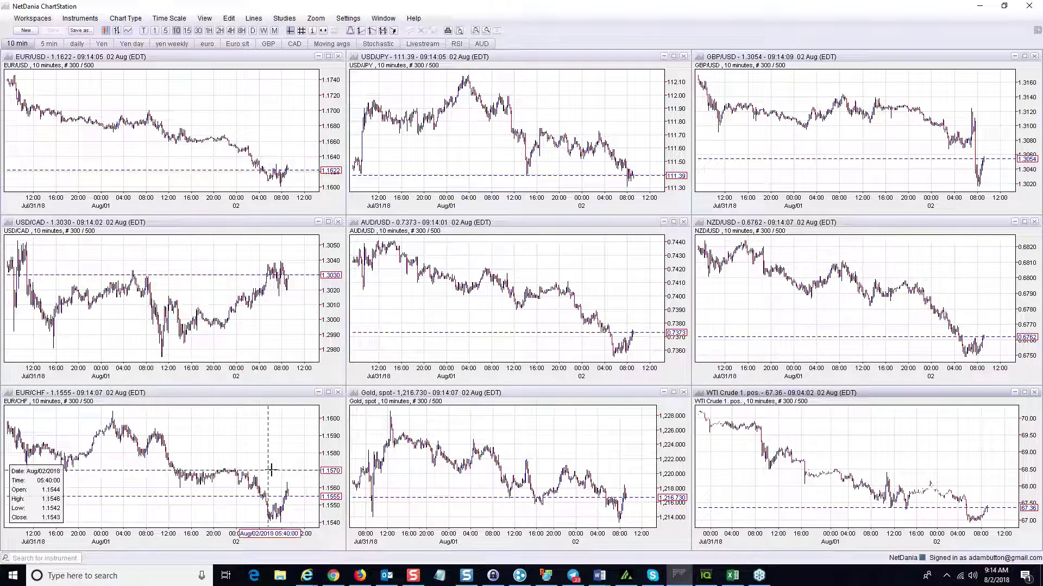
- Maximize EUR/CHF, set it to daily candles, and restore the nine-chart grid
{"action": "double_click", "coordinate": [269, 393]}
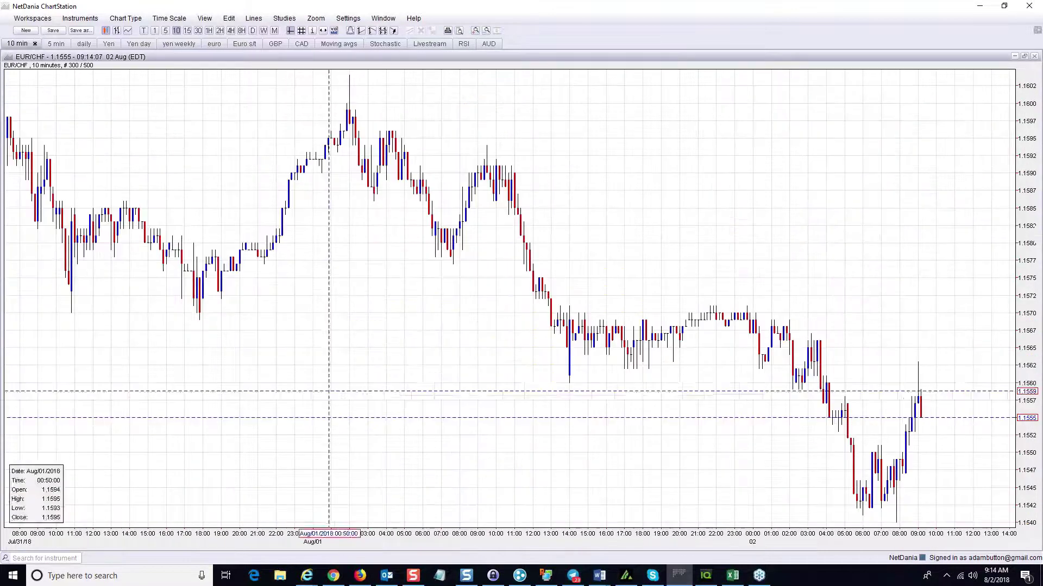
{"action": "left_click", "coordinate": [252, 30]}
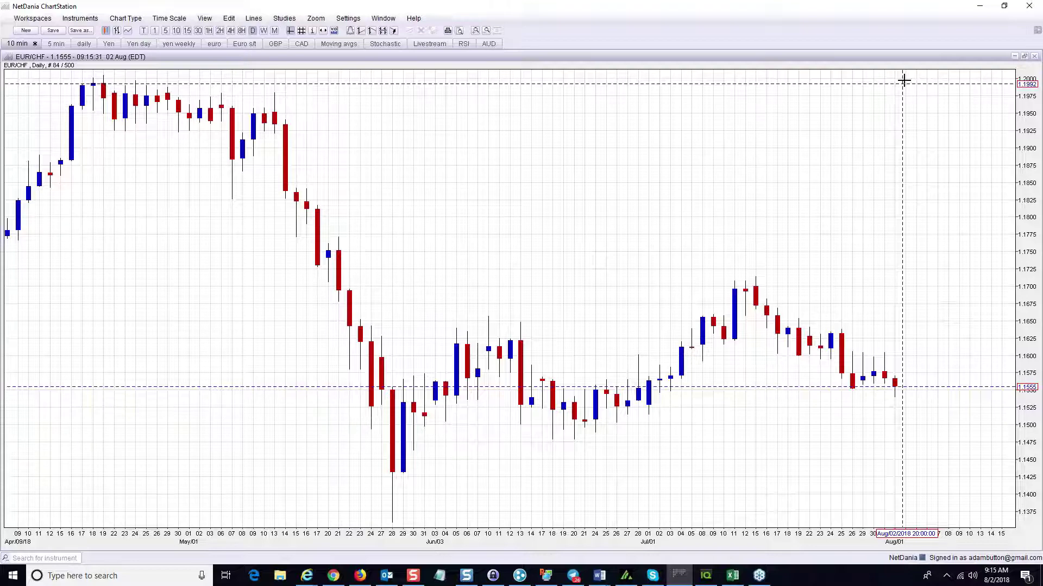
{"action": "left_click", "coordinate": [1023, 57]}
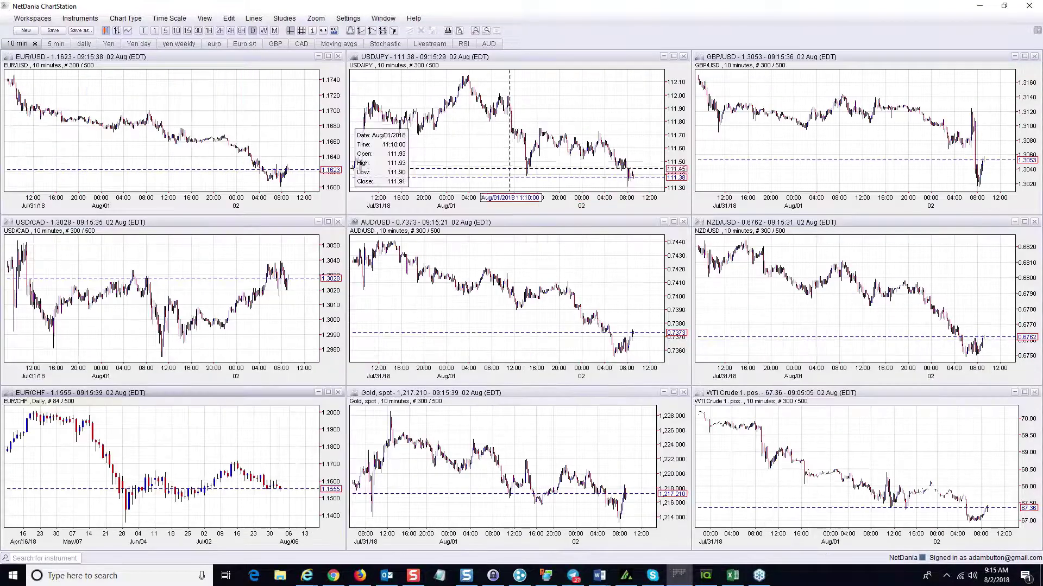
- Maximize USD/CAD on daily candles and draw a trendline from the February low through the April low
{"action": "left_click", "coordinate": [329, 222]}
{"action": "left_click", "coordinate": [252, 31]}
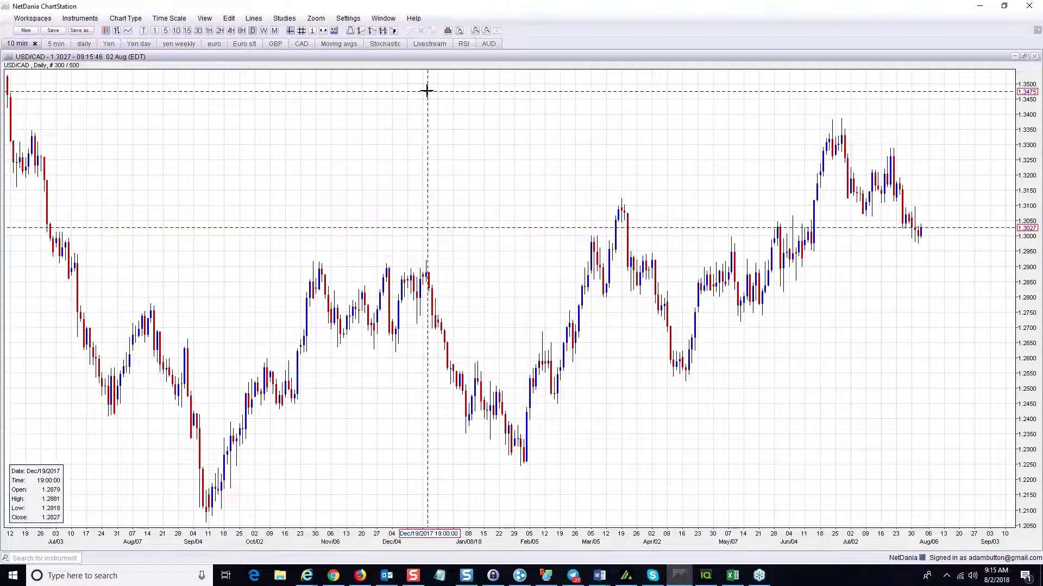
{"action": "left_click", "coordinate": [260, 22]}
{"action": "mouse_move", "coordinate": [291, 56]}
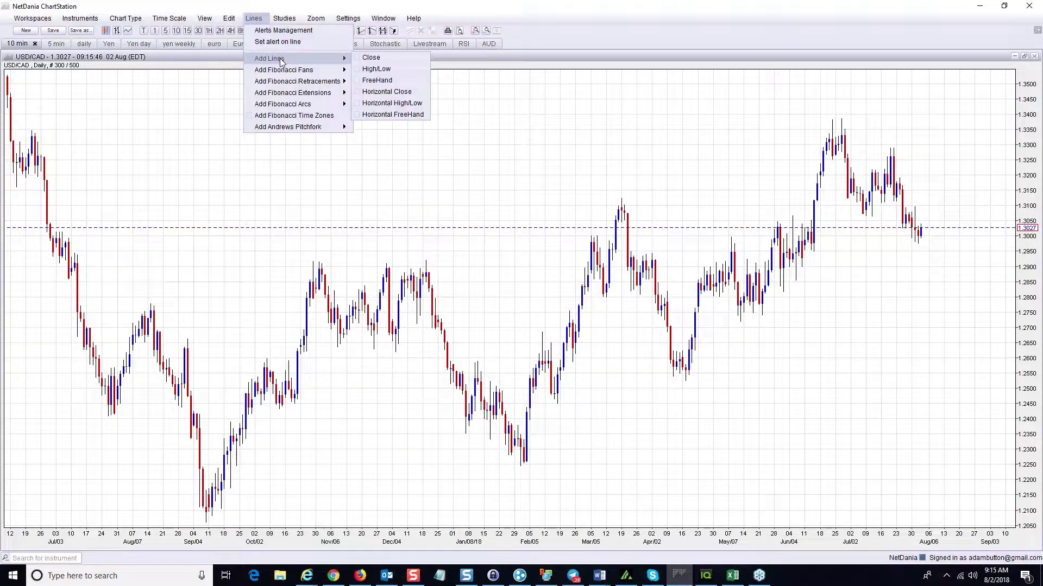
{"action": "left_click", "coordinate": [380, 68]}
{"action": "left_click", "coordinate": [522, 463]}
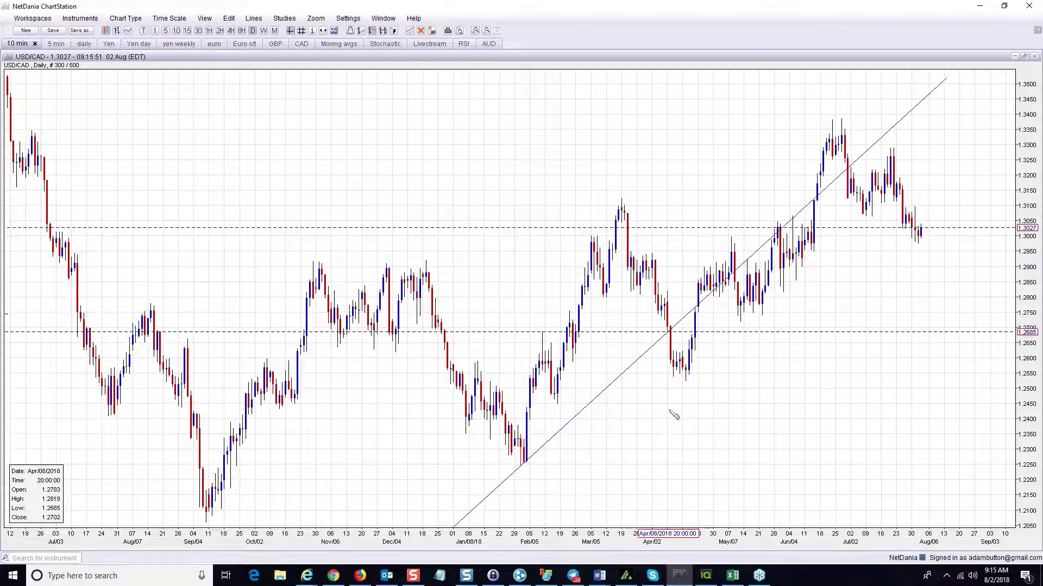
{"action": "left_click", "coordinate": [686, 375]}
{"action": "left_click", "coordinate": [690, 384]}
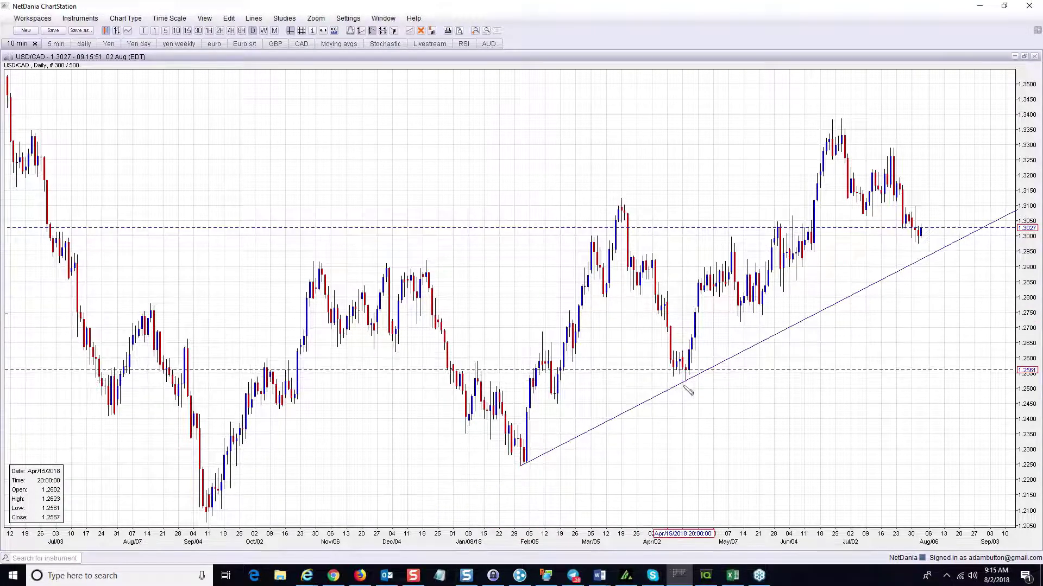
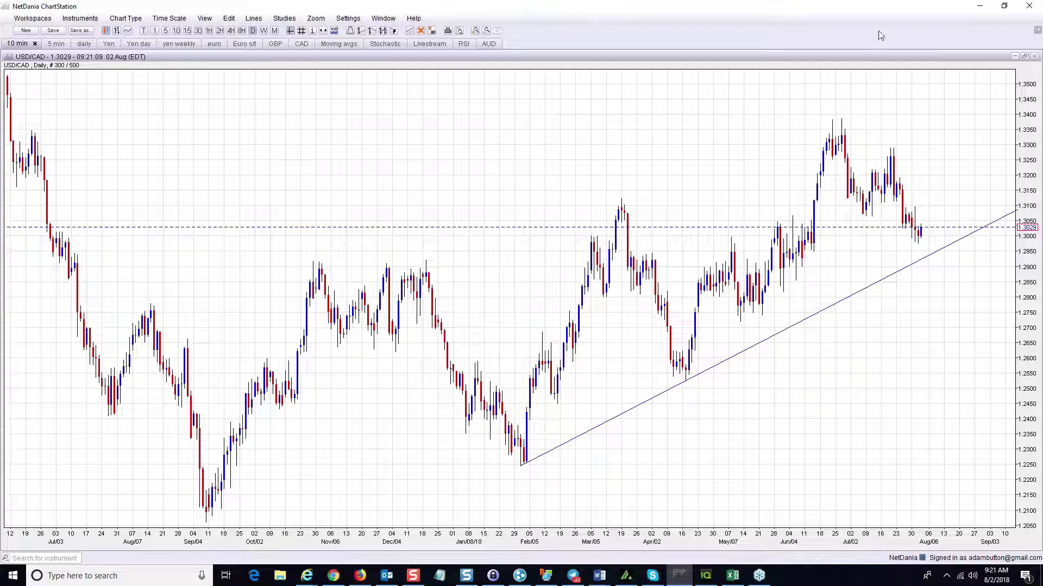
- Return the USD/CAD daily chart to the grid and maximize the 10-minute Gold spot chart
{"action": "left_click", "coordinate": [1023, 58]}
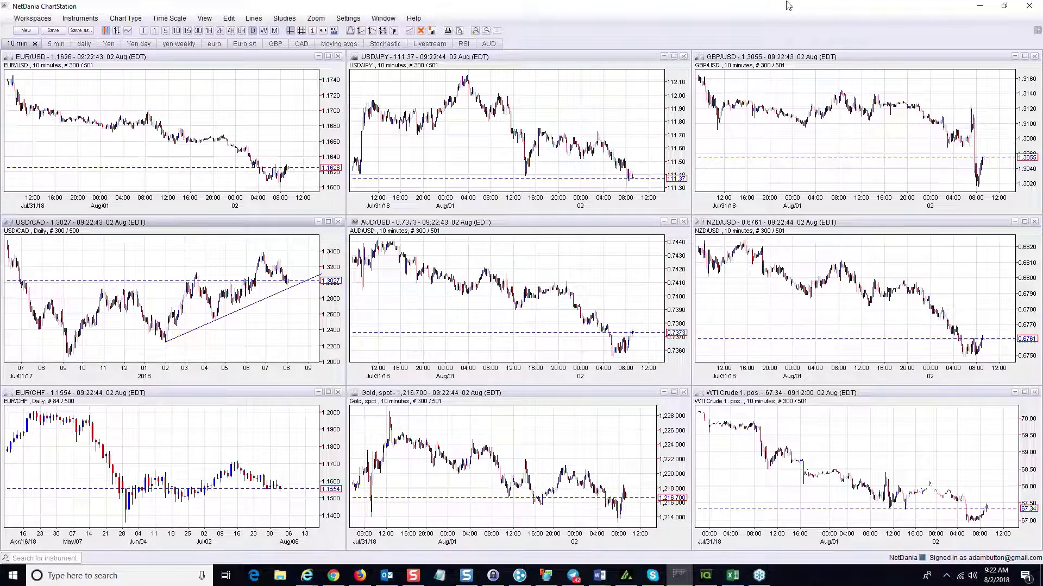
{"action": "left_click", "coordinate": [677, 395]}
{"action": "left_click", "coordinate": [674, 392]}
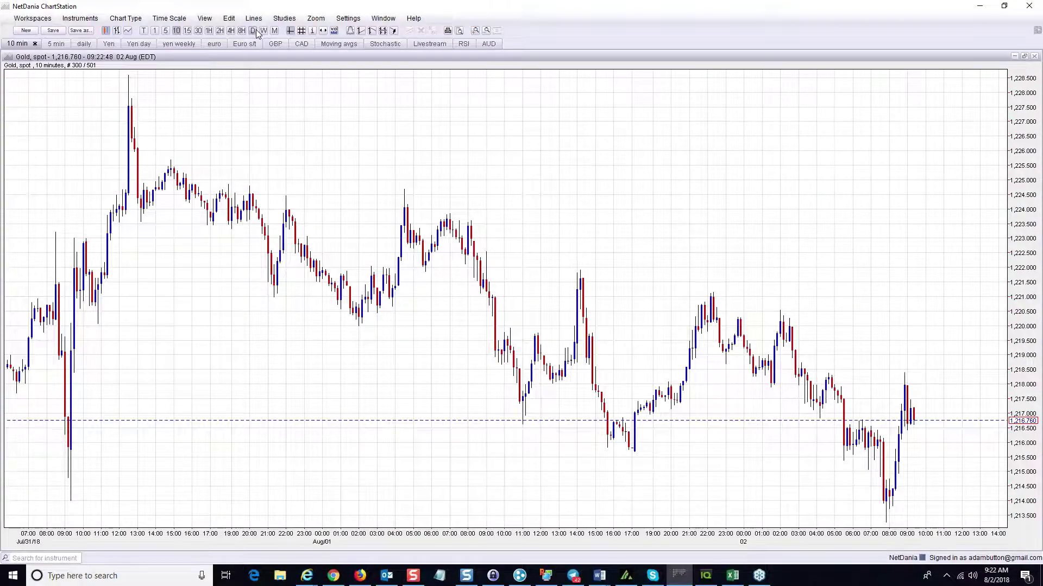
- Switch the Gold spot chart to the D (daily) time scale and restore it into the grid
{"action": "left_click", "coordinate": [253, 31]}
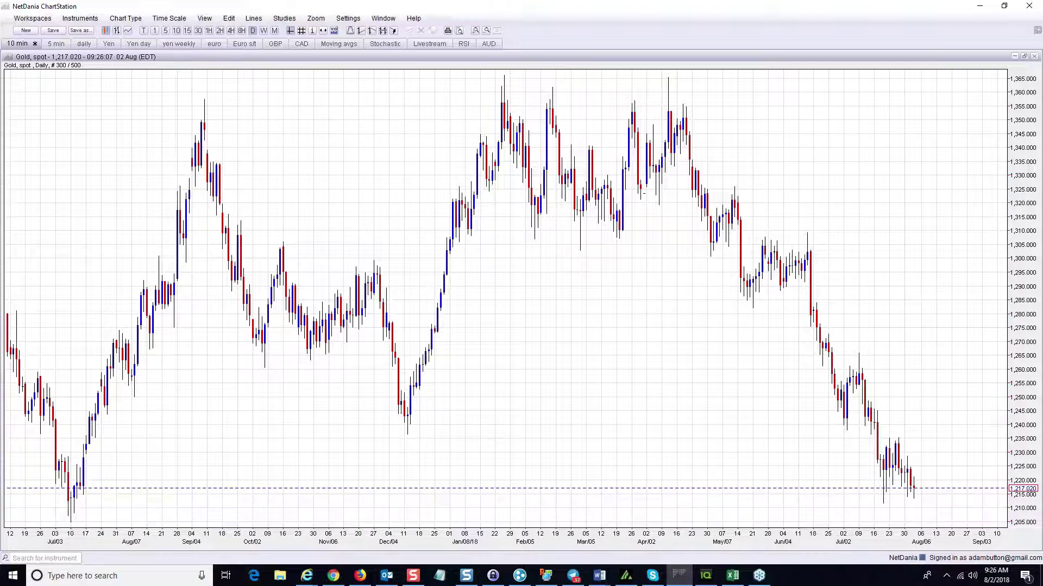
{"action": "left_click", "coordinate": [1024, 56]}
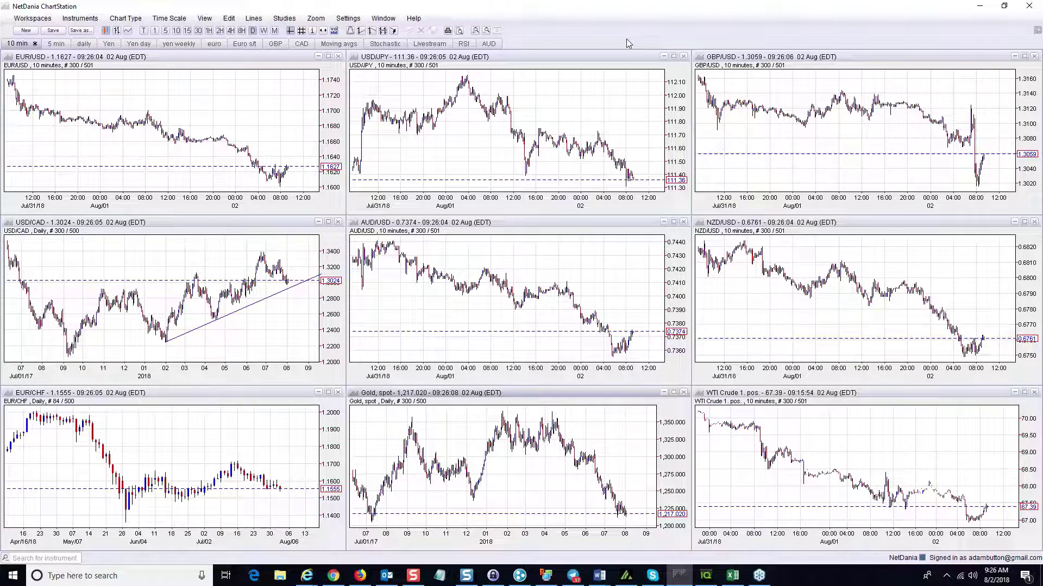